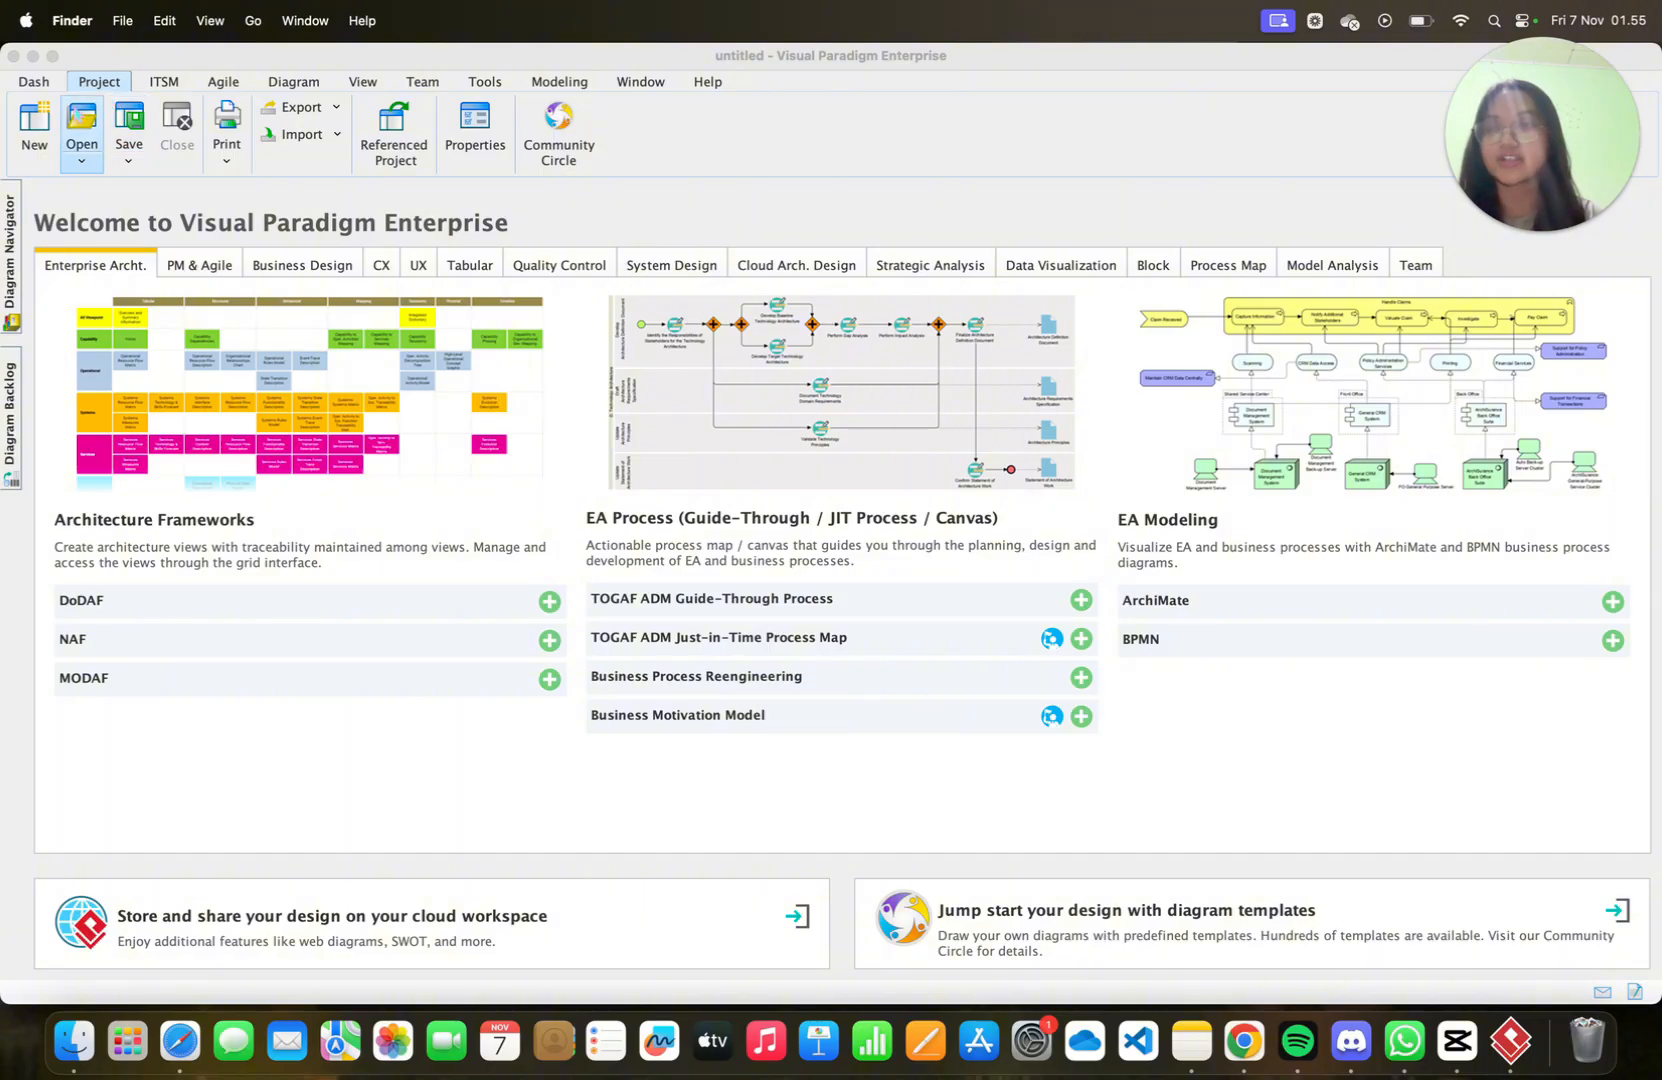
Create a blank project named "pemenuhan order waarteg bahari"
{"action": "left_click", "coordinate": [34, 125]}
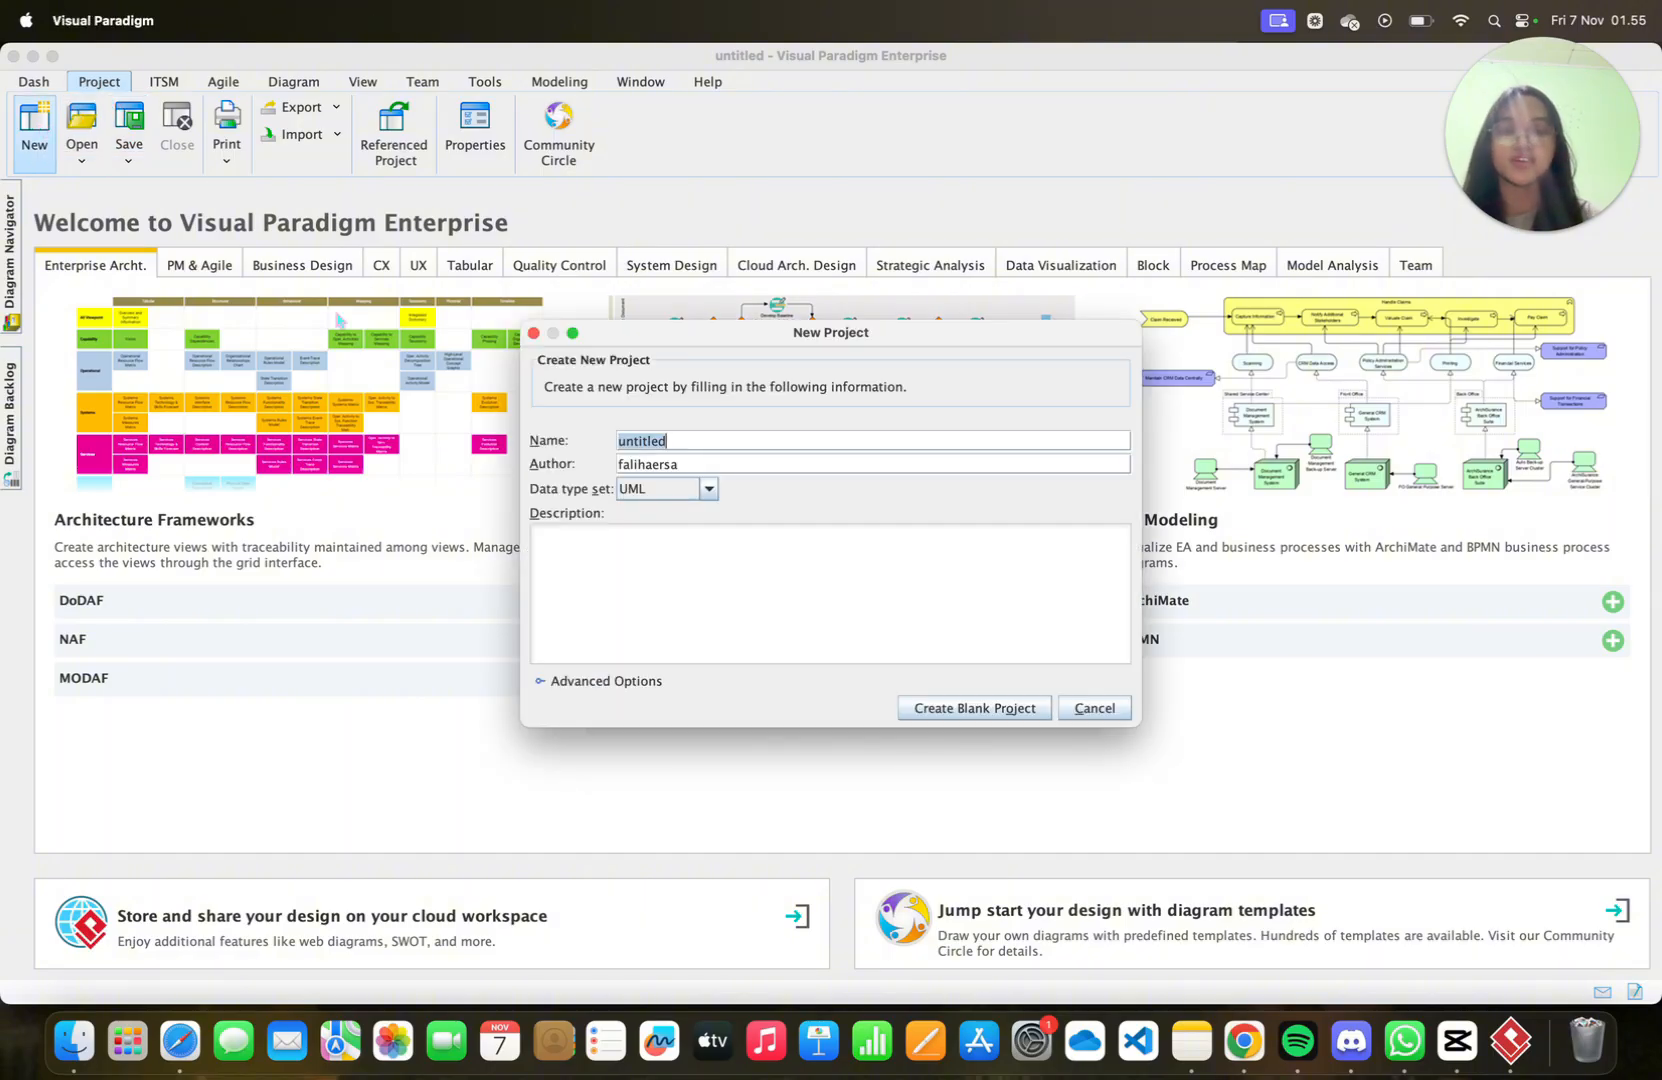
{"action": "key", "text": "BackSpace"}
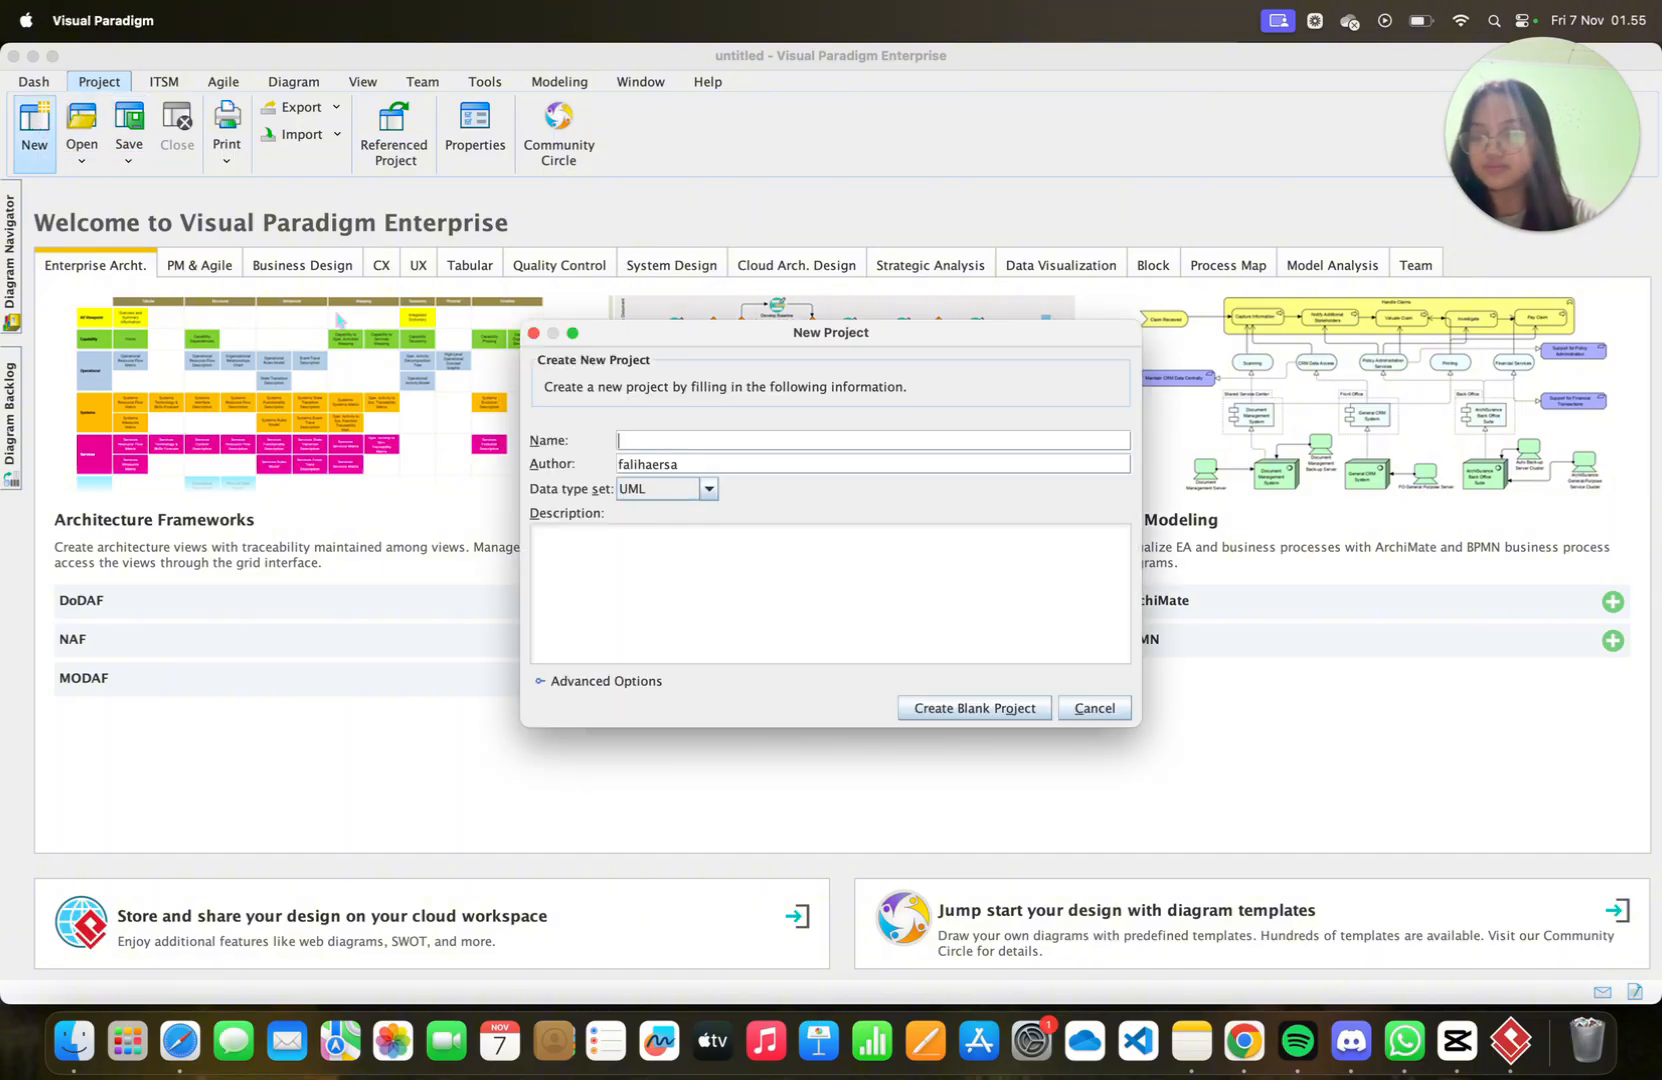
{"action": "type", "text": "pw"}
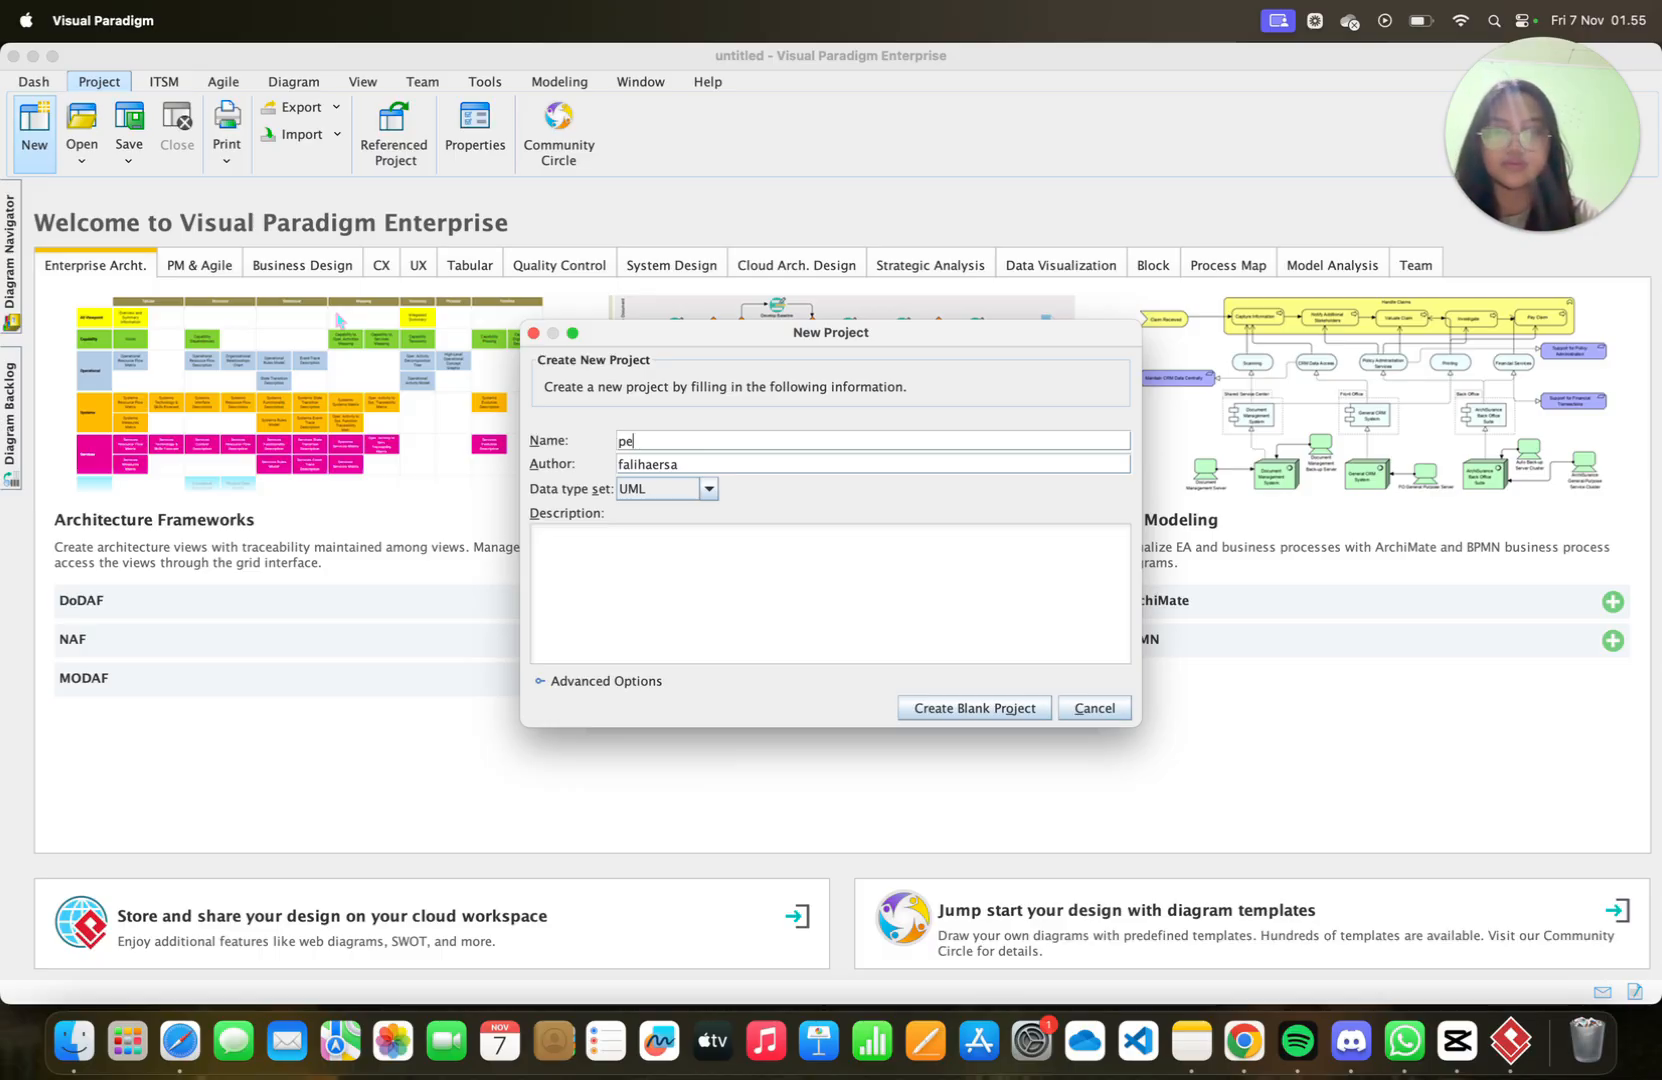
{"action": "type", "text": "menuhan"}
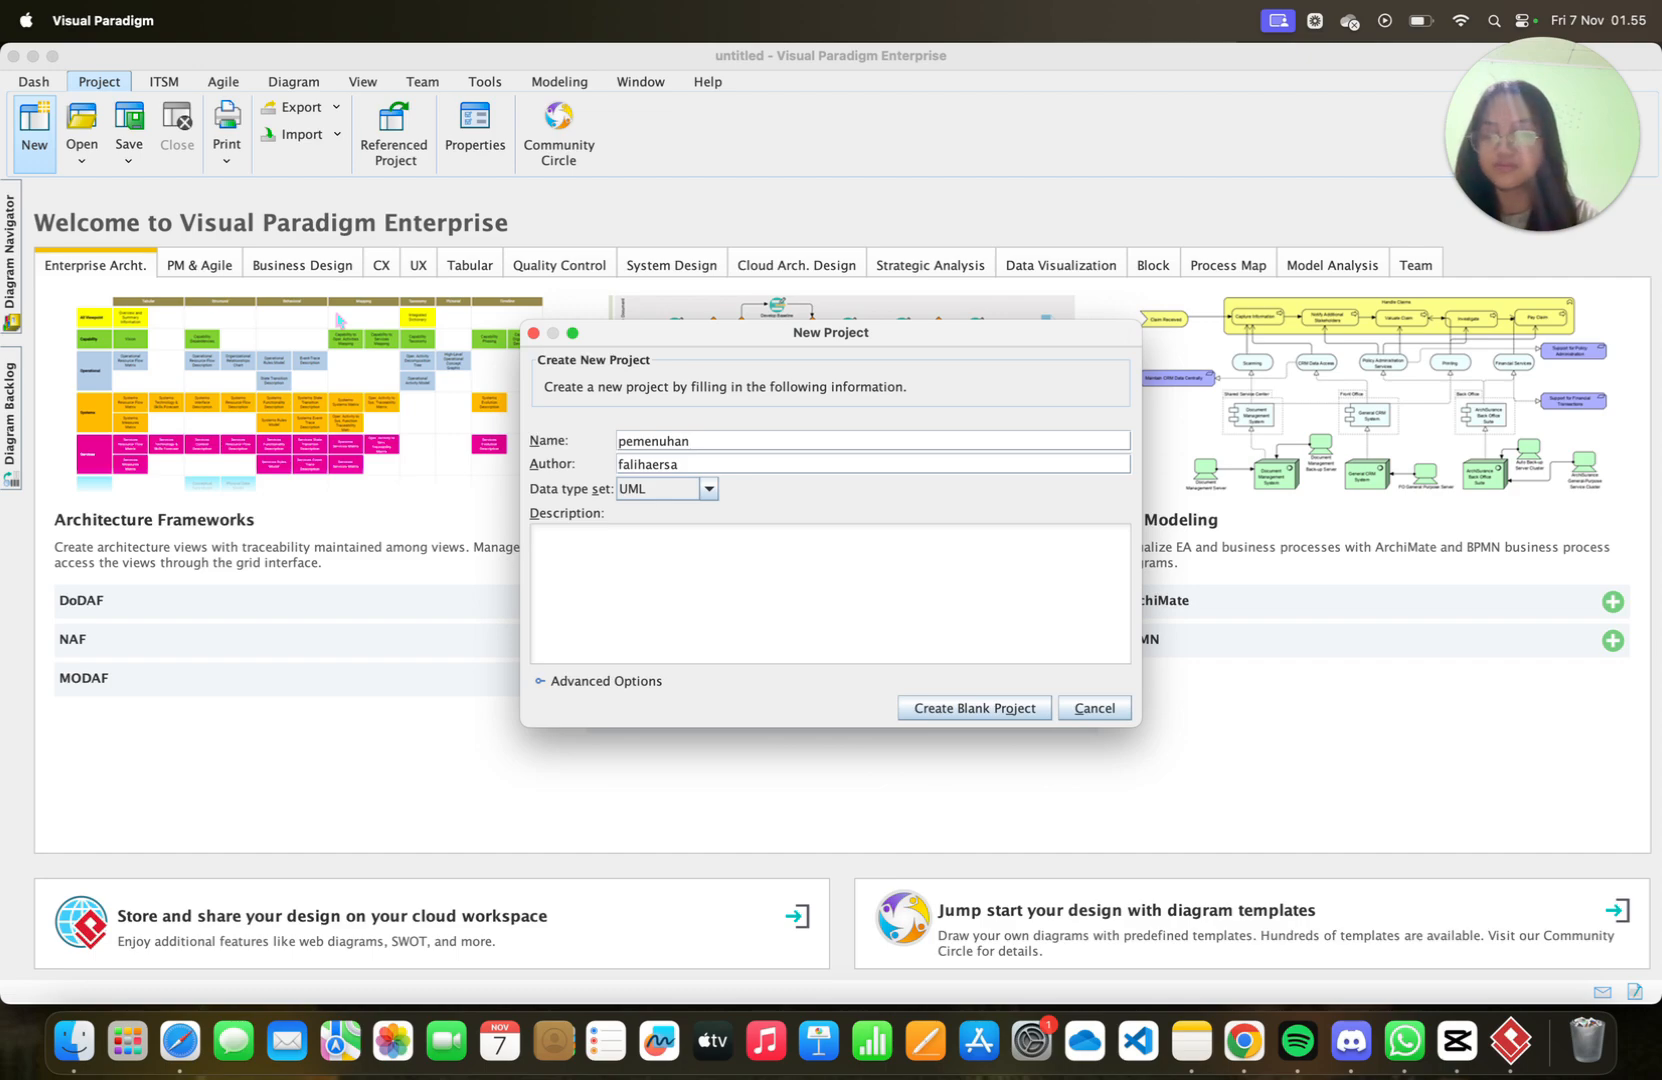
{"action": "type", "text": " order"}
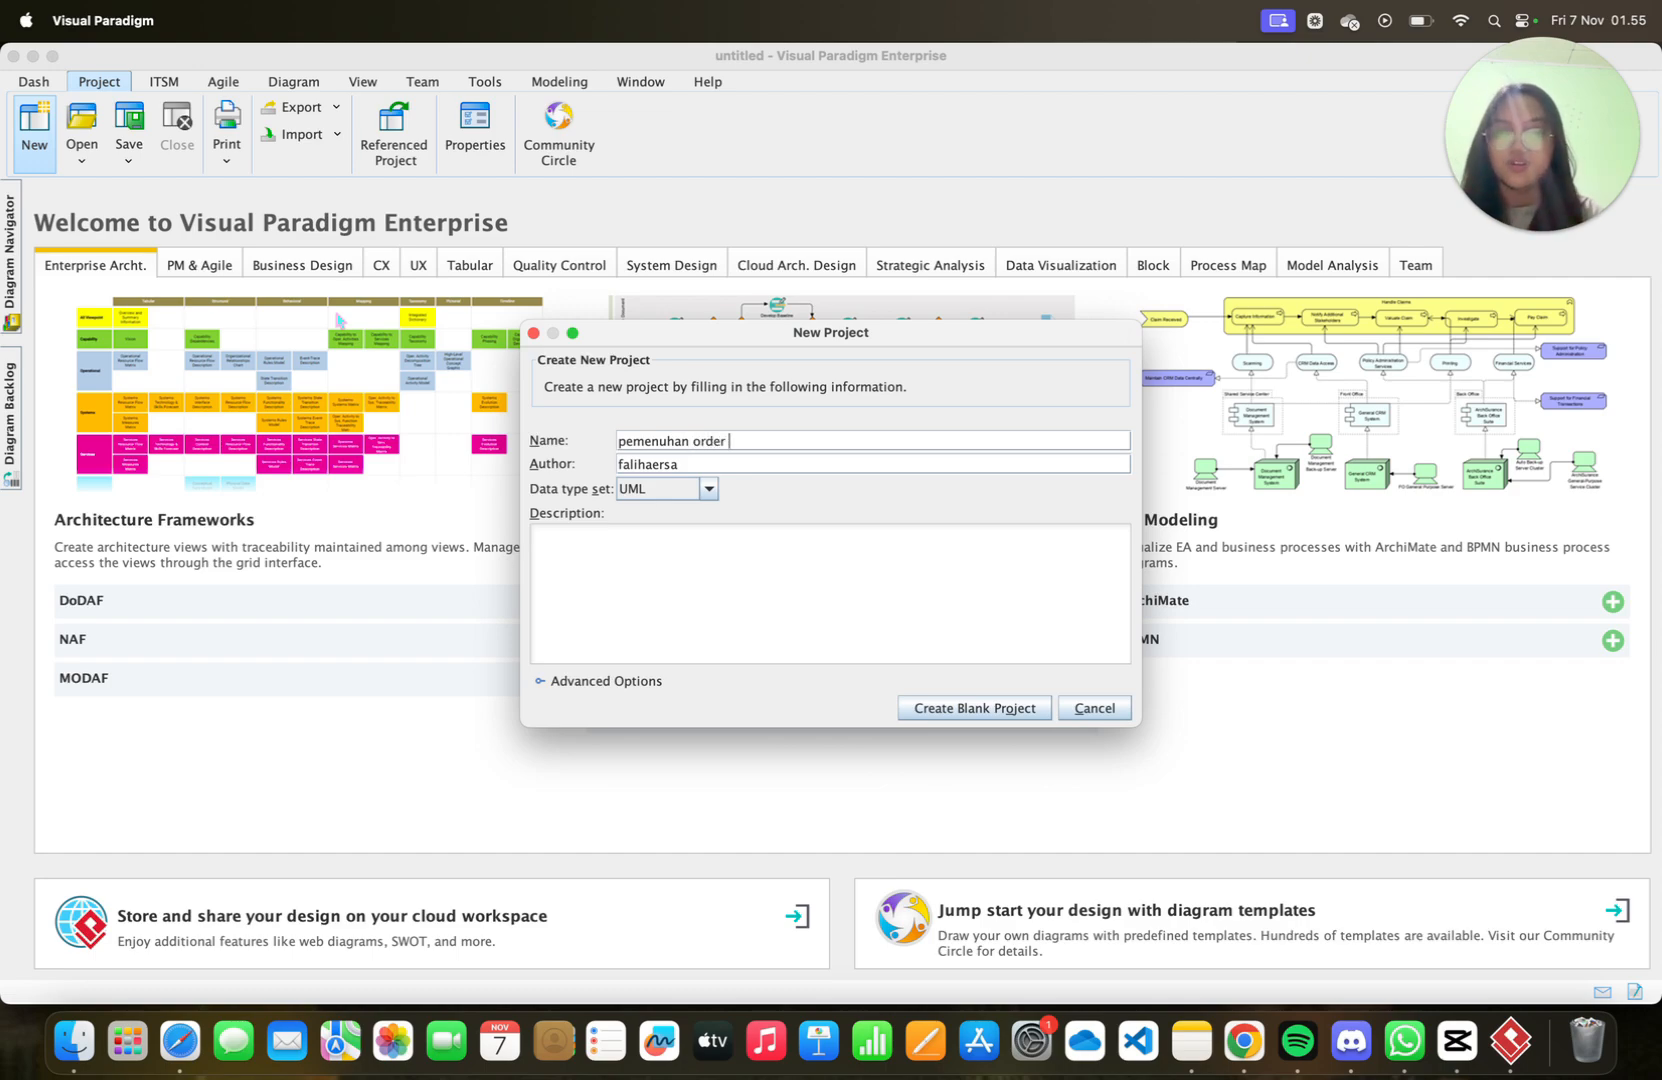
{"action": "type", "text": "waarteg =="}
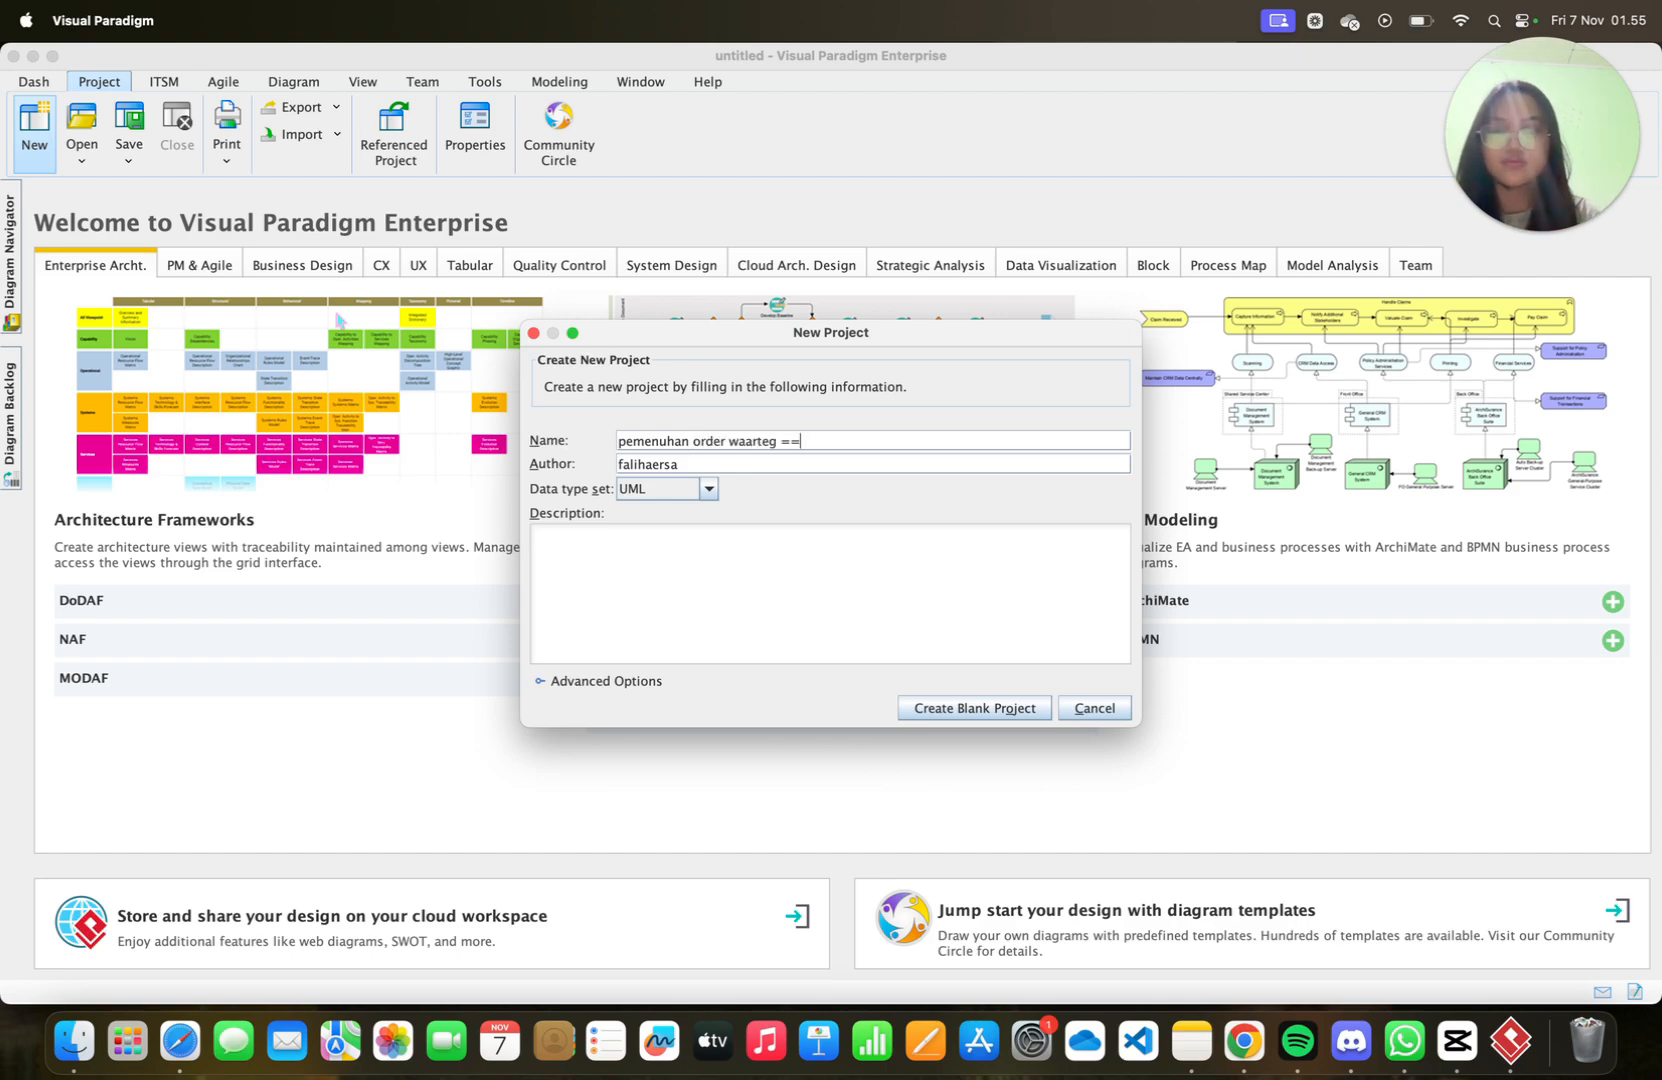
{"action": "key", "text": "BackSpace"}
{"action": "key", "text": "BackSpace"}
{"action": "key", "text": "BackSpace"}
{"action": "key", "text": "BackSpace"}
{"action": "key", "text": "BackSpace"}
{"action": "type", "text": "rteg "}
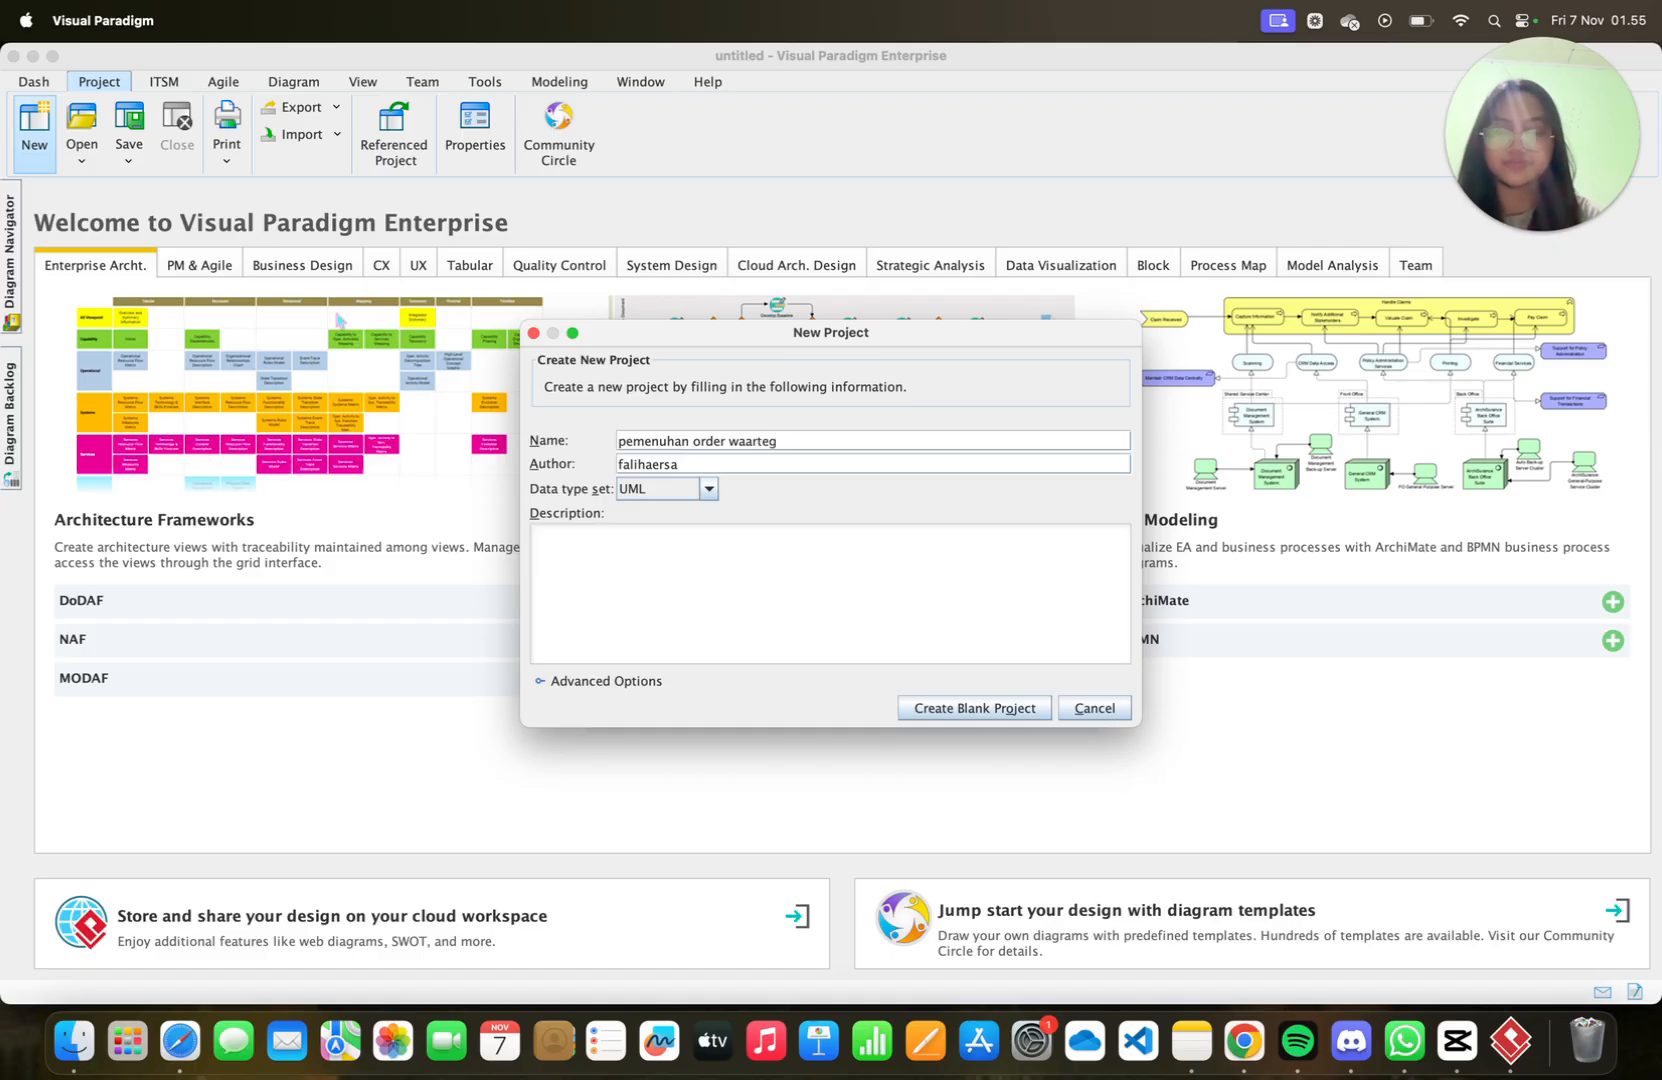
{"action": "type", "text": "bahari"}
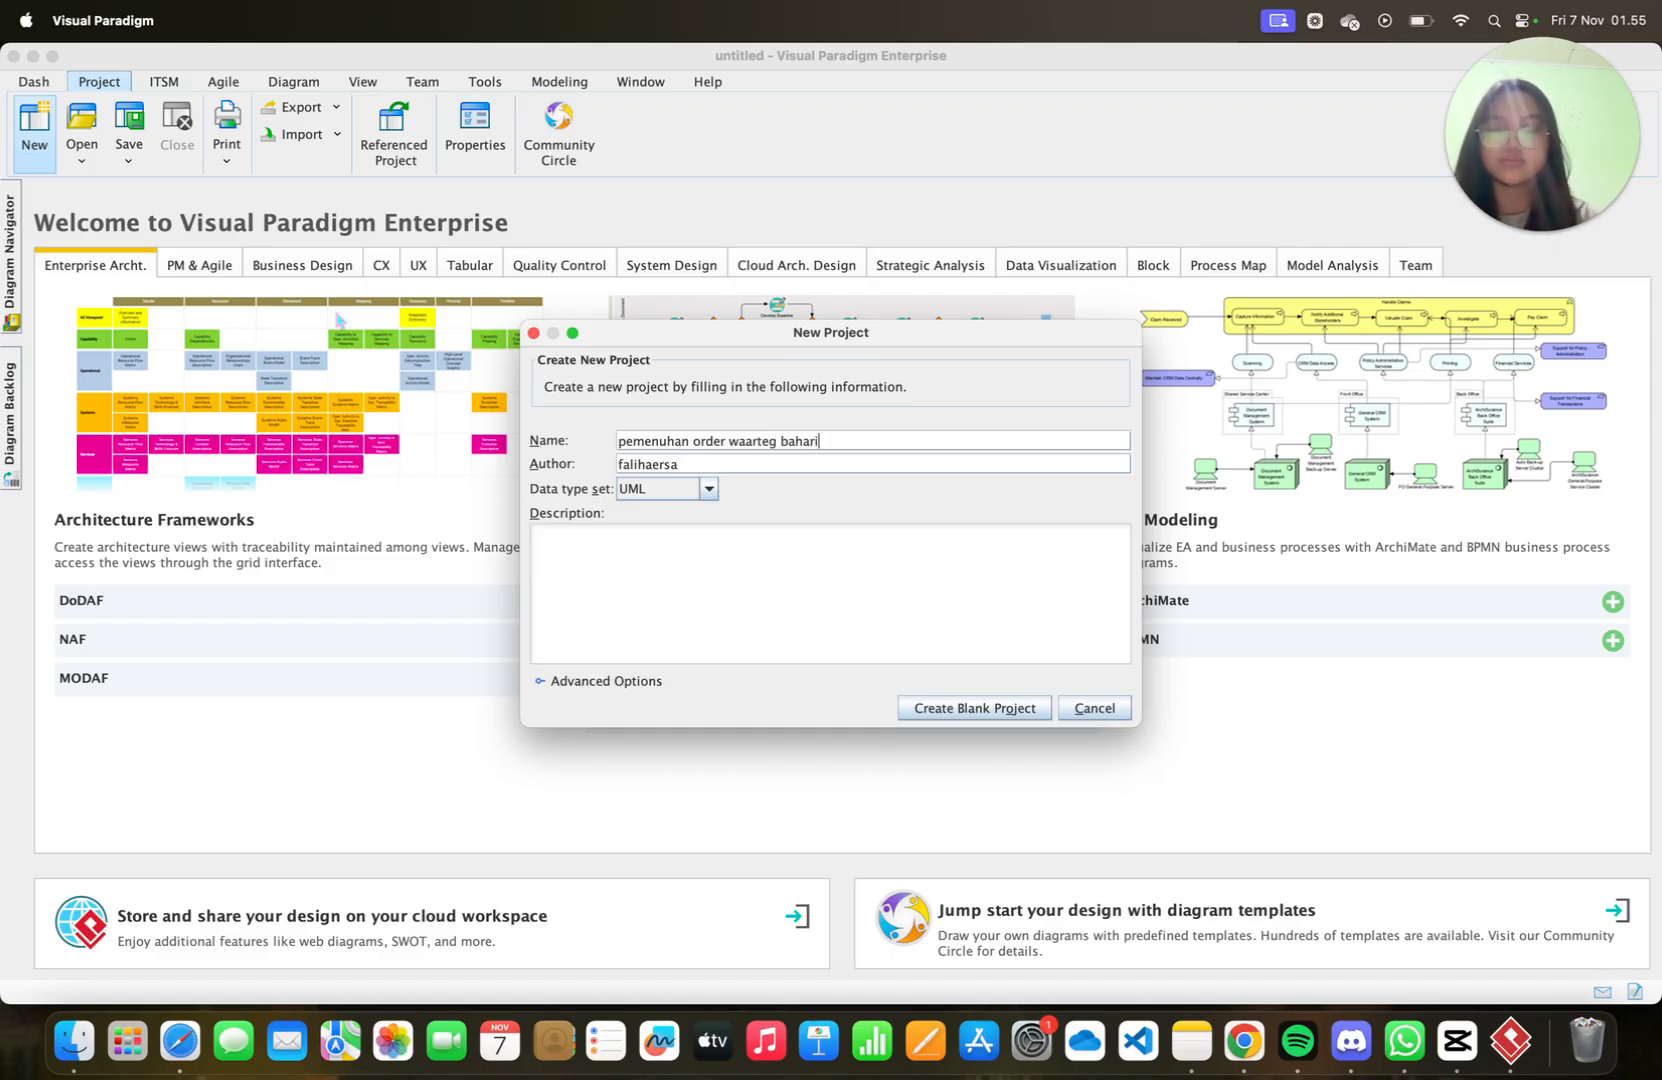
{"action": "left_click", "coordinate": [960, 708]}
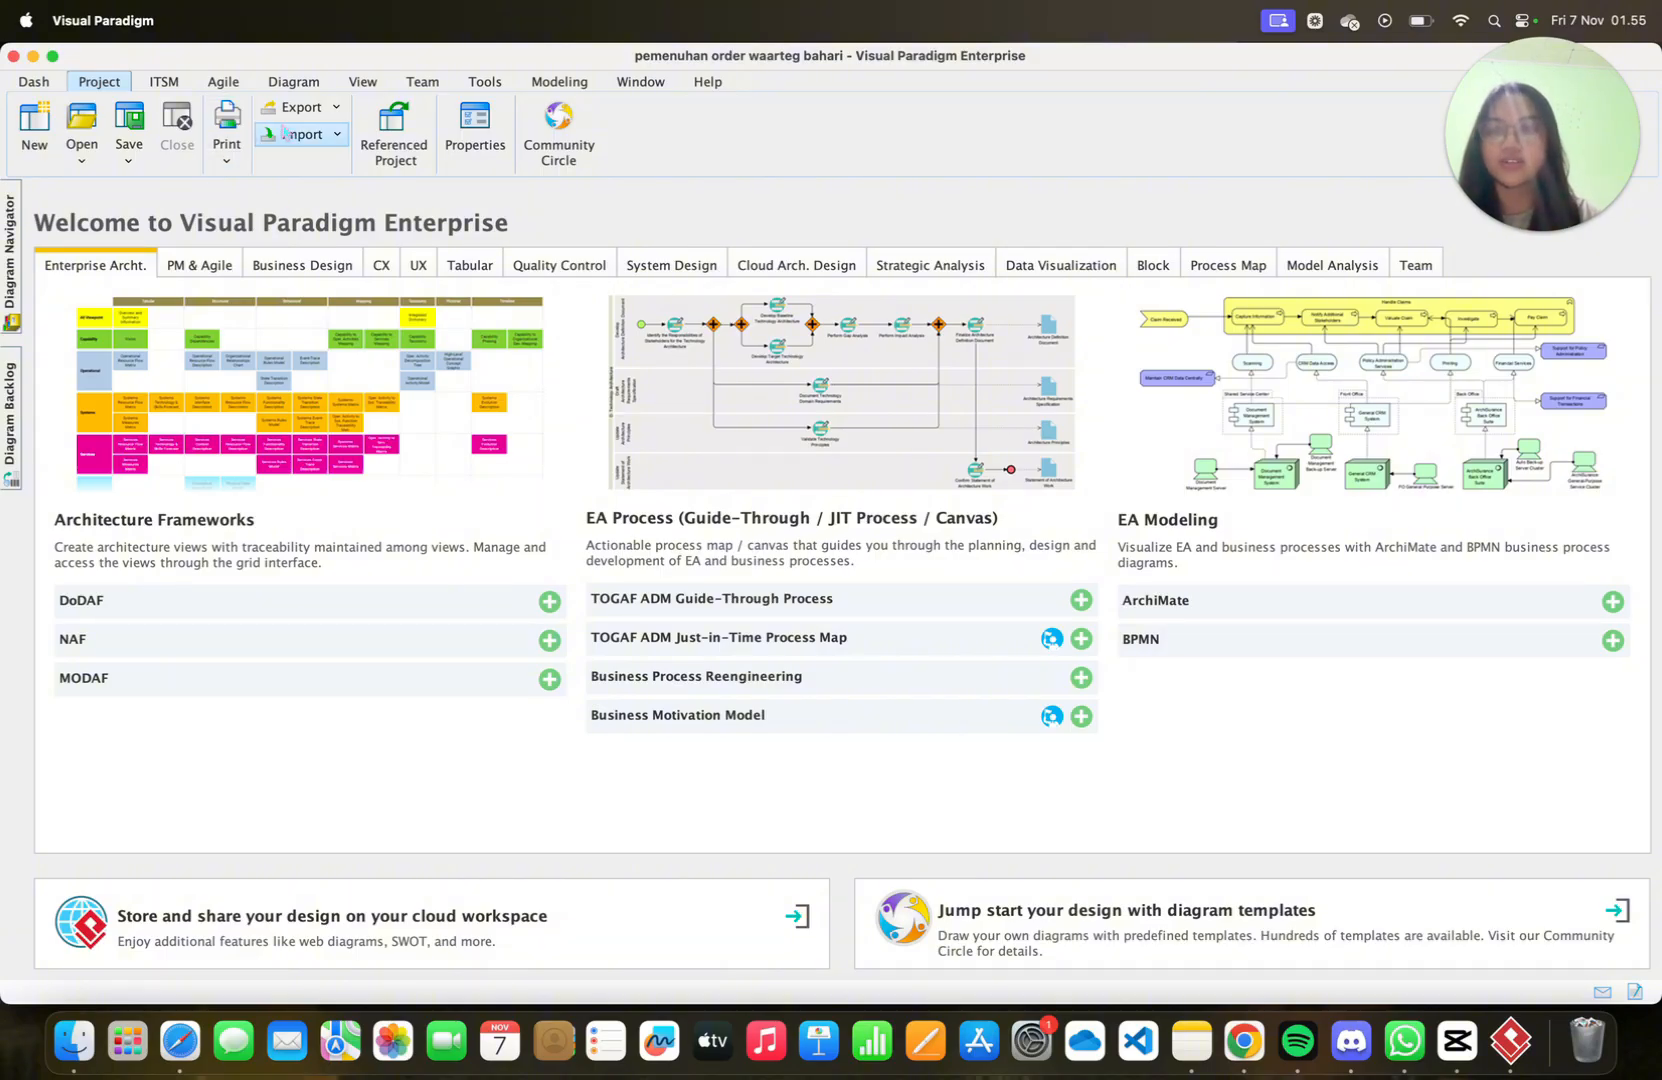
Create a Business Process Diagram named "Pemesanan order warteg bahari"
{"action": "left_click", "coordinate": [293, 82]}
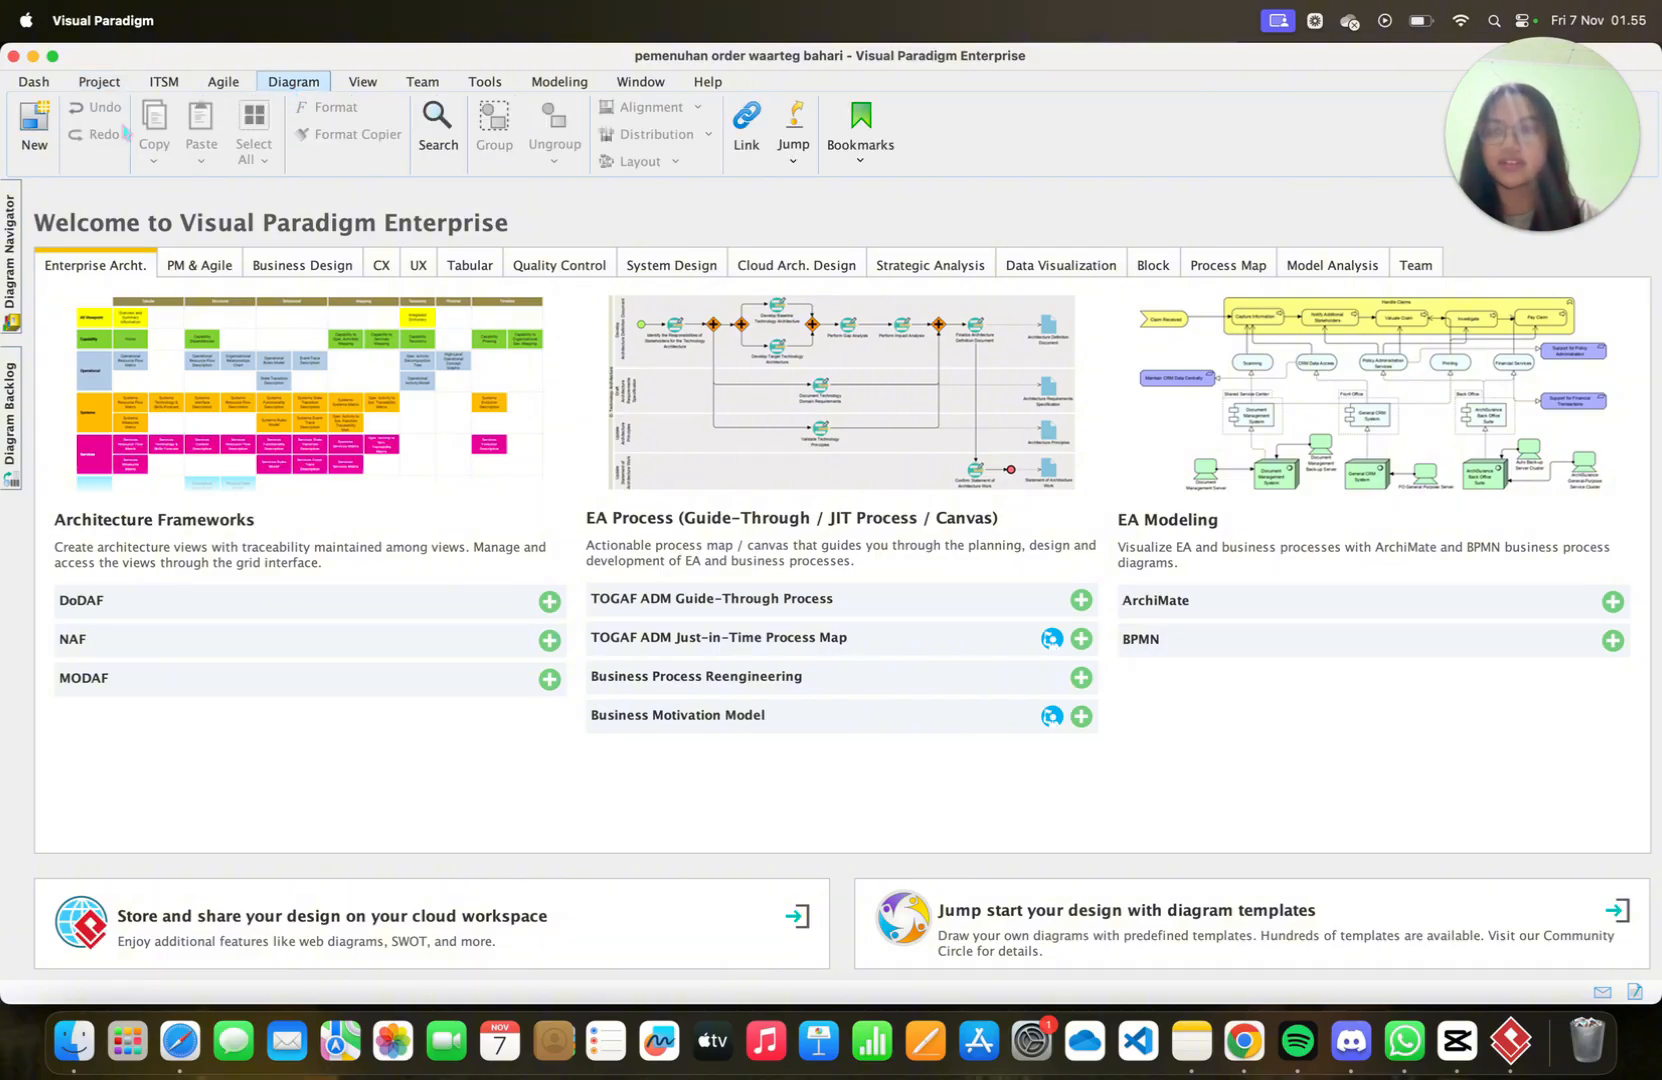
{"action": "left_click", "coordinate": [34, 122]}
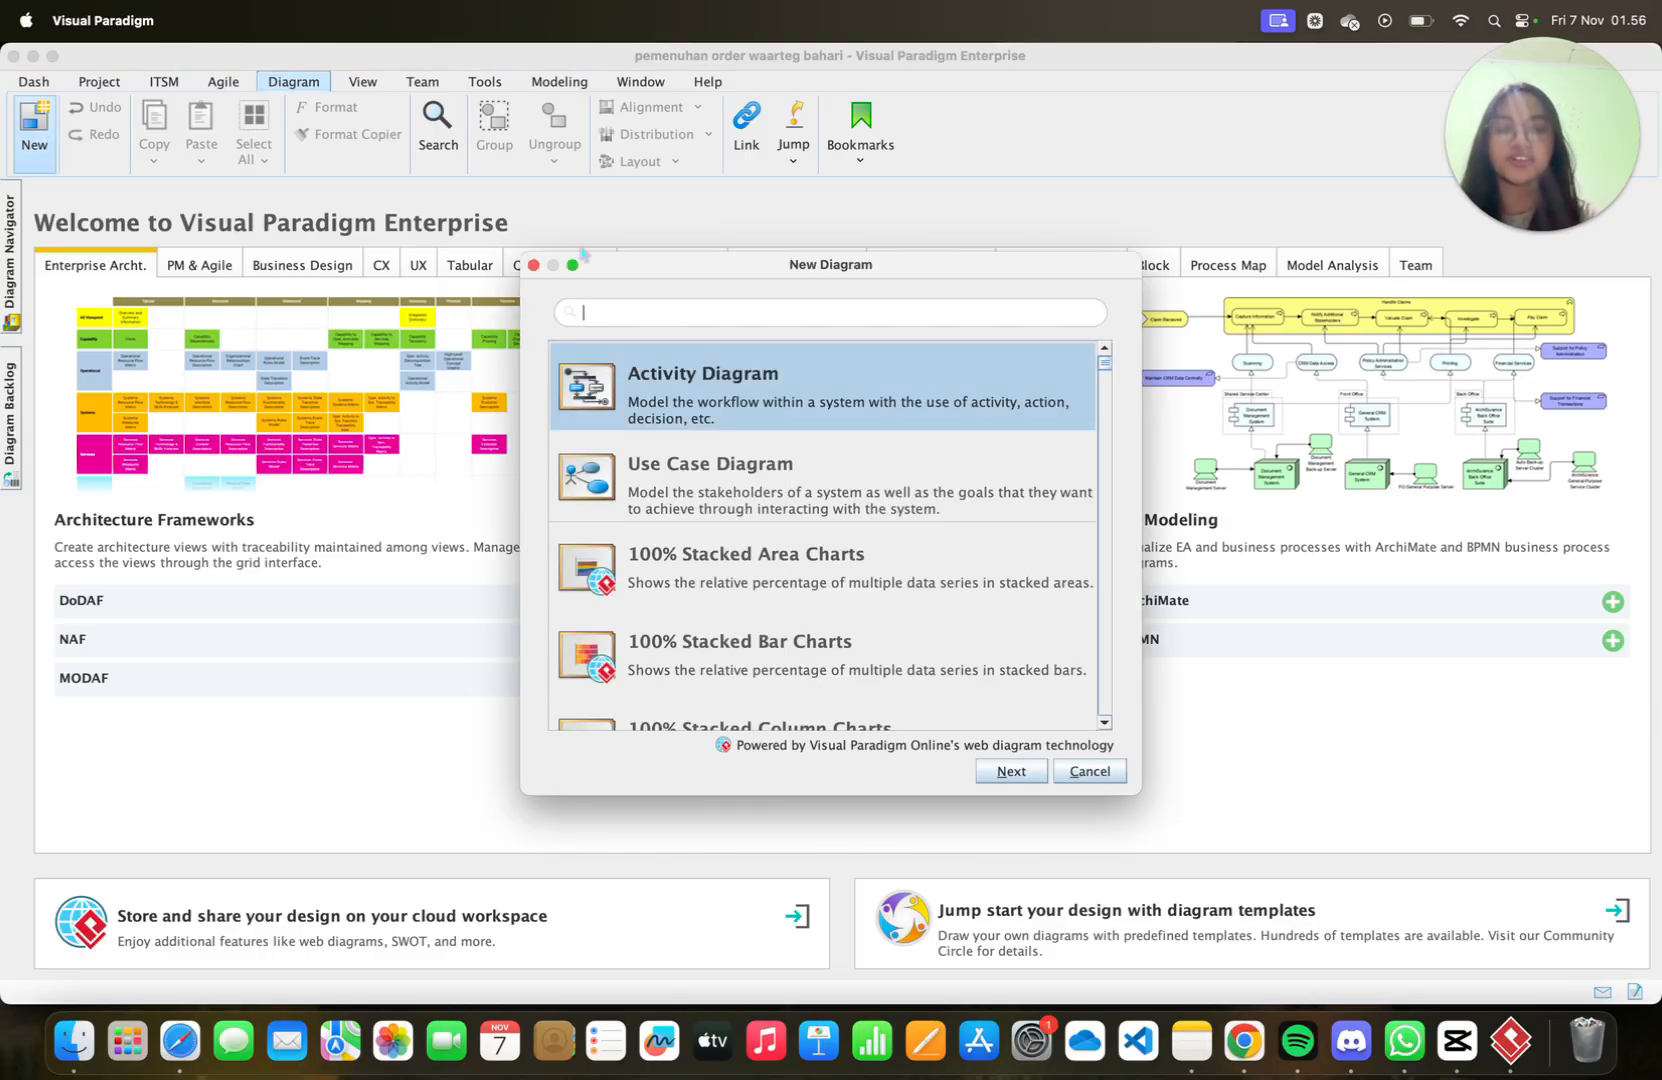
{"action": "type", "text": "bus"}
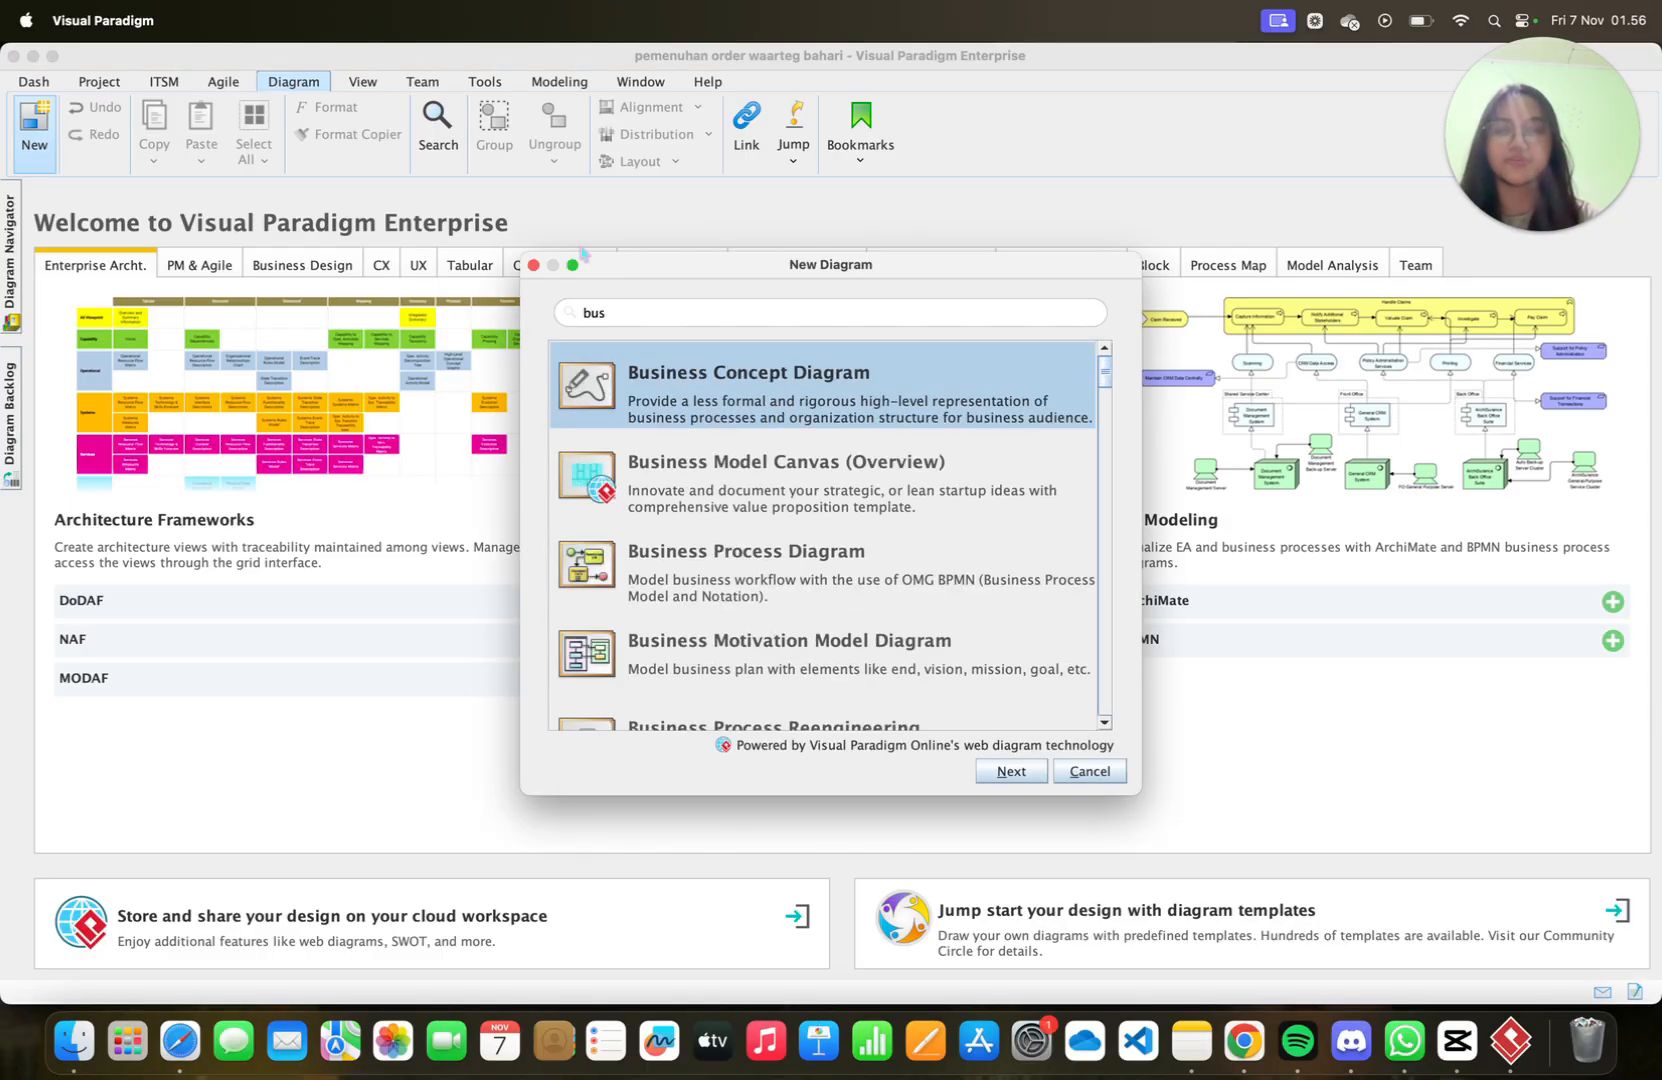
{"action": "left_click", "coordinate": [828, 591]}
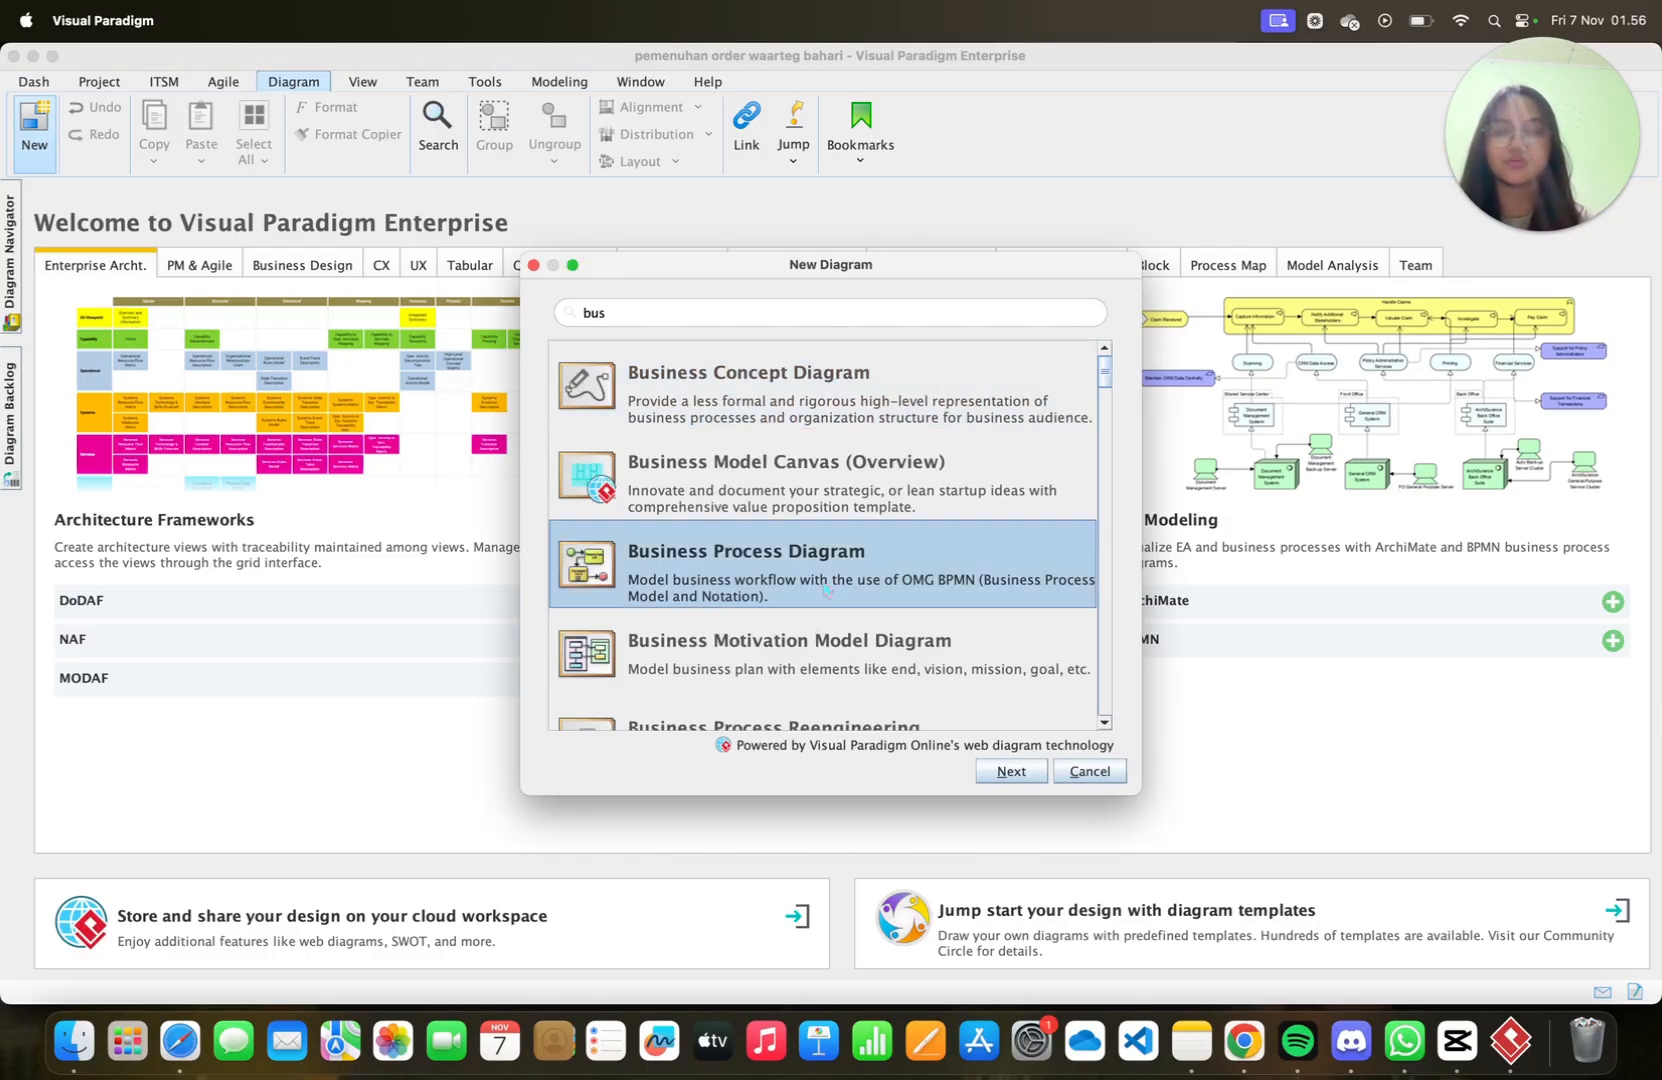
{"action": "left_click", "coordinate": [1000, 771]}
{"action": "left_click", "coordinate": [985, 770]}
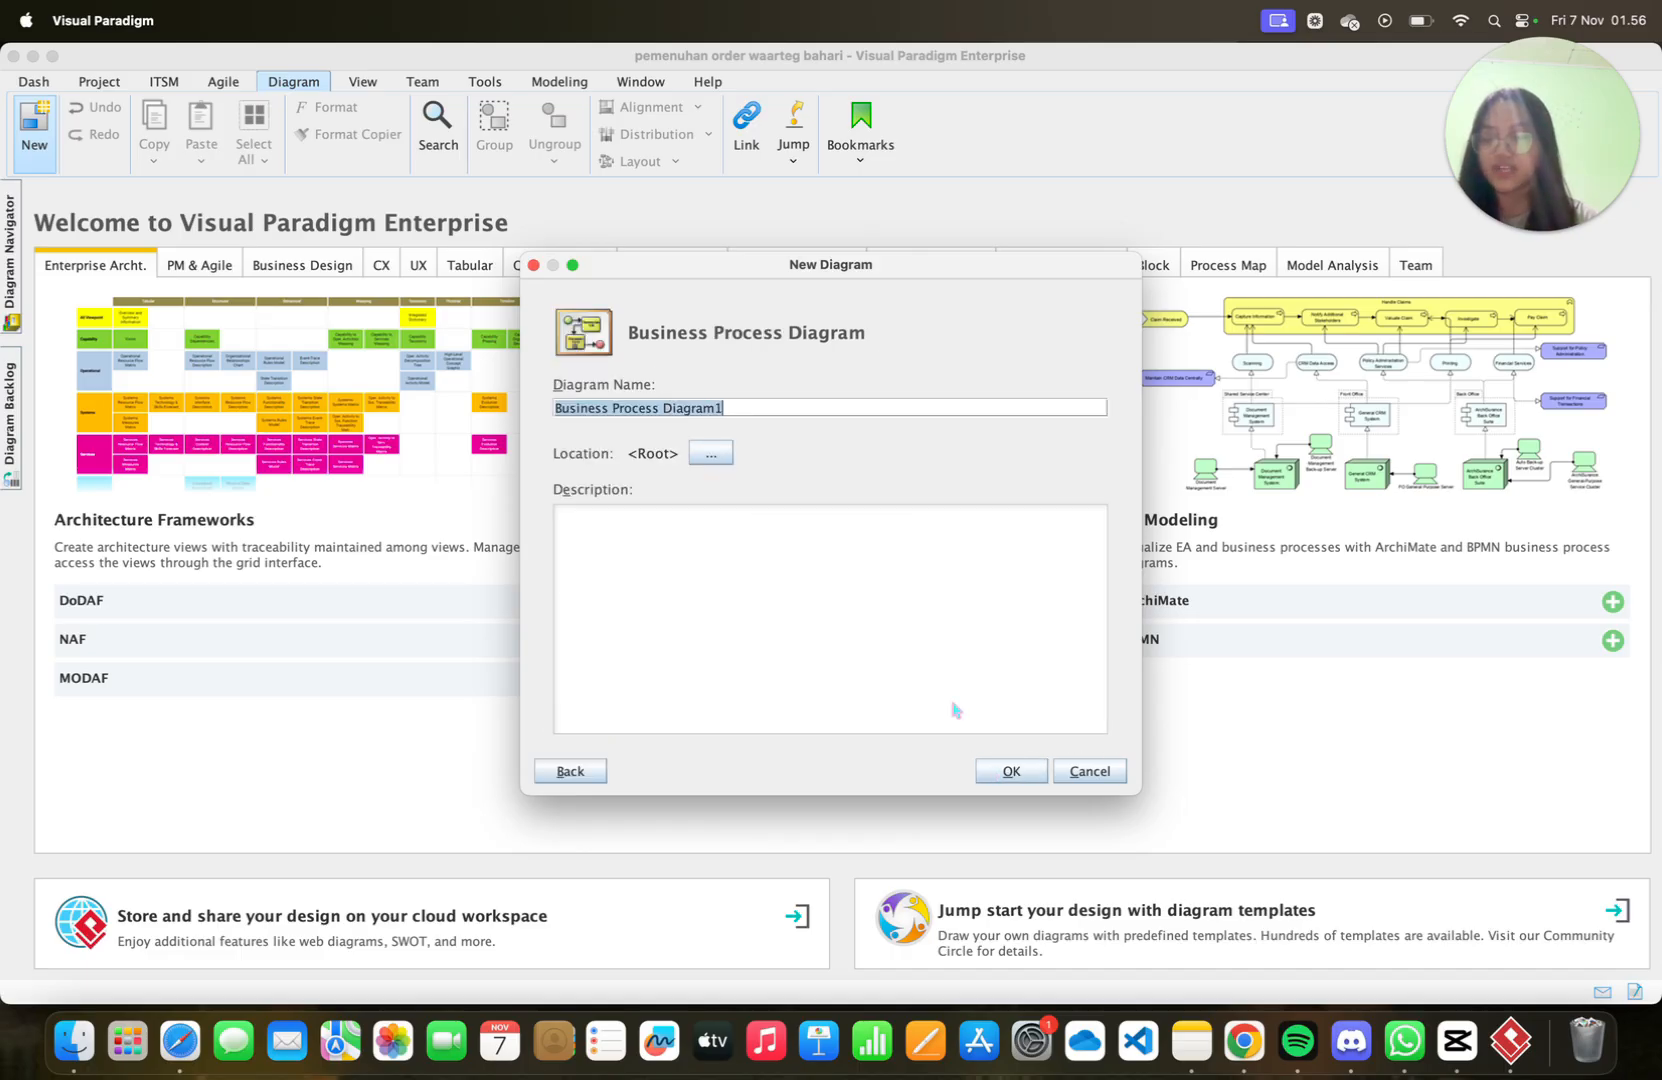
{"action": "key", "text": "BackSpace"}
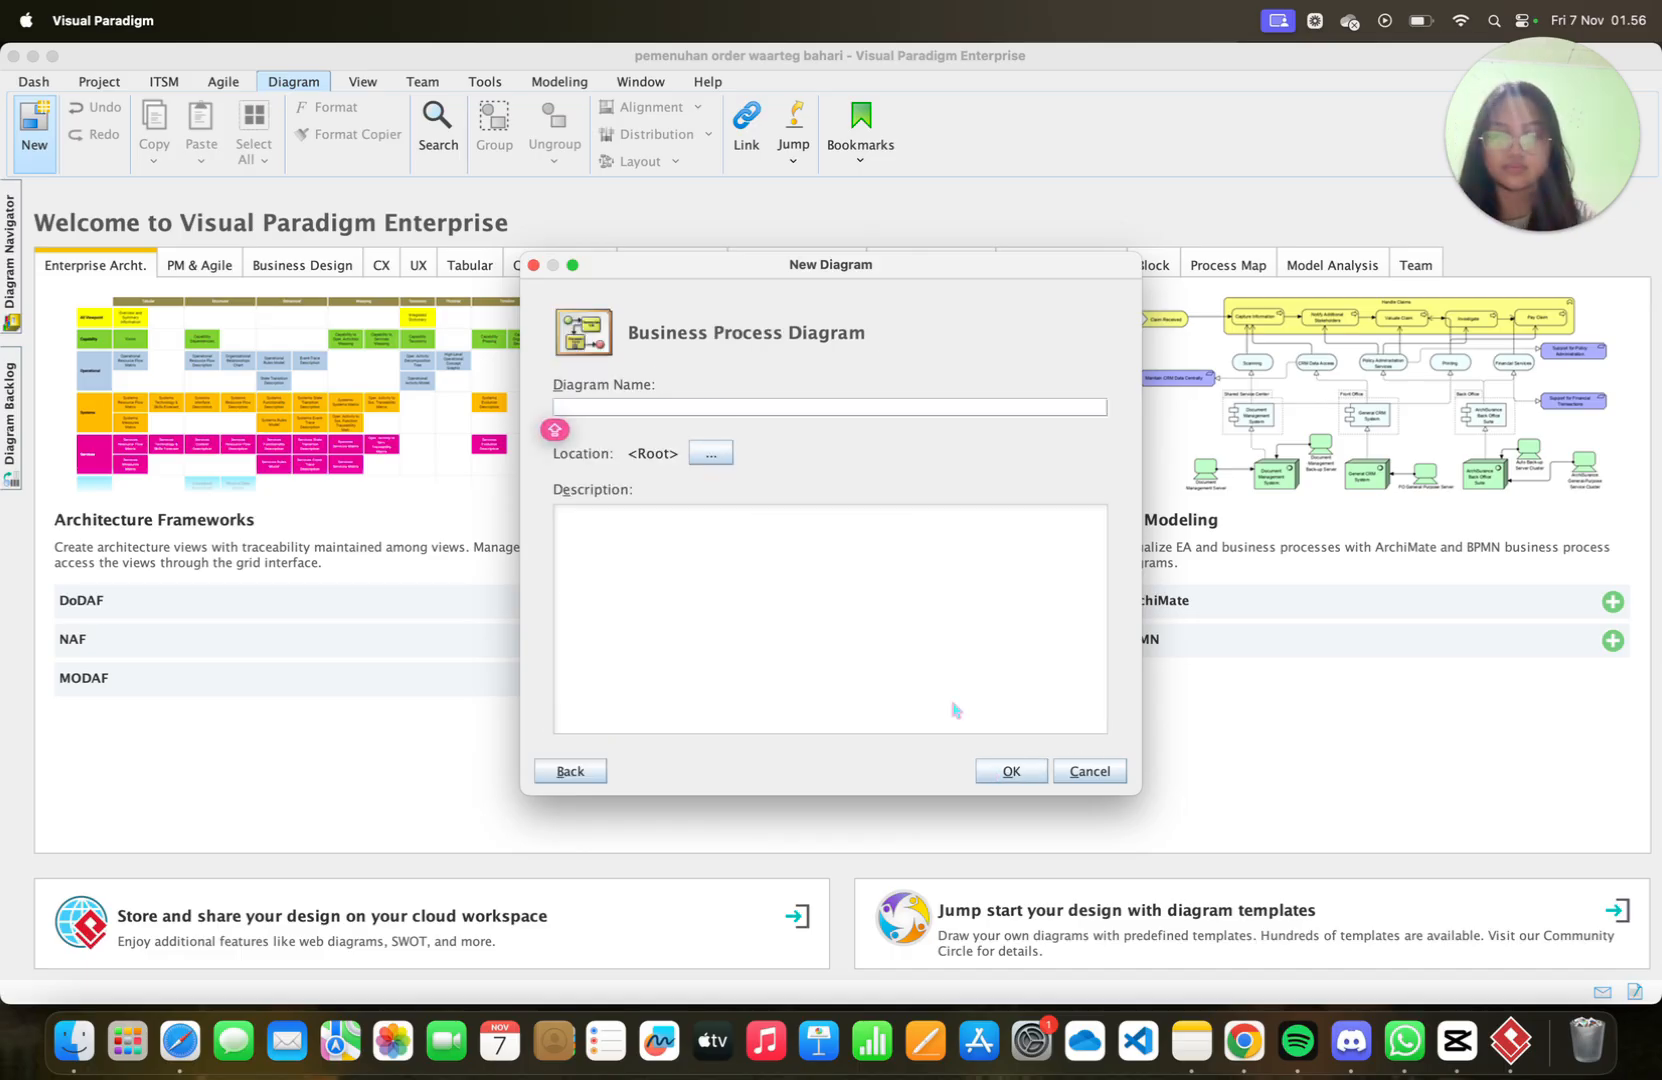
{"action": "type", "text": "Pemesanan"}
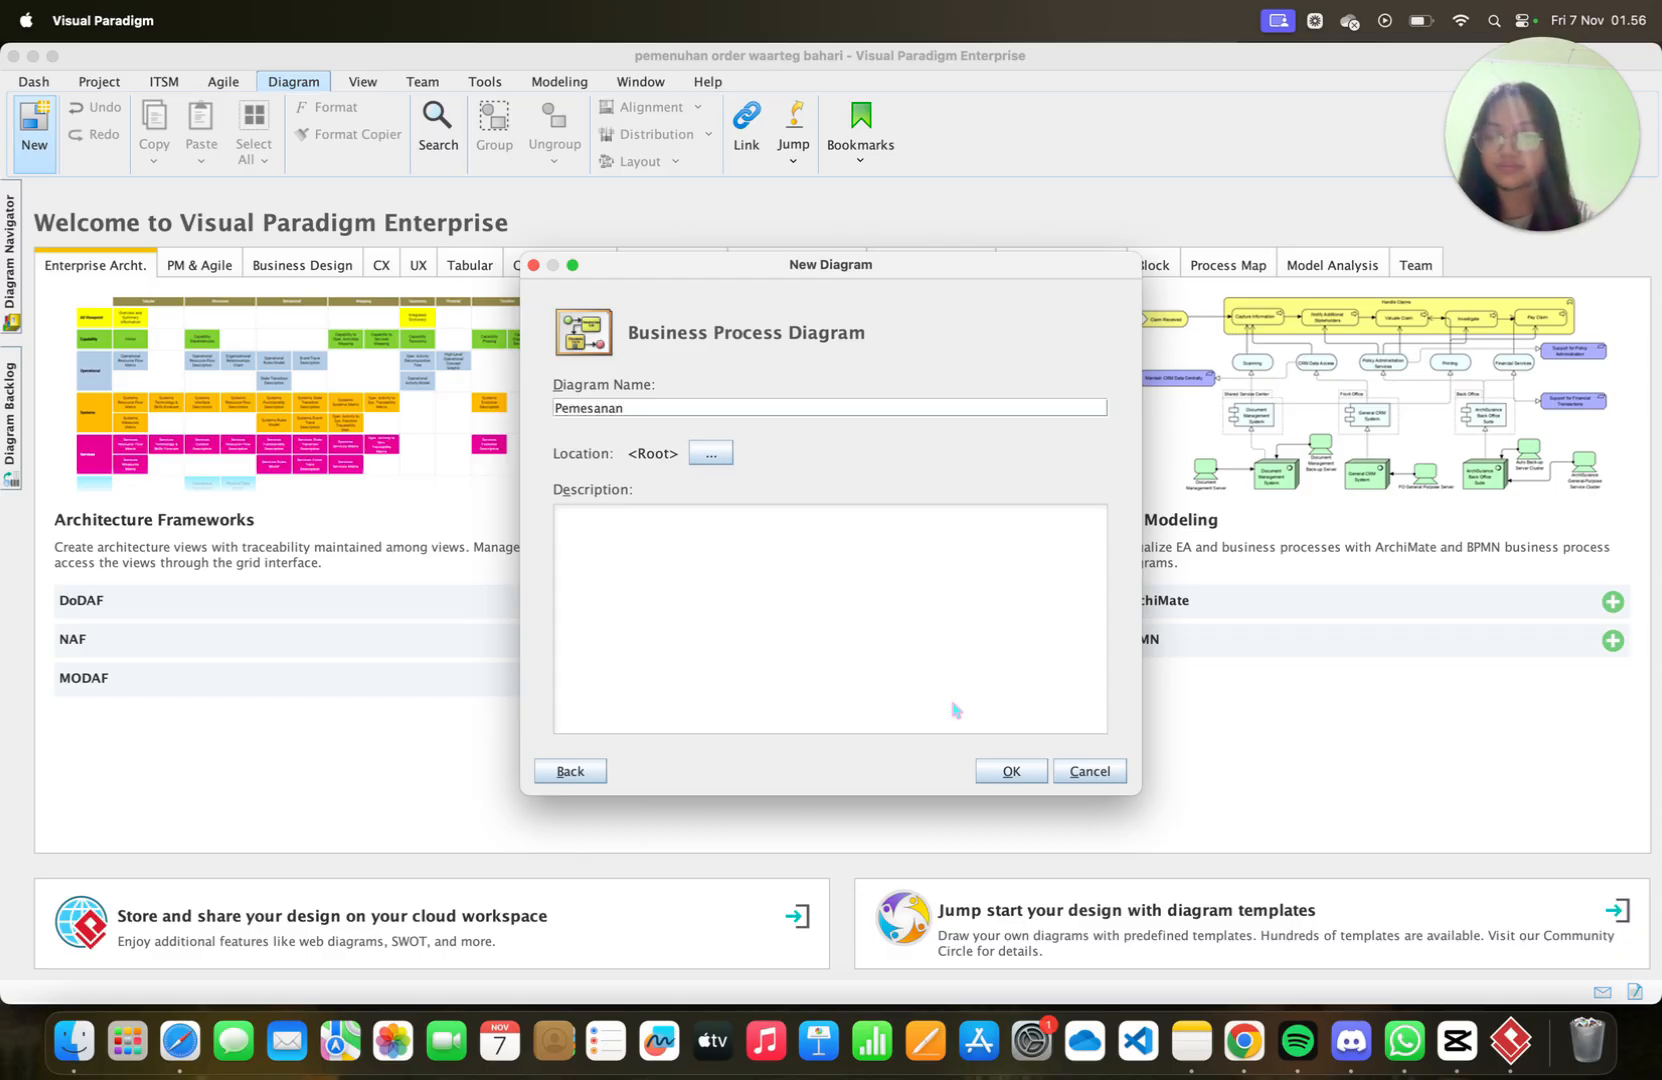
{"action": "type", "text": " order warteg bahari"}
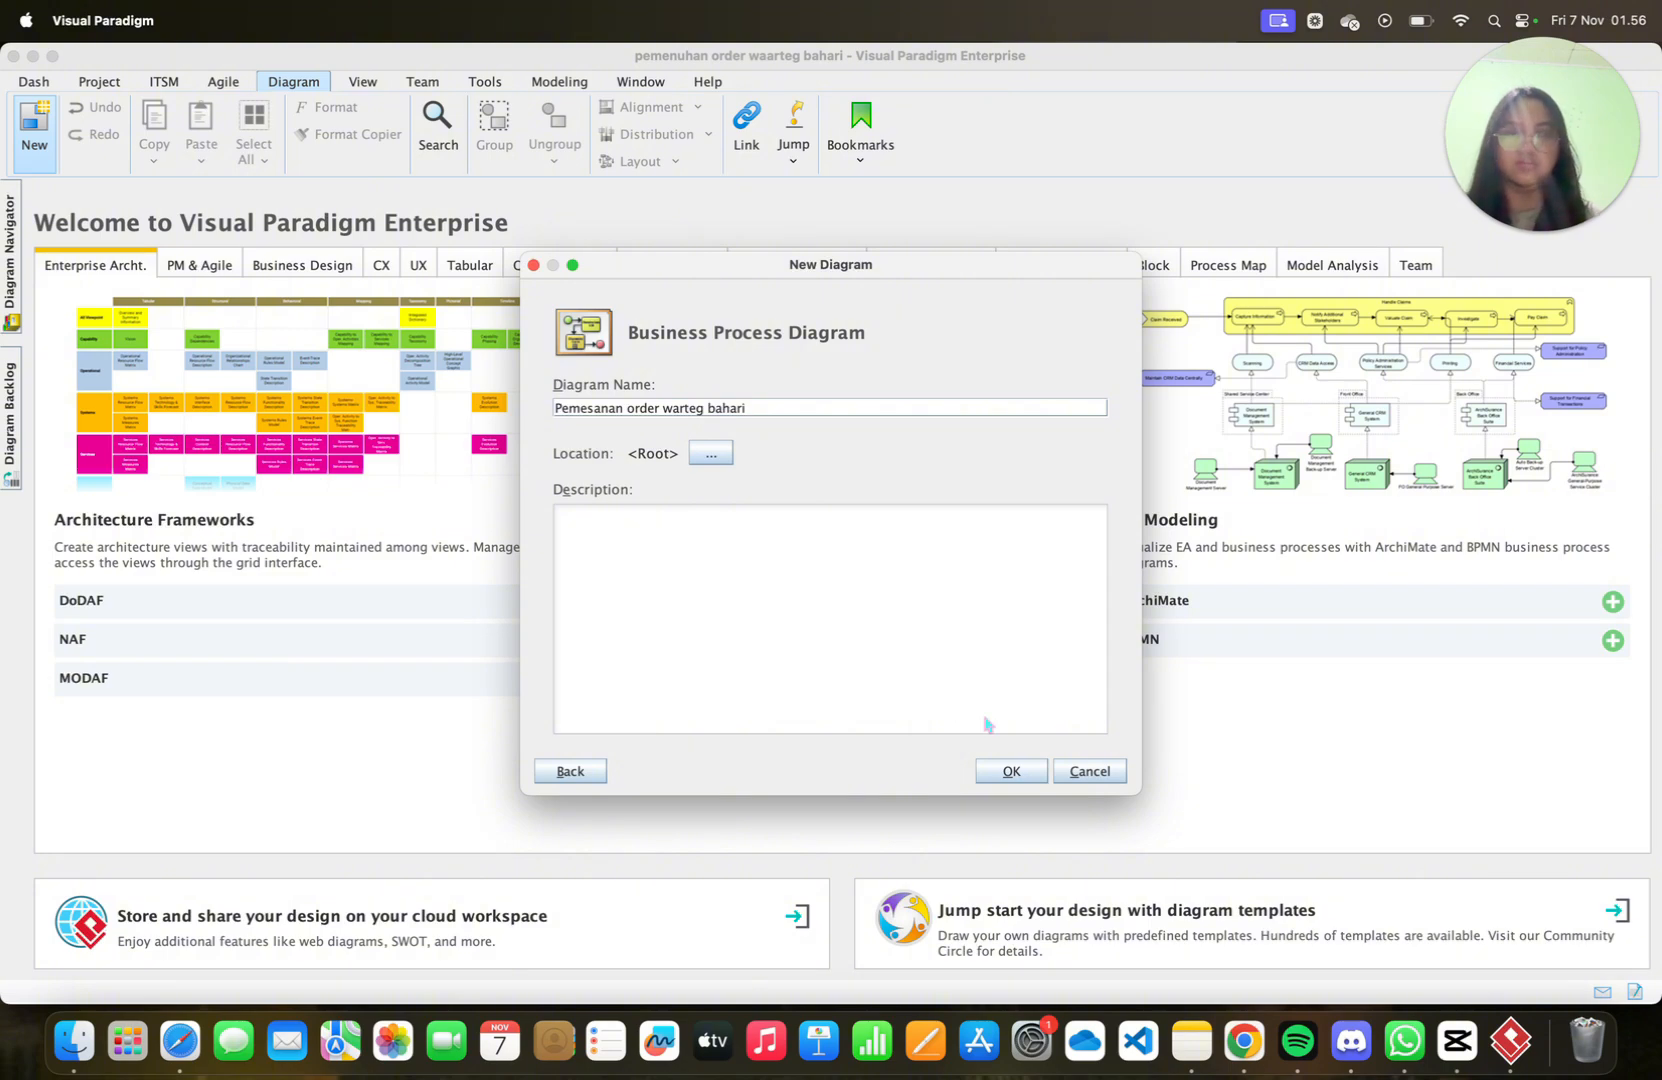
{"action": "left_click", "coordinate": [1010, 770]}
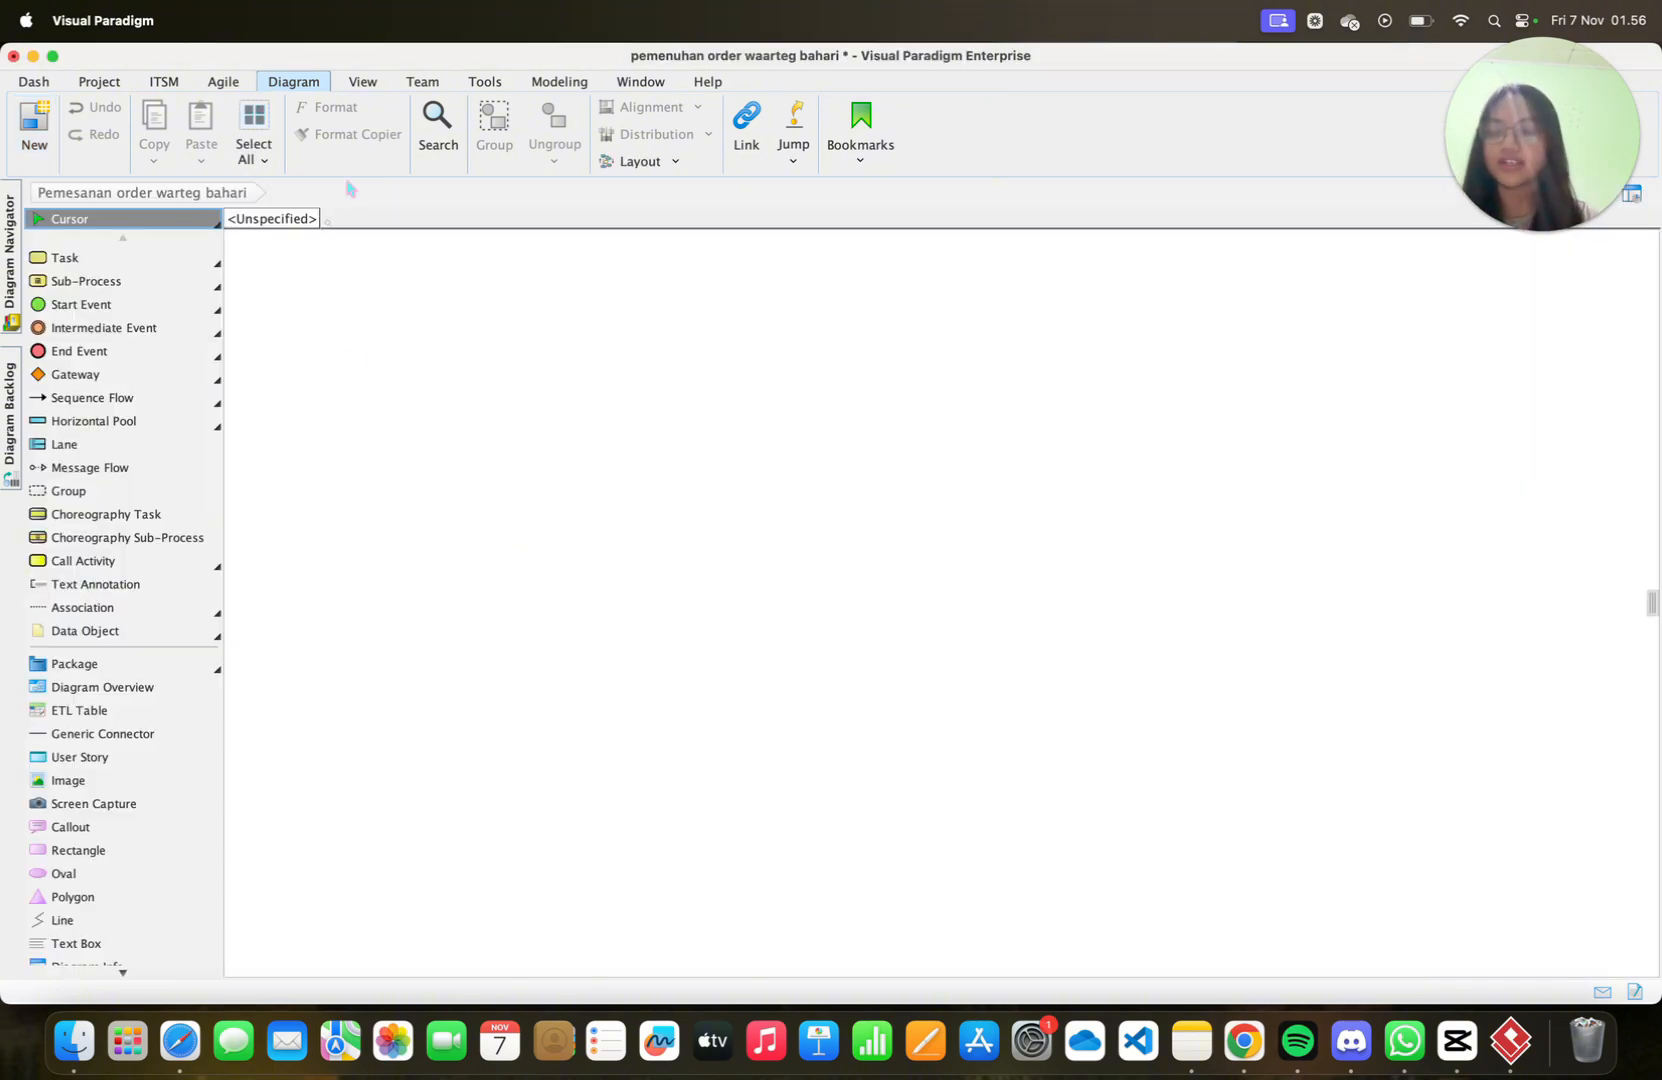
Save the project as "pemenuhan order waarteg bahari.vpp" in the VPProjects folder
{"action": "left_click", "coordinate": [108, 83]}
{"action": "left_click", "coordinate": [130, 152]}
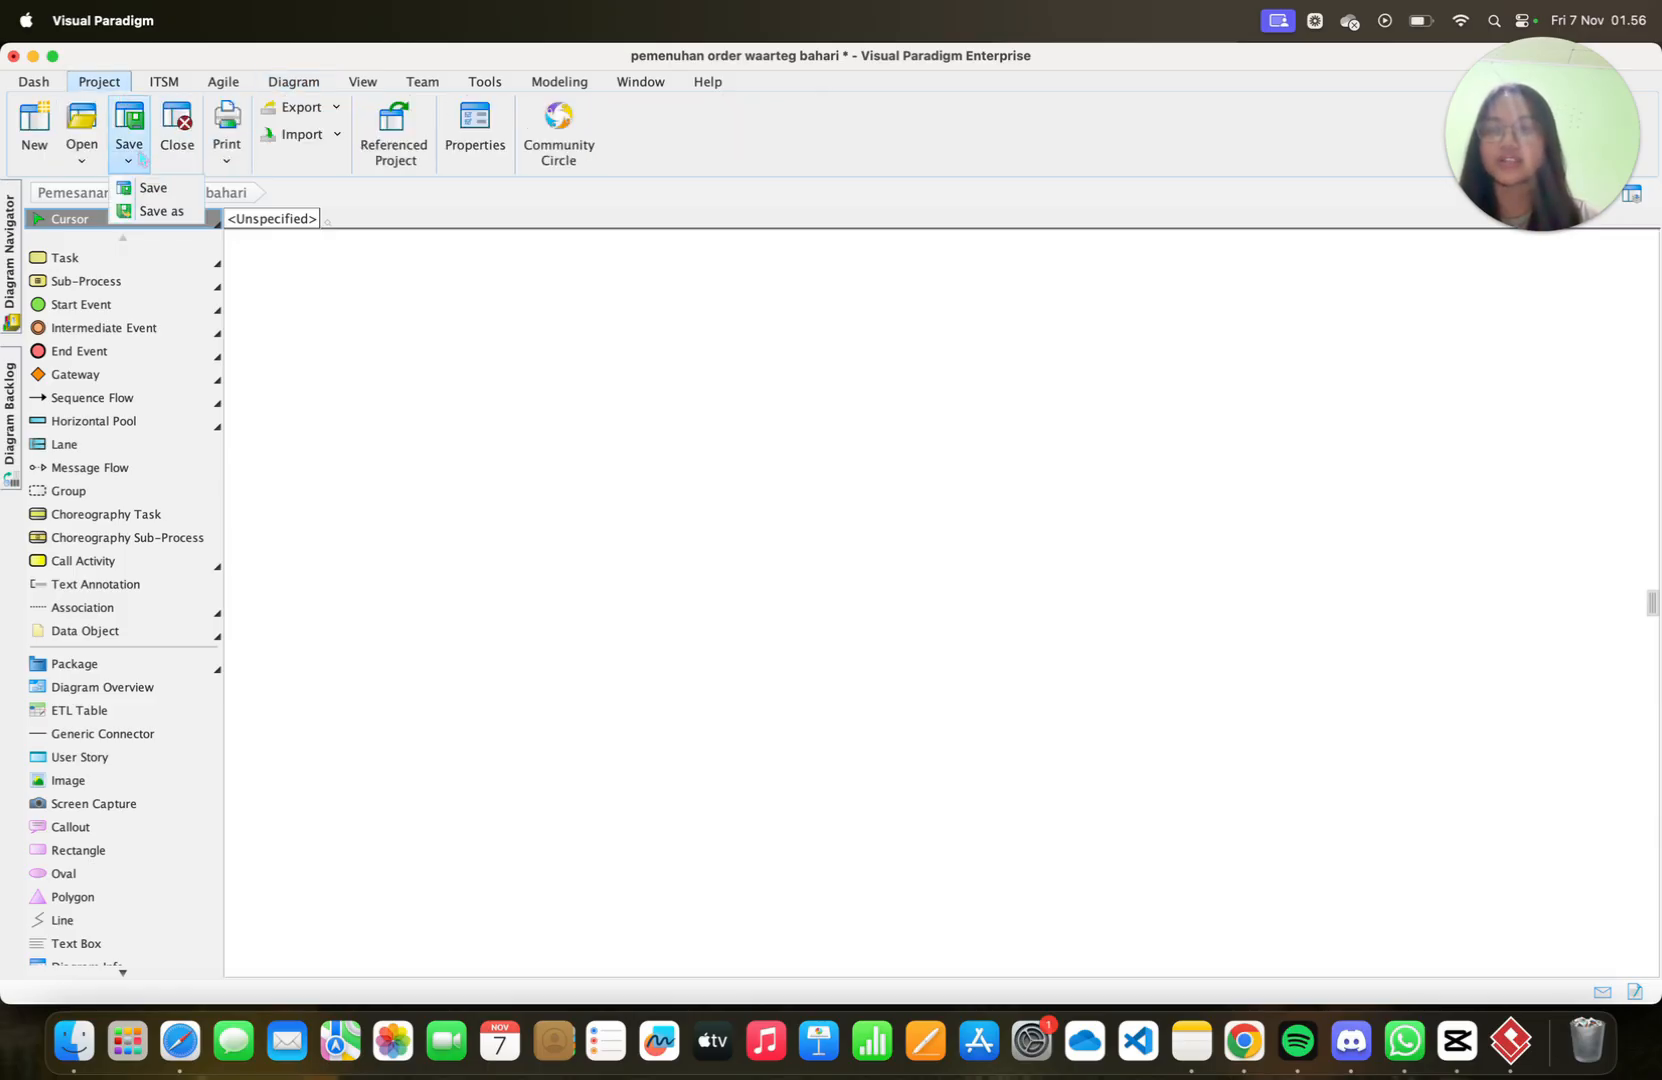
{"action": "left_click", "coordinate": [150, 211]}
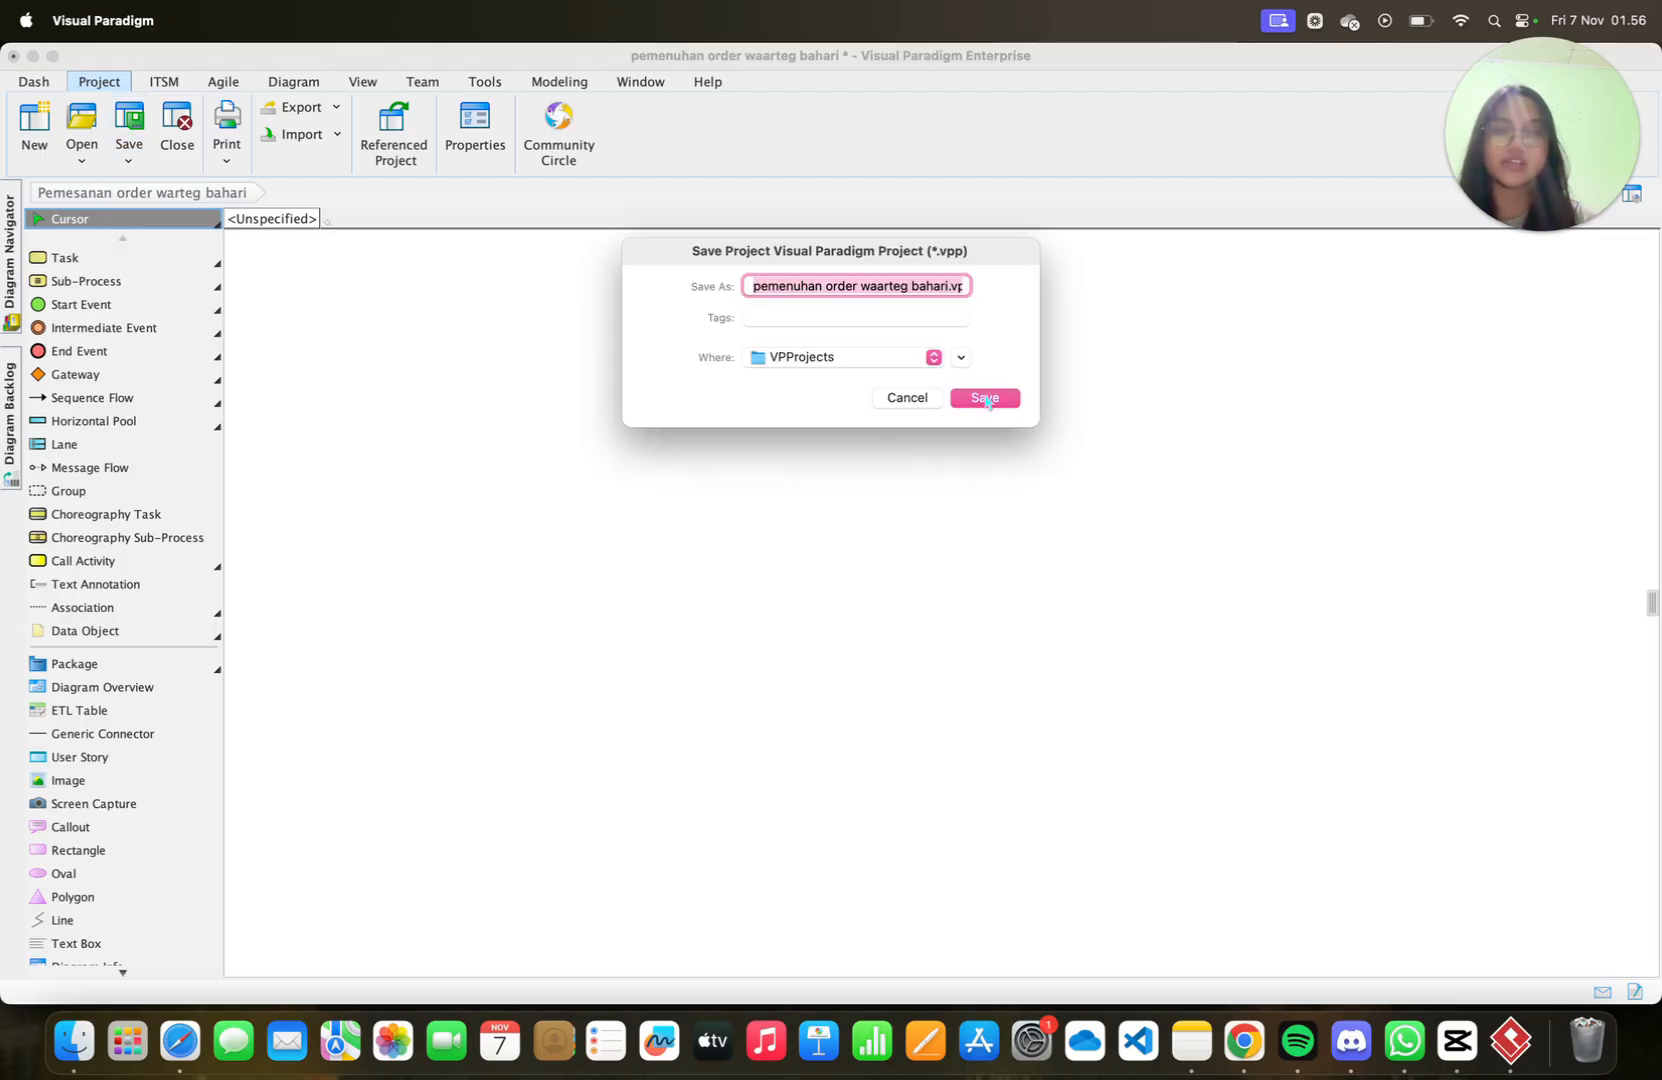
{"action": "left_click", "coordinate": [986, 398]}
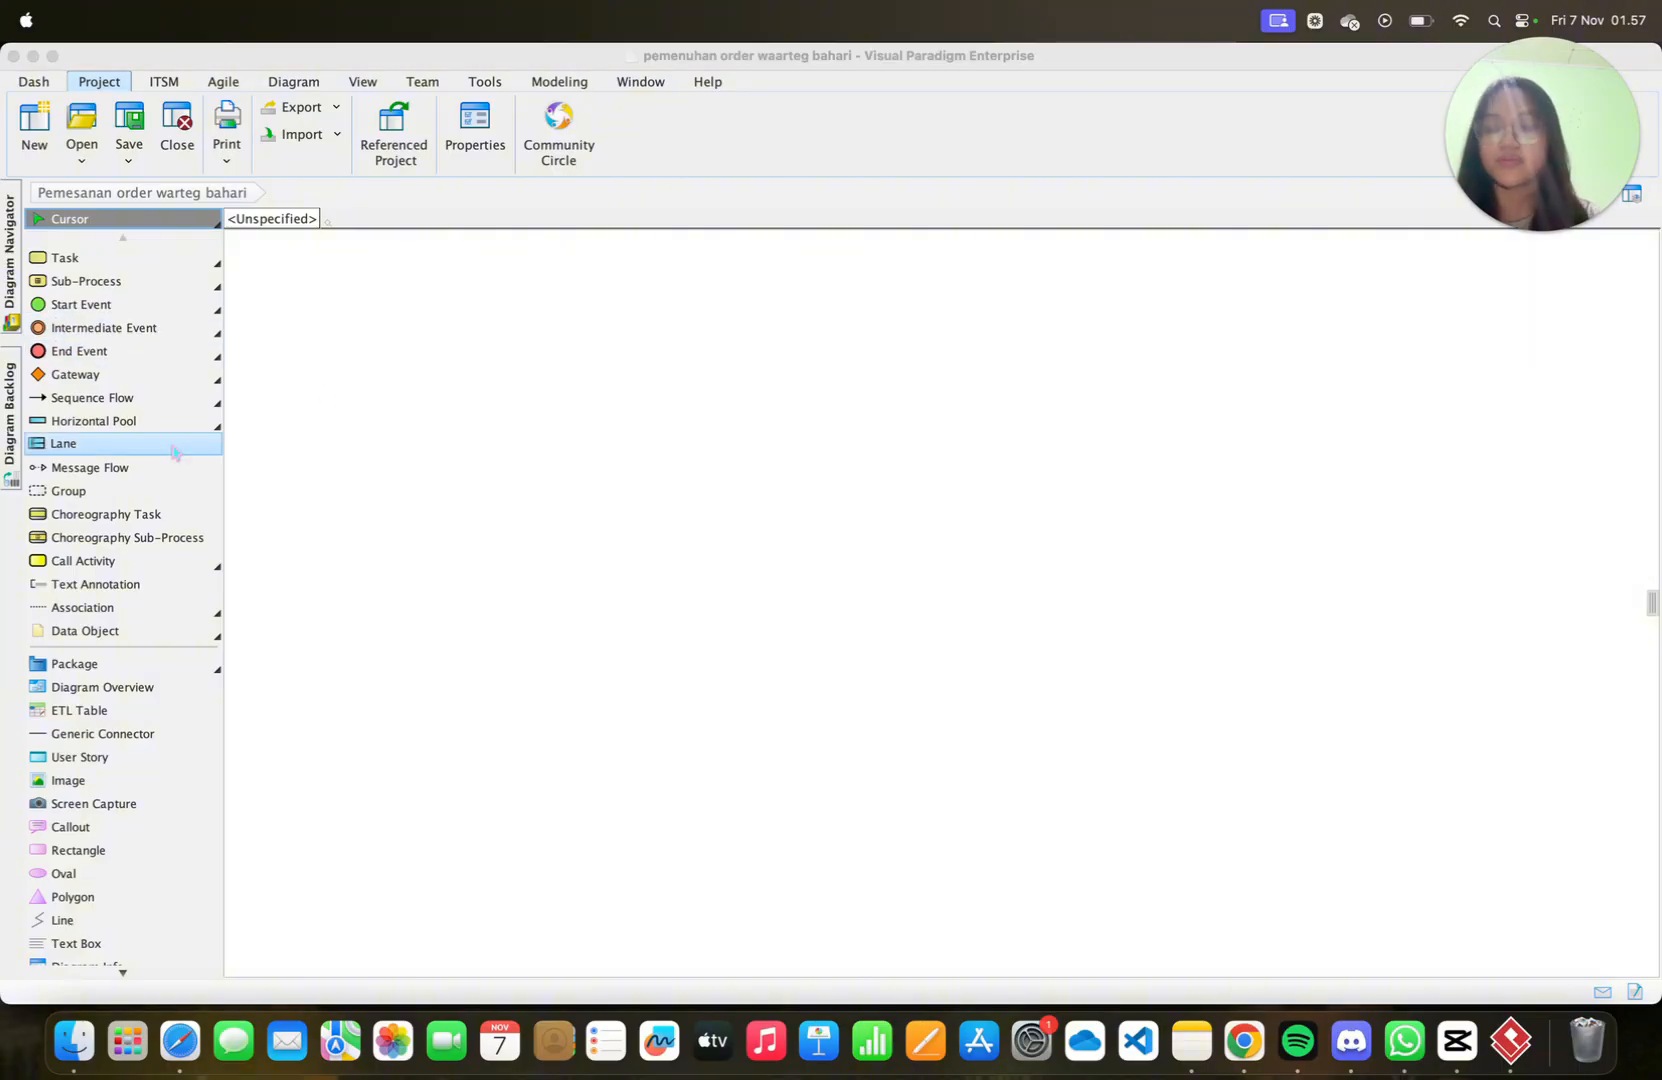
Add a horizontal pool across the upper part of the empty diagram, keeping its default name
{"action": "left_click", "coordinate": [115, 421]}
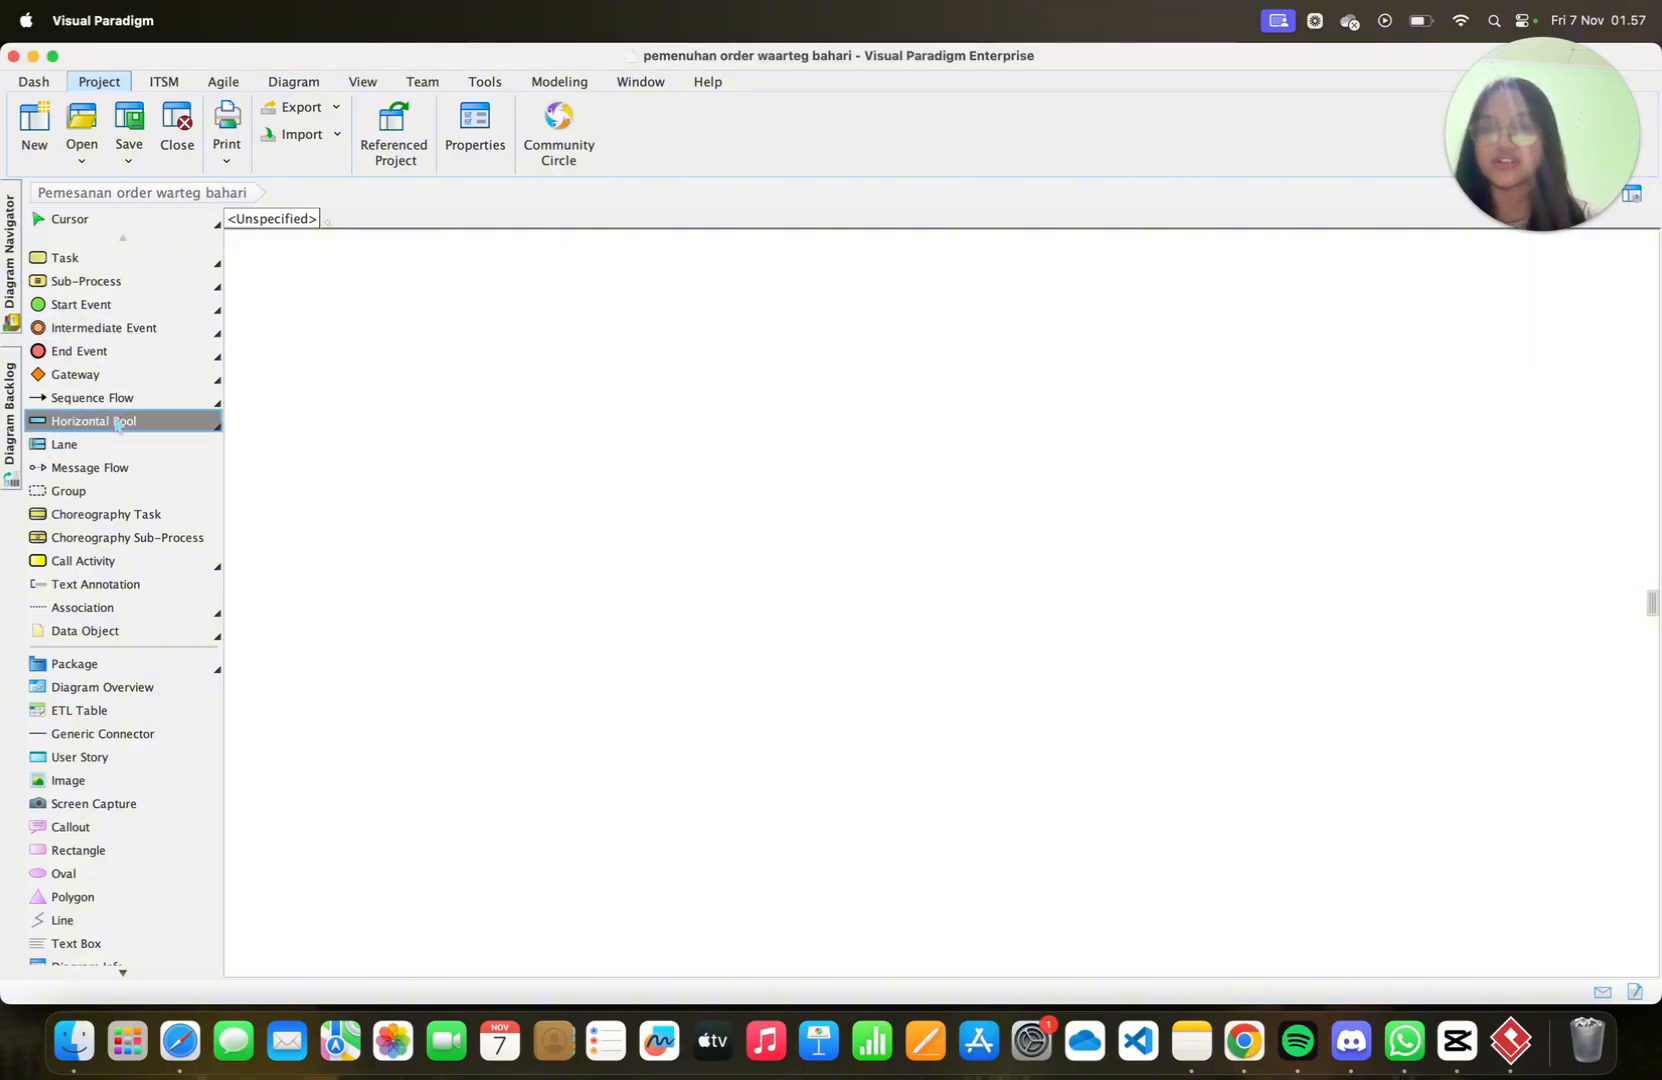
{"action": "left_click", "coordinate": [282, 378]}
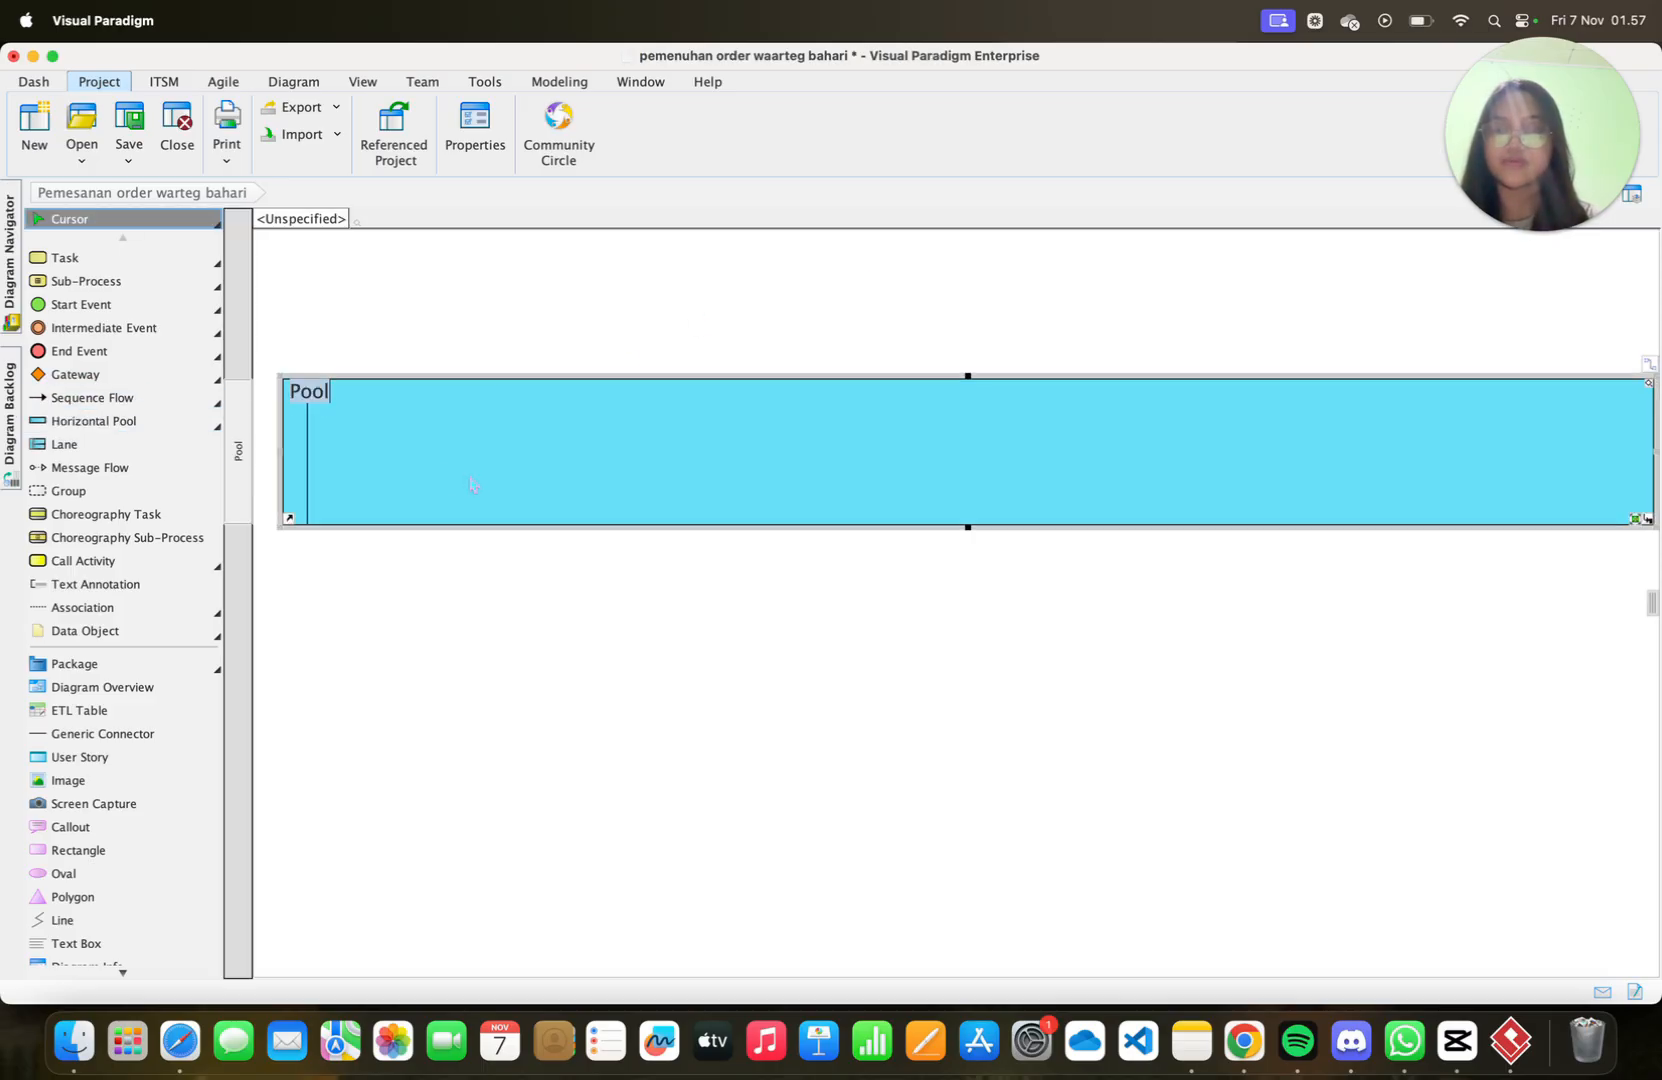
{"action": "key", "text": "Return"}
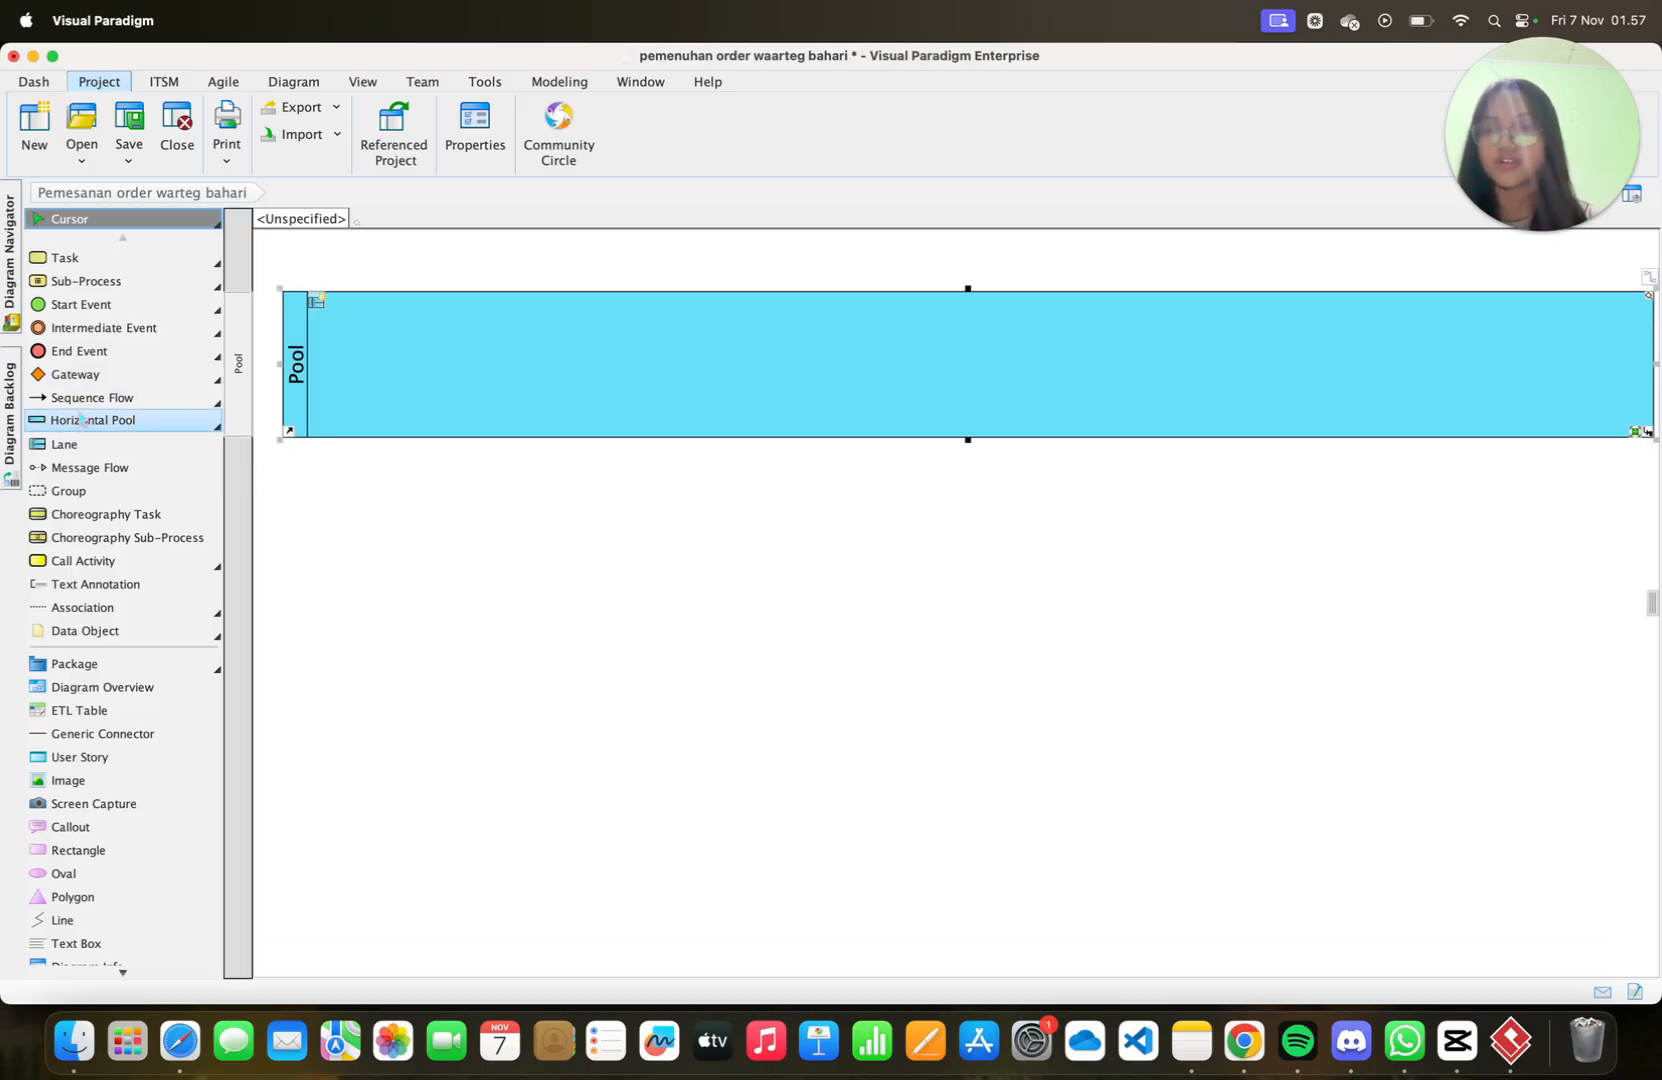
Add a second pool containing two lanes below the first pool, keeping the default names
{"action": "left_click", "coordinate": [86, 443]}
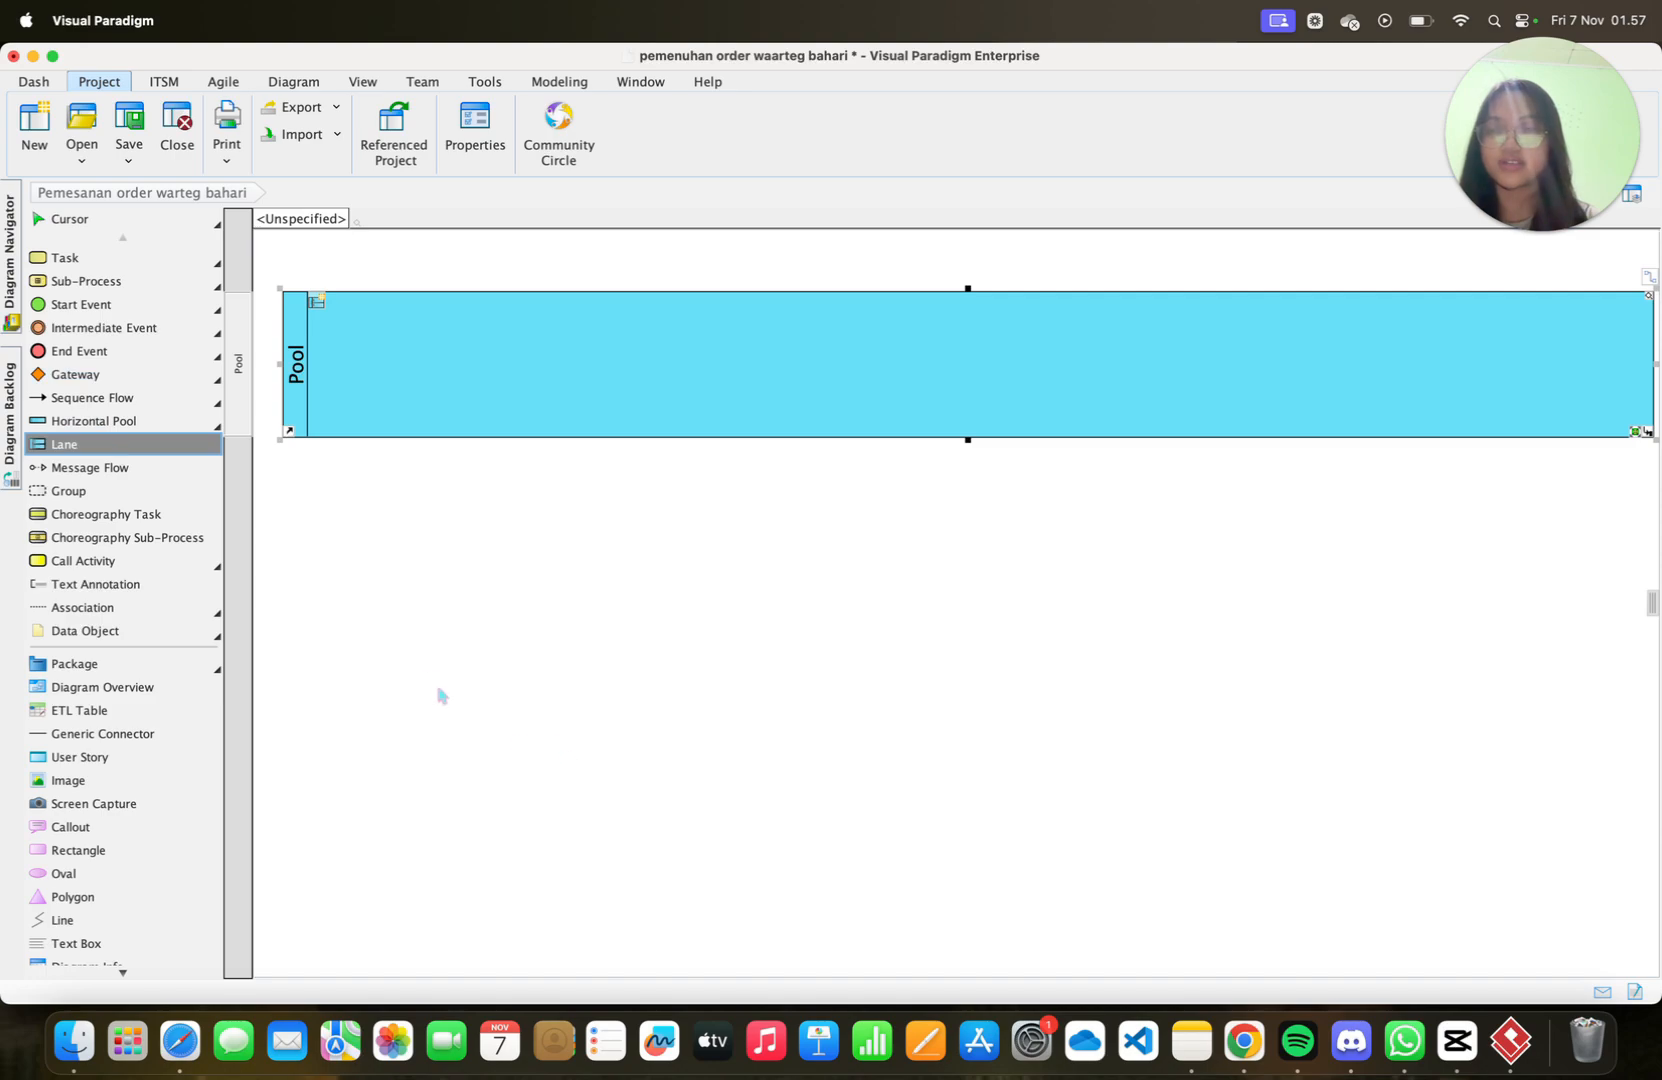
{"action": "left_click", "coordinate": [330, 612]}
{"action": "left_click", "coordinate": [519, 748]}
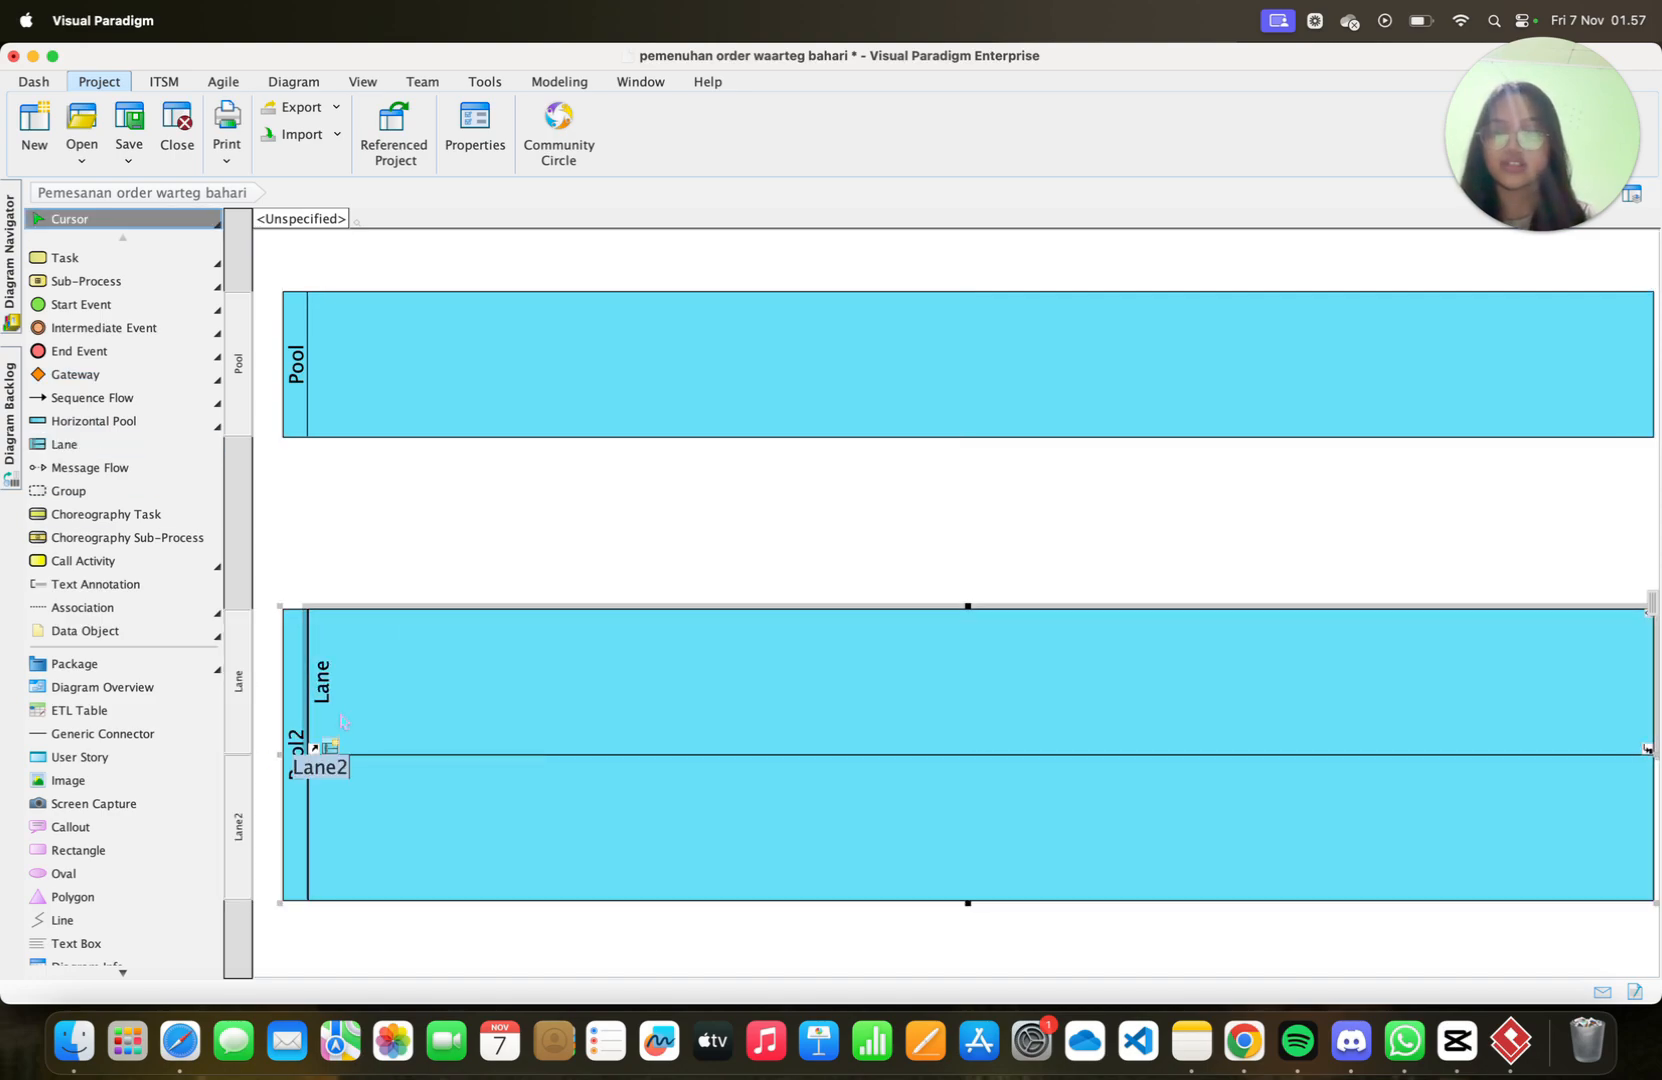
{"action": "key", "text": "Return"}
Rename the upper pool to "PEMBELI"
{"action": "double_click", "coordinate": [294, 349]}
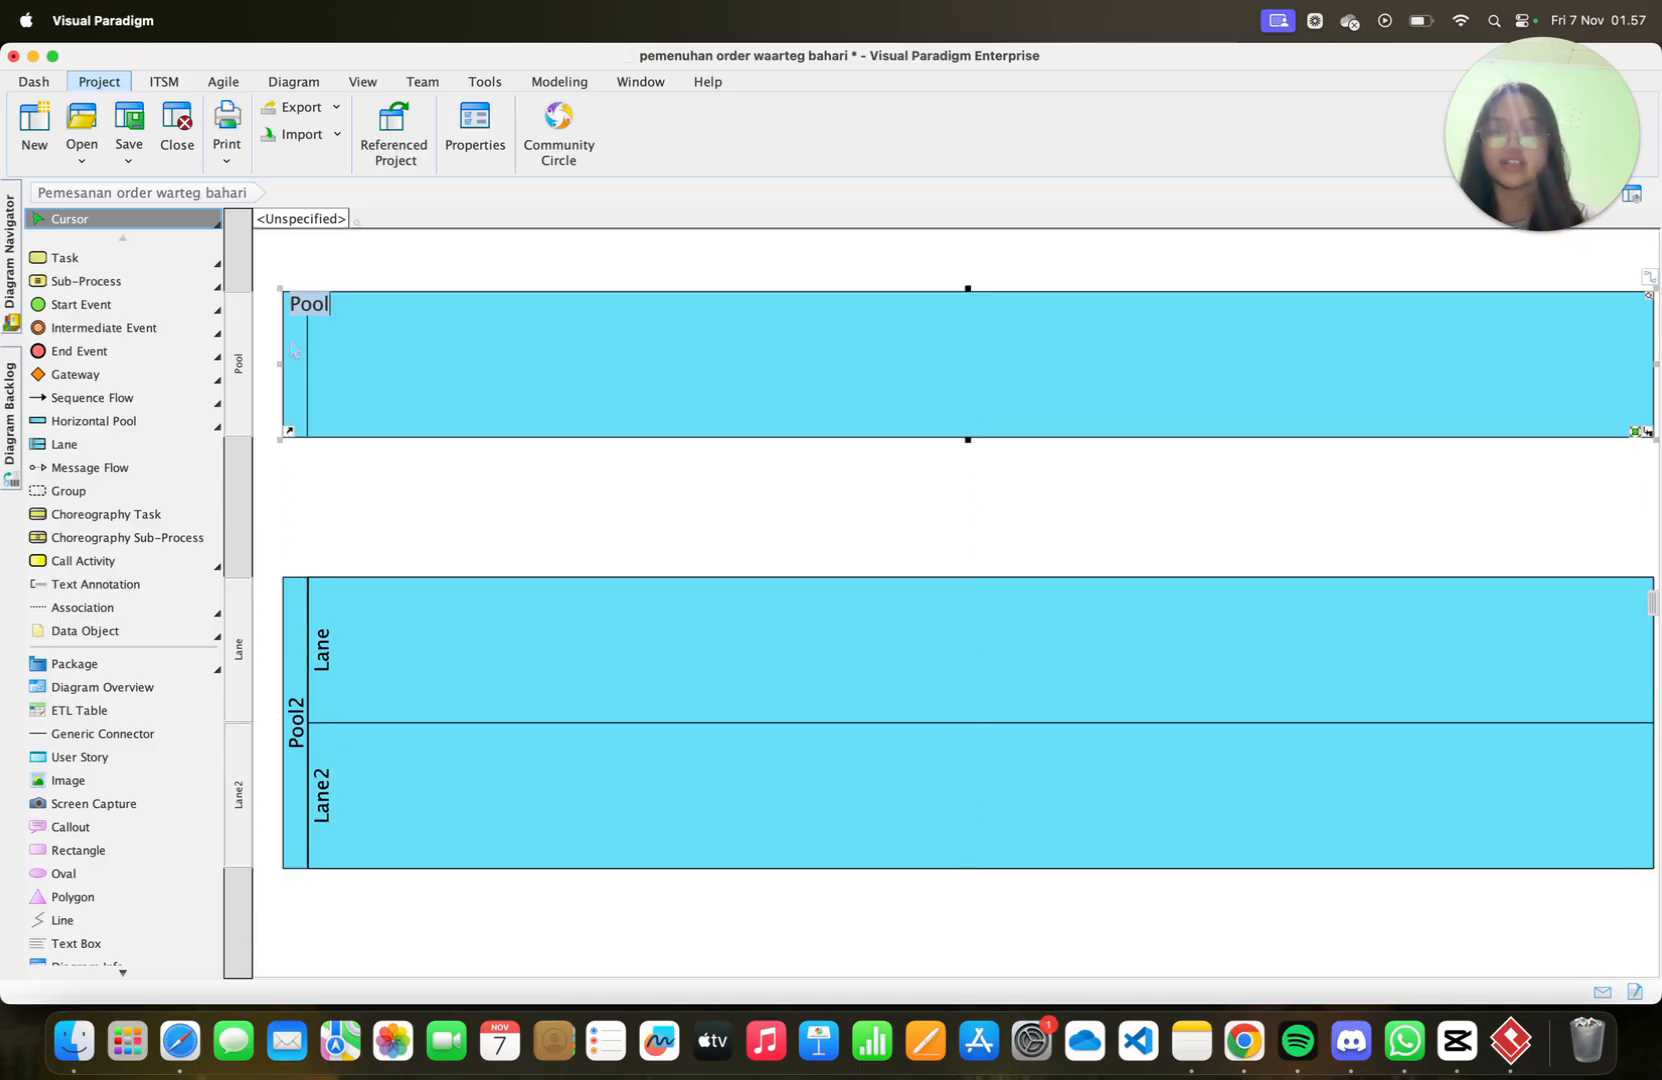
{"action": "type", "text": "P"}
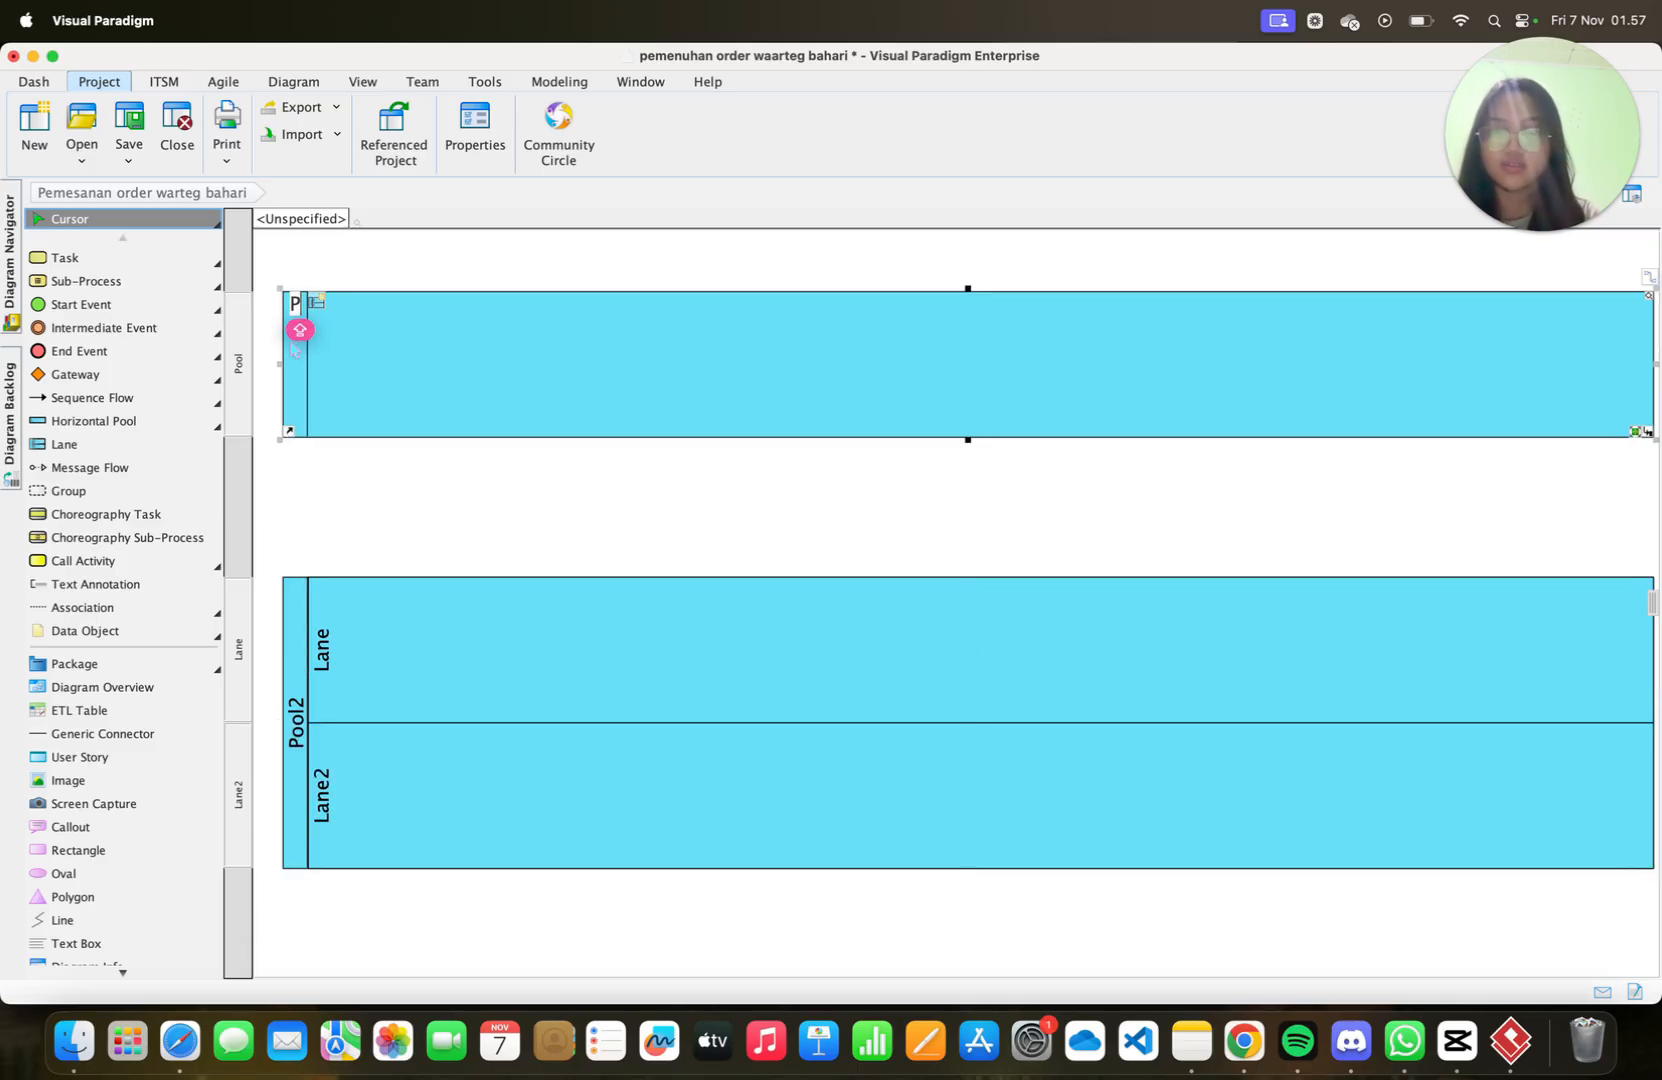
{"action": "type", "text": "EMBELI"}
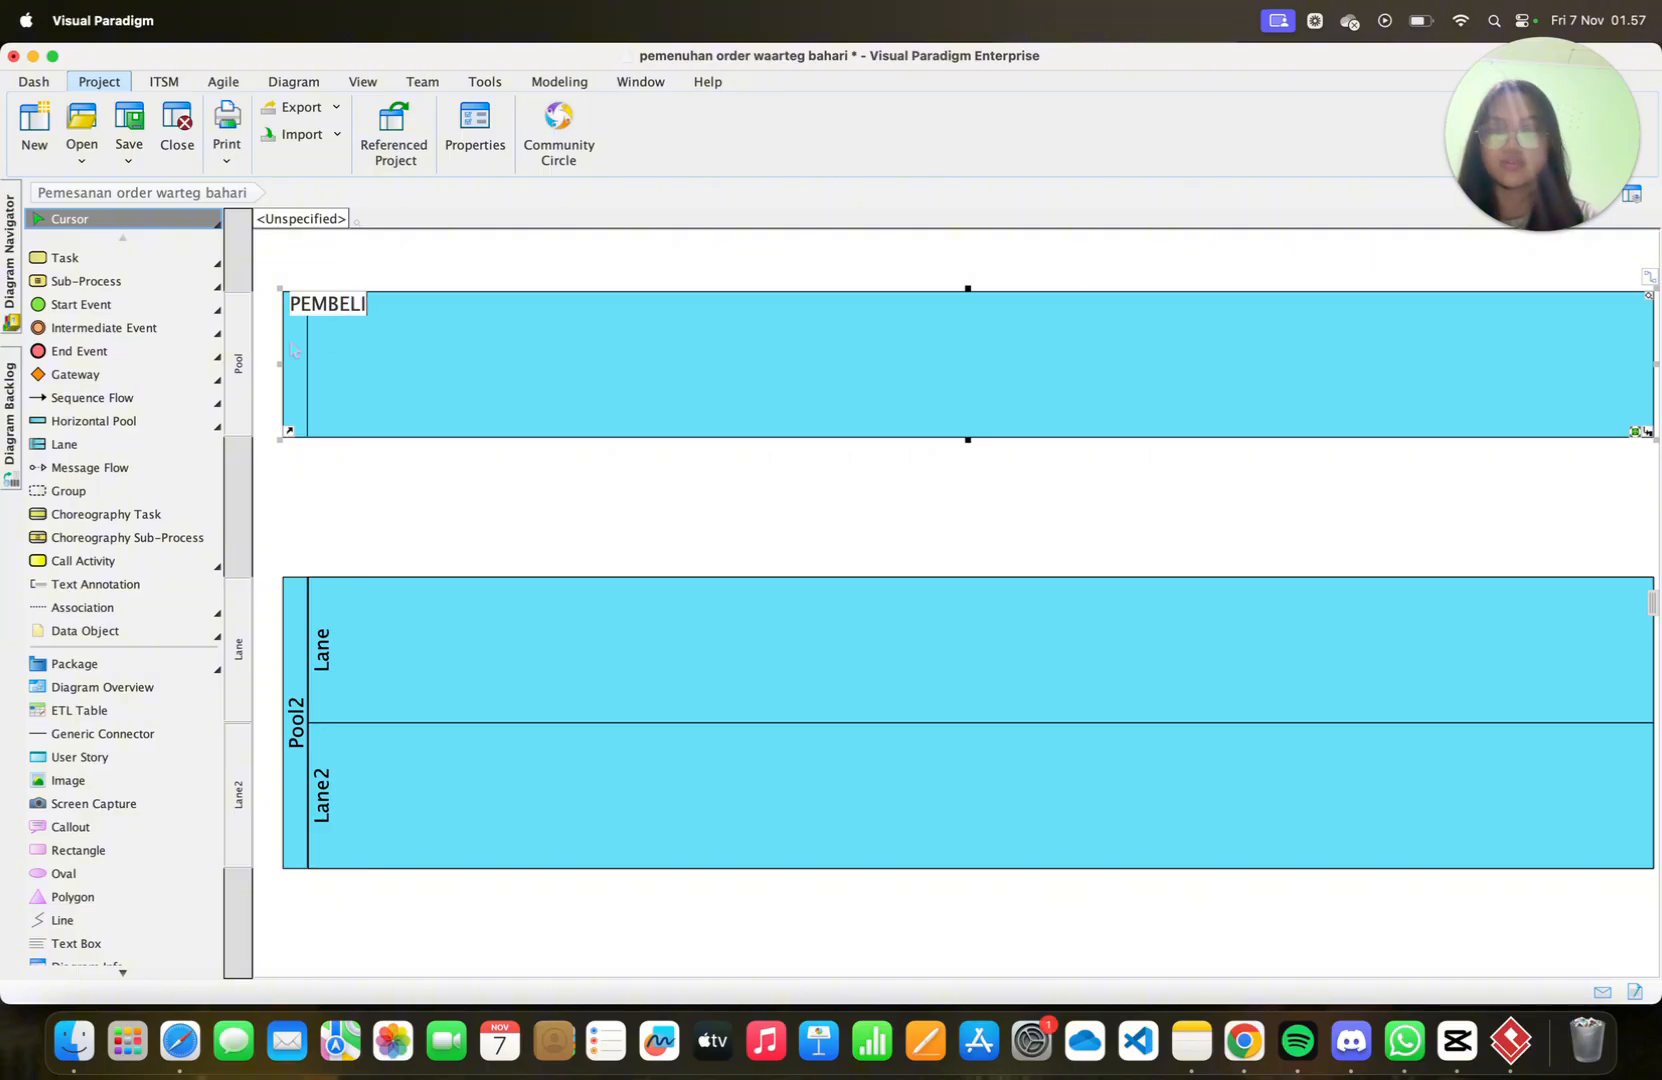
{"action": "key", "text": "Return"}
Rename the lower two-lane pool to "WARTEG BAHARI"
{"action": "double_click", "coordinate": [296, 735]}
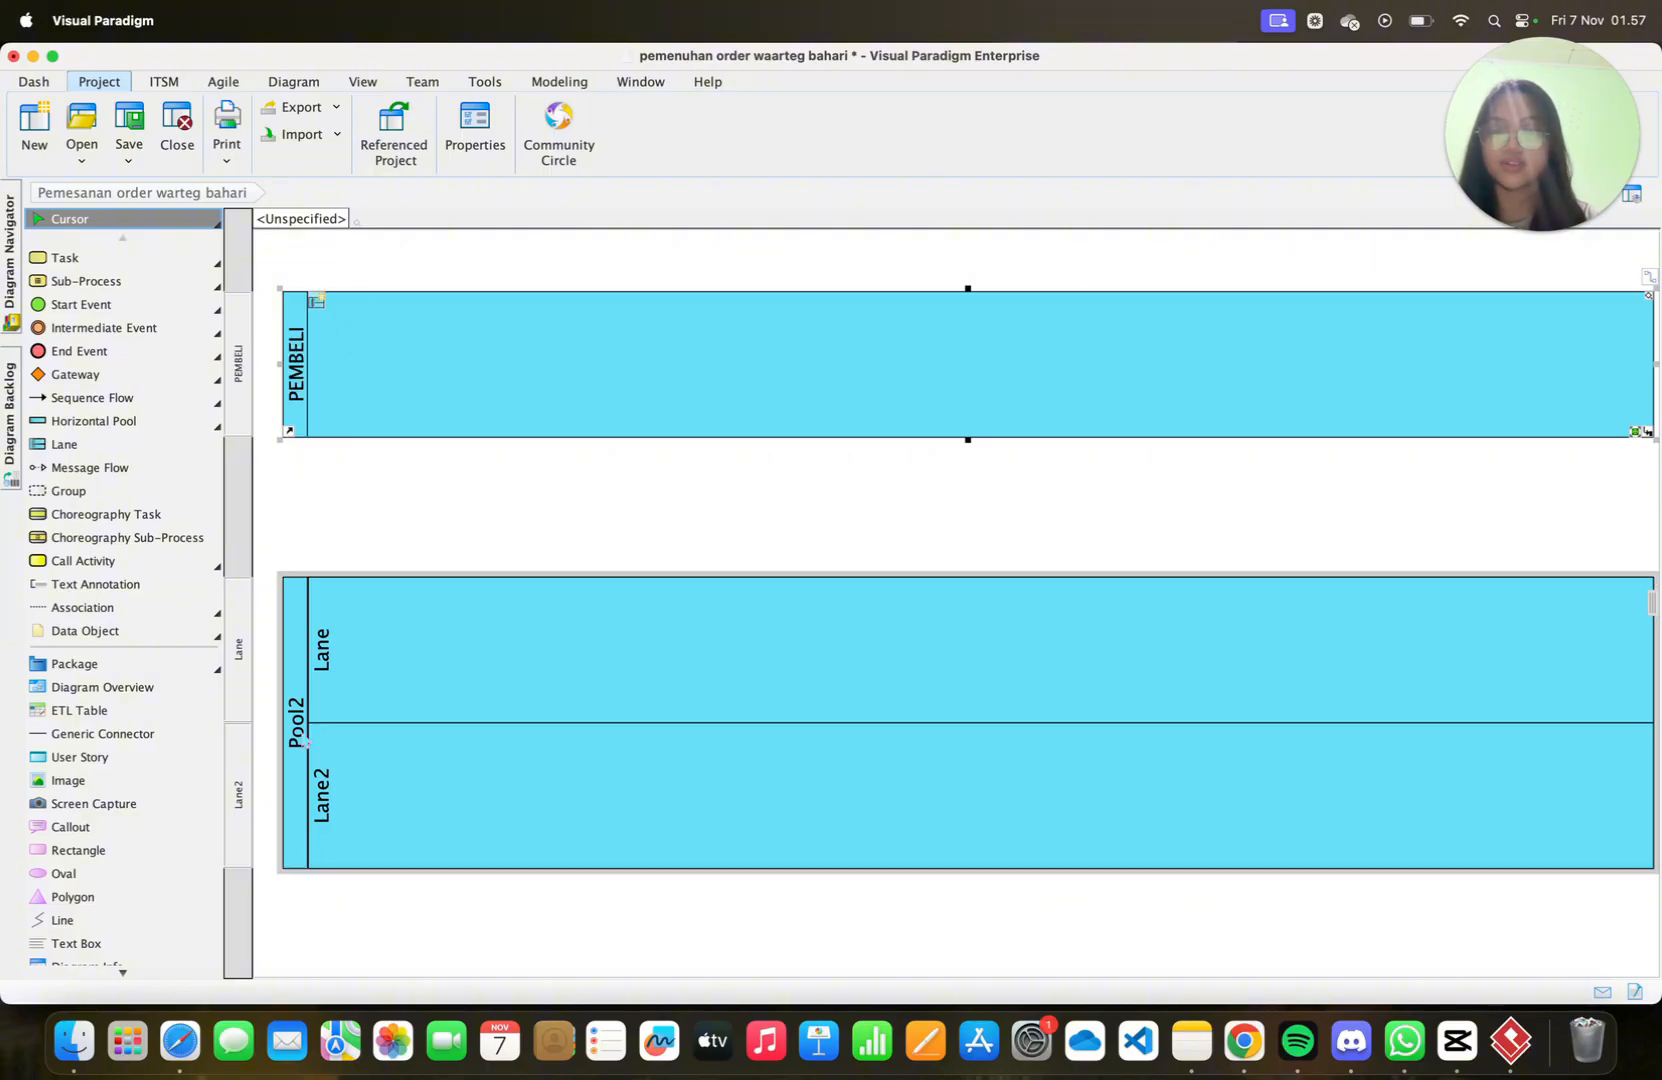
{"action": "key", "text": "BackSpace"}
{"action": "type", "text": "W"}
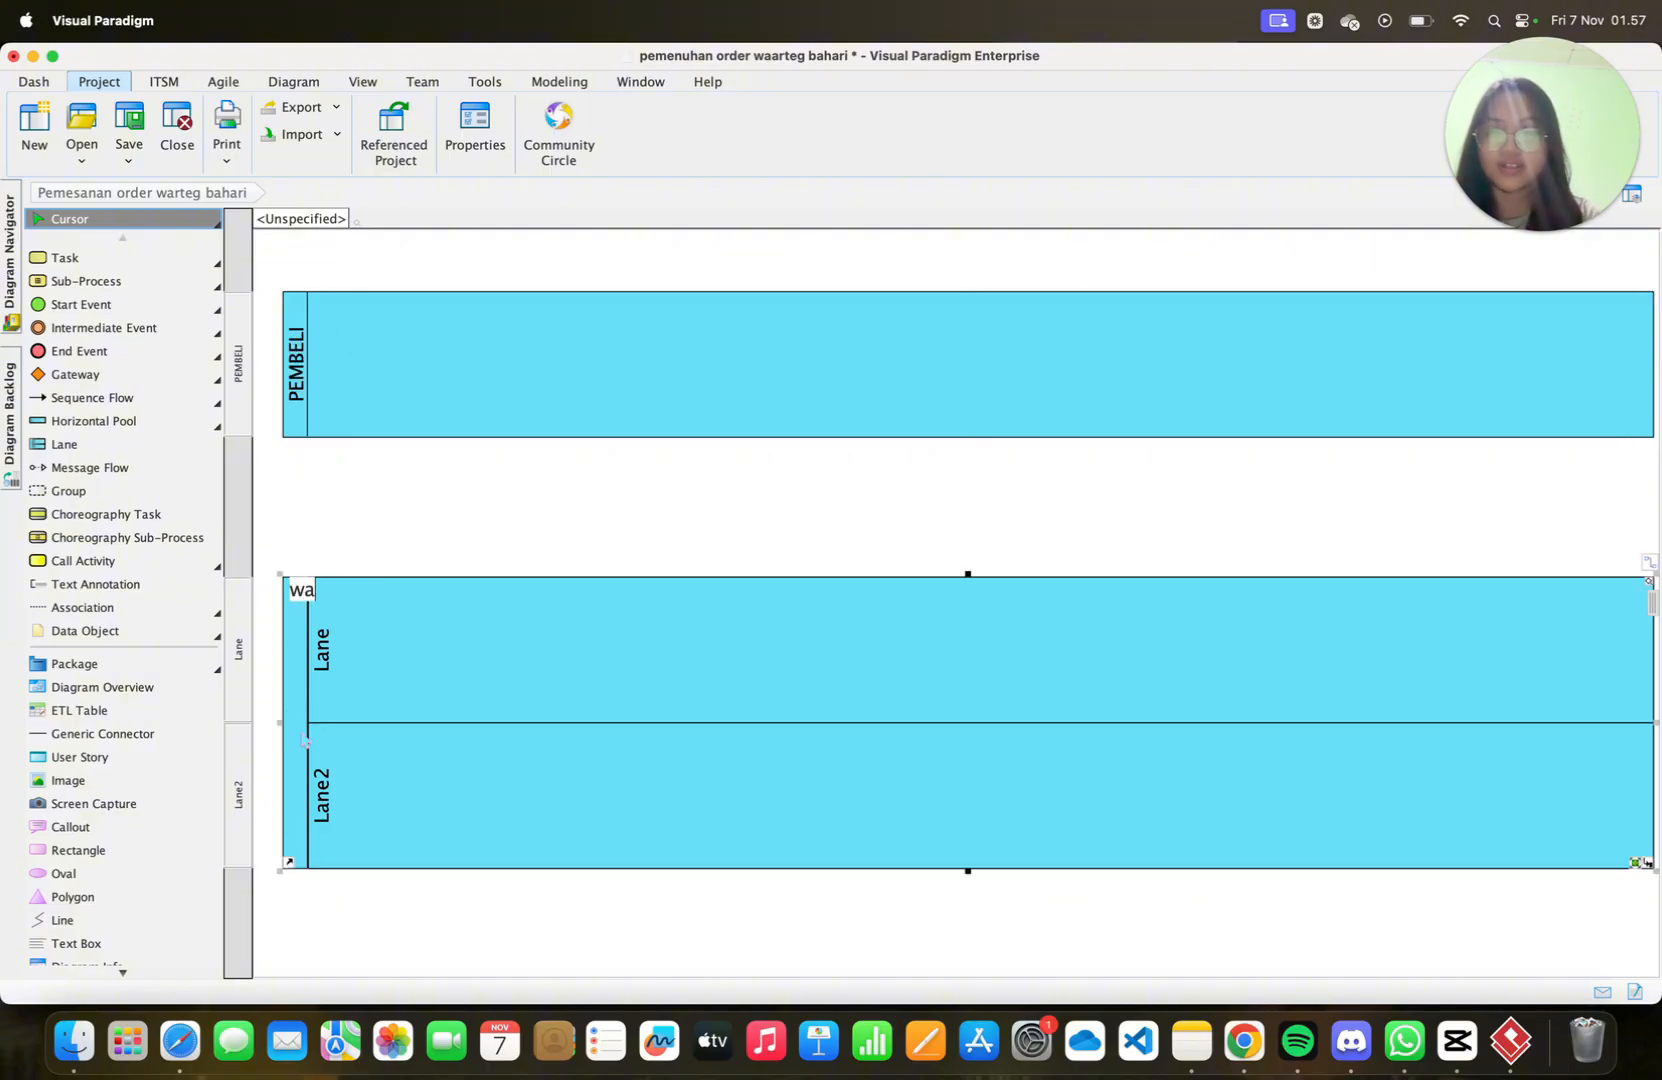
{"action": "type", "text": "ARTEG BAHARI"}
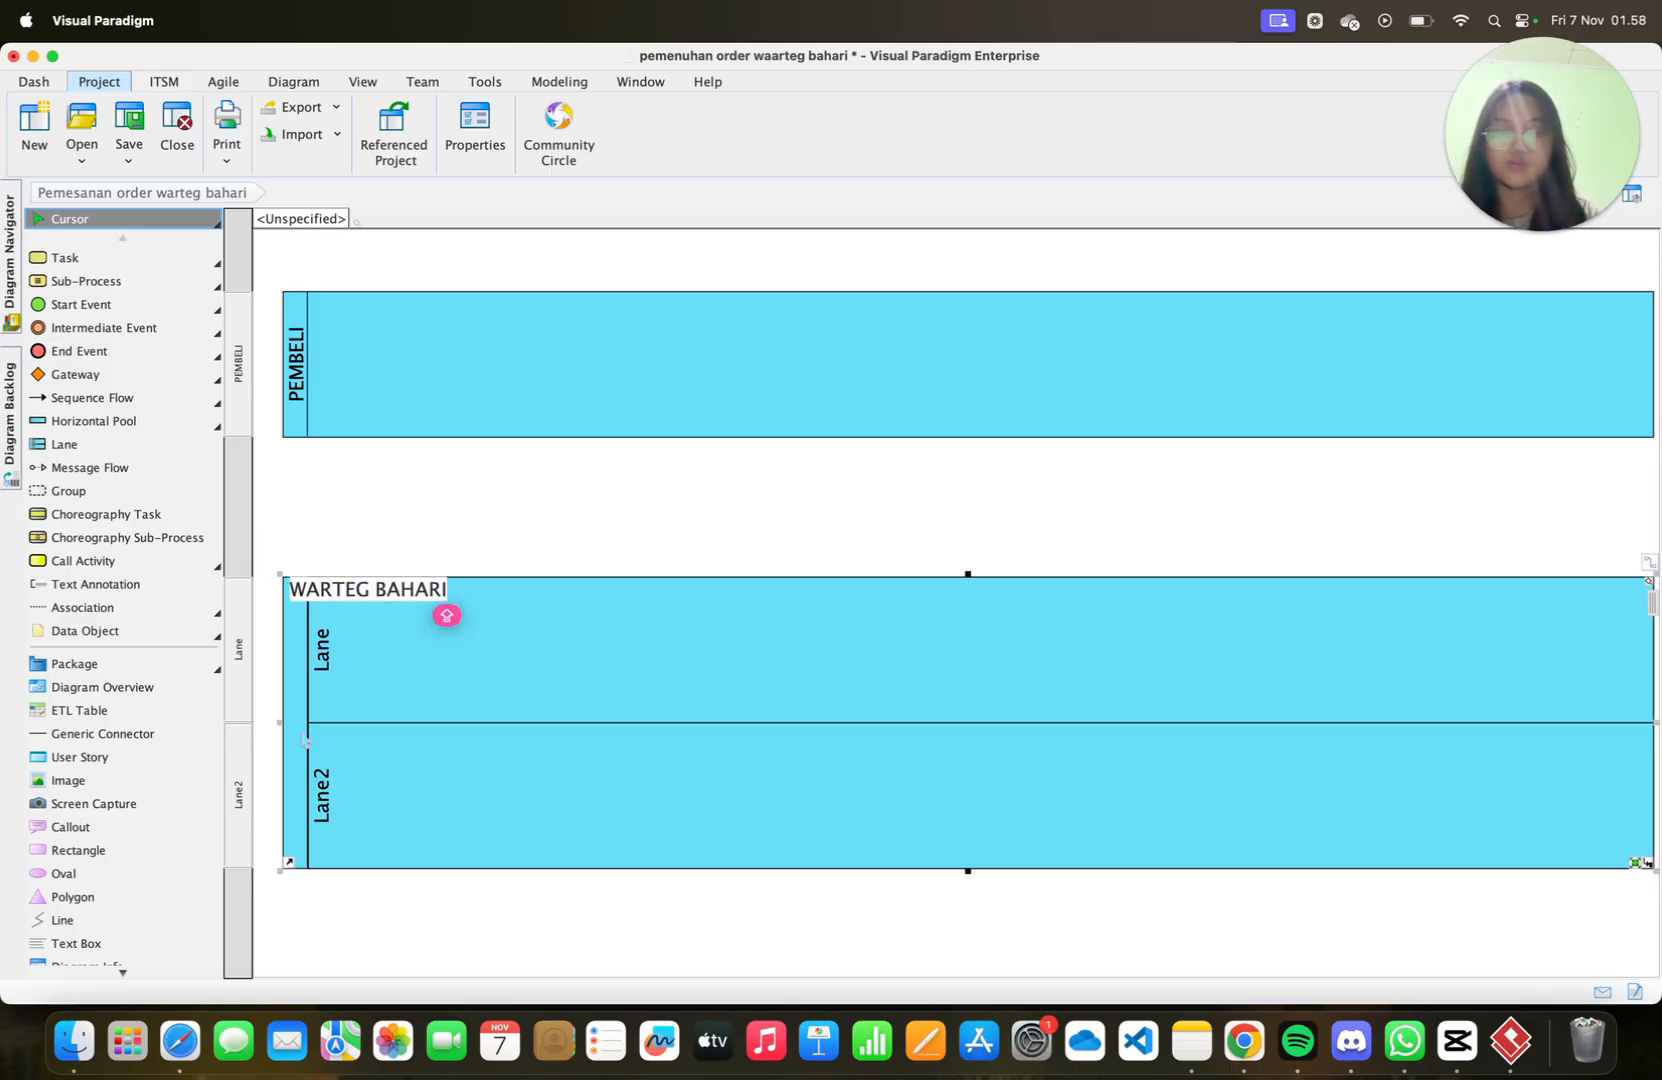
{"action": "key", "text": "Return"}
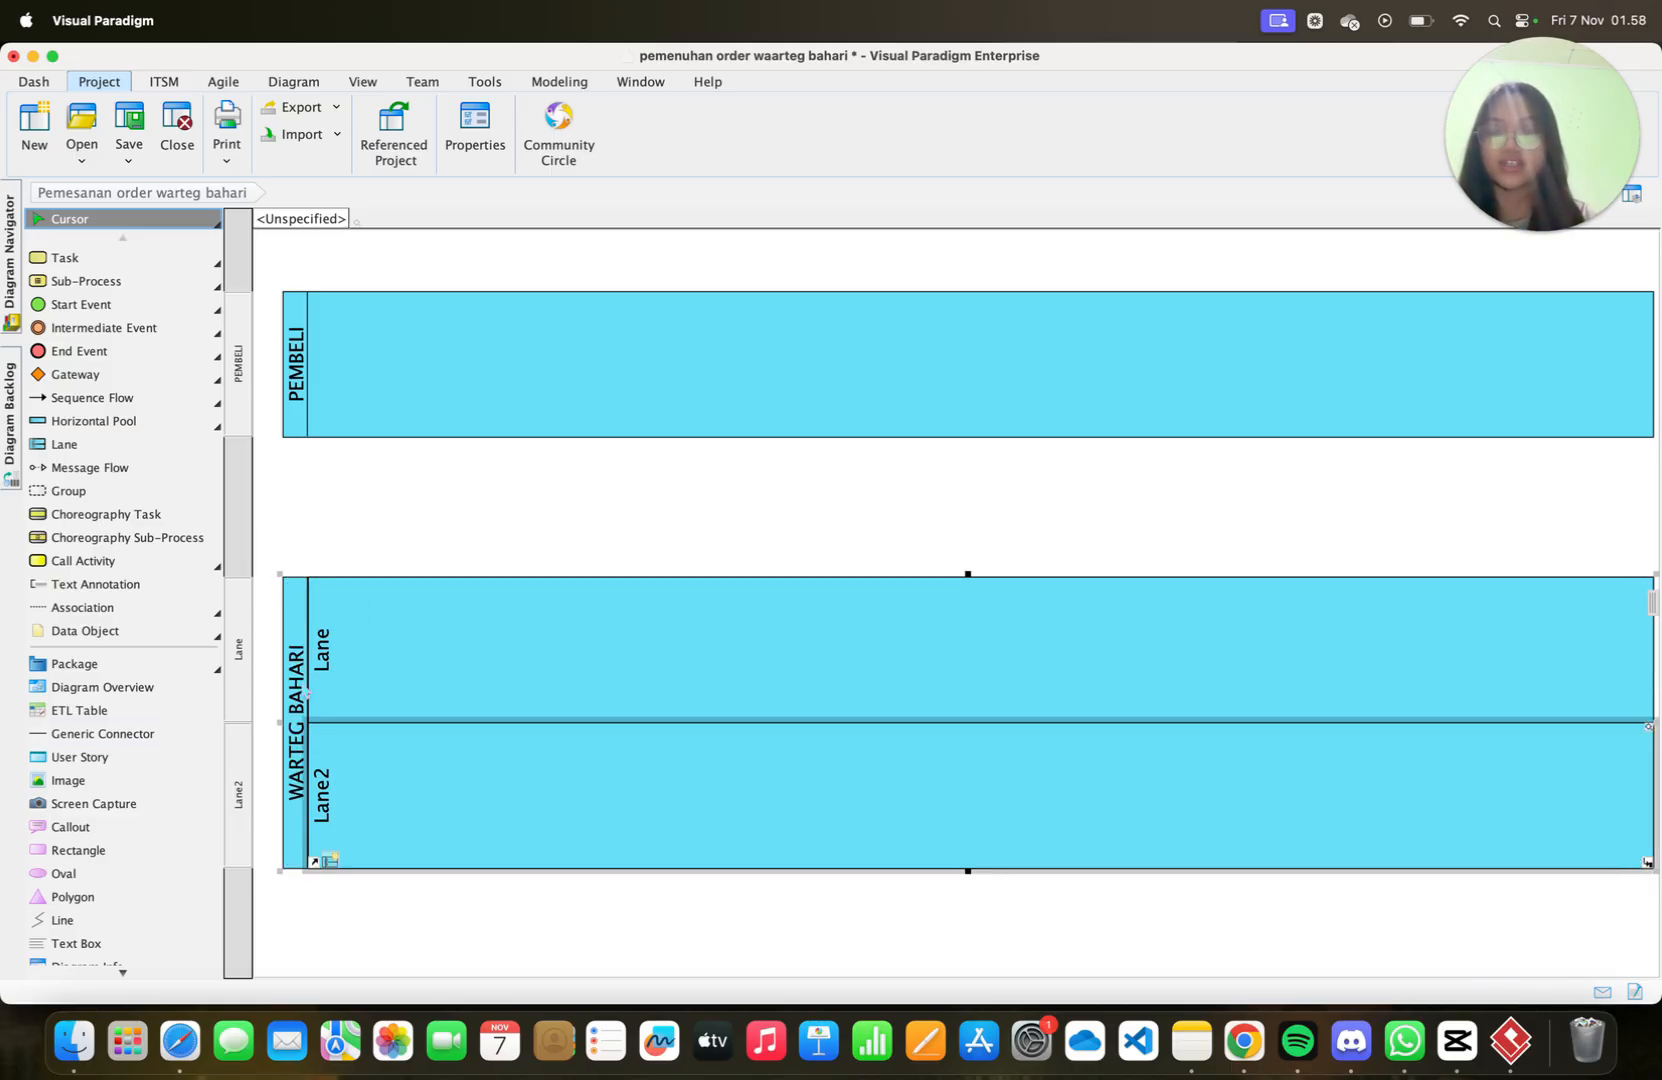
Rename the upper lane of the WARTEG BAHARI pool to "petugas warteg"
{"action": "double_click", "coordinate": [318, 660]}
{"action": "key", "text": "BackSpace"}
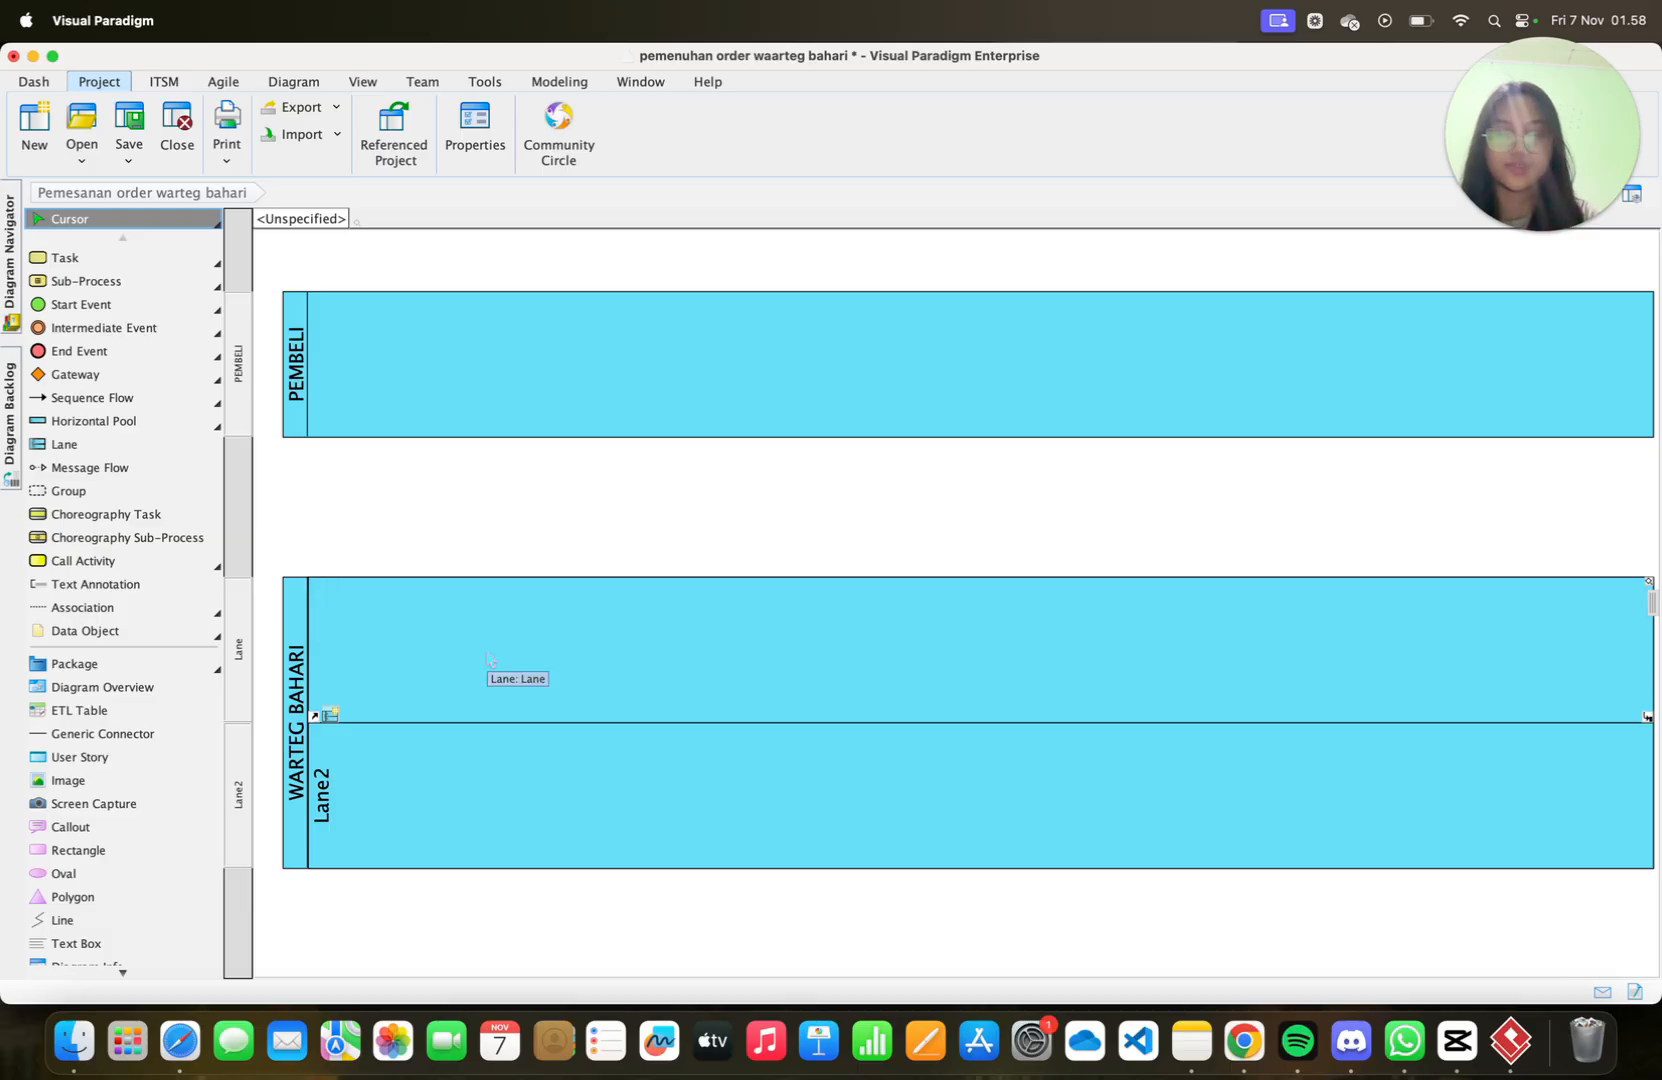
{"action": "type", "text": "petugas"}
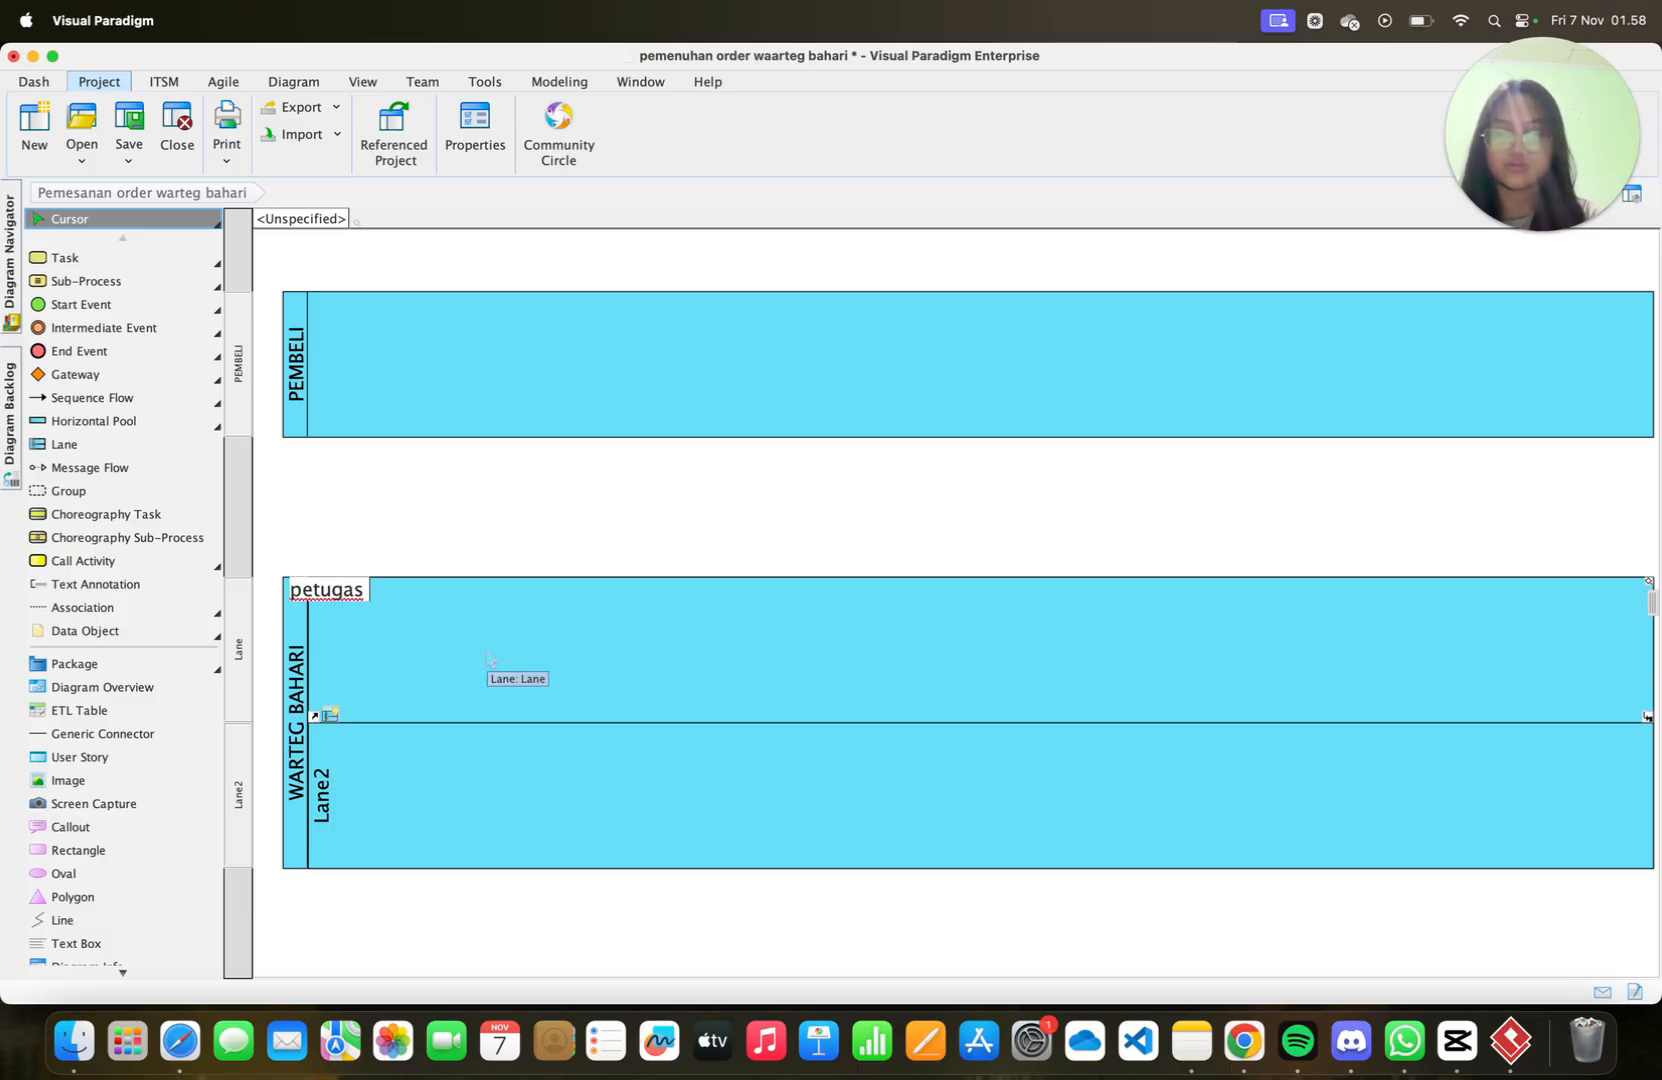
{"action": "type", "text": " warteg"}
{"action": "key", "text": "Return"}
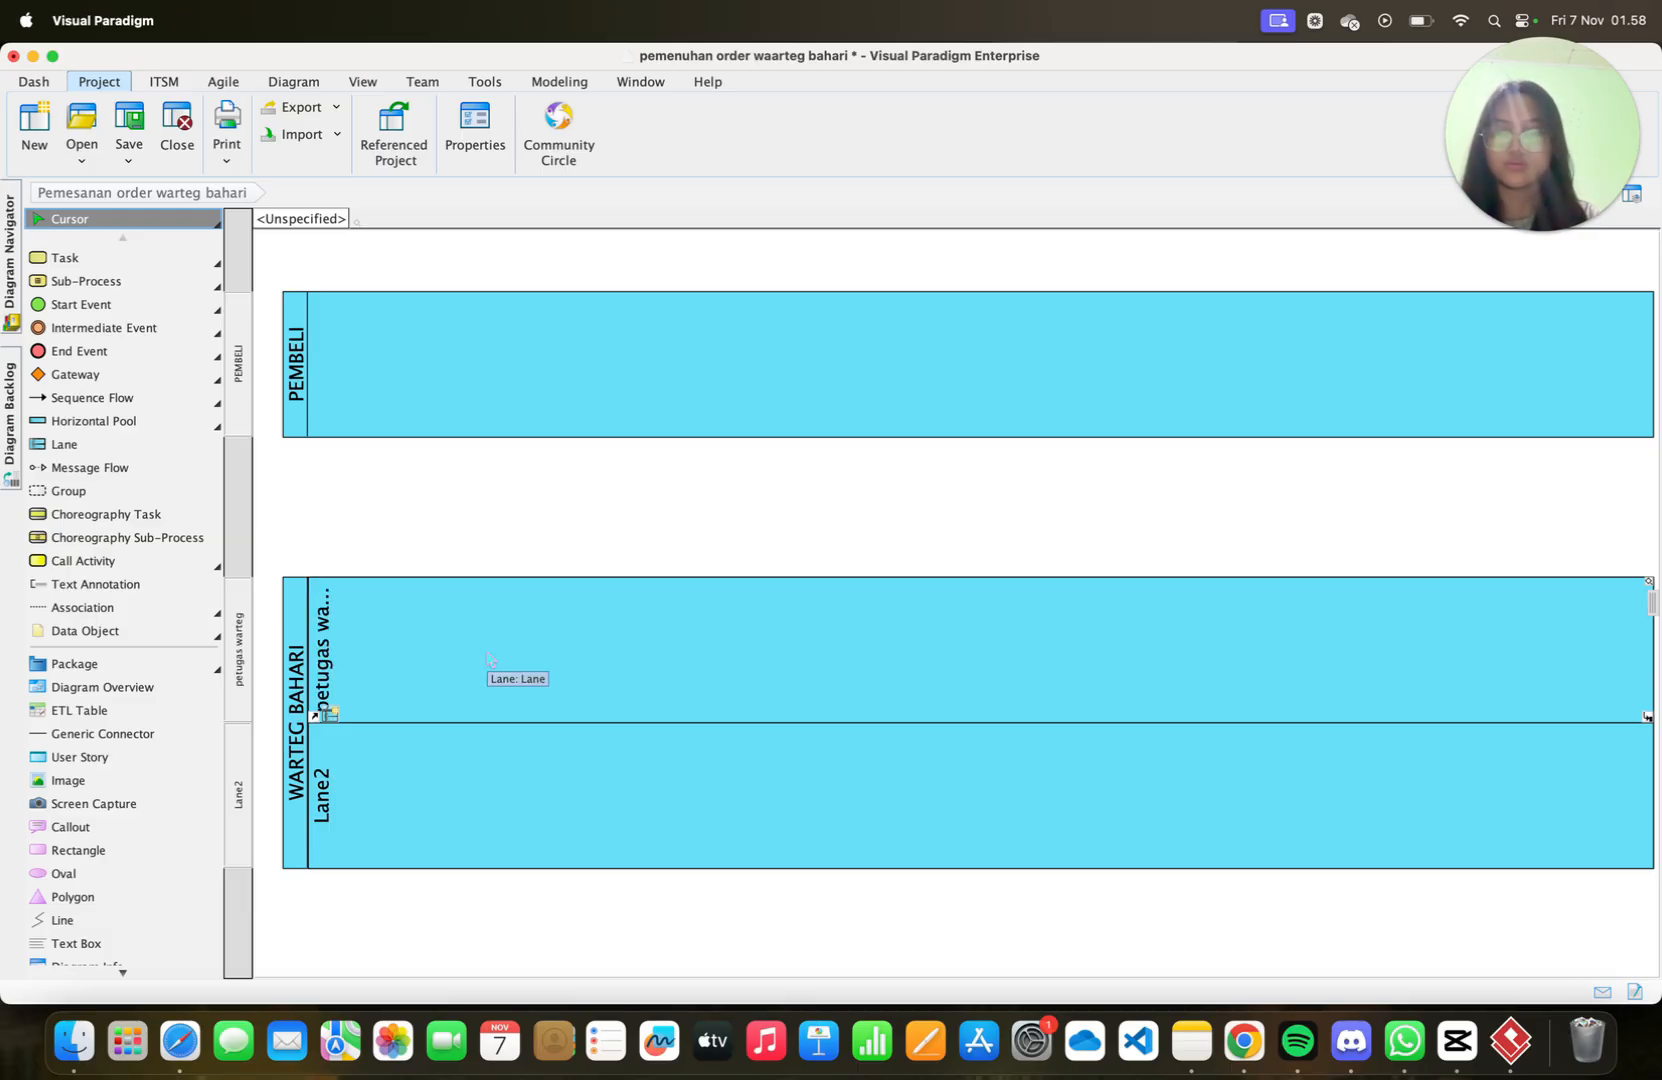
Rename the lower lane of the WARTEG BAHARI pool to "Kasir"
{"action": "left_click", "coordinate": [322, 810]}
{"action": "left_click", "coordinate": [322, 810]}
{"action": "key", "text": "BackSpace"}
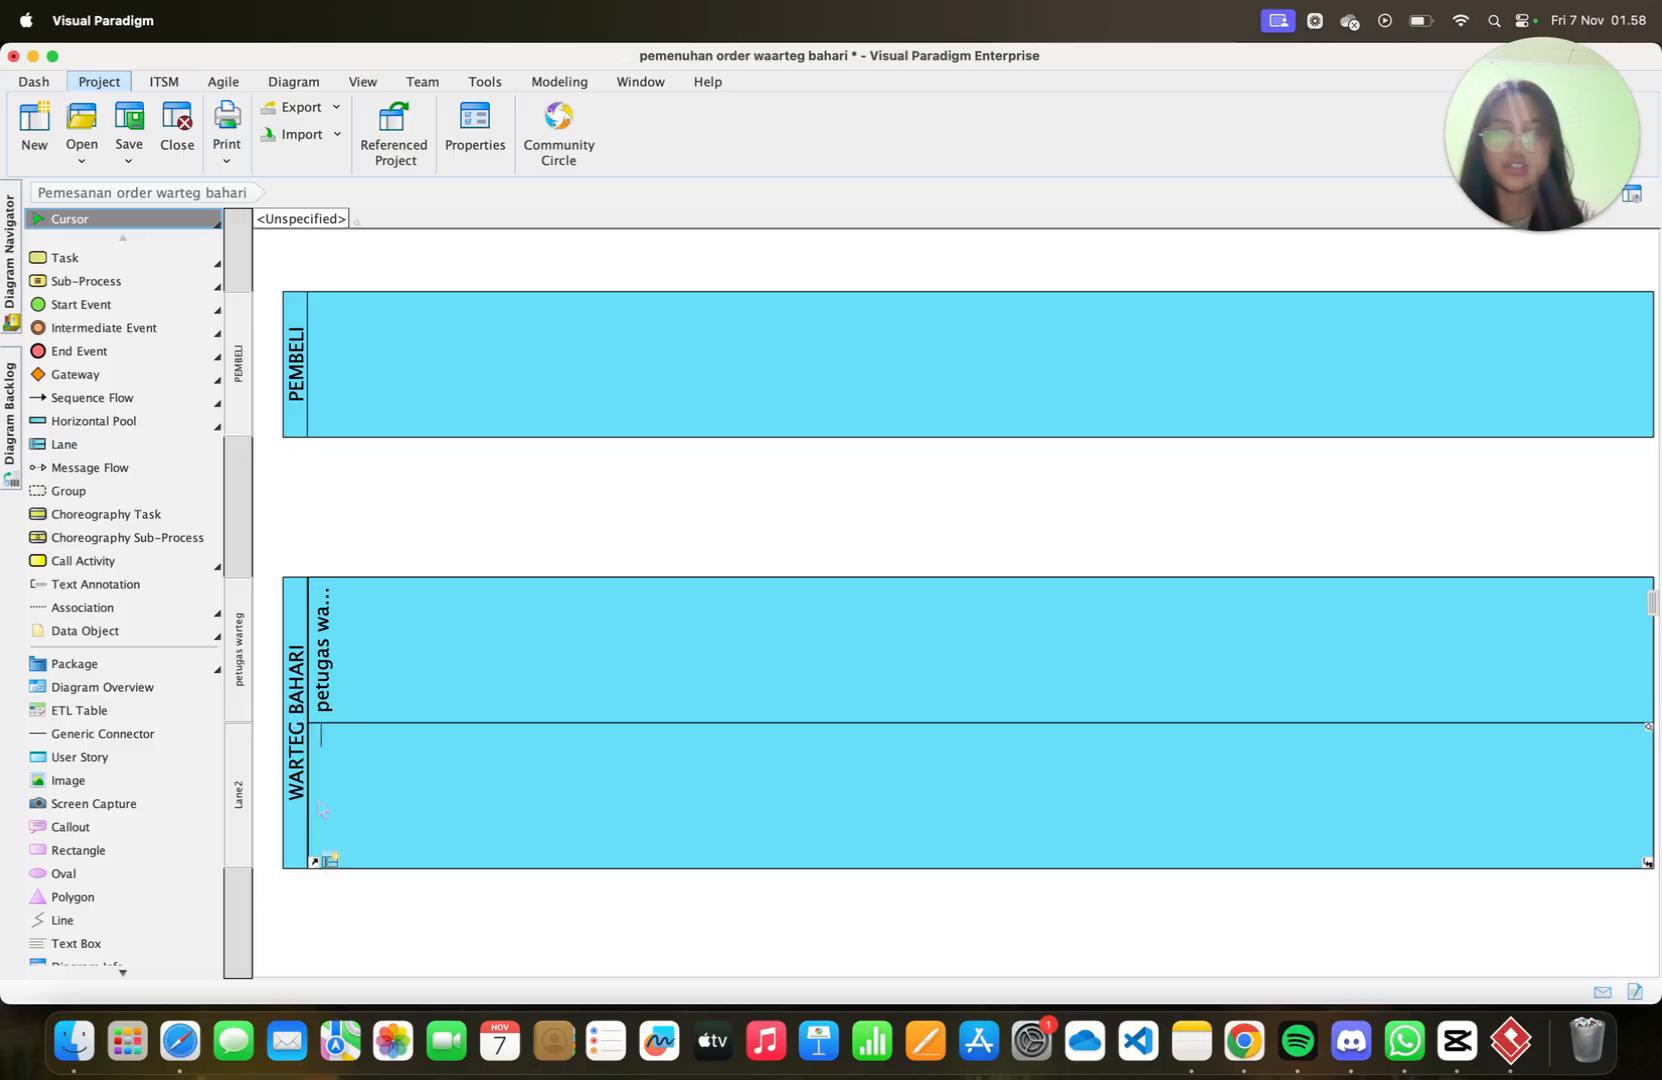
{"action": "type", "text": "Kasi"}
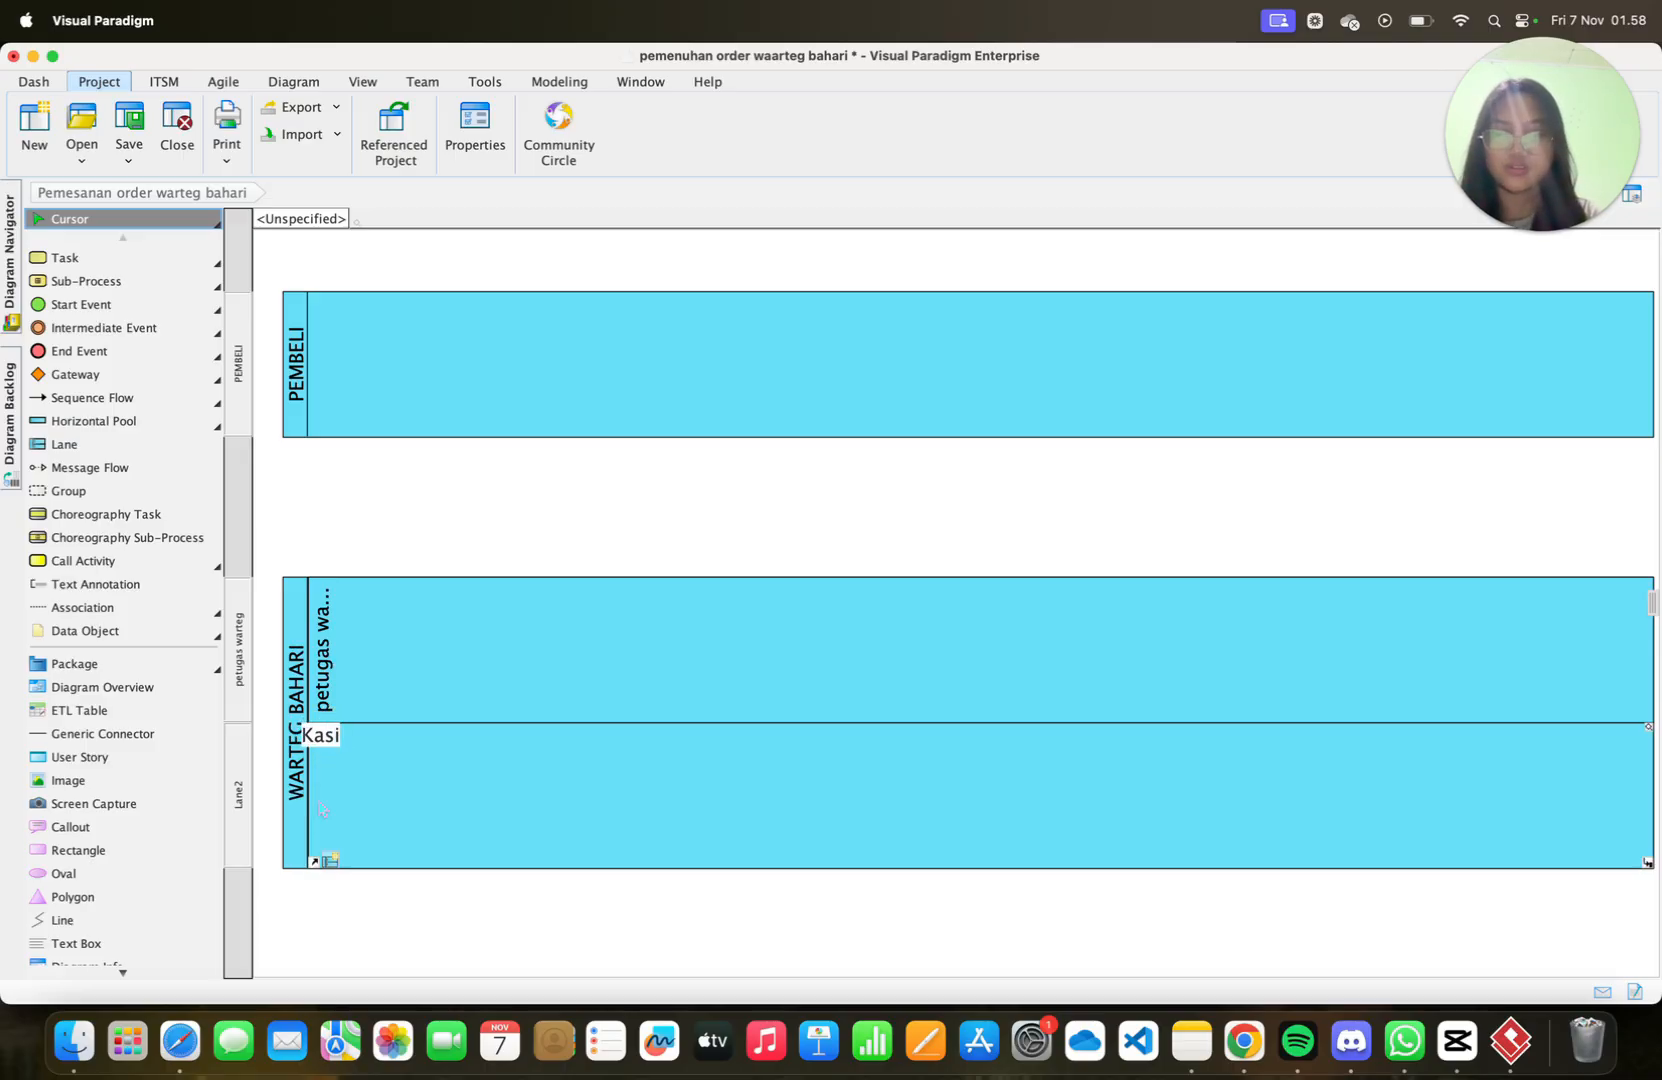
{"action": "type", "text": "r"}
{"action": "left_click", "coordinate": [450, 648]}
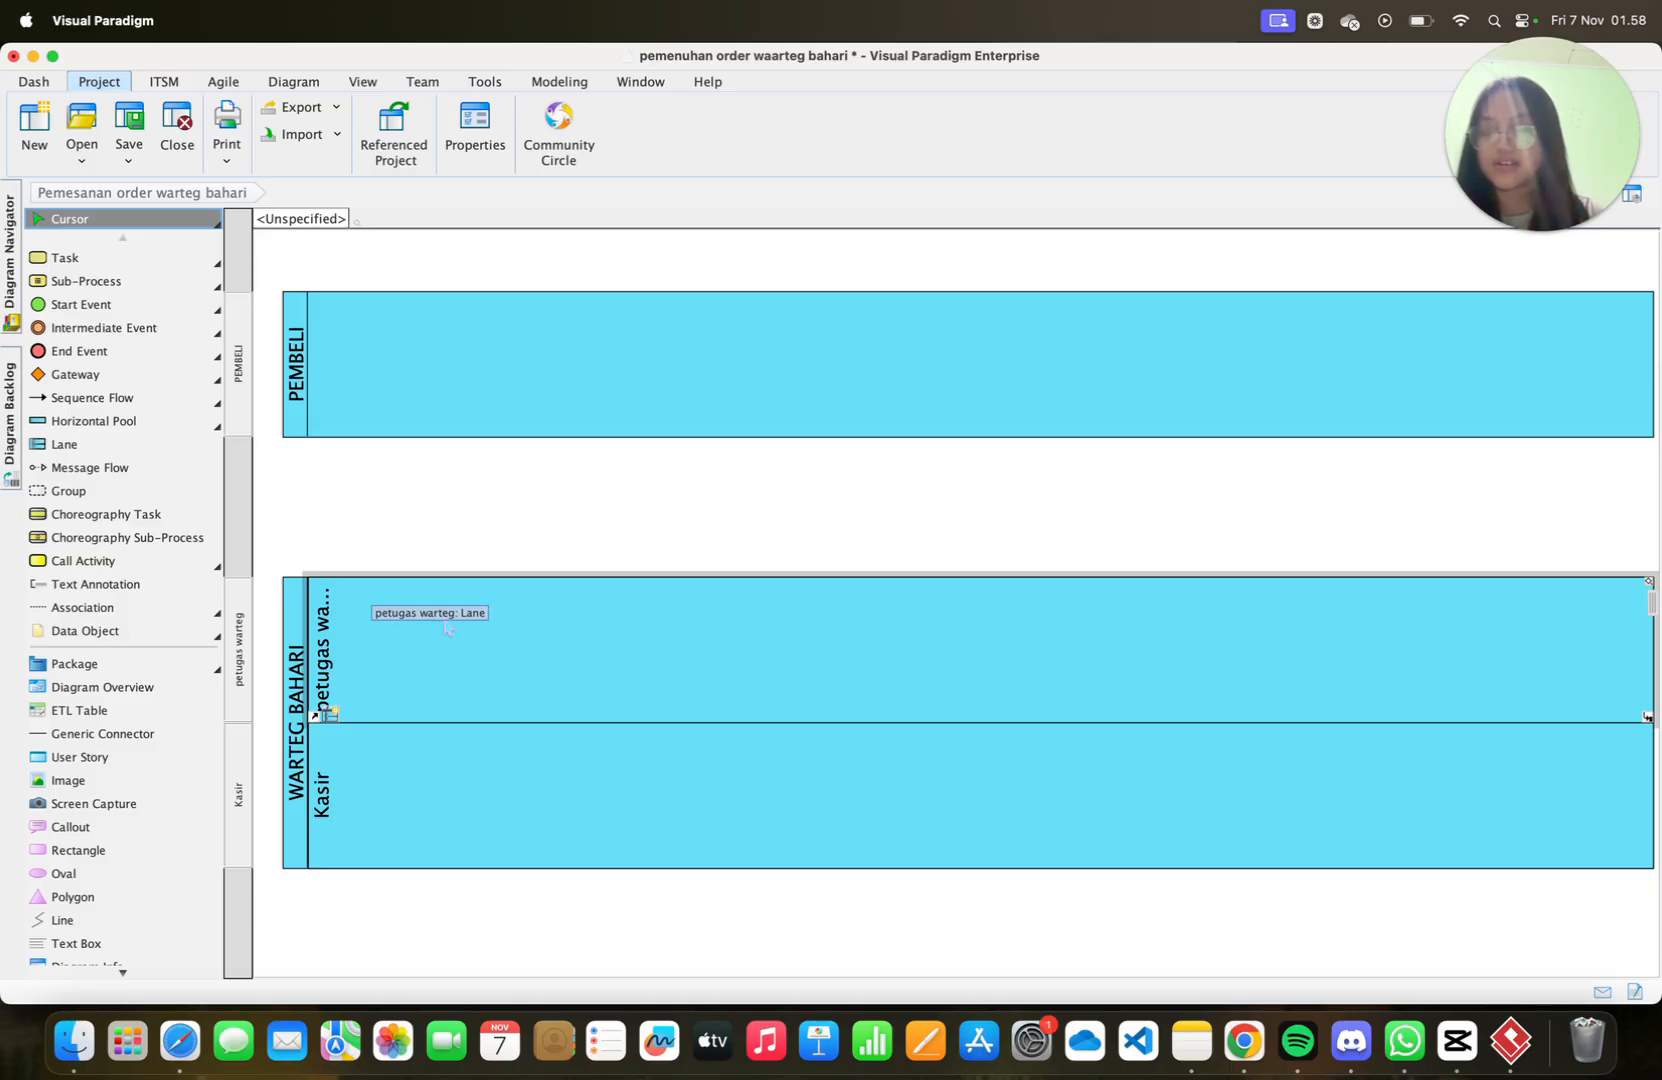
Turn the PEMBELI pool into a black box pool
{"action": "left_click", "coordinate": [452, 361]}
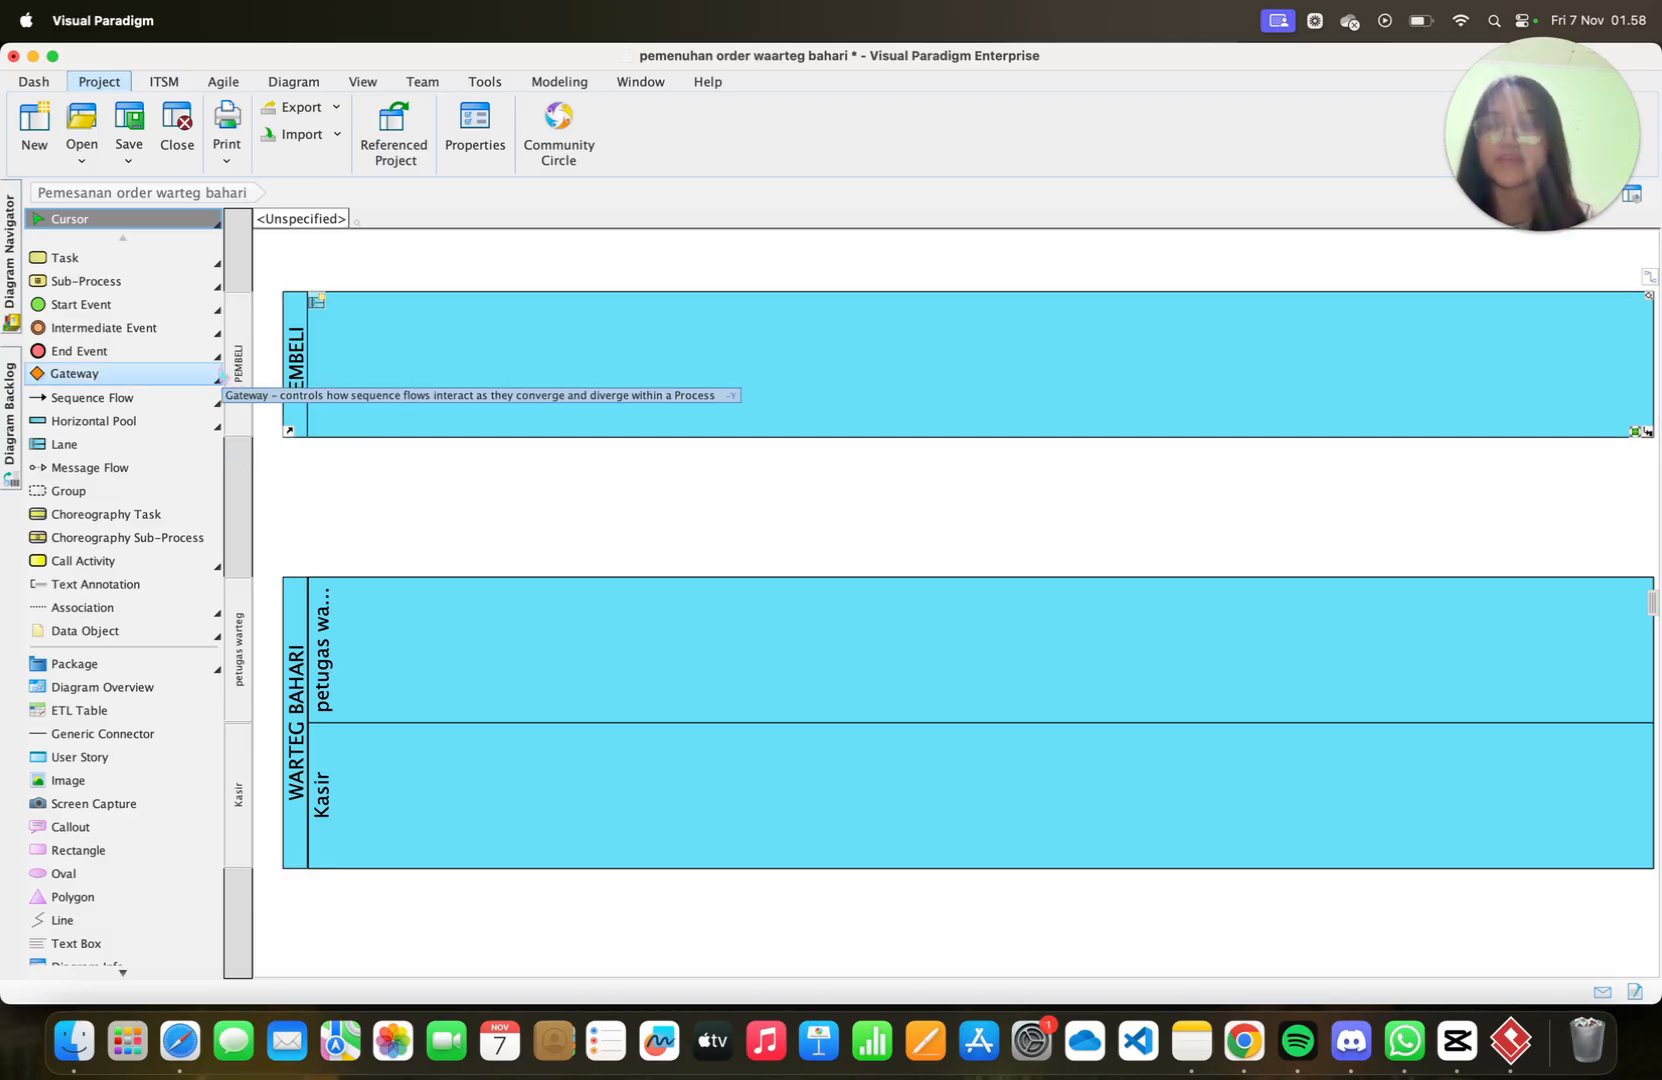
{"action": "left_click", "coordinate": [293, 320]}
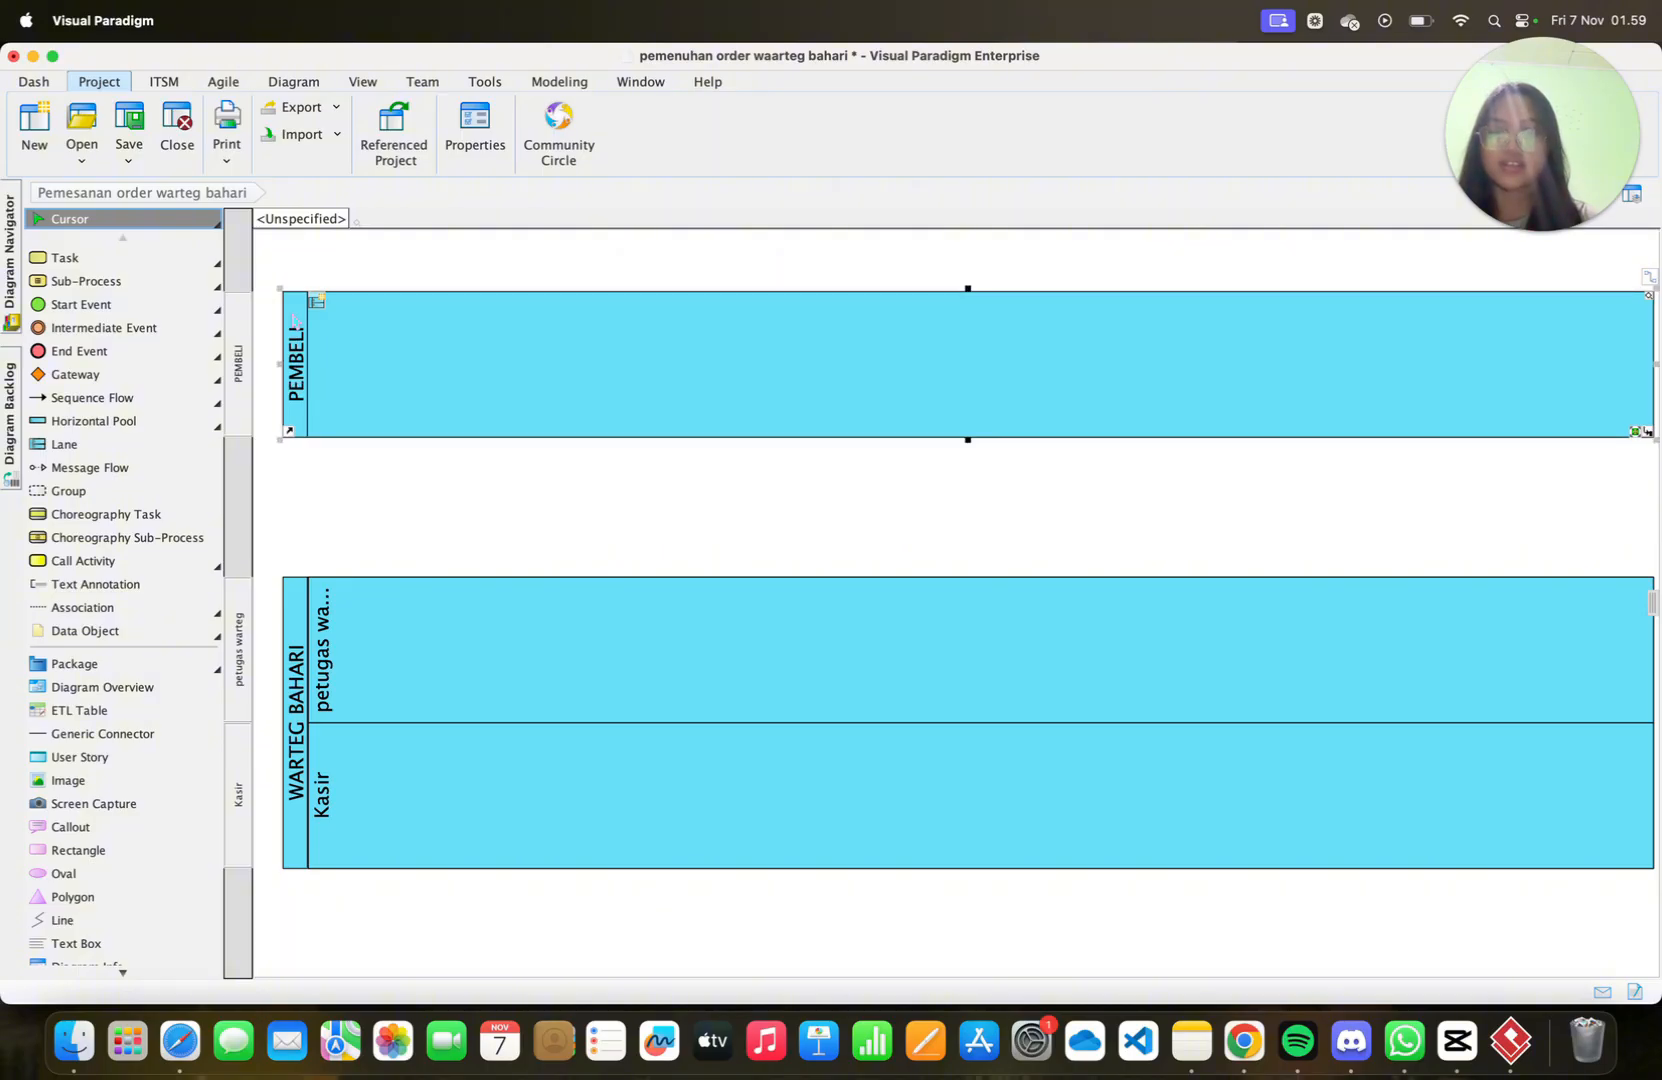
{"action": "right_click", "coordinate": [294, 320]}
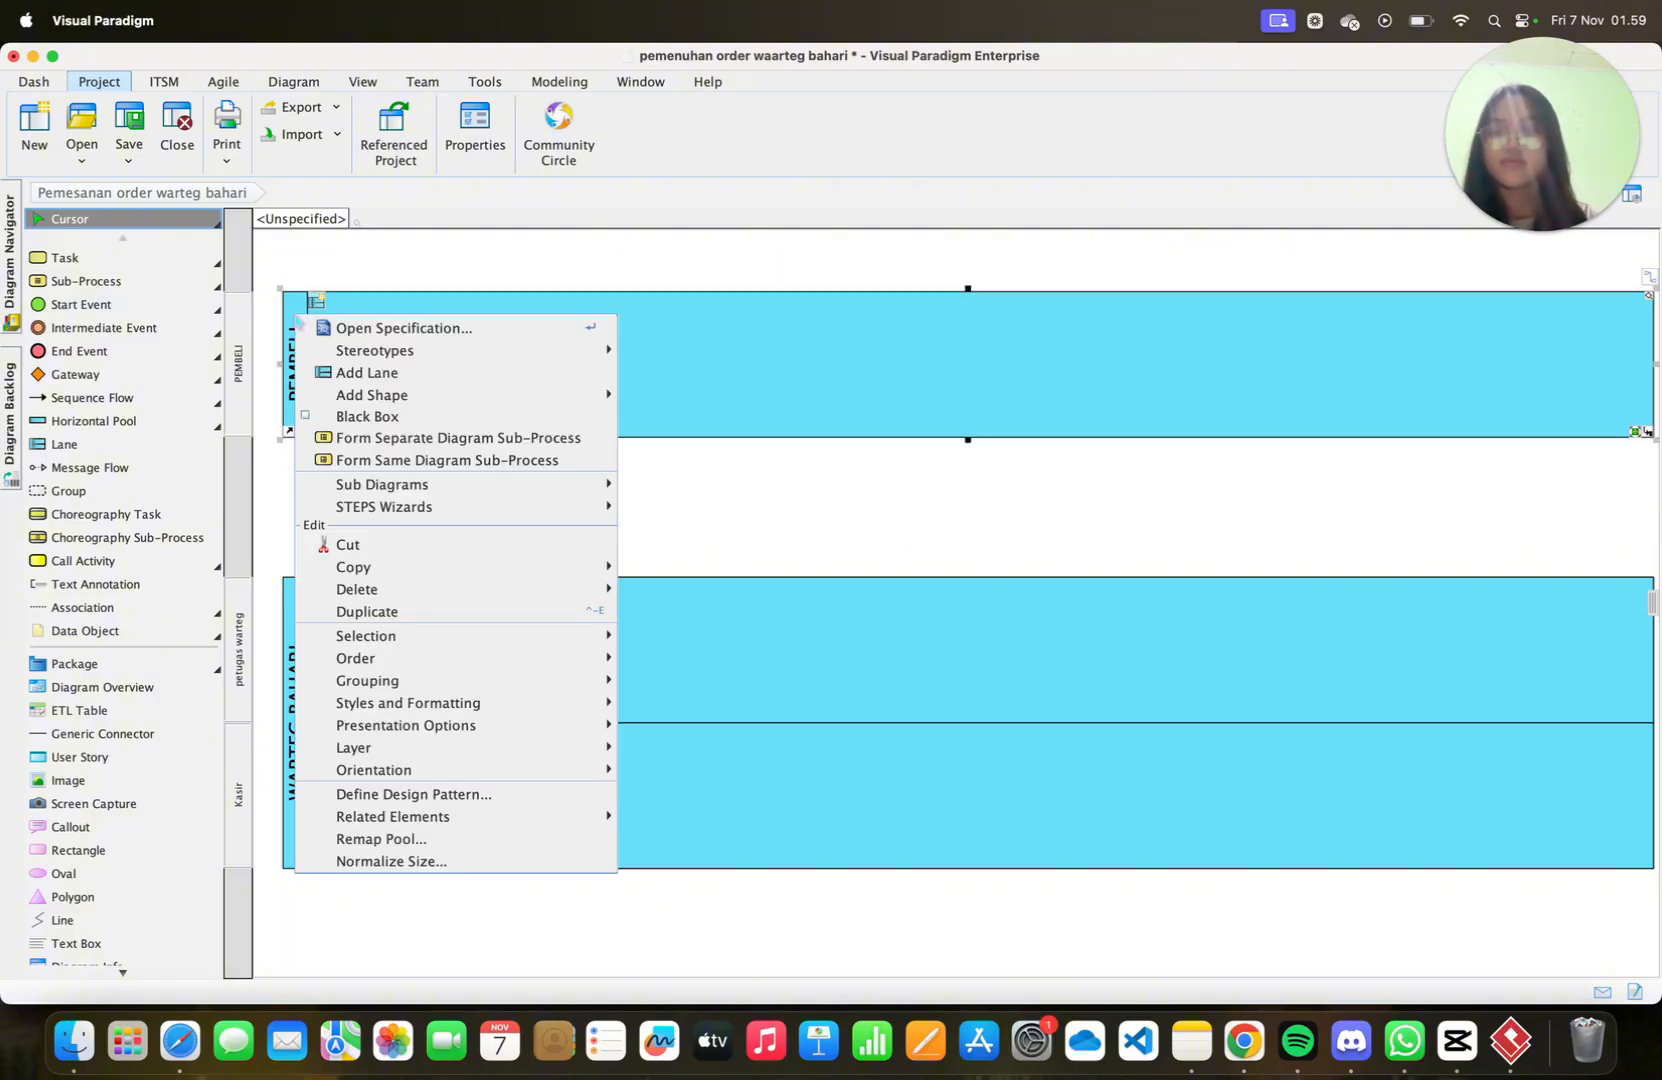
{"action": "left_click", "coordinate": [401, 417]}
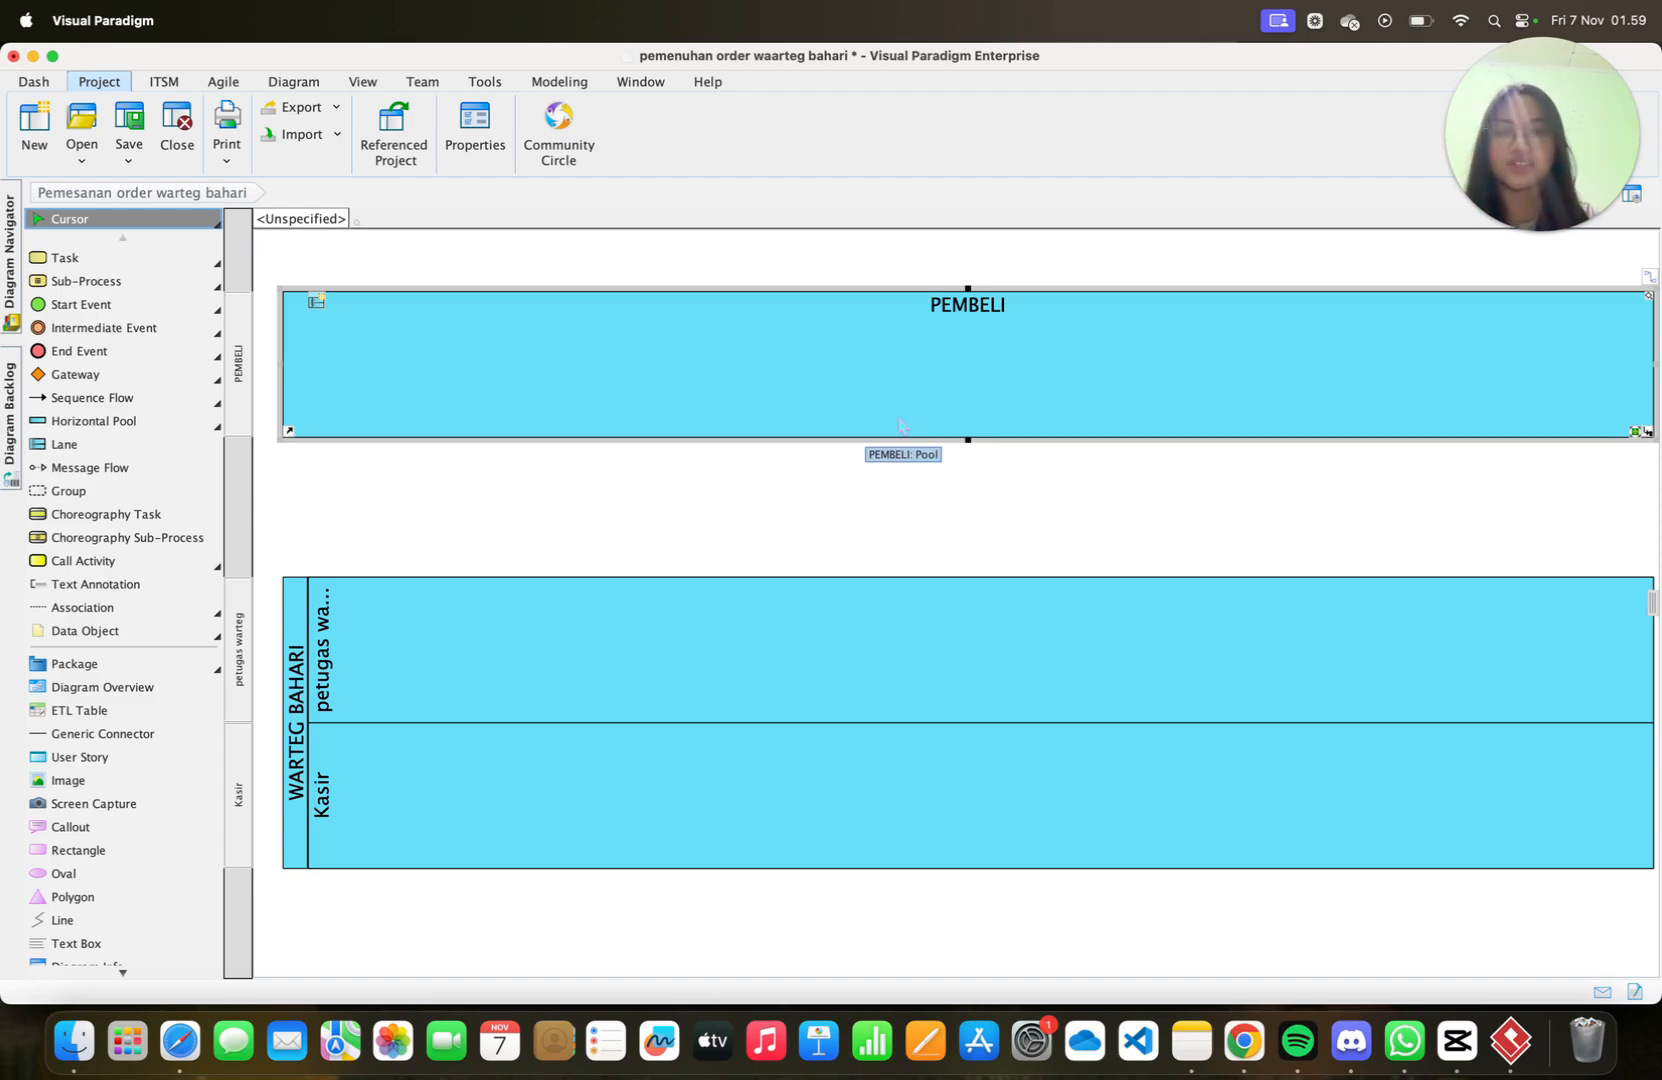
Turn off Auto Stretch for the WARTEG BAHARI pool and extend its petugas warteg lane upward so the full lane name fits
{"action": "right_click", "coordinate": [305, 575]}
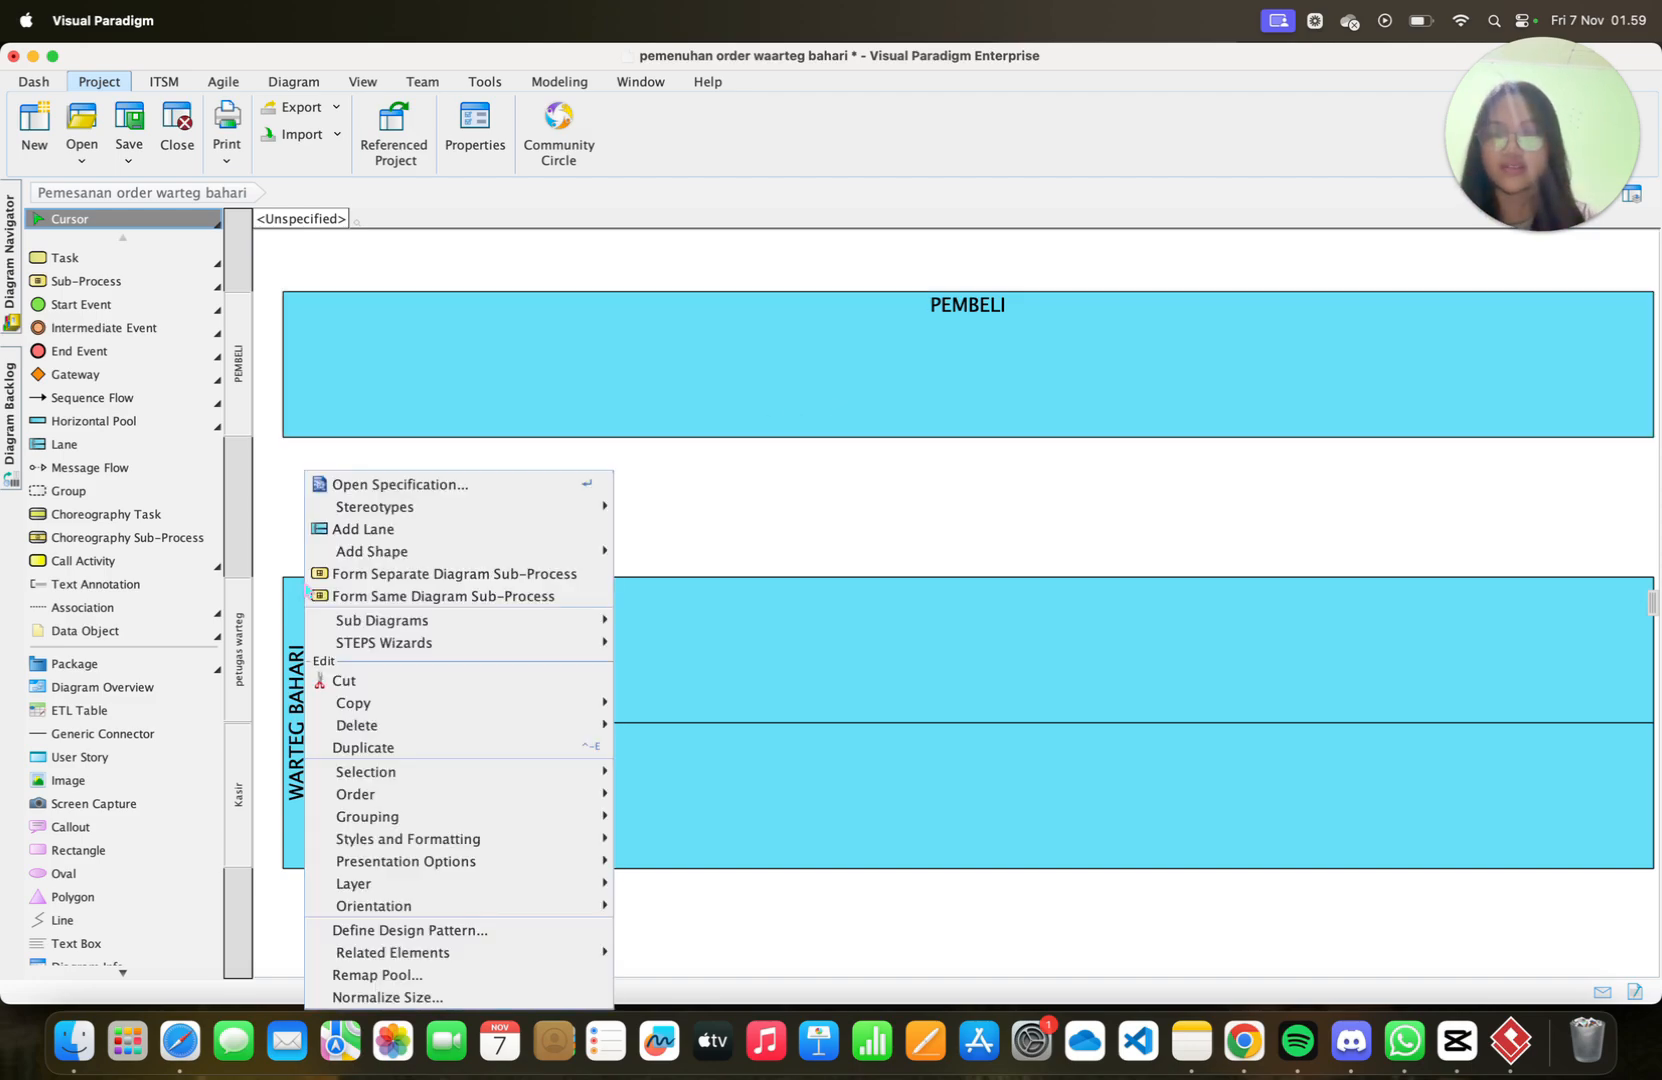
{"action": "mouse_move", "coordinate": [410, 862]}
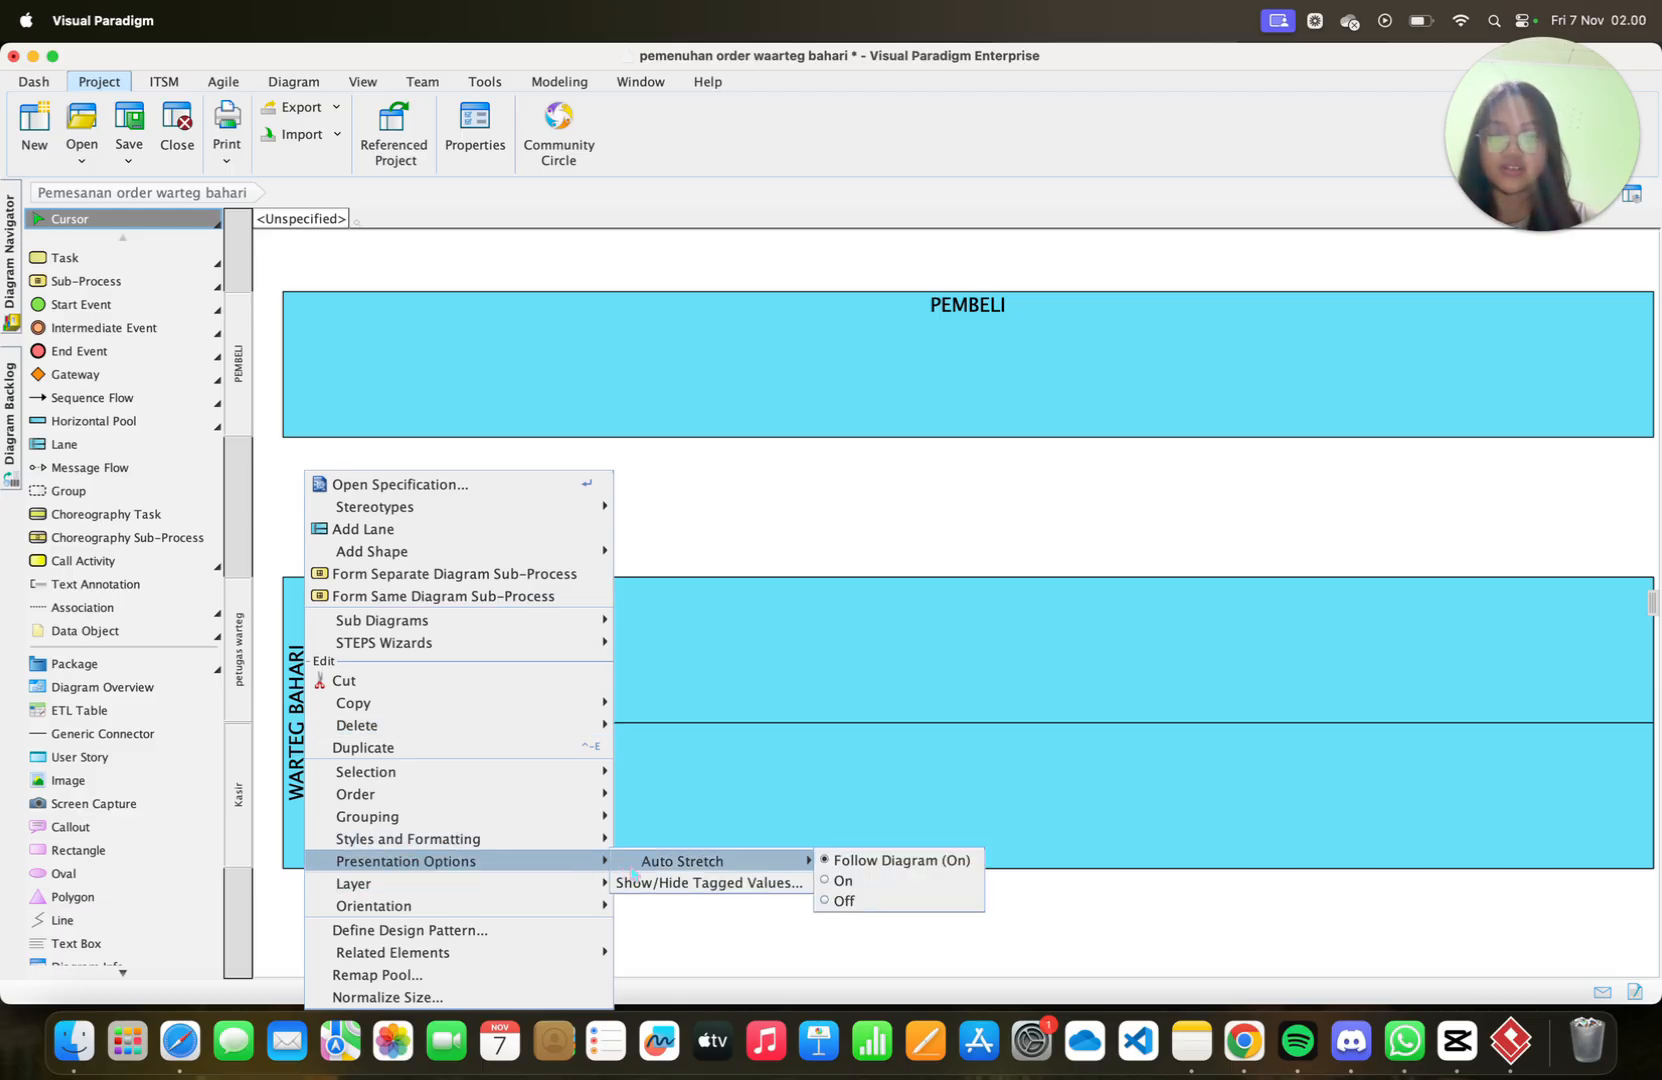
{"action": "mouse_move", "coordinate": [700, 861]}
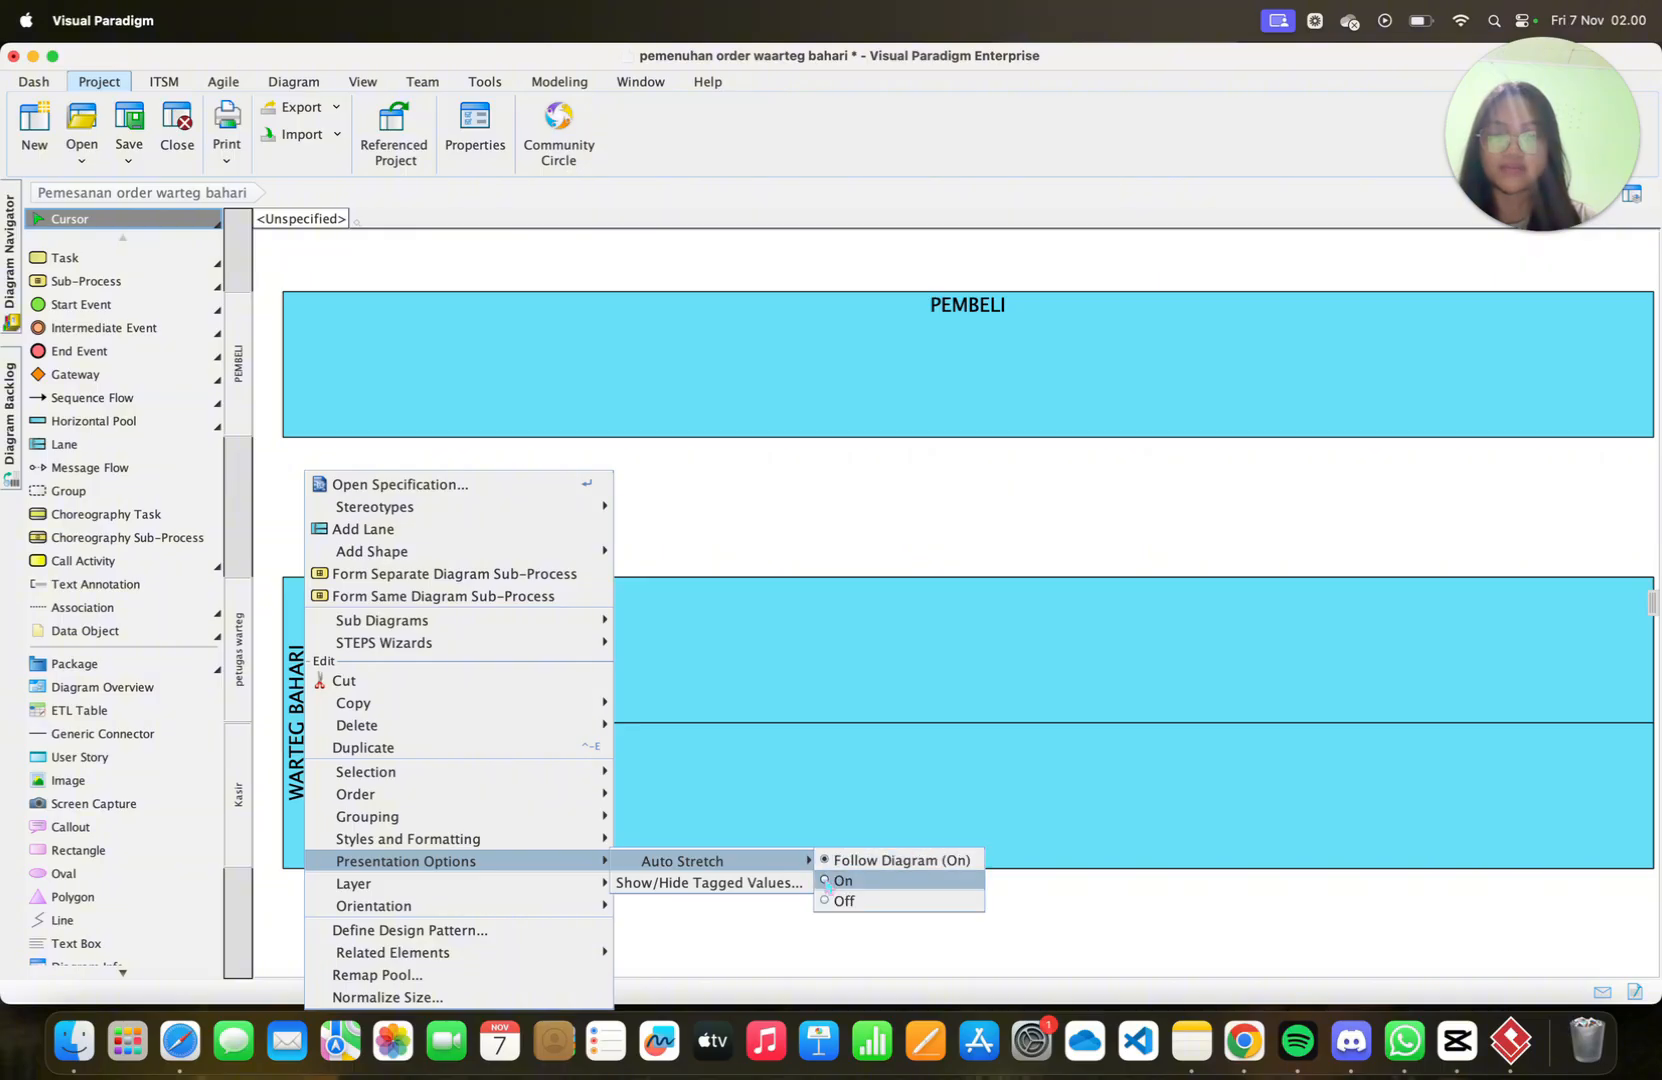
{"action": "left_click", "coordinate": [838, 898]}
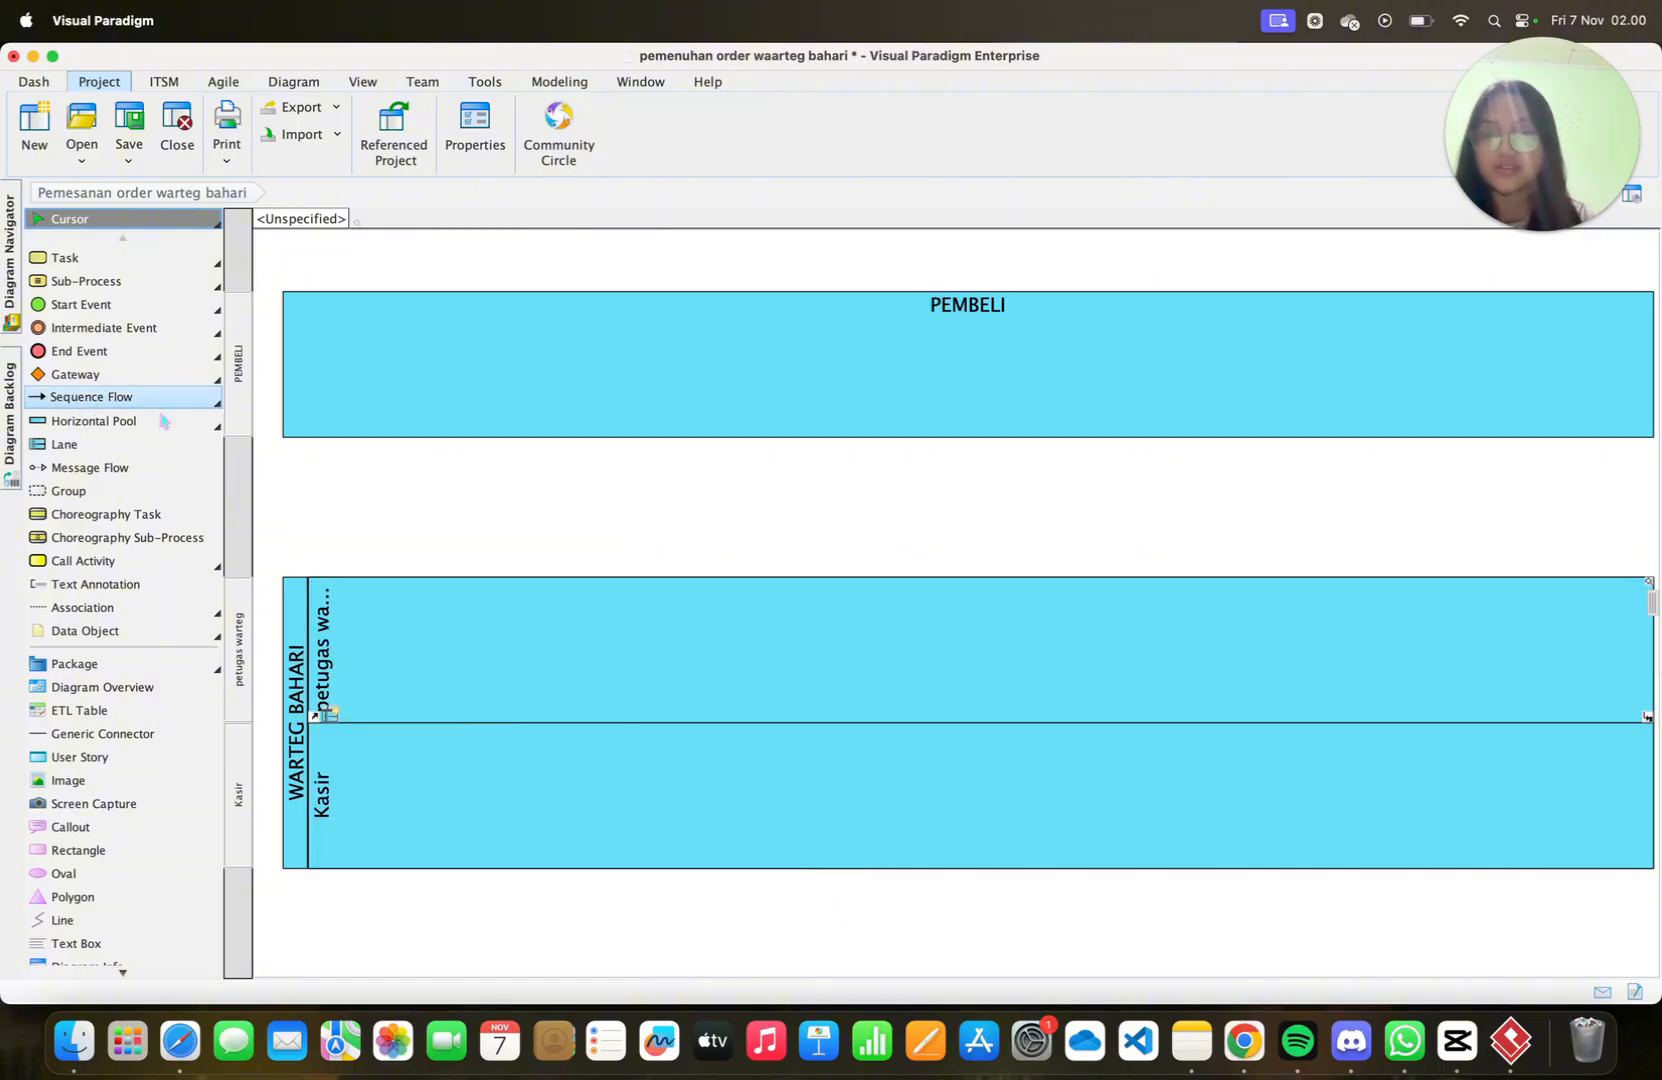
{"action": "left_click_drag", "start_coordinate": [333, 578], "coordinate": [345, 533]}
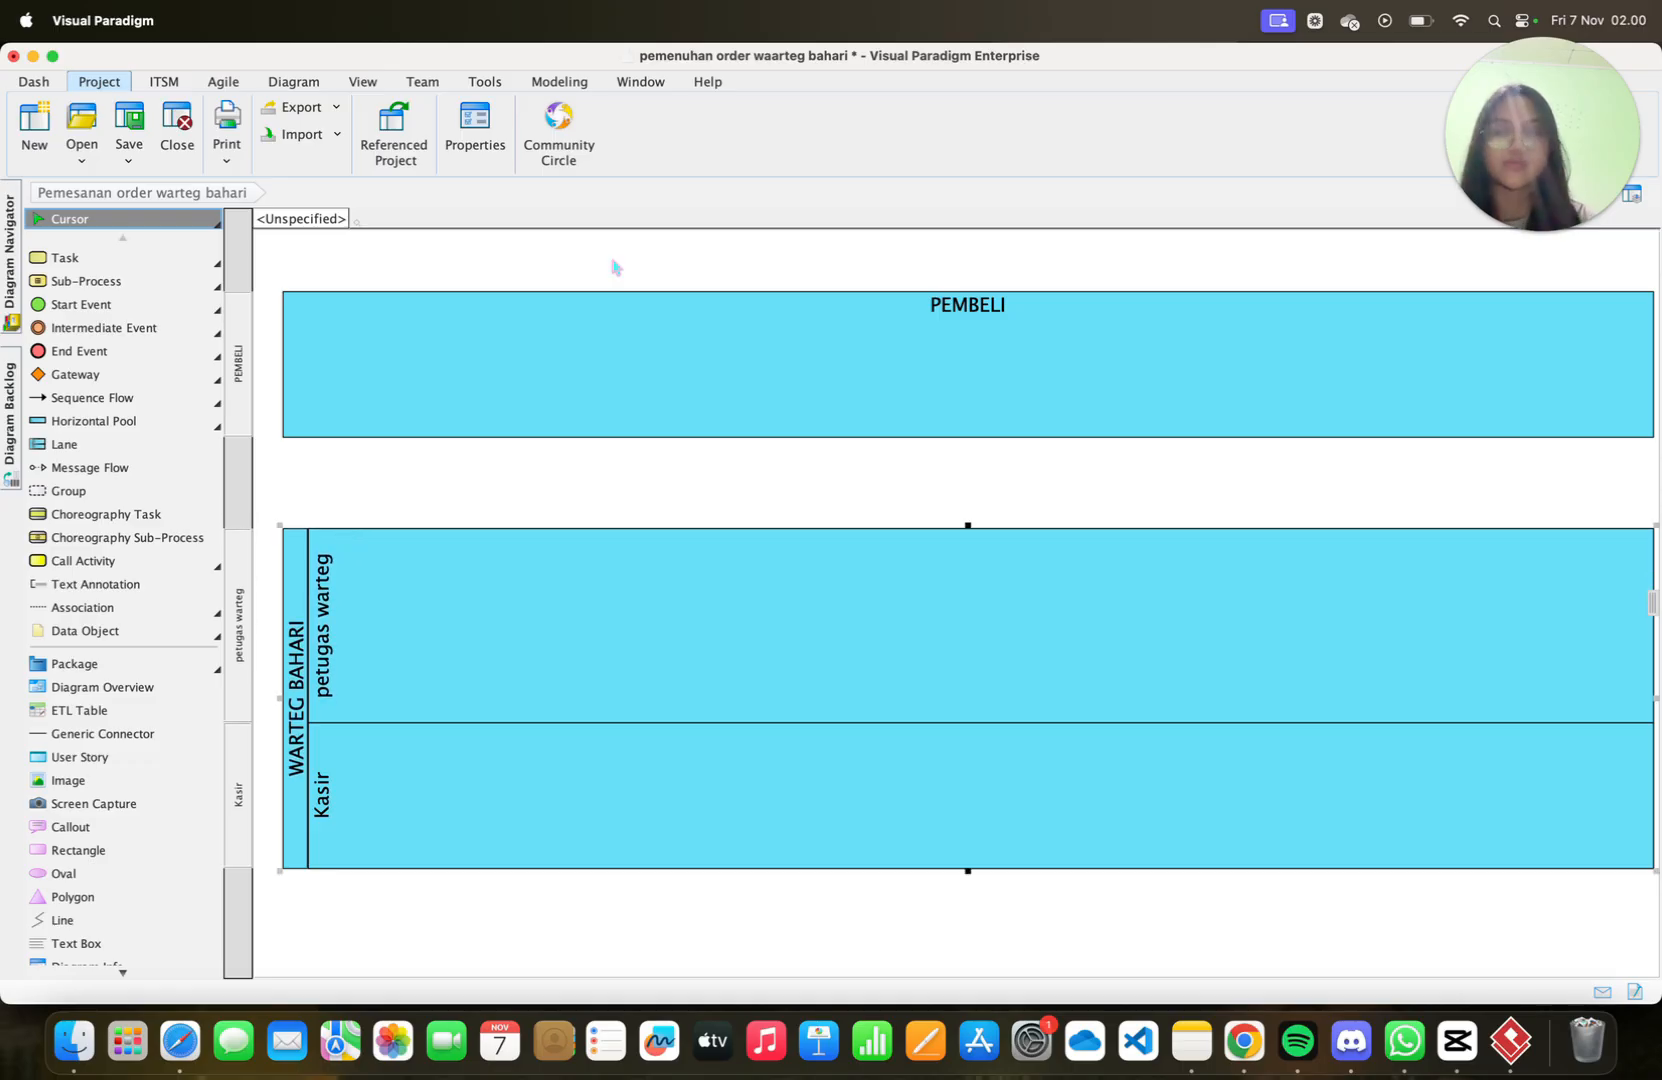
Turn off Auto Stretch for the PEMBELI pool
{"action": "left_click", "coordinate": [295, 308]}
{"action": "right_click", "coordinate": [295, 308]}
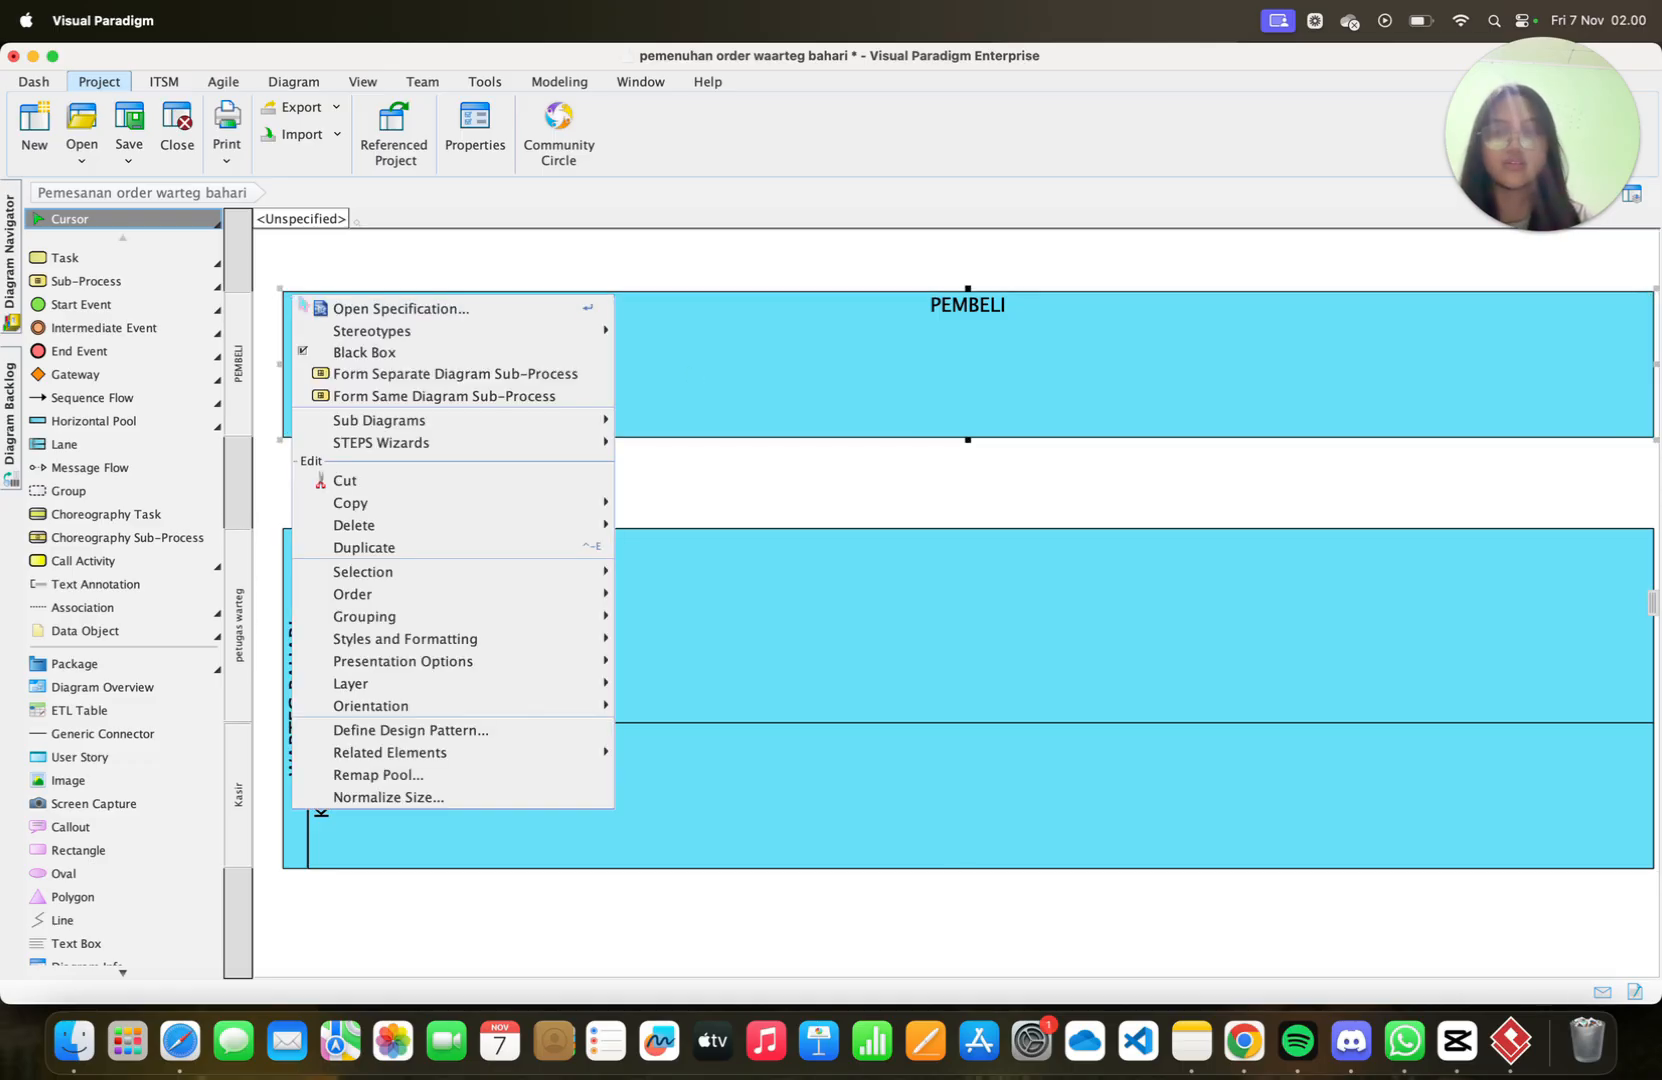
{"action": "mouse_move", "coordinate": [535, 668]}
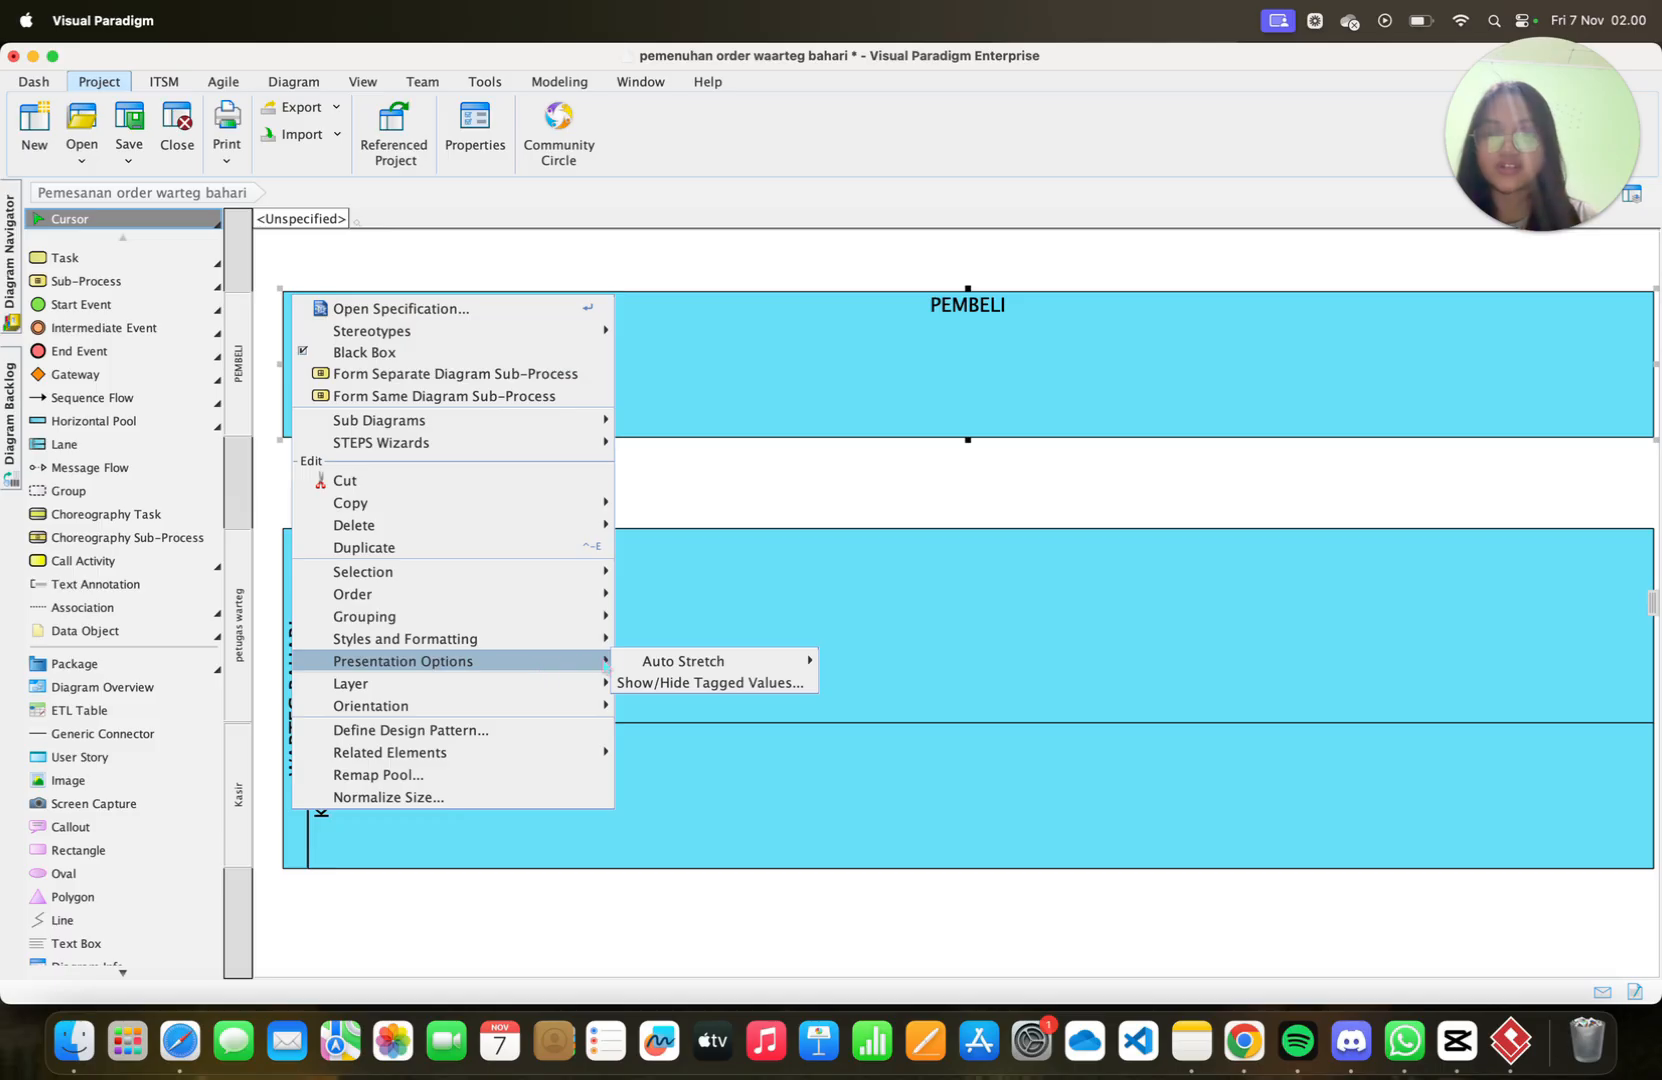
{"action": "mouse_move", "coordinate": [800, 661]}
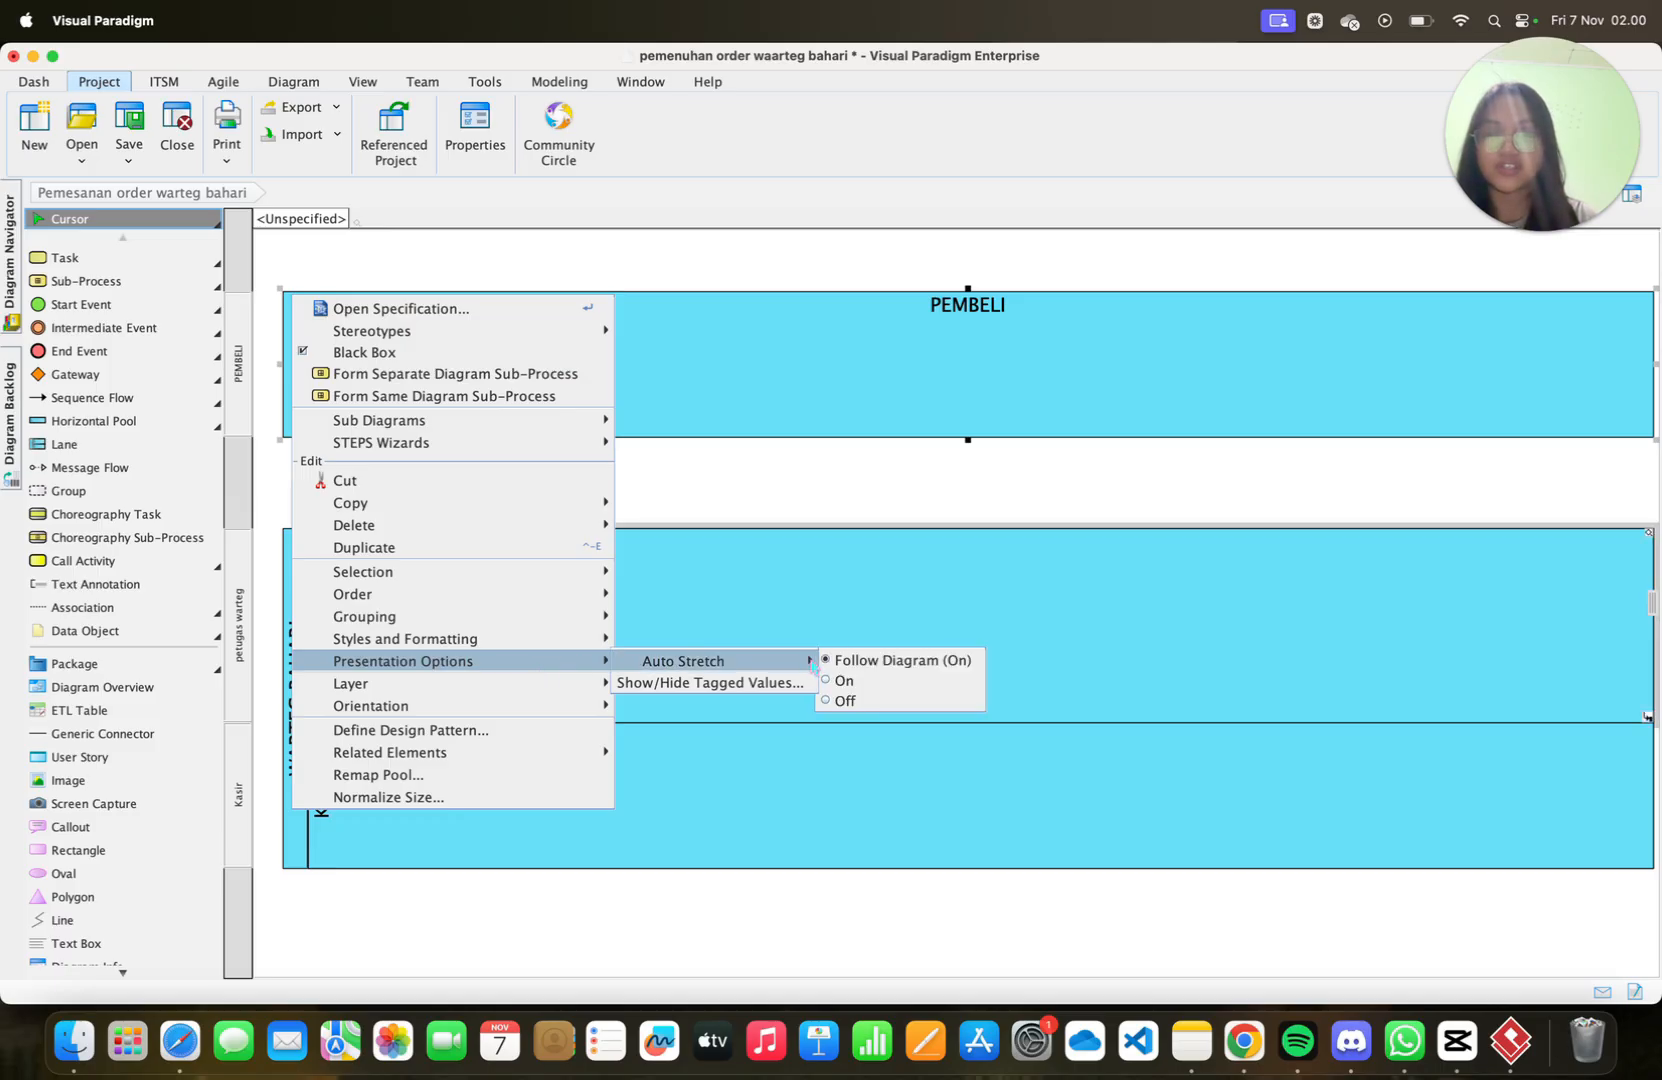
{"action": "left_click", "coordinate": [842, 701]}
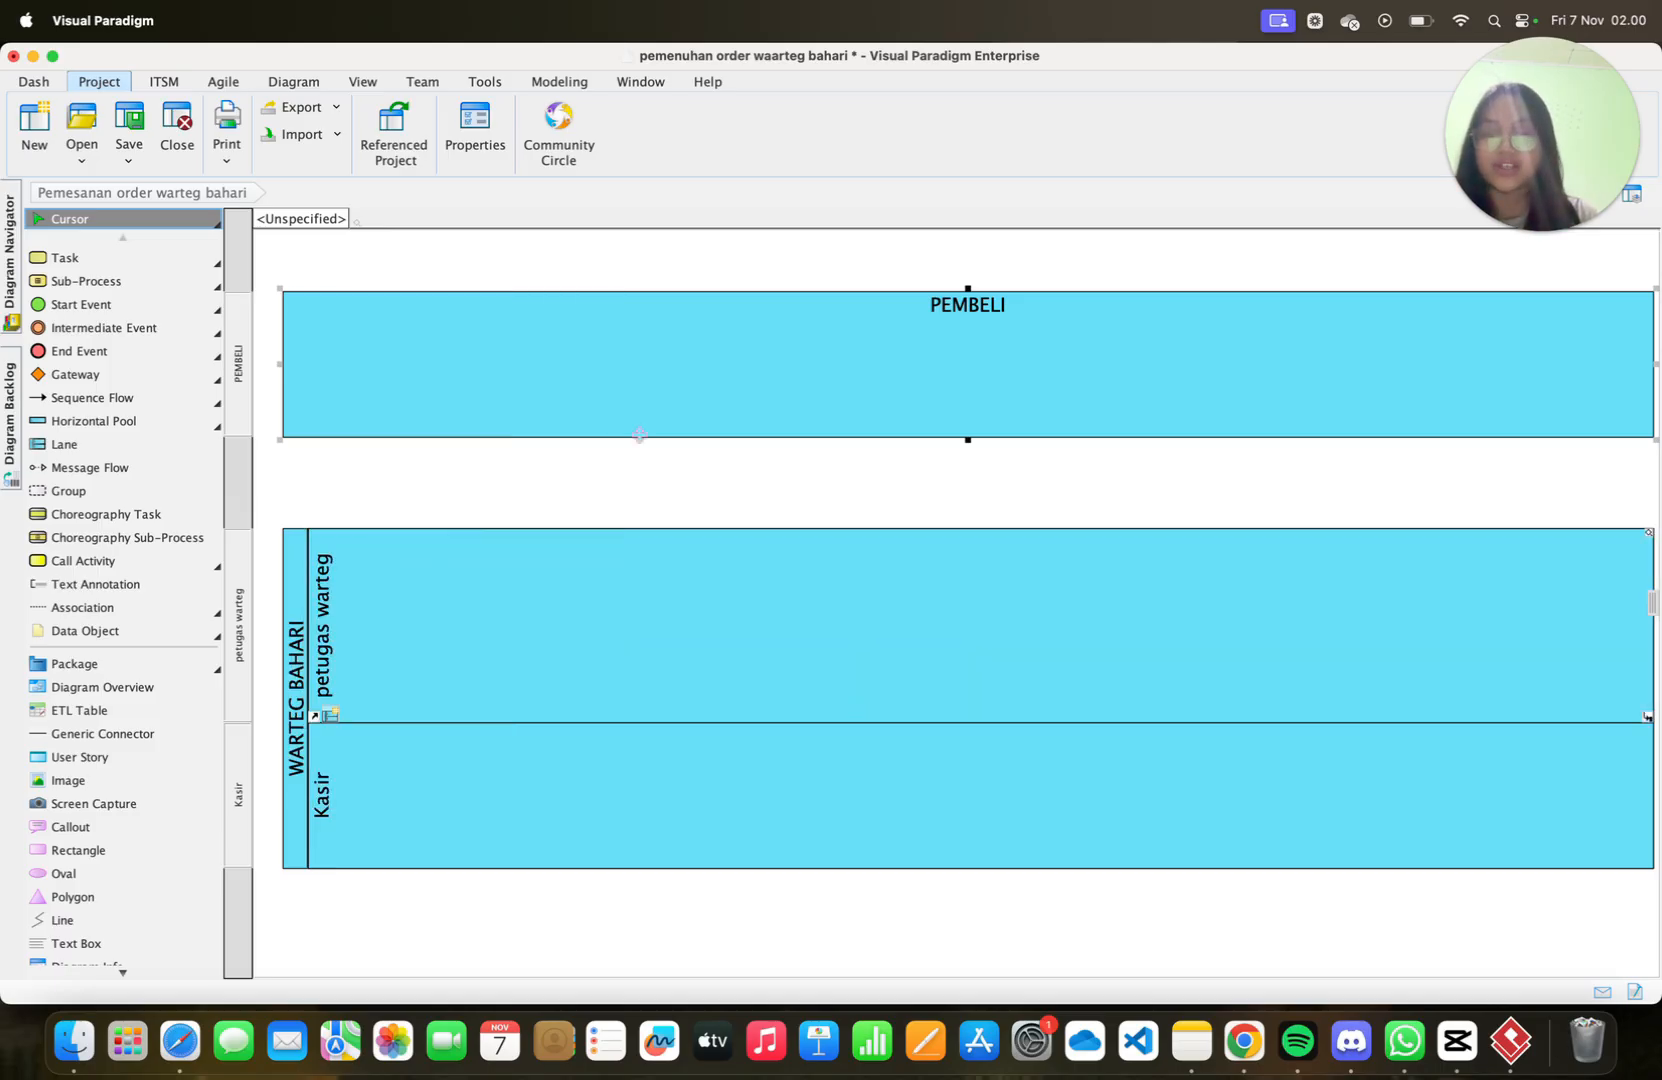
{"action": "left_click", "coordinate": [700, 423]}
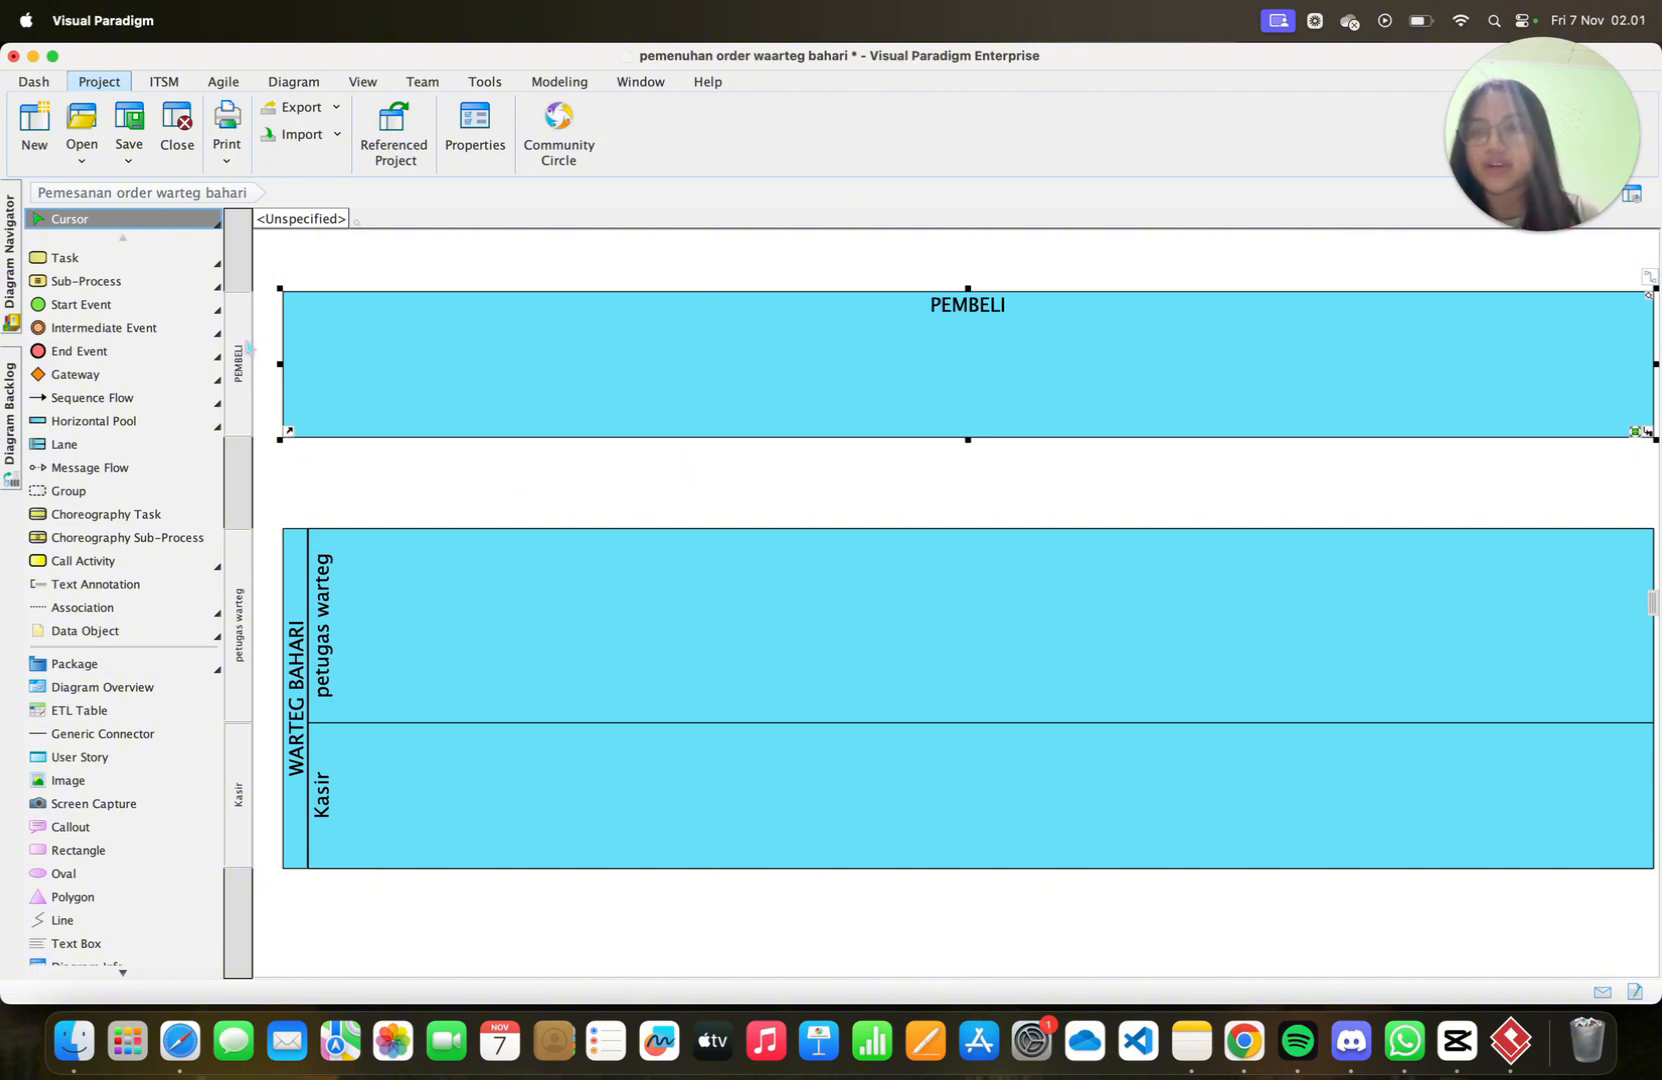
Add a start event named "Ada pembeli datang" near the beginning of the petugas warteg lane and shift it slightly upward
{"action": "left_click", "coordinate": [106, 306]}
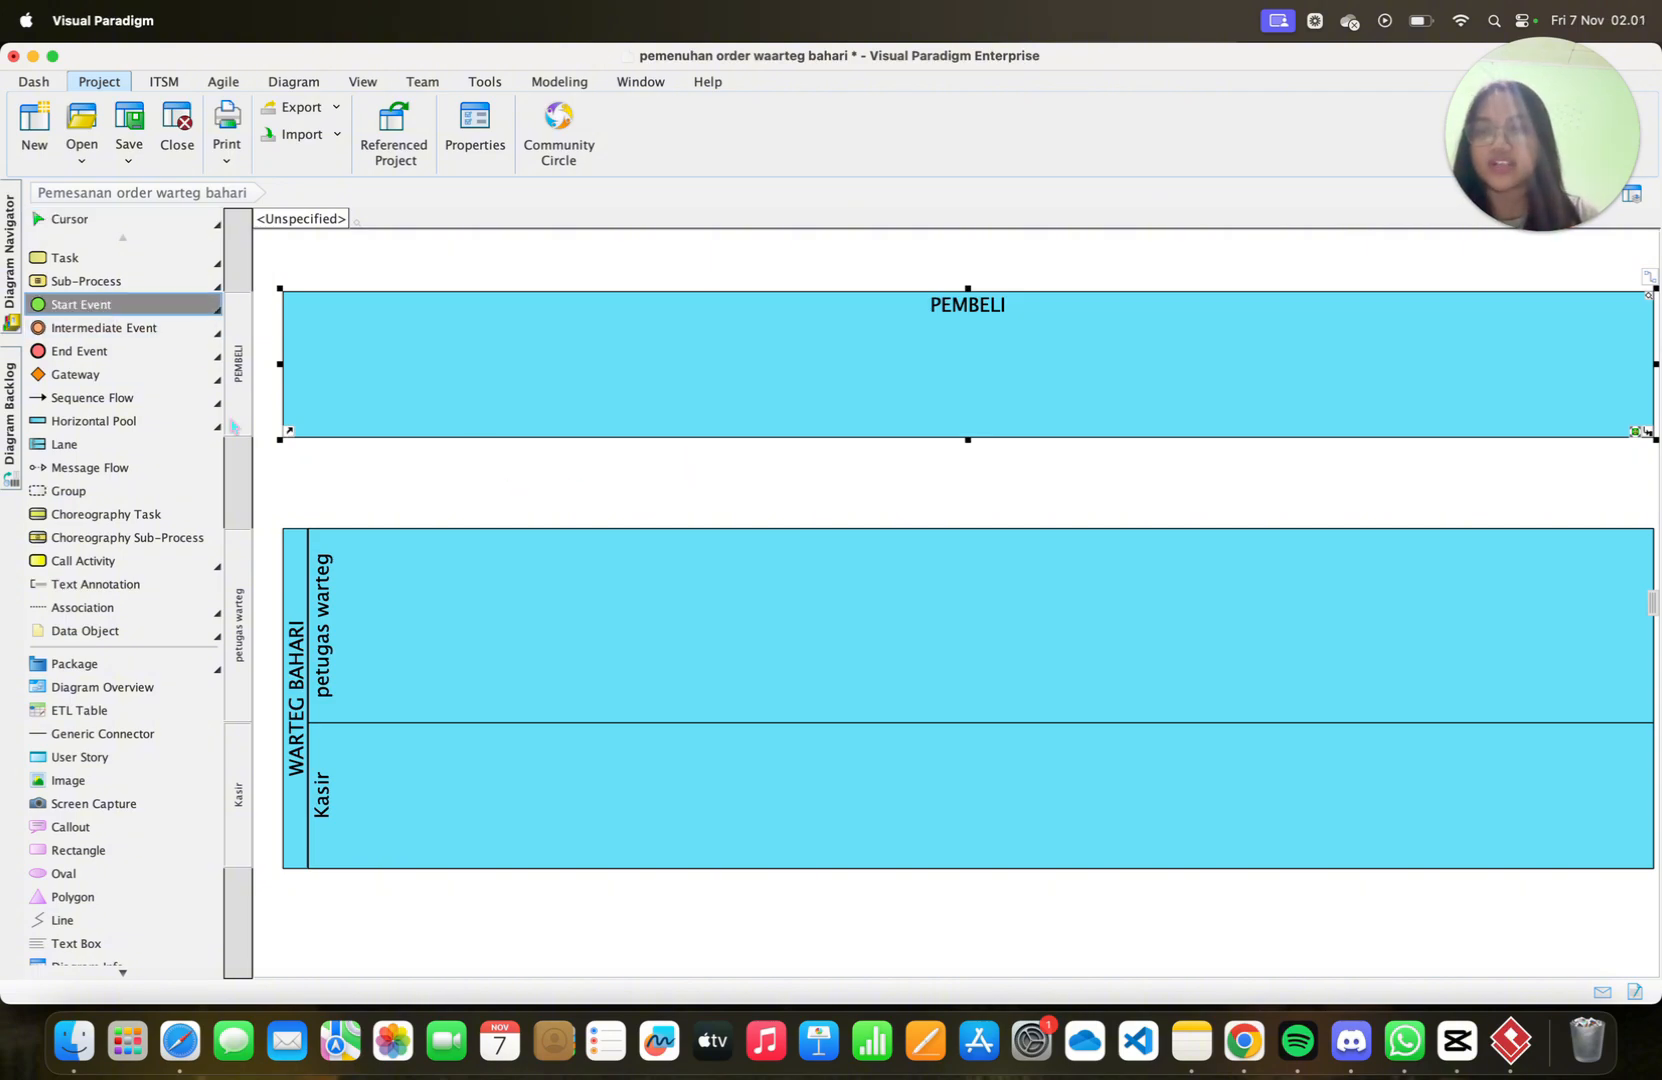
{"action": "left_click", "coordinate": [430, 643]}
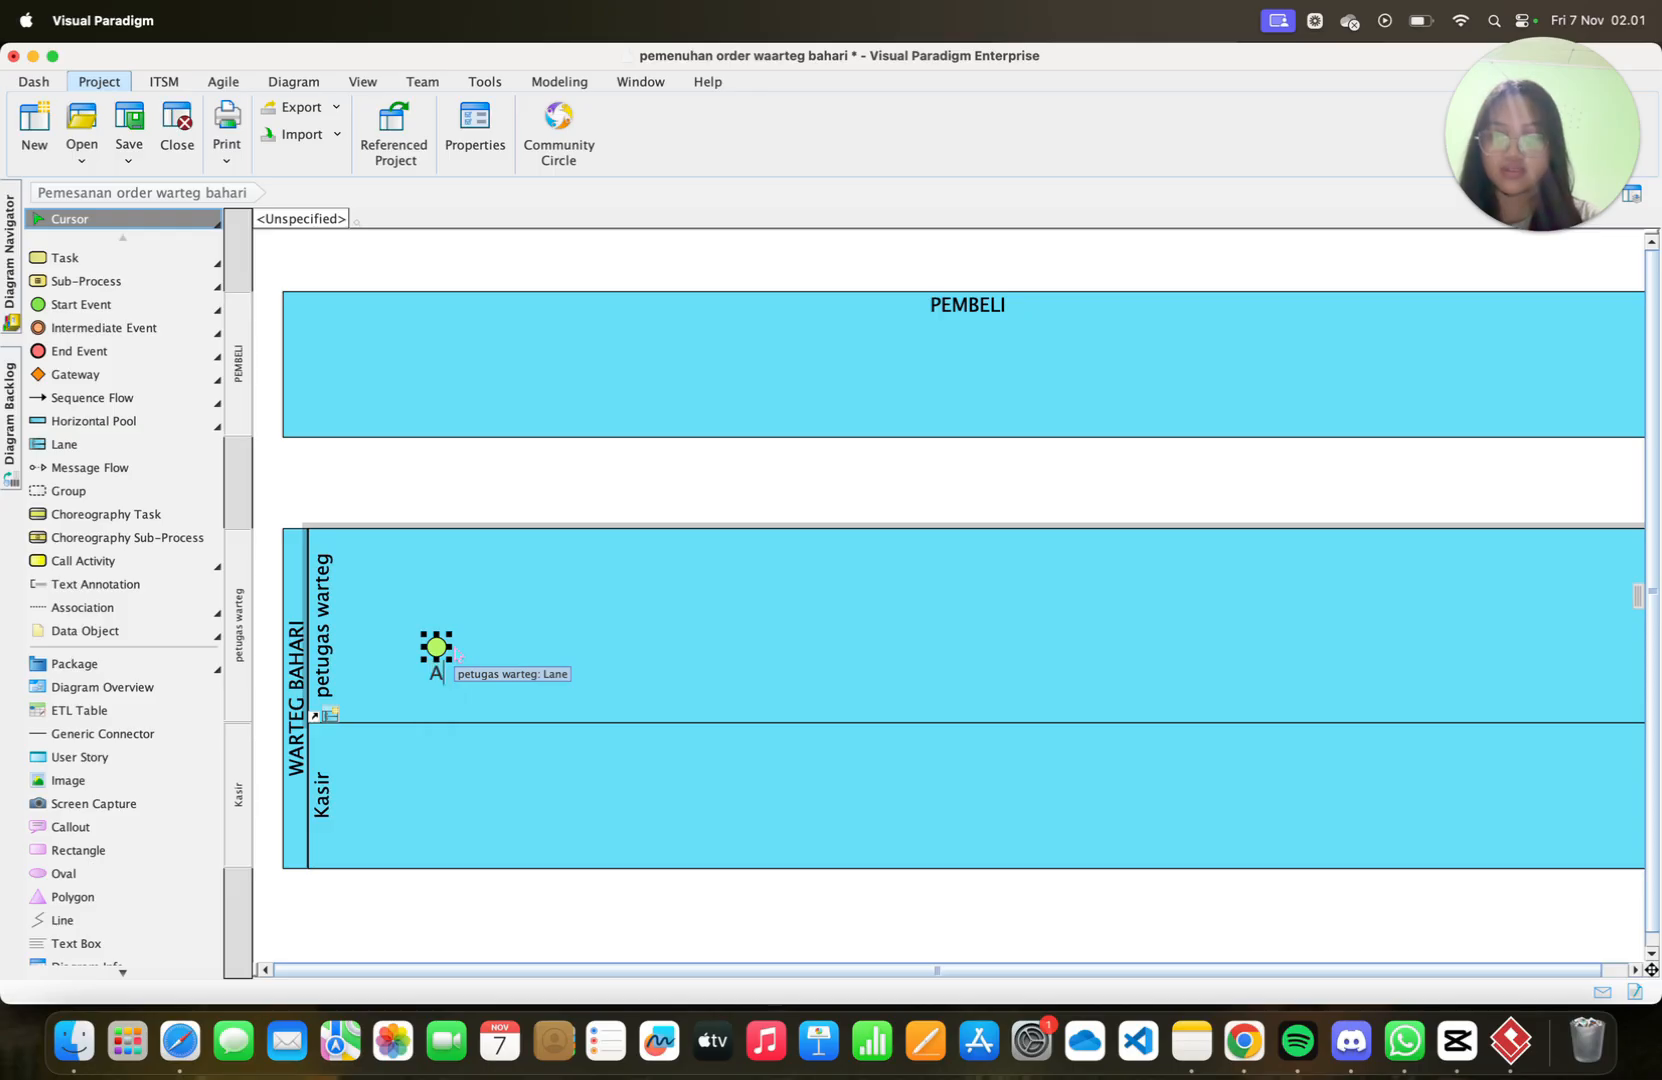
{"action": "type", "text": "Ada"}
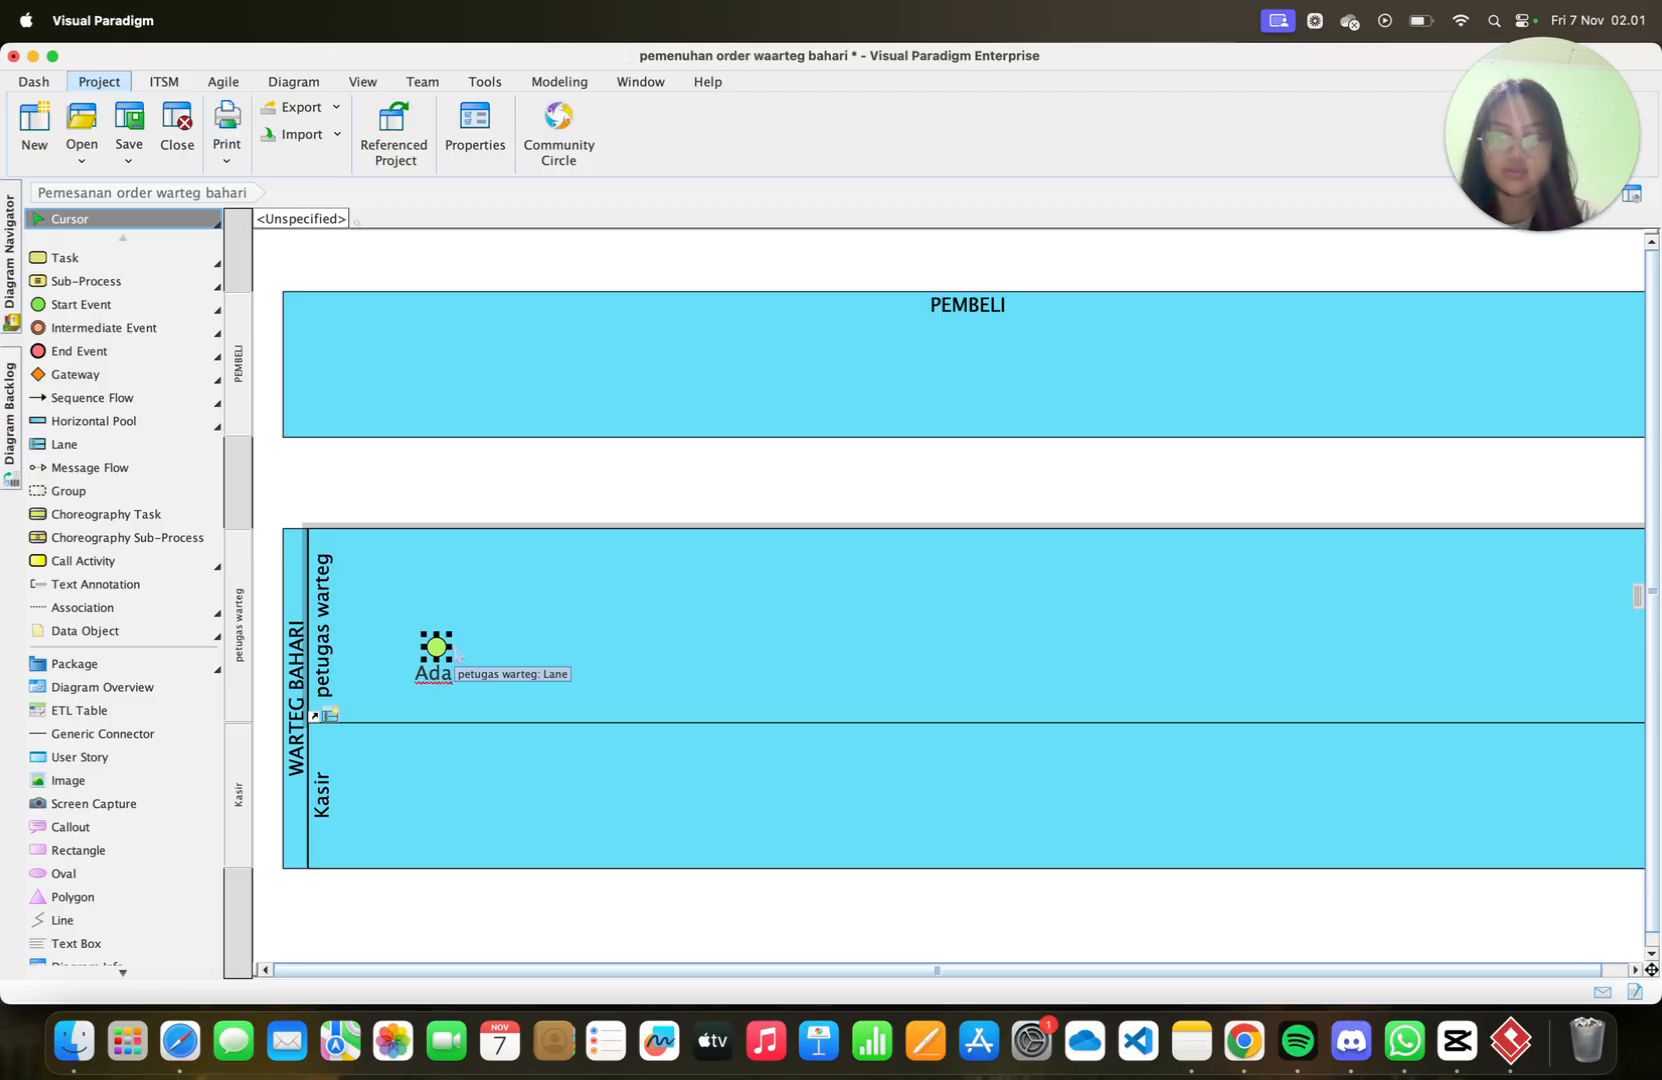
{"action": "type", "text": " pembeli yg"}
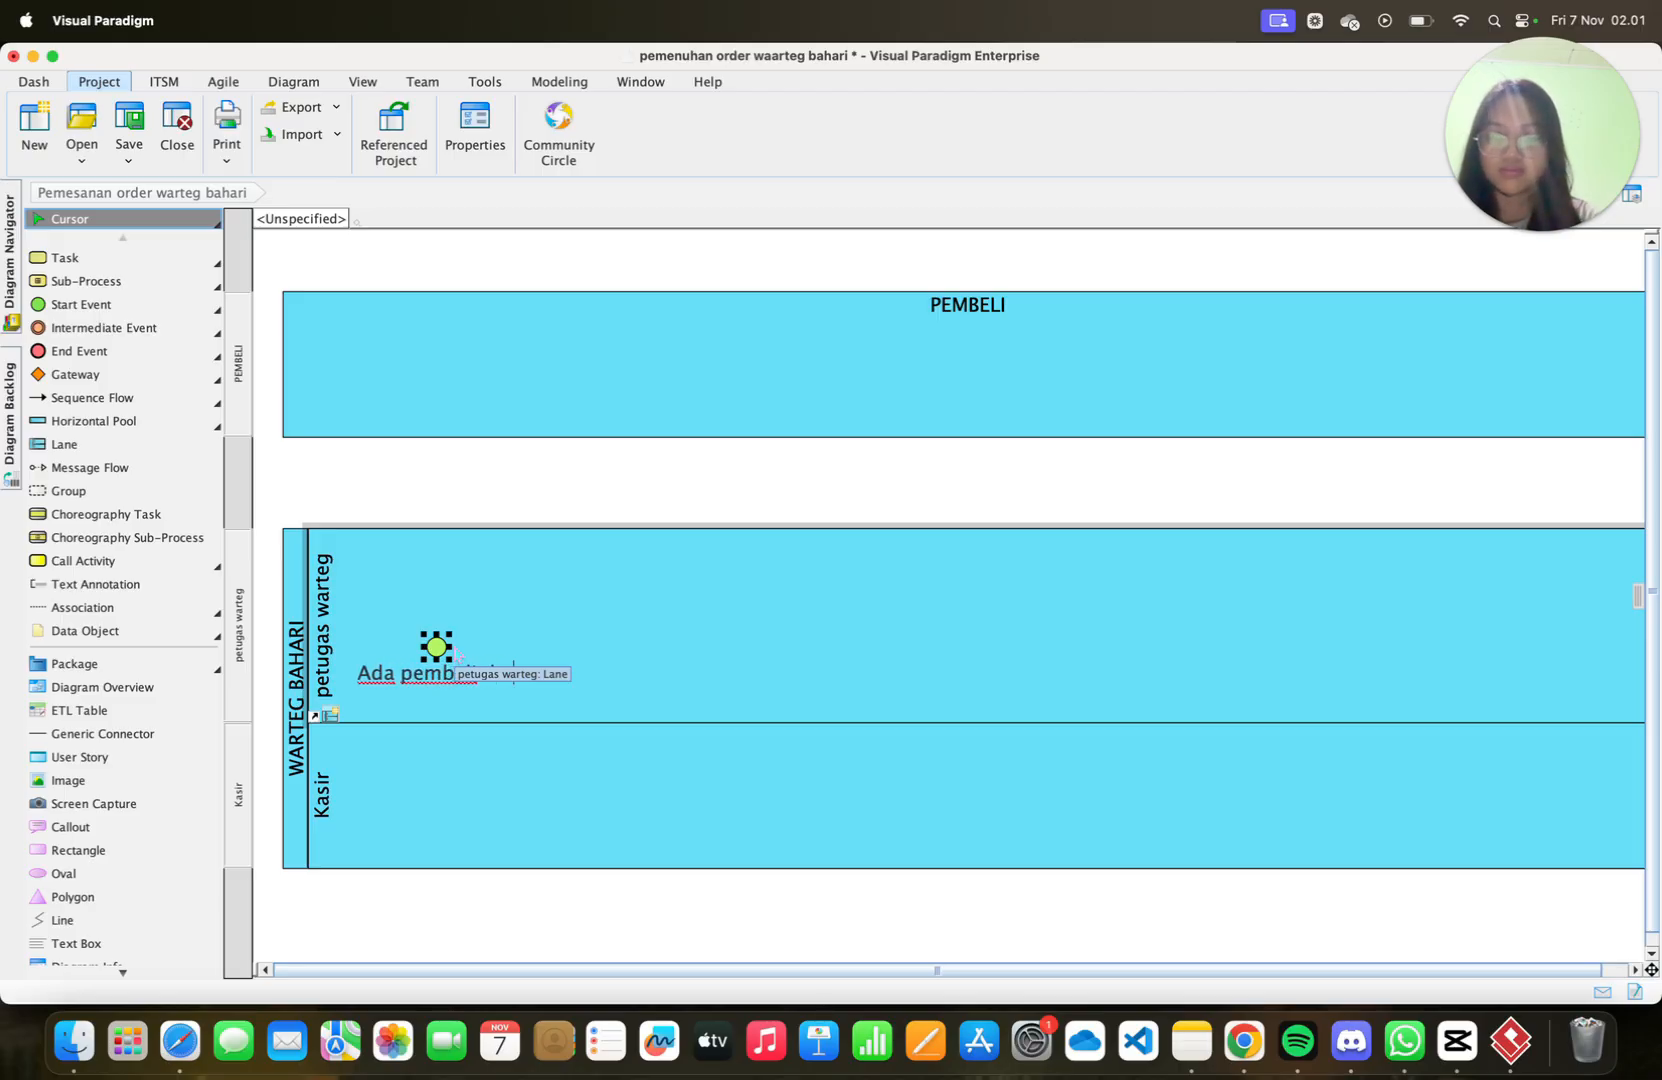
{"action": "key", "text": "Return"}
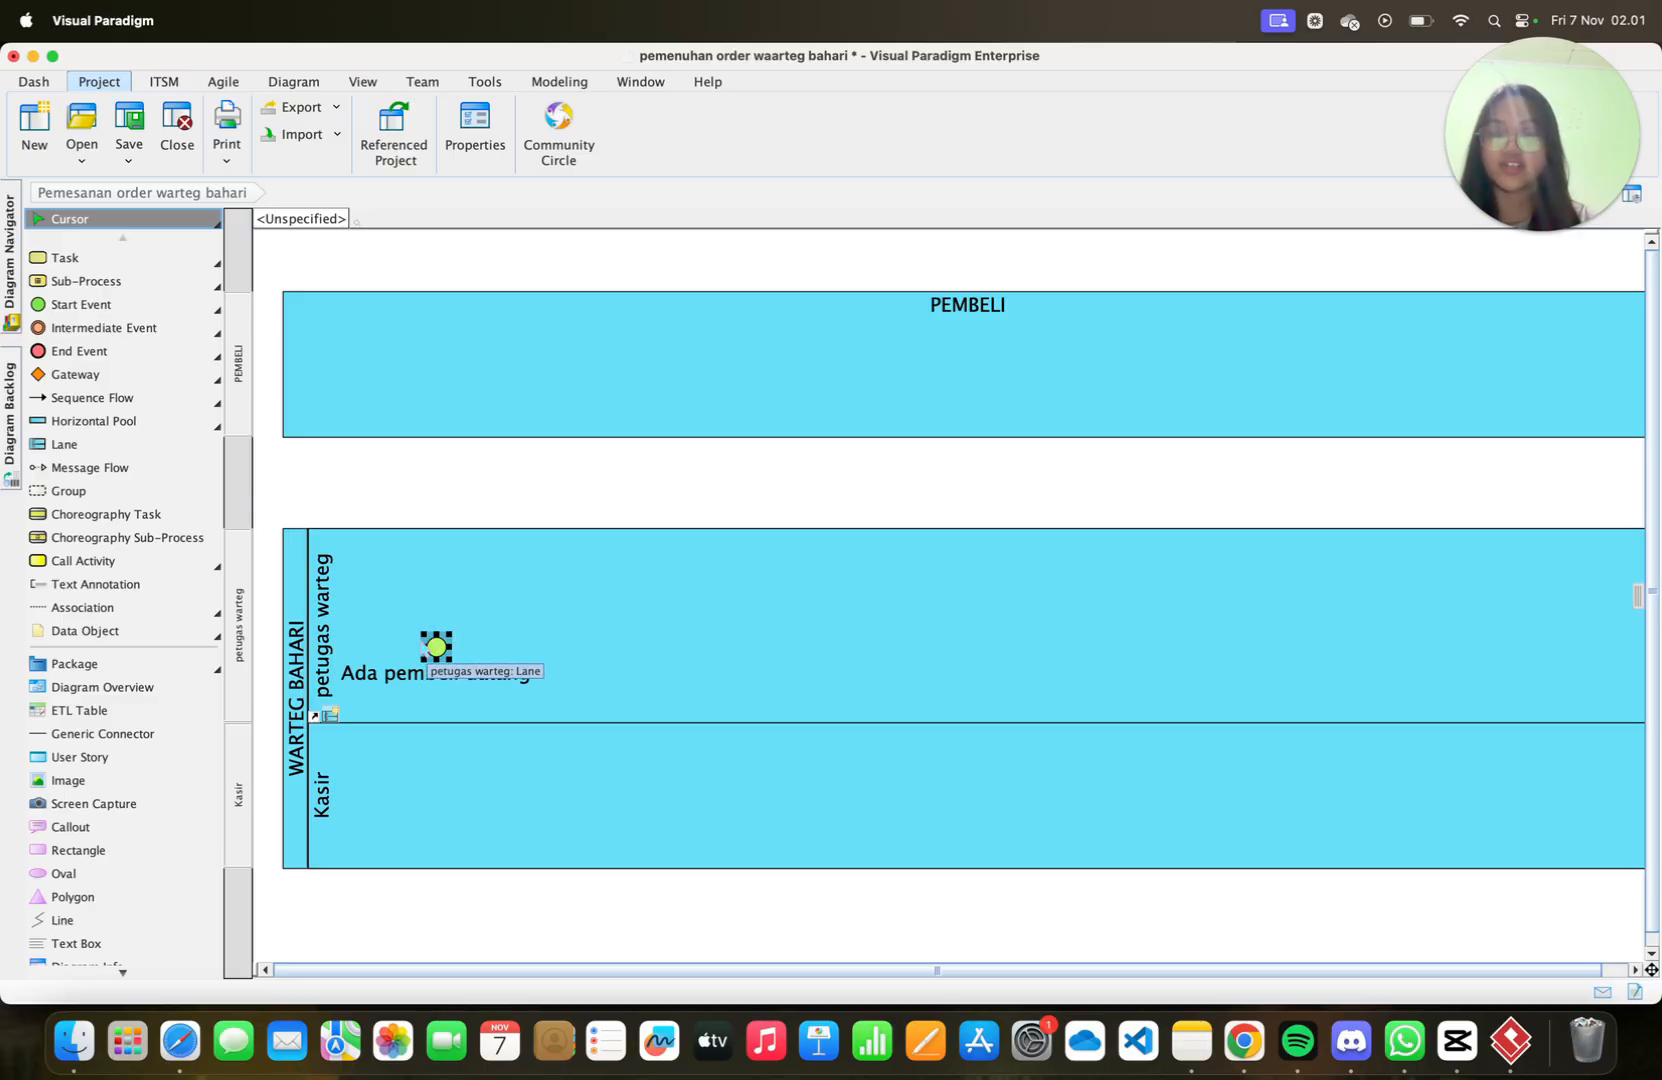
{"action": "left_click", "coordinate": [429, 636]}
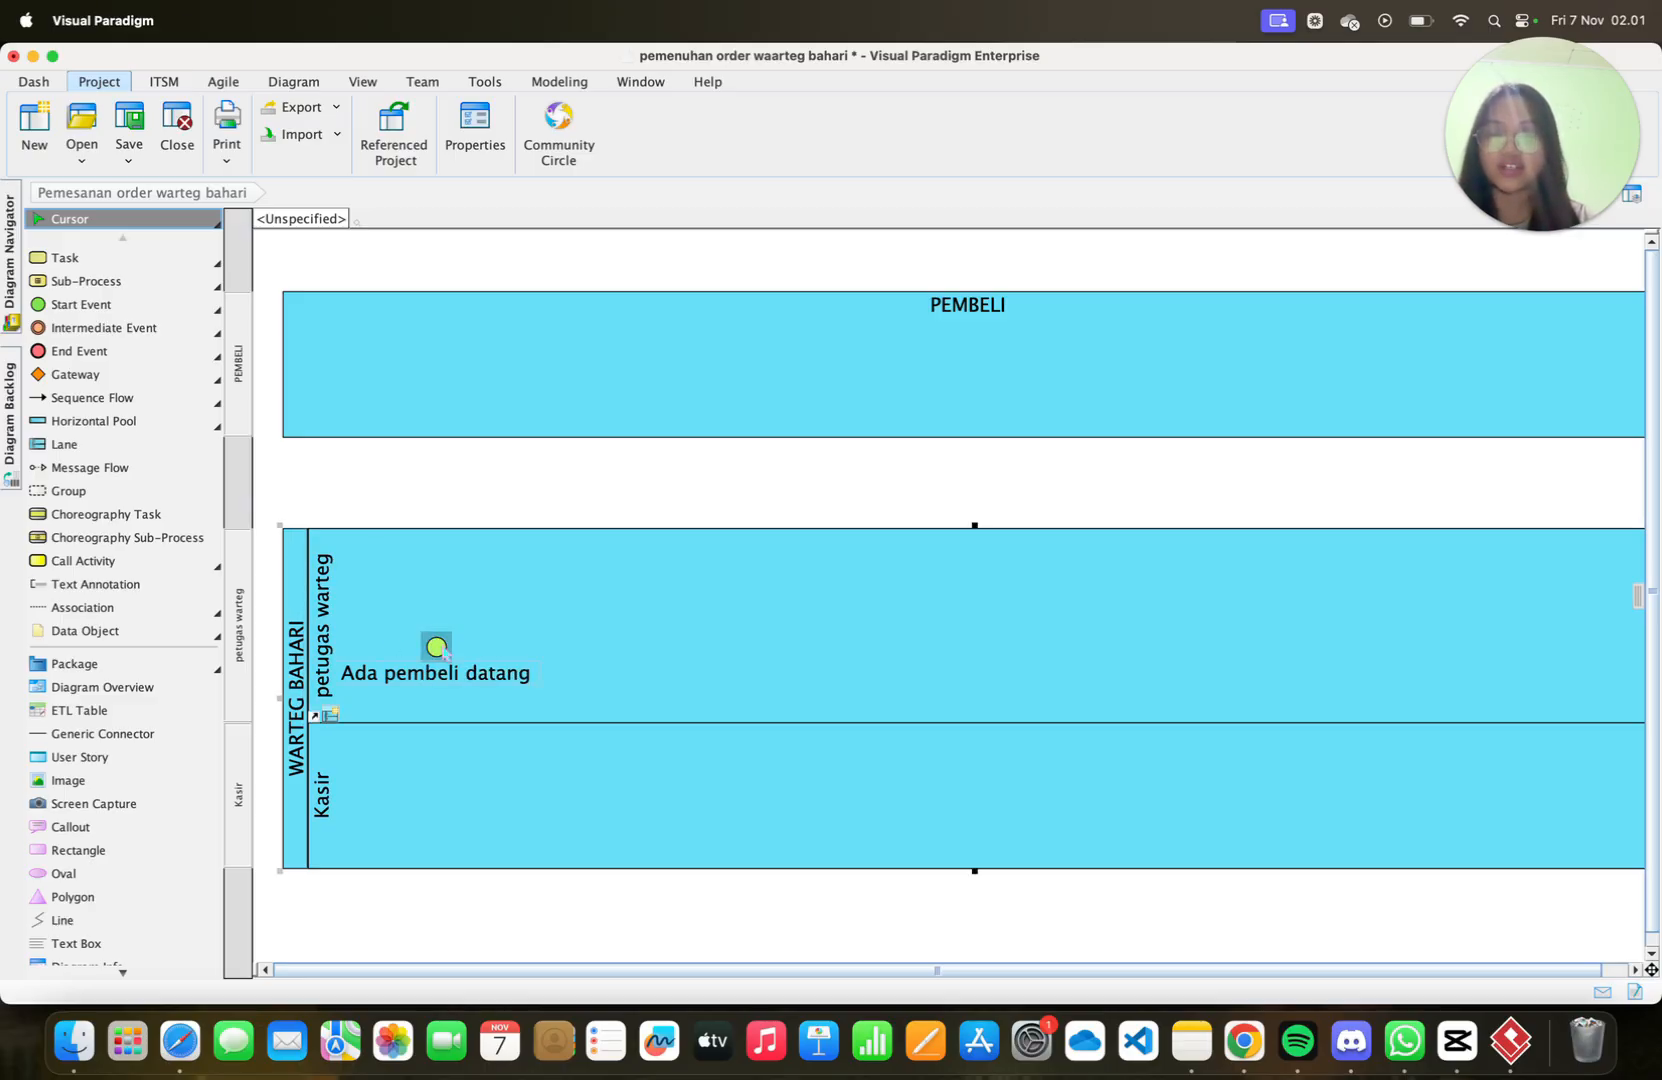
{"action": "left_click_drag", "start_coordinate": [429, 636], "coordinate": [426, 617]}
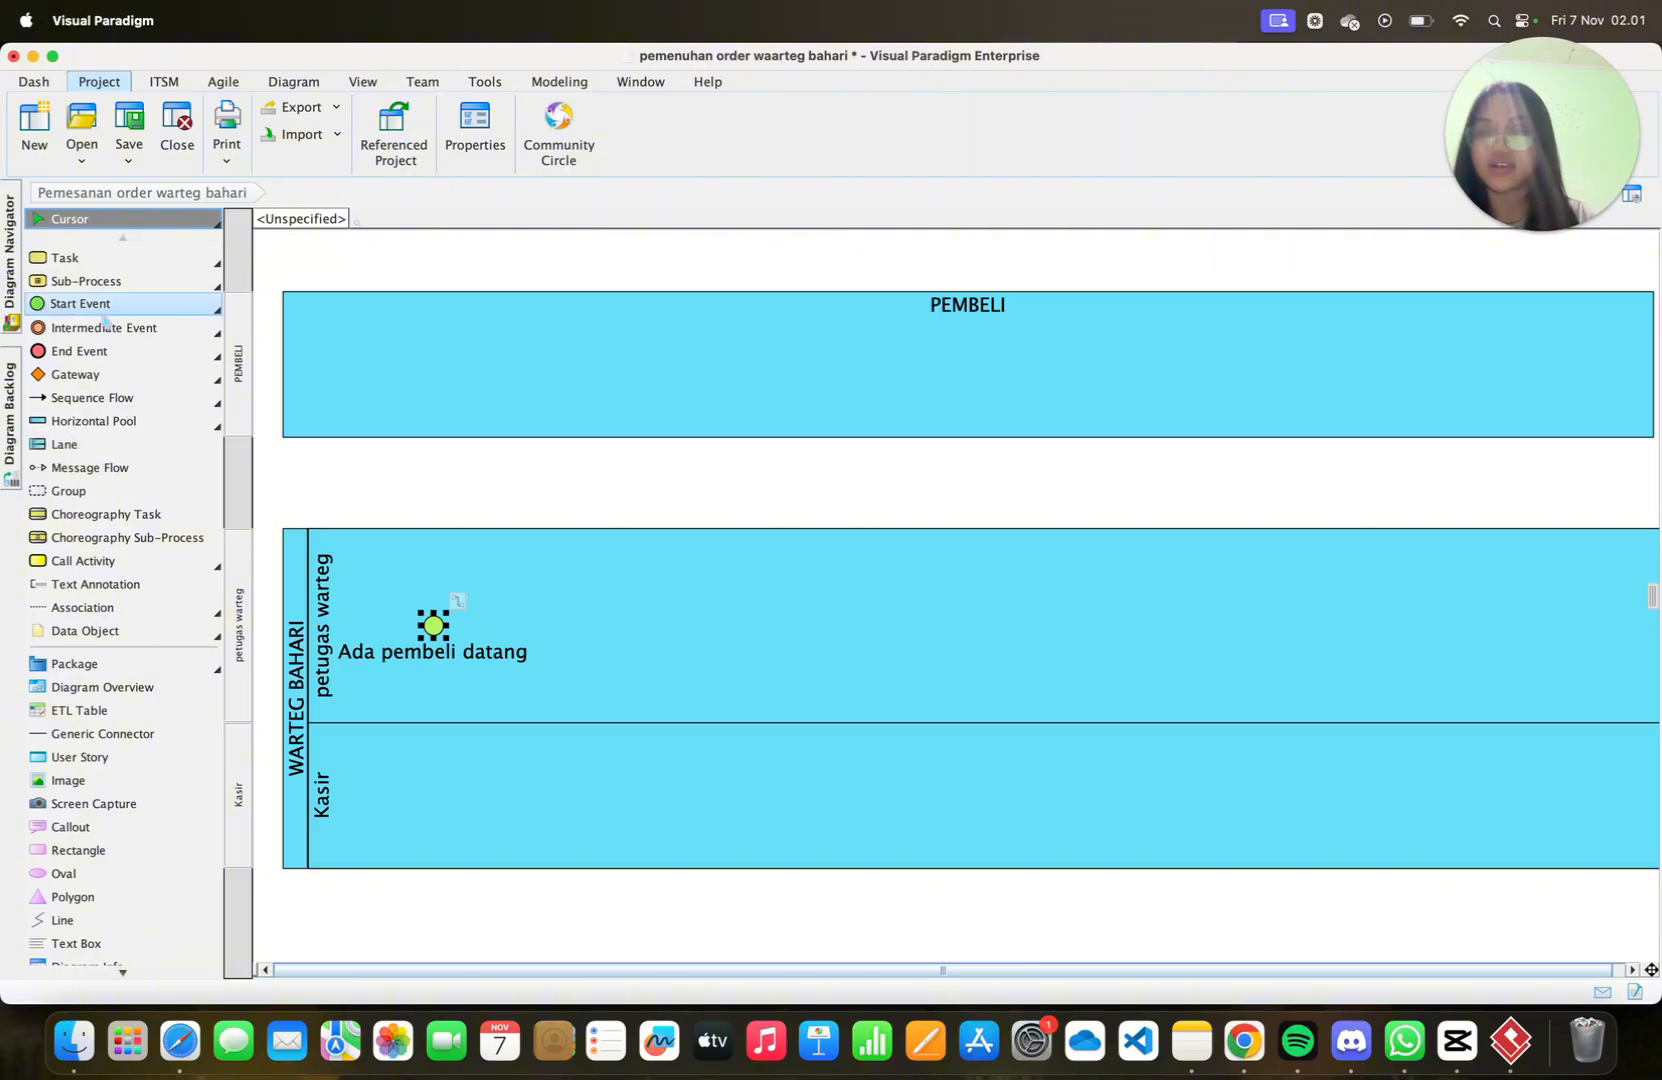
Add a task named "Menanyakan pilihan lauk & sayur" after the start event in the petugas warteg lane and widen its box slightly
{"action": "left_click", "coordinate": [97, 264]}
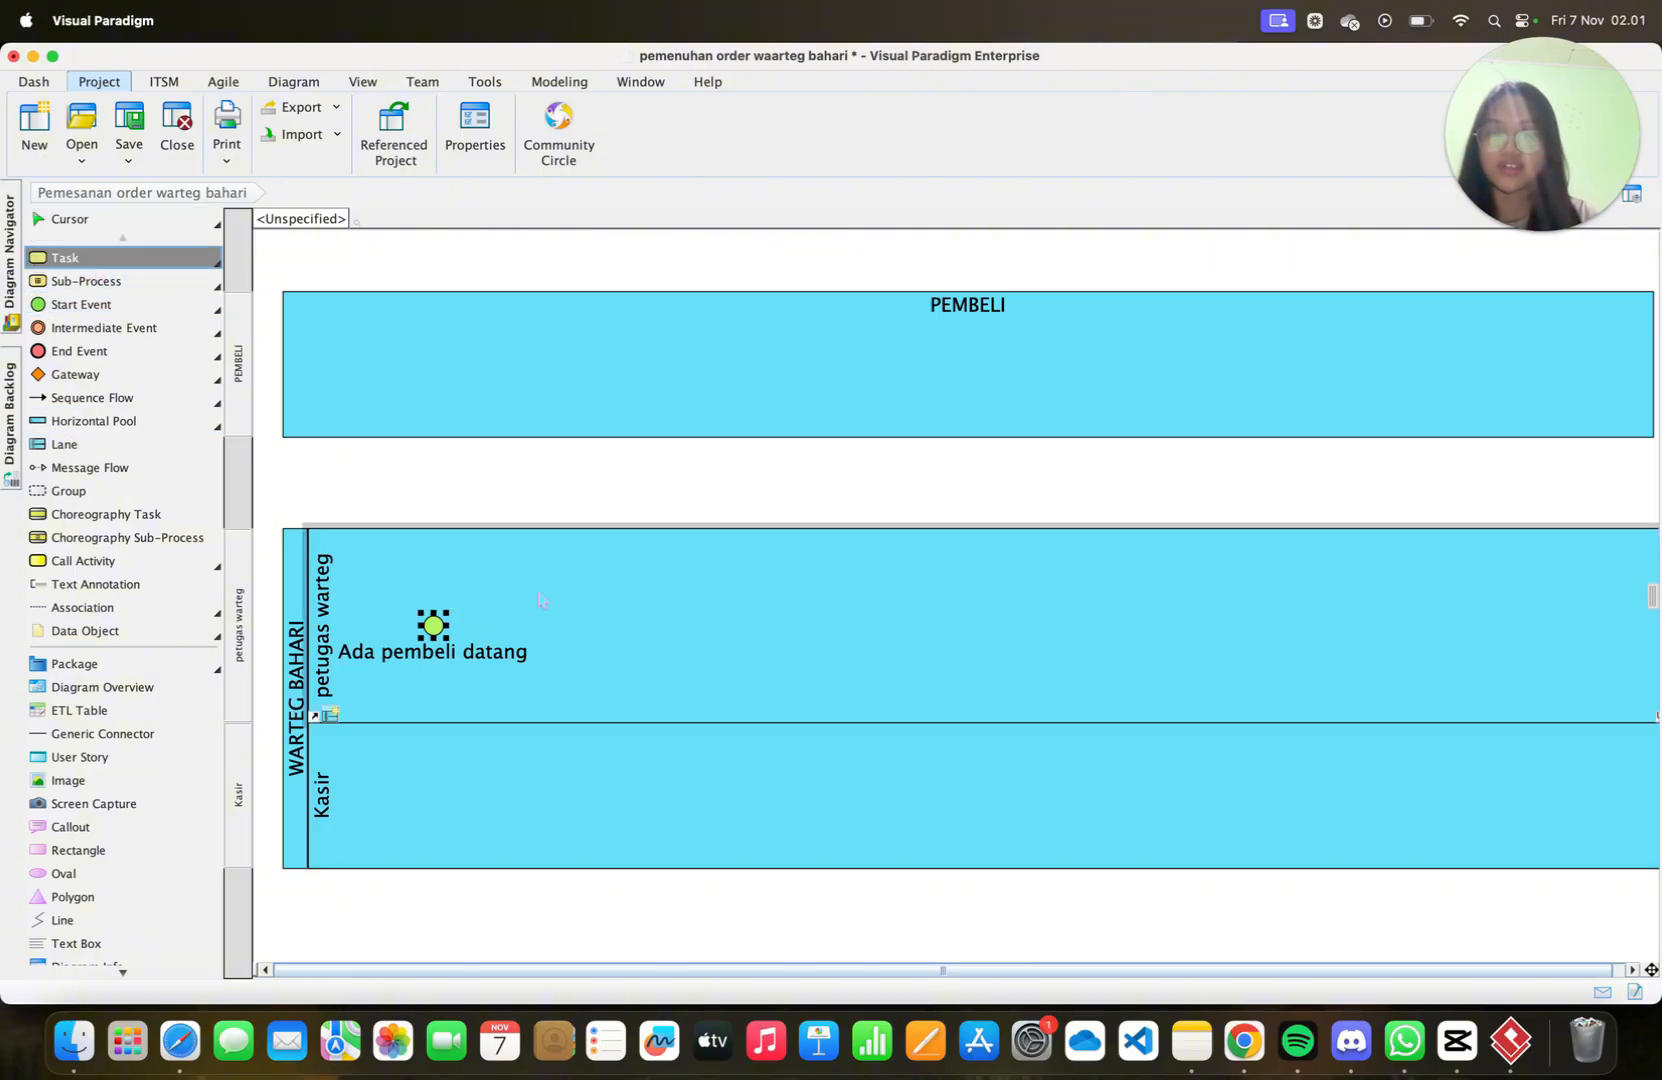
{"action": "left_click", "coordinate": [597, 612]}
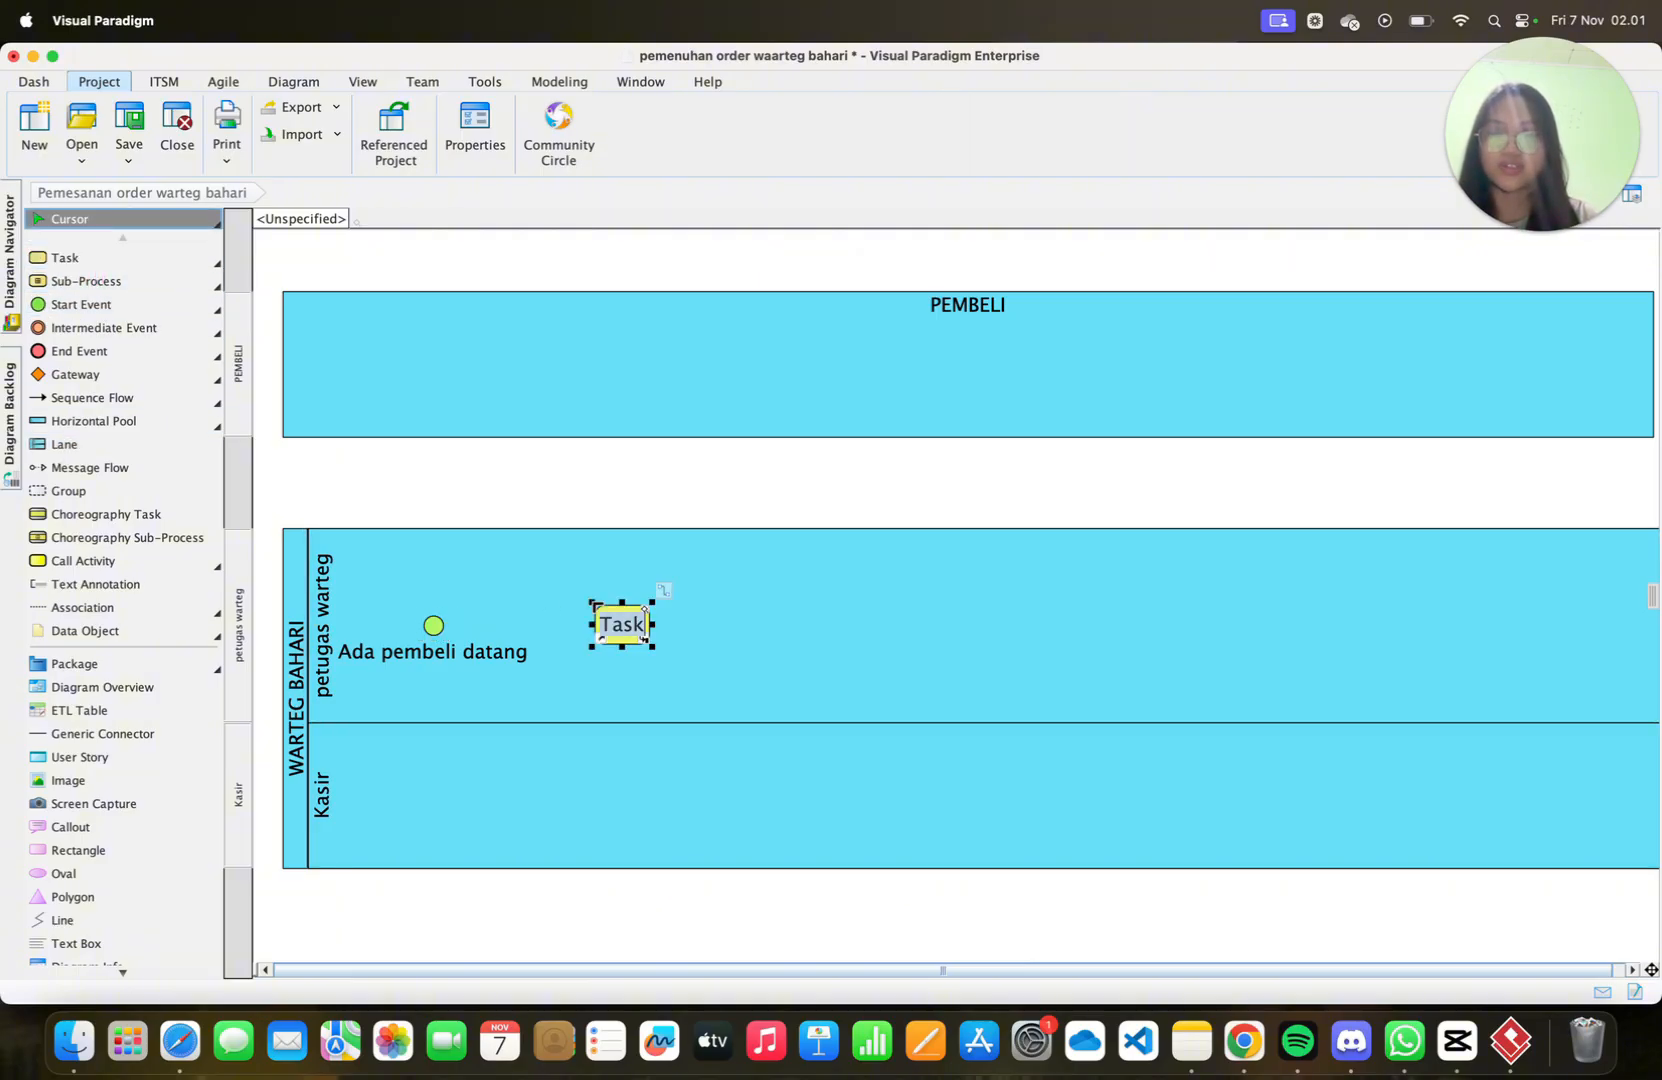
{"action": "key", "text": "BackSpace"}
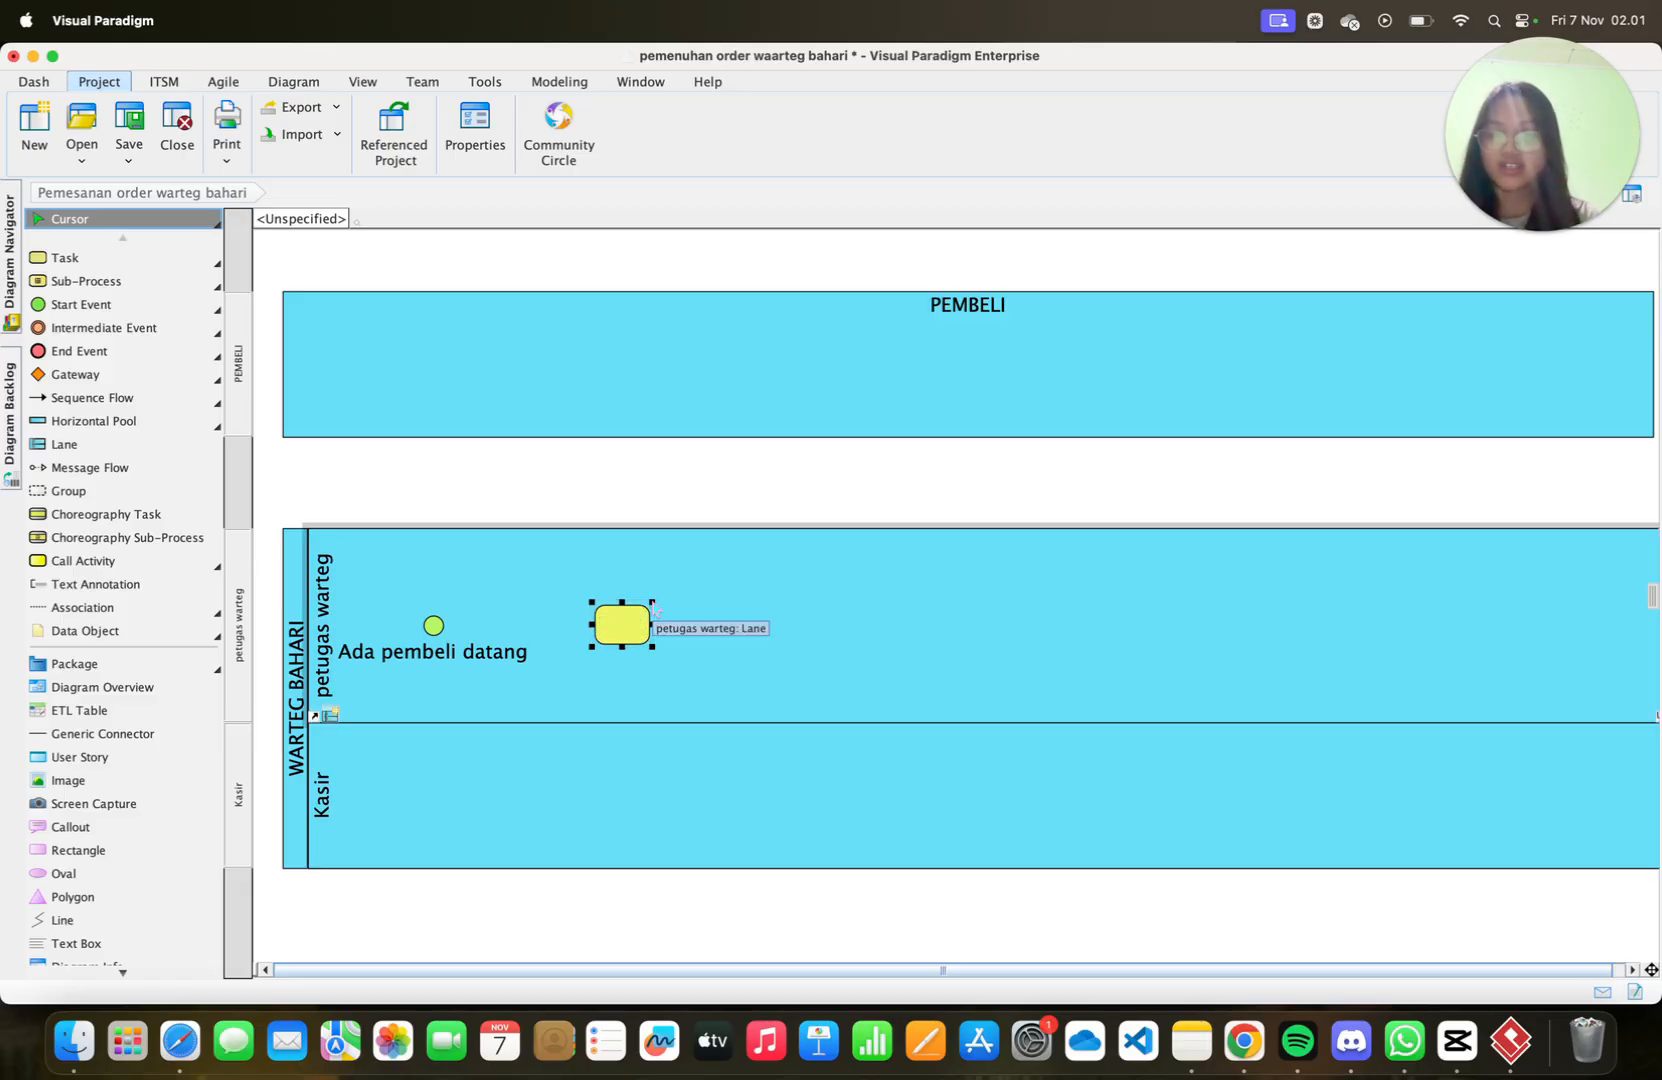
{"action": "type", "text": "Menanyak"}
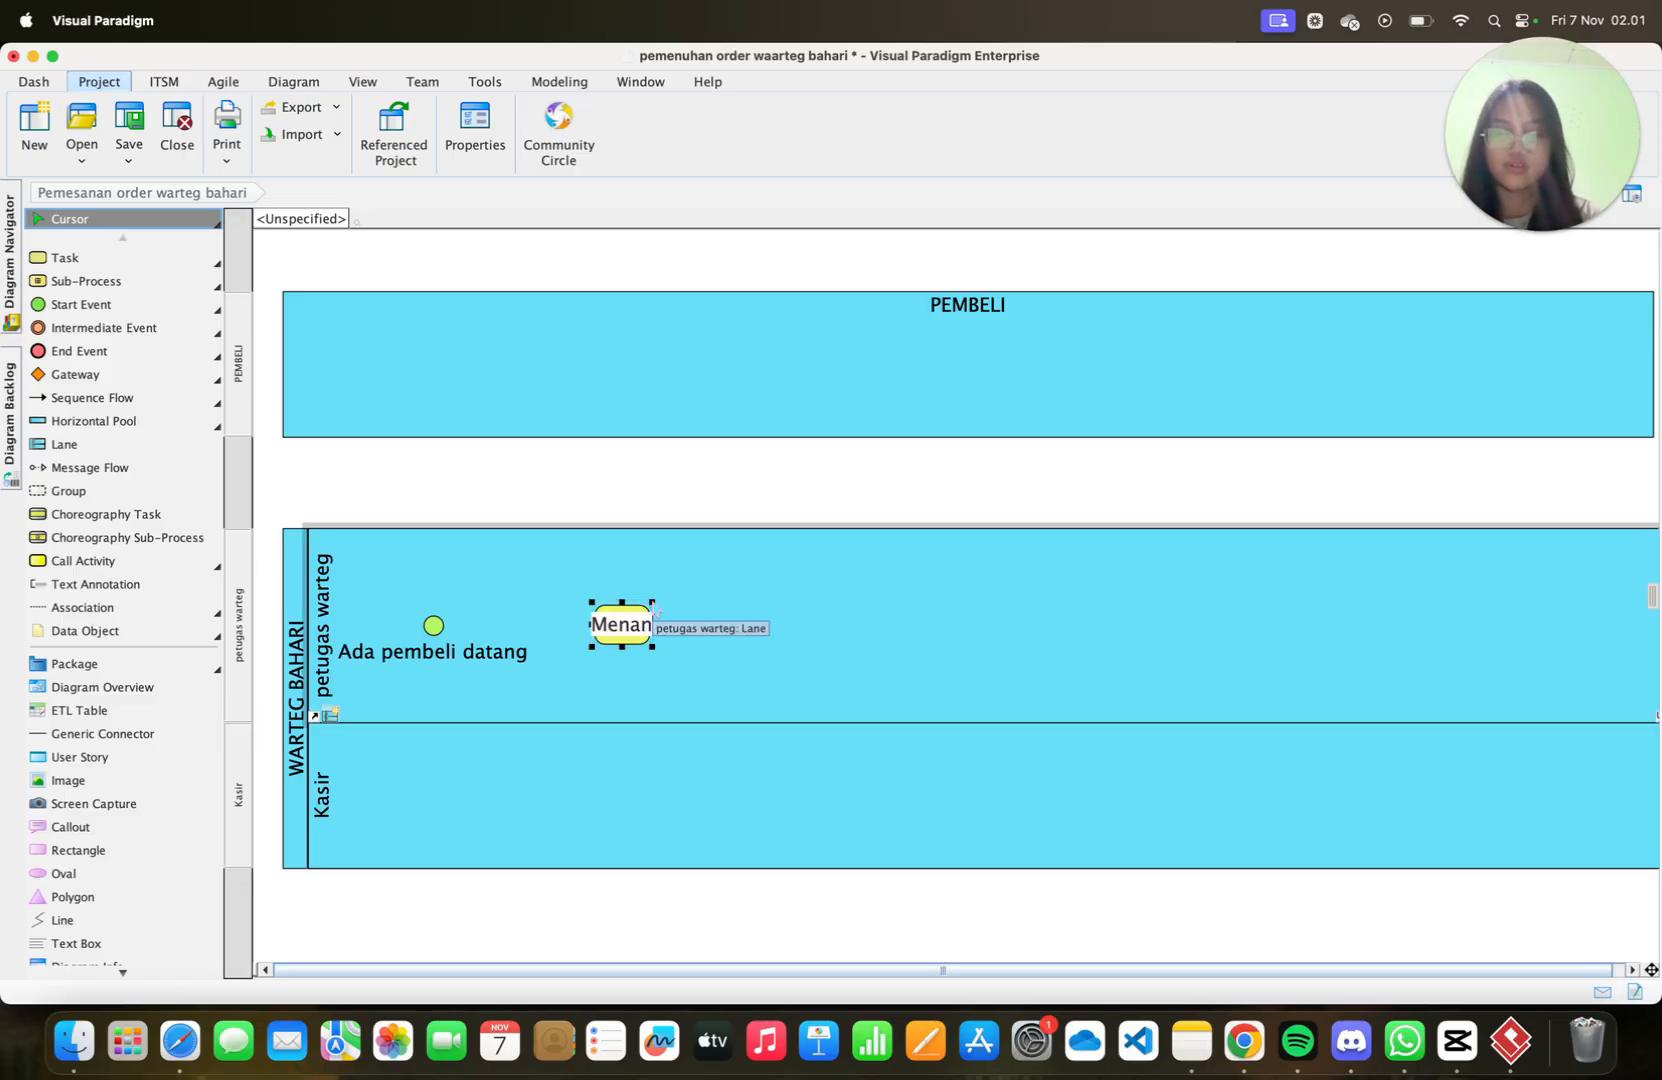
{"action": "type", "text": "n pil"}
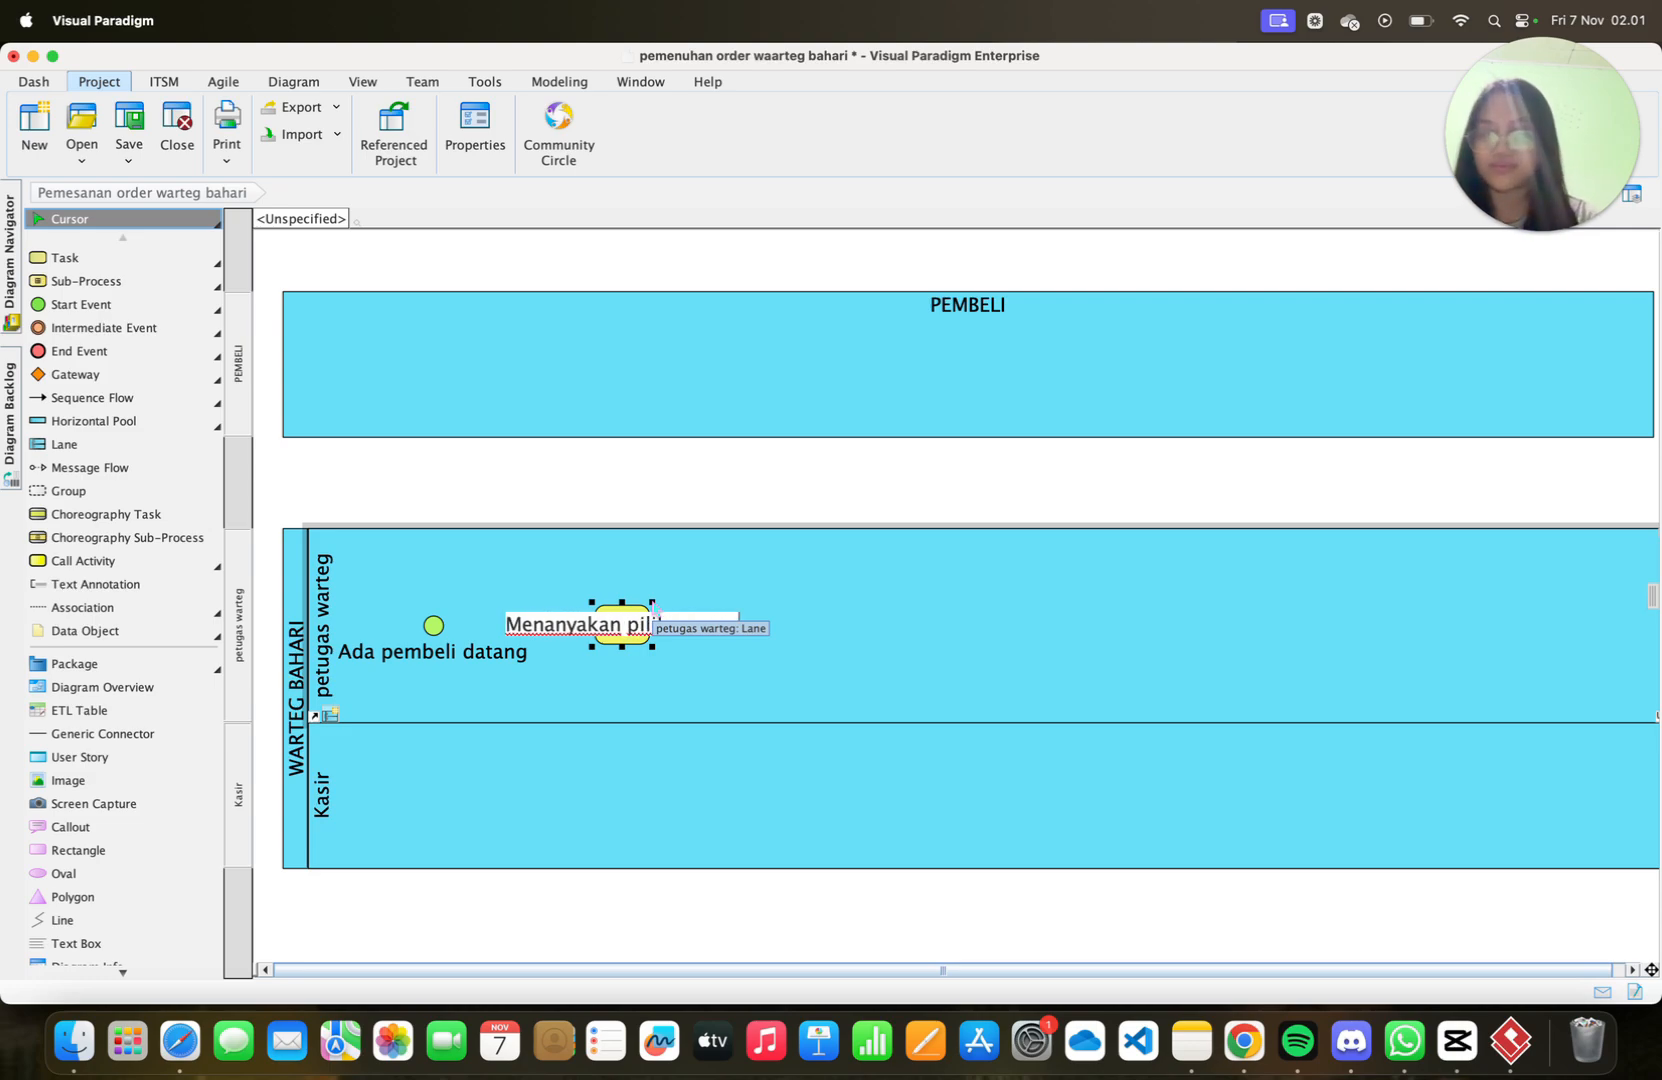
{"action": "type", "text": "ihan say"}
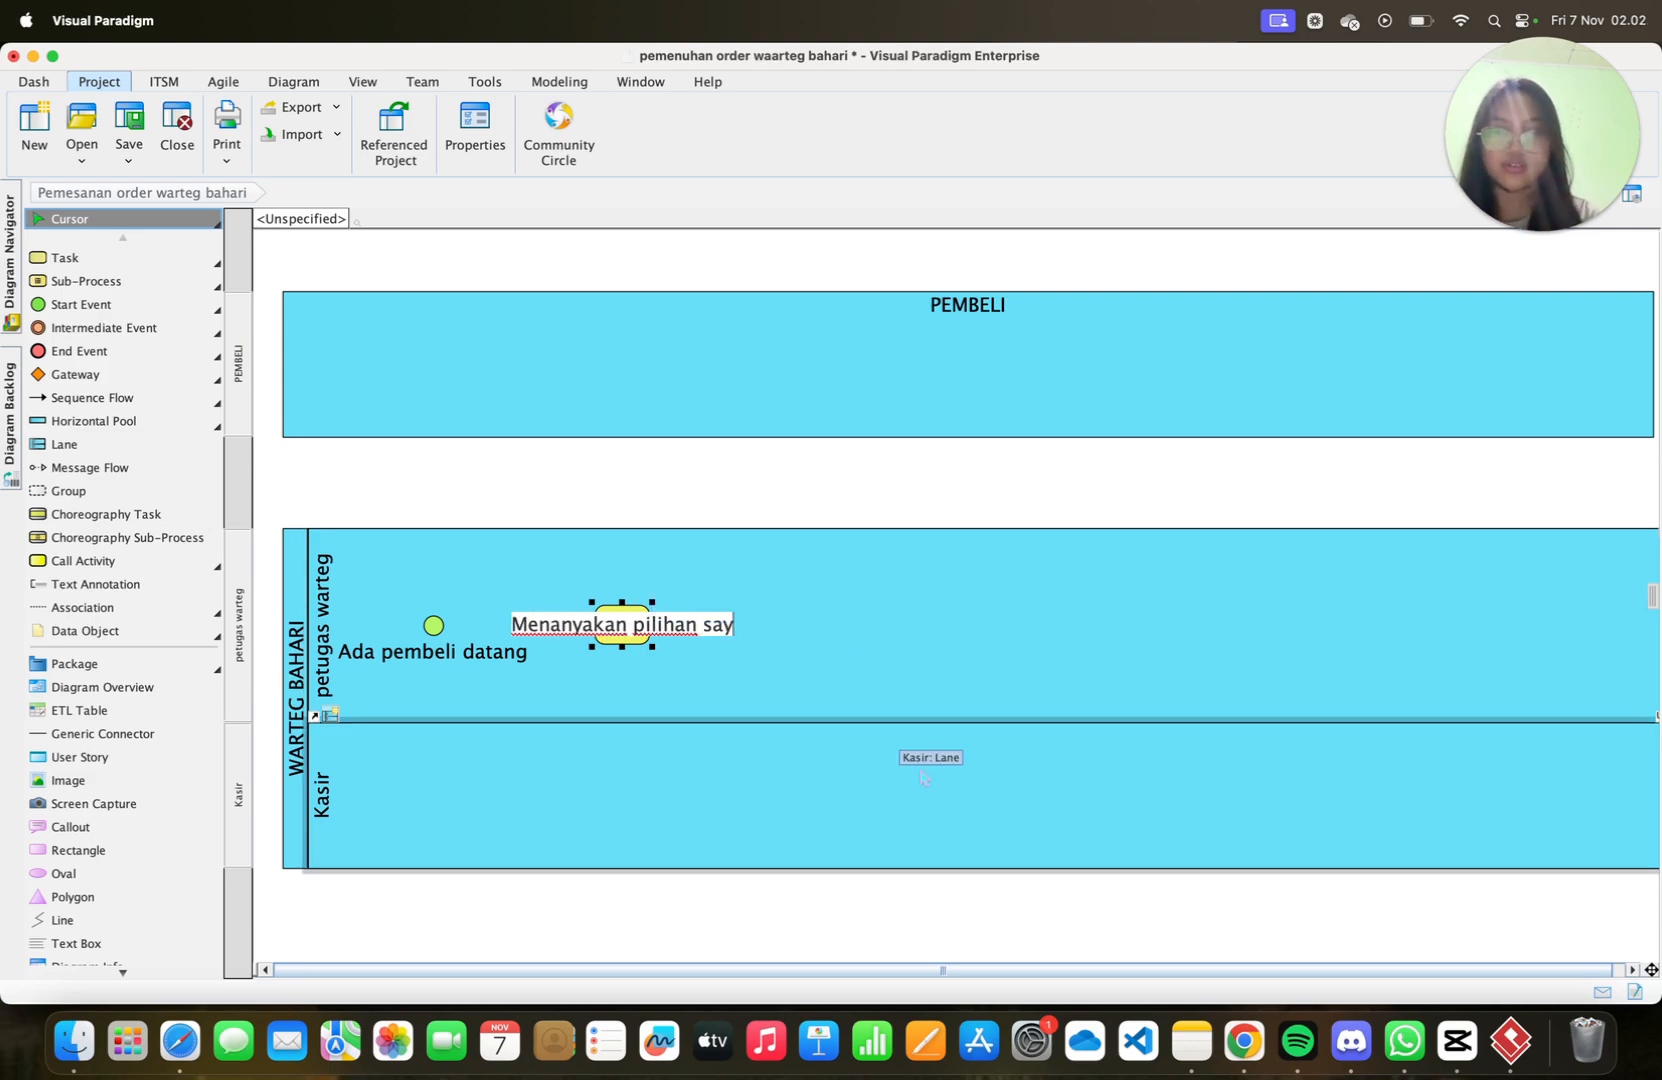
{"action": "key", "text": "BackSpace"}
{"action": "key", "text": "BackSpace"}
{"action": "key", "text": "BackSpace"}
{"action": "type", "text": "lauk "}
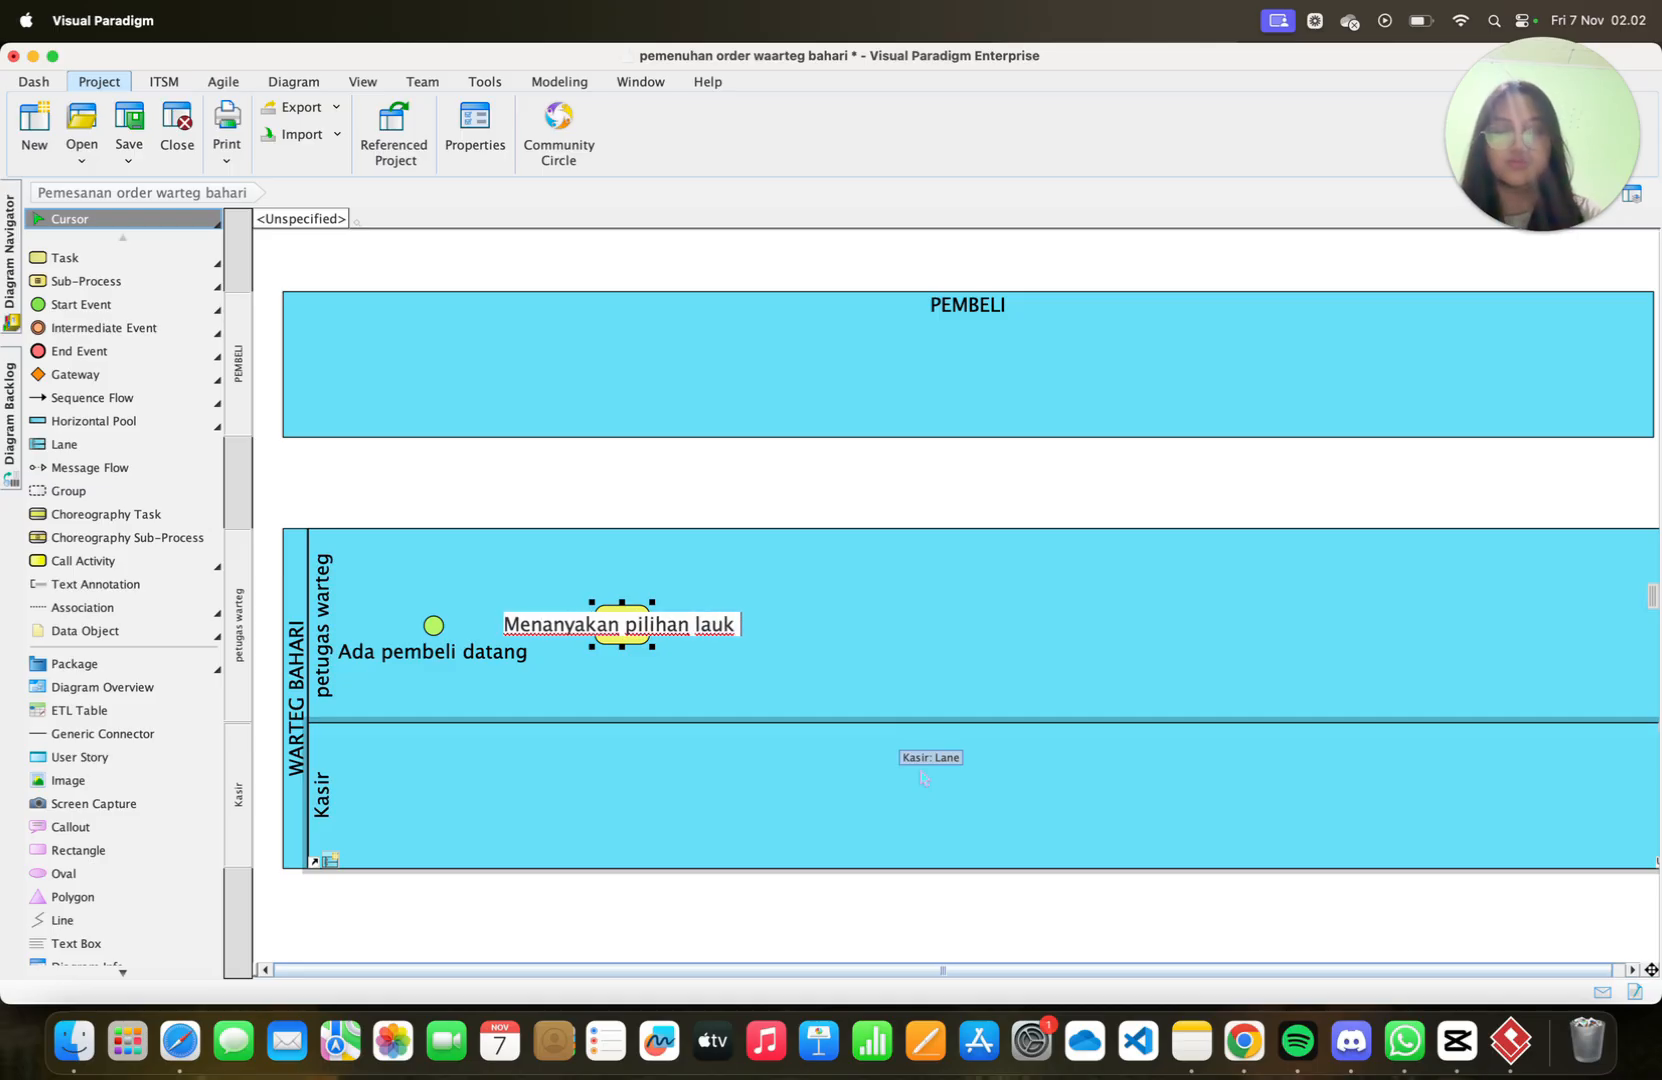
{"action": "type", "text": "& sayur"}
{"action": "key", "text": "Return"}
{"action": "left_click_drag", "start_coordinate": [758, 627], "coordinate": [789, 617]}
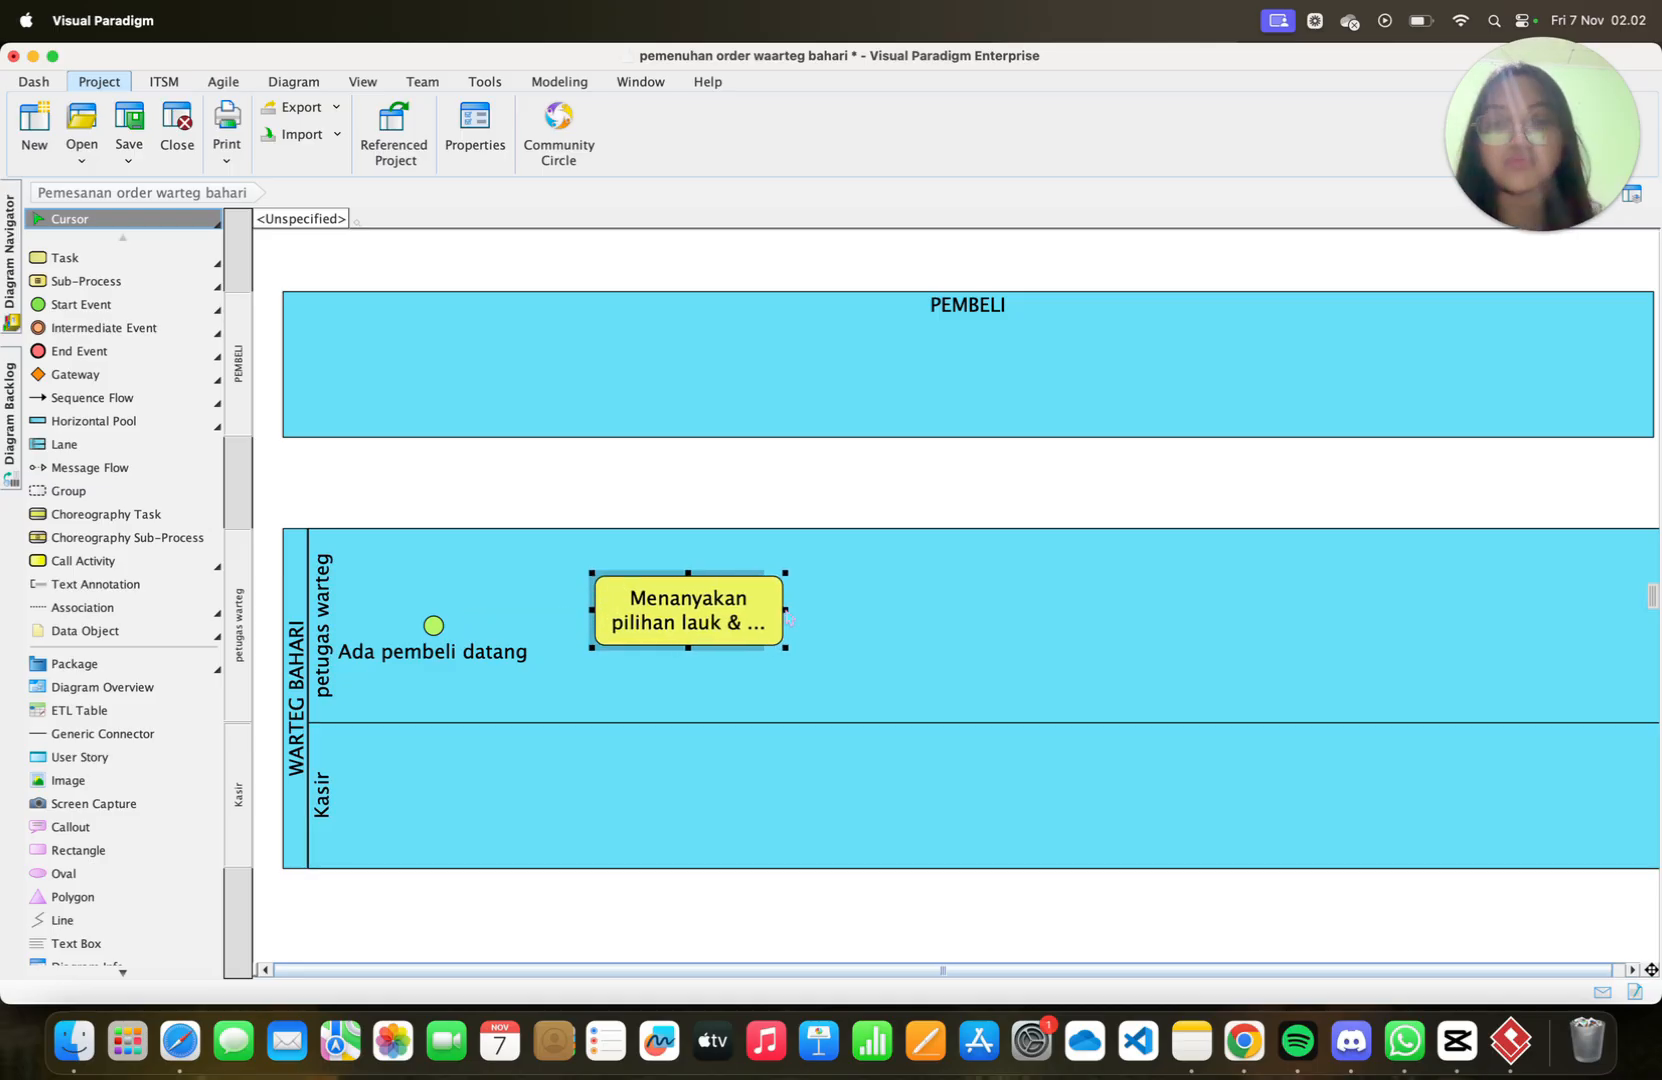
Add a task named "Menyiapkan makanan" after the "Menanyakan pilihan lauk & sayur" task in the petugas warteg lane
{"action": "left_click", "coordinate": [65, 257]}
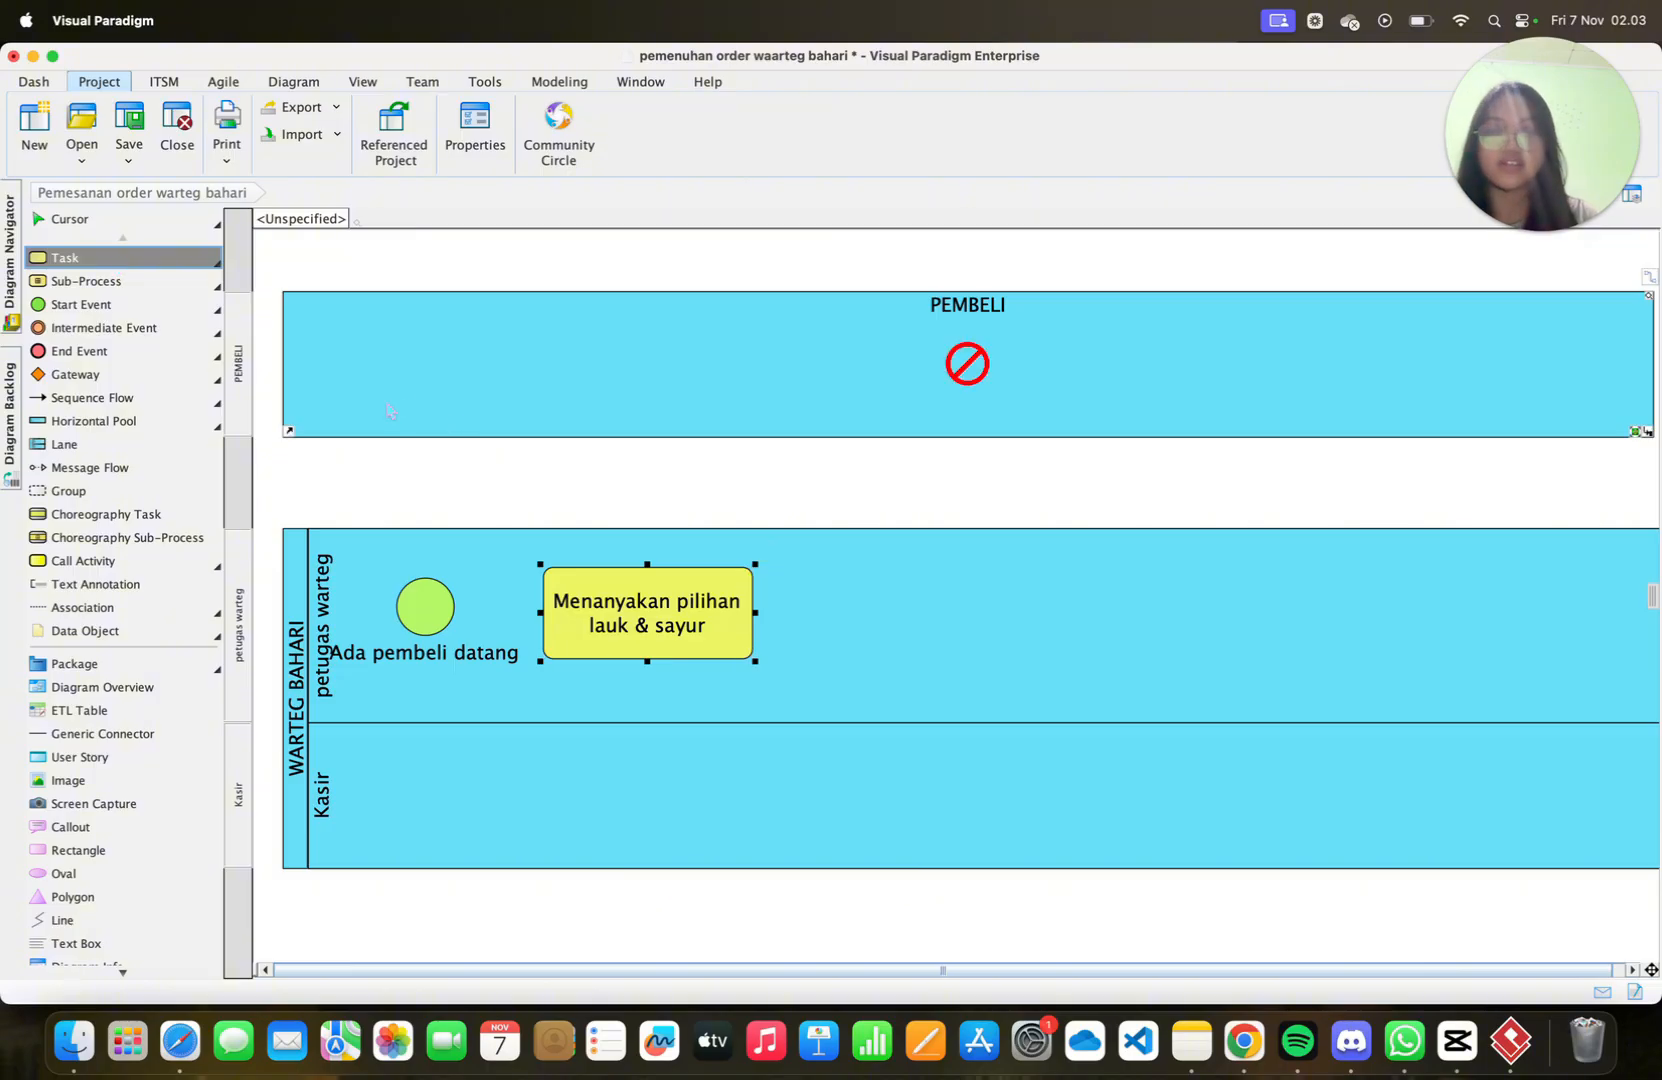
{"action": "left_click", "coordinate": [855, 625]}
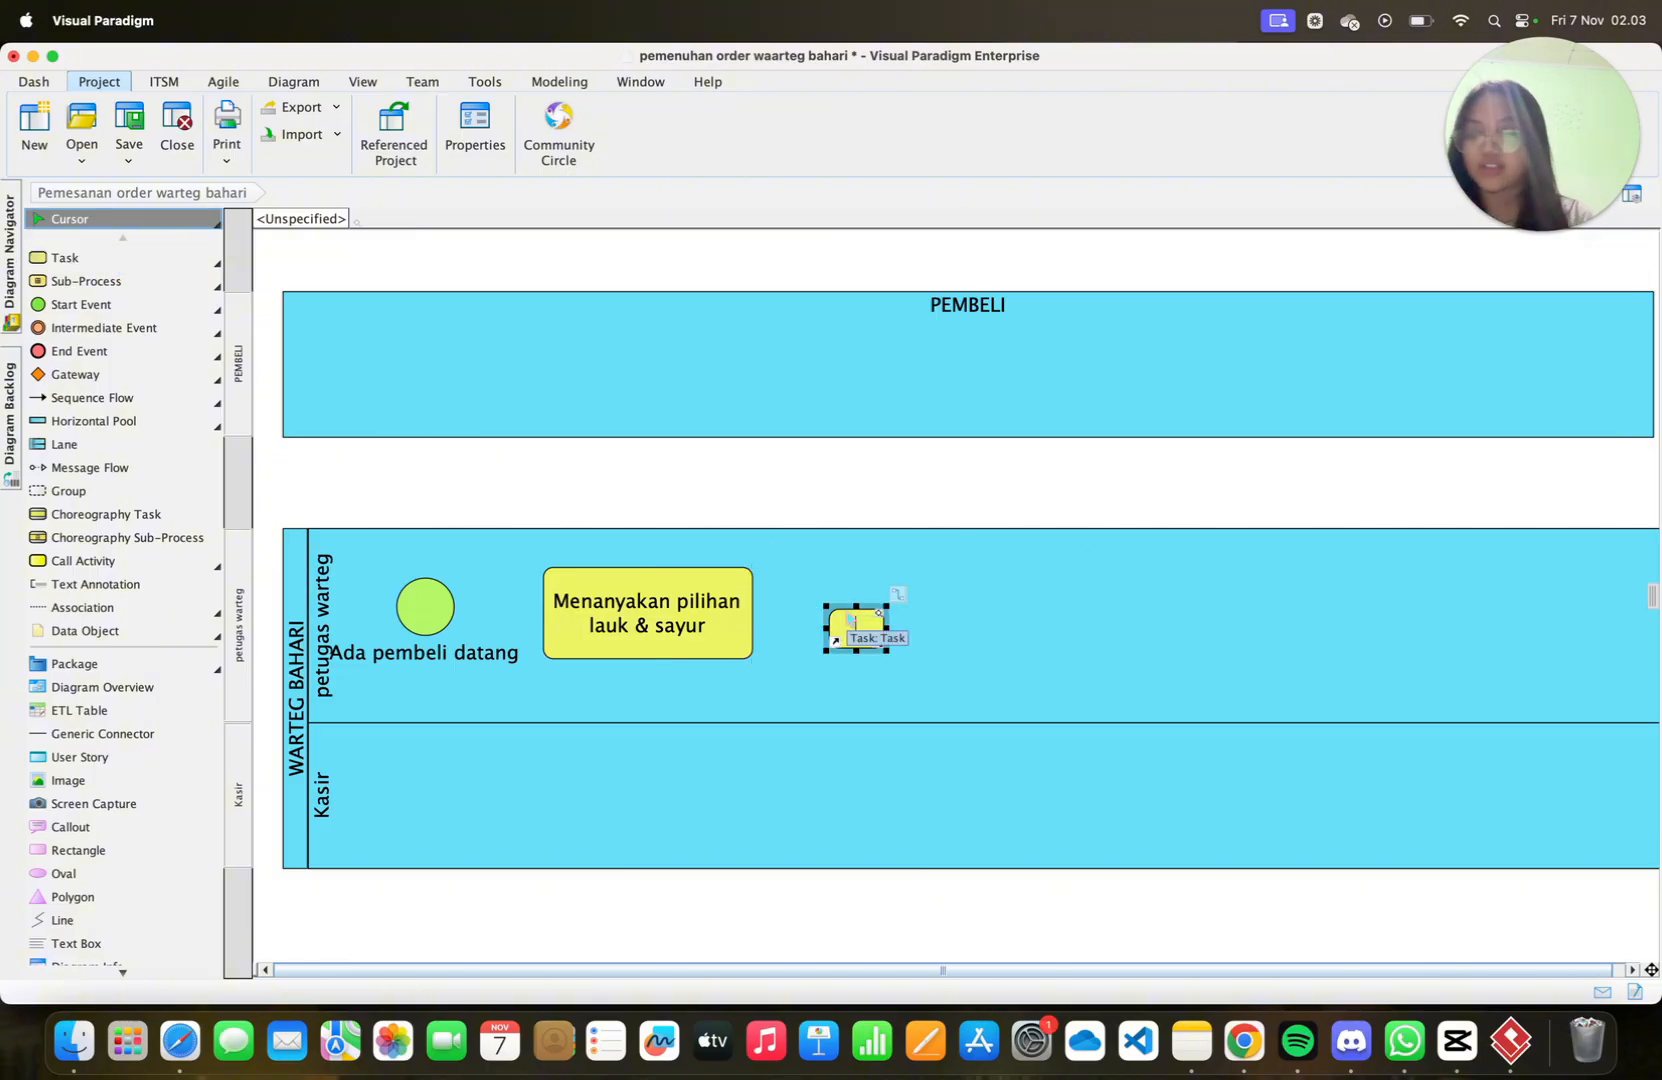
{"action": "type", "text": "Menyiapkan m"}
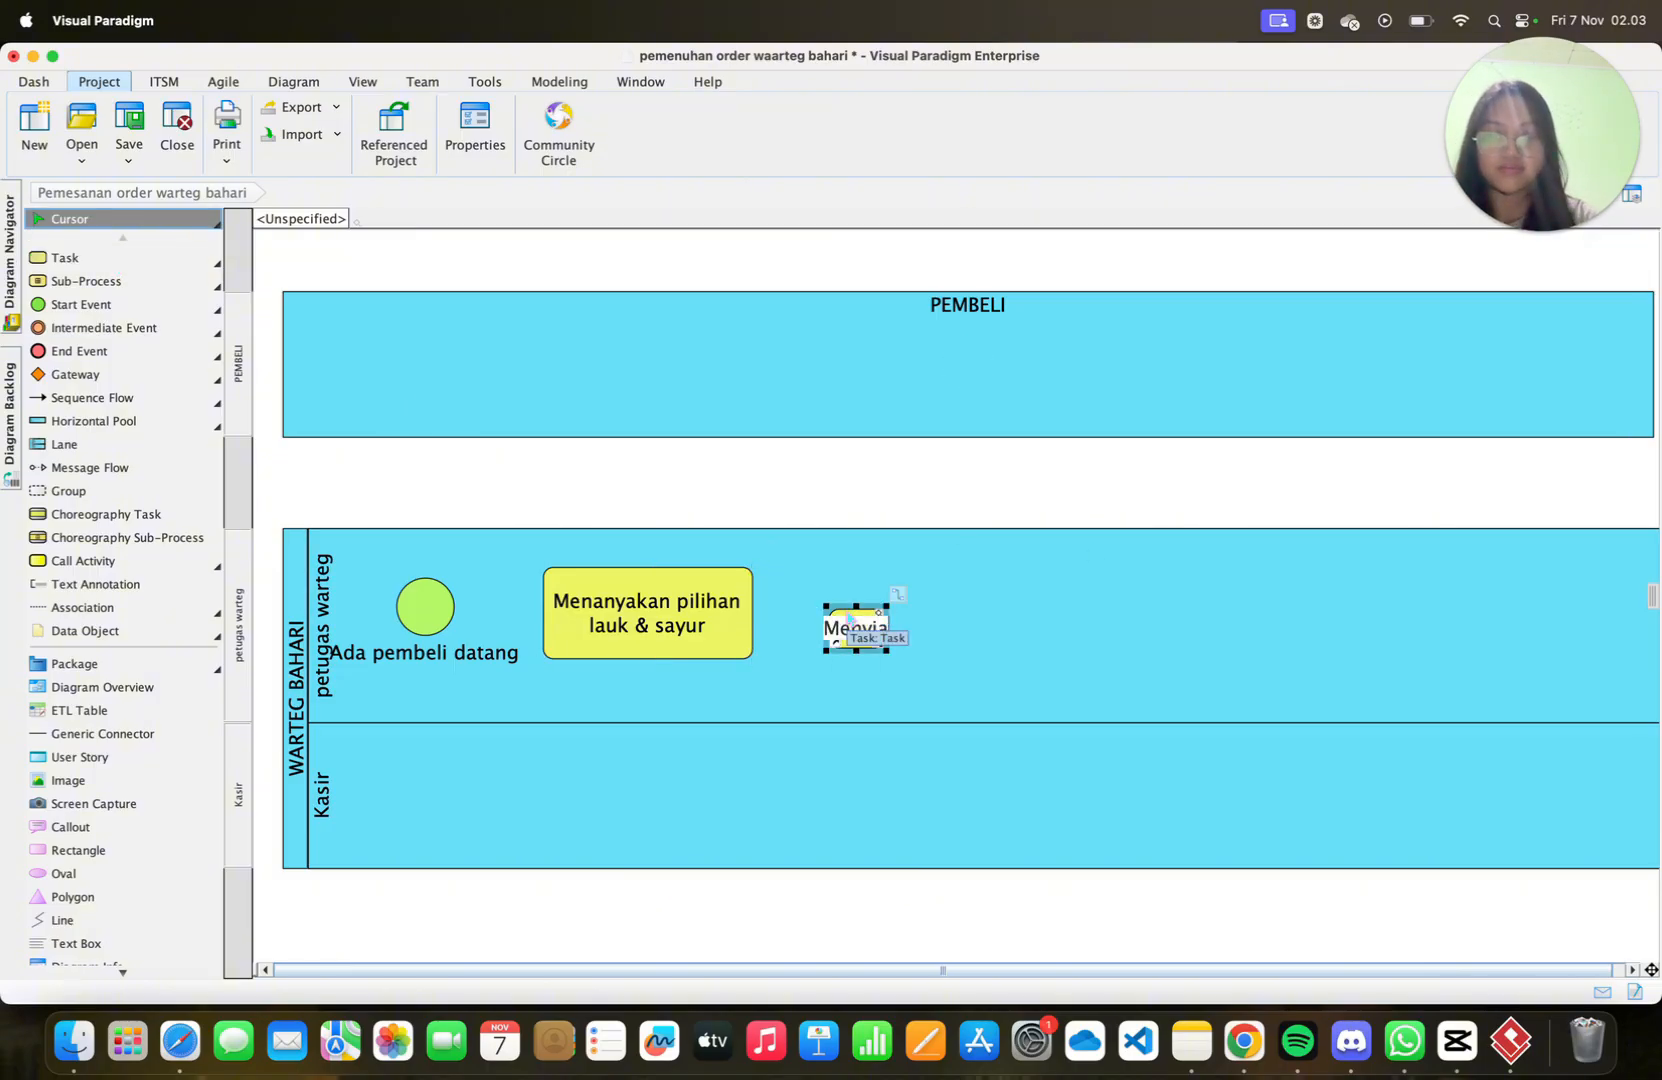
{"action": "type", "text": "akanan"}
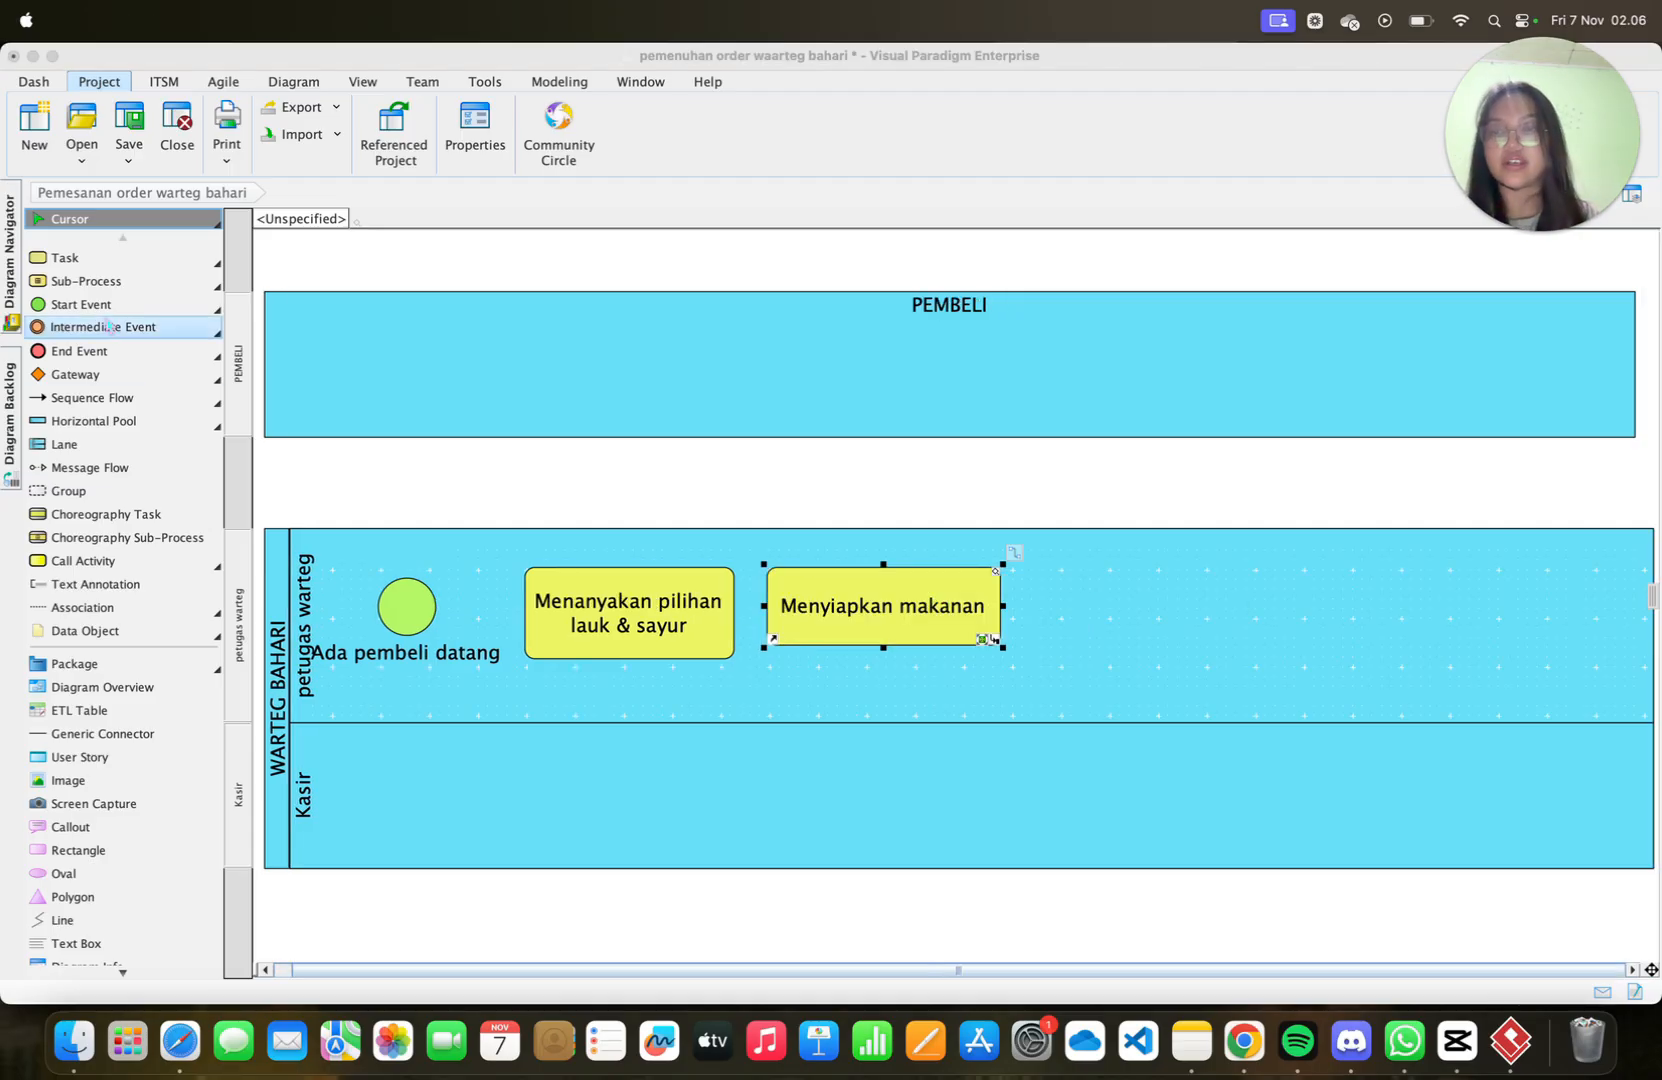
Add a task named "Menyerahkan makanan" after "Menyiapkan makanan" in the petugas warteg lane
{"action": "left_click", "coordinate": [65, 257]}
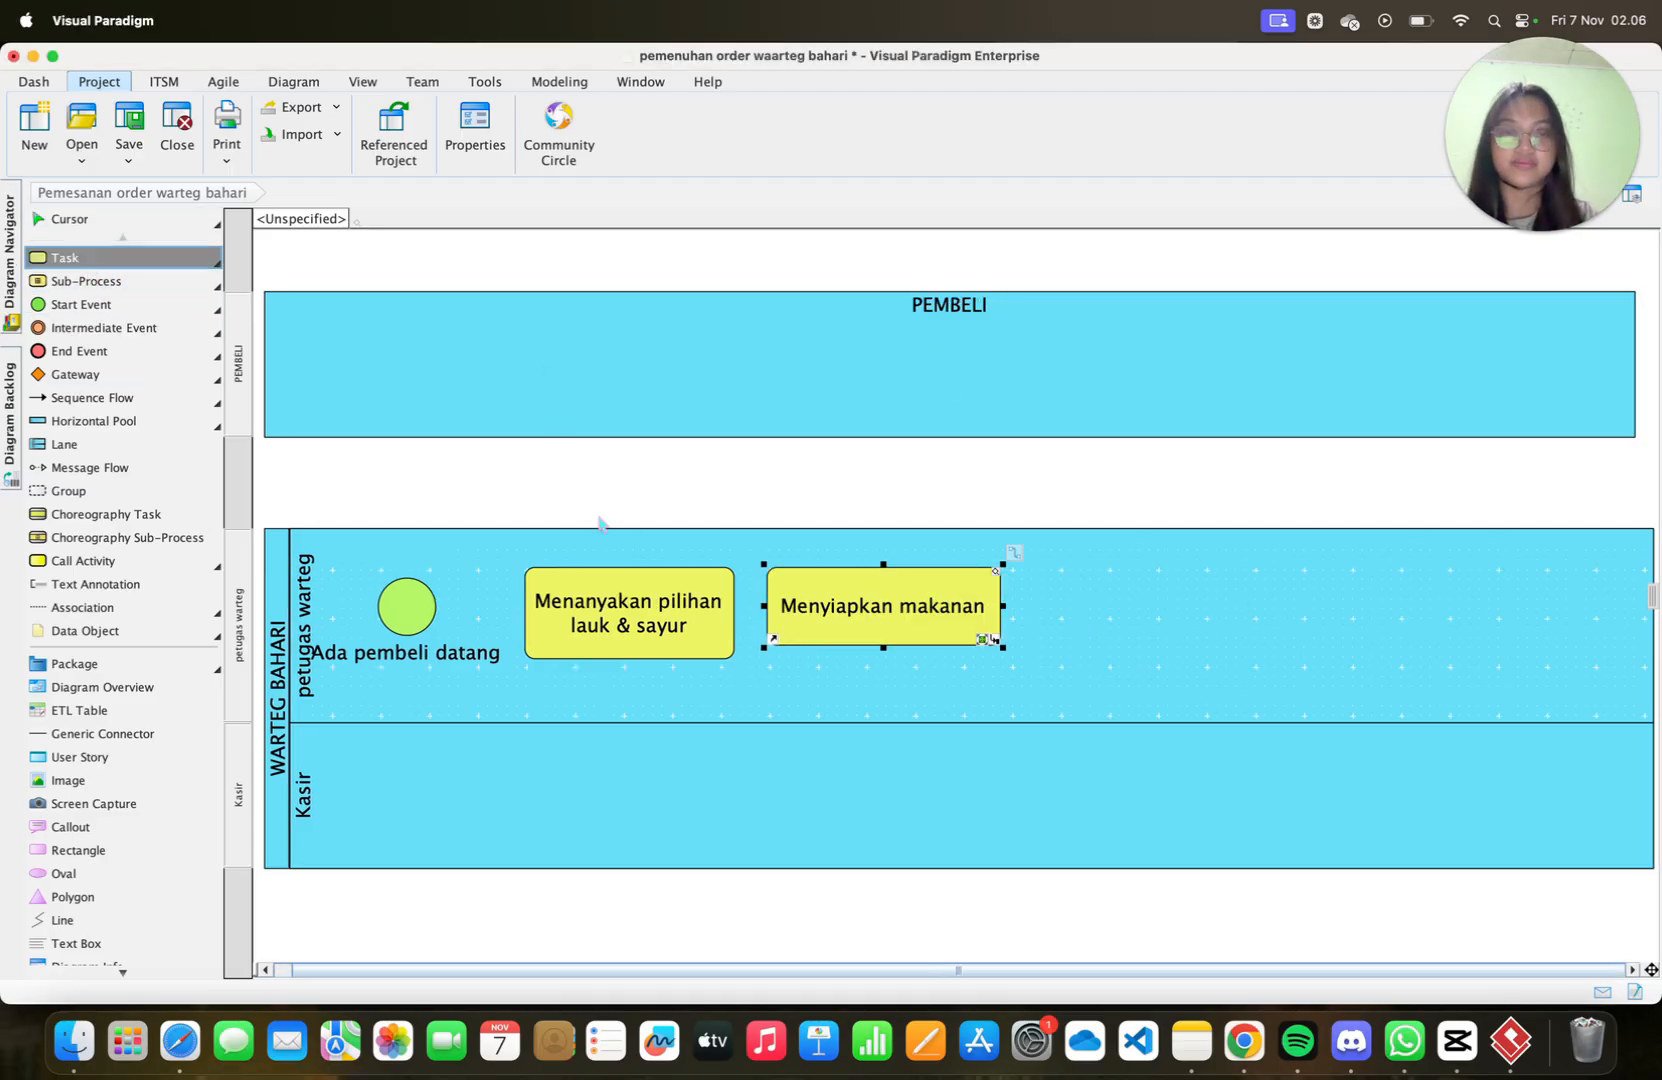
{"action": "left_click", "coordinate": [1098, 632]}
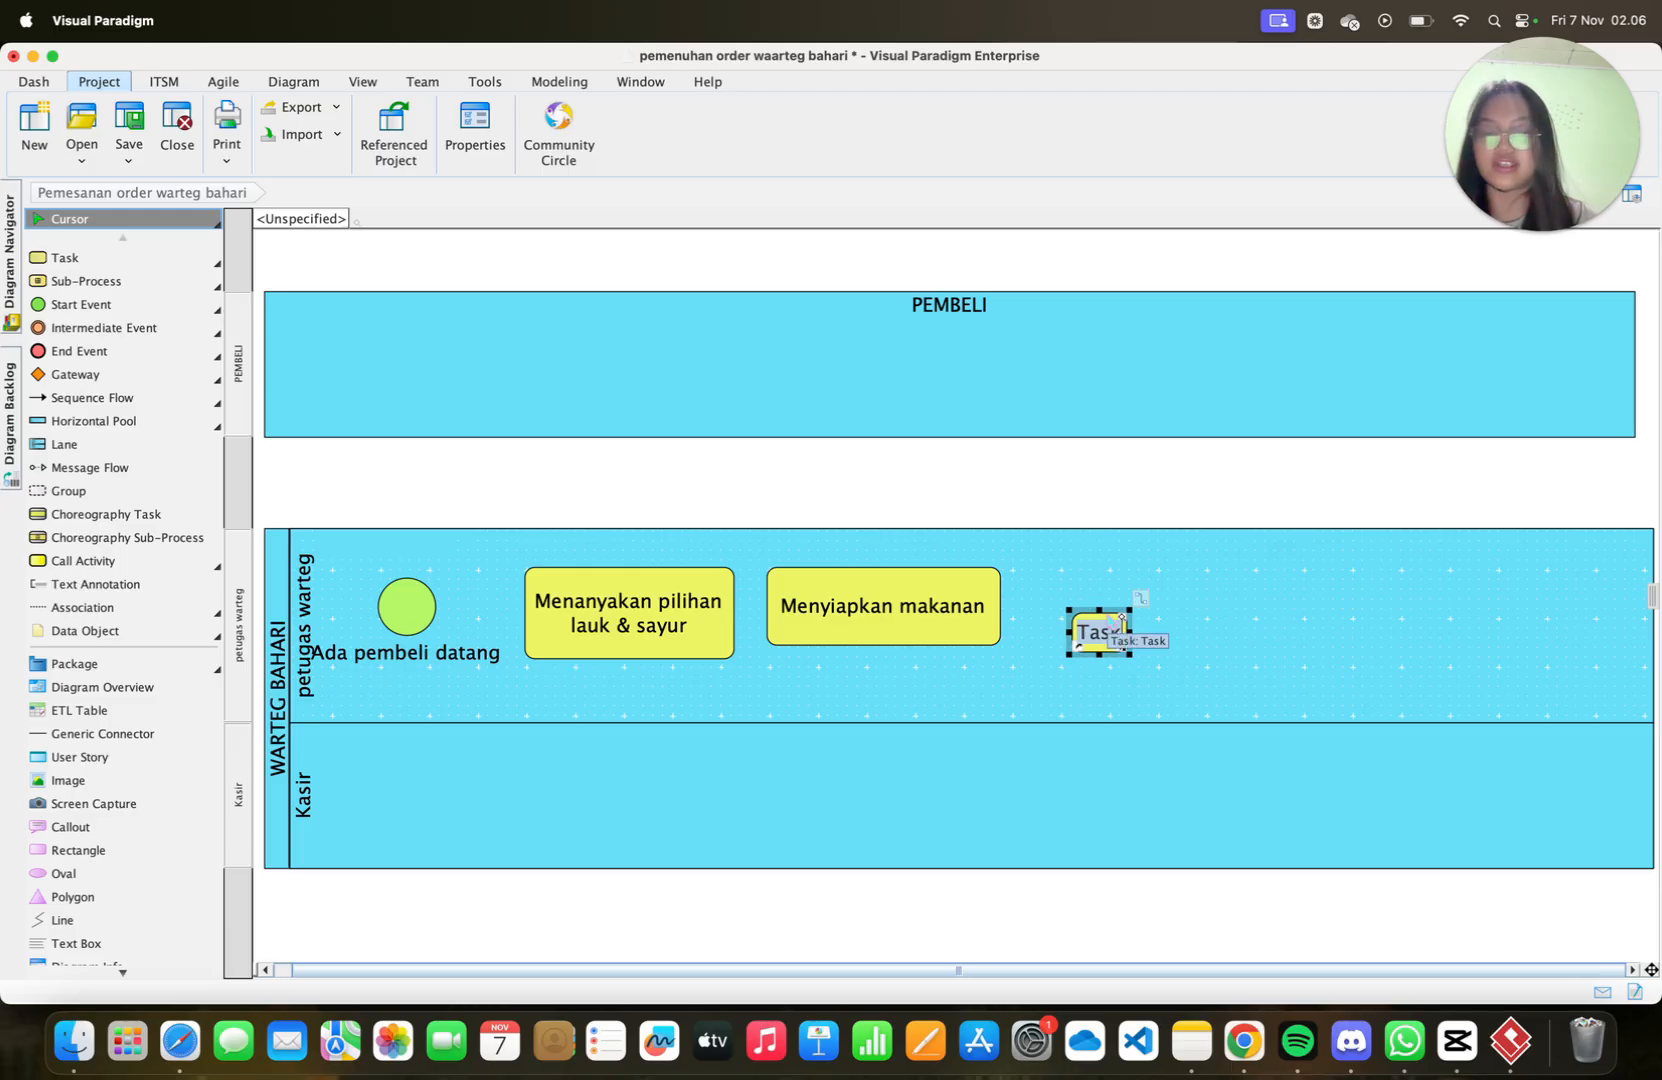
{"action": "key", "text": "BackSpace"}
{"action": "key", "text": "Caps_Lock"}
{"action": "type", "text": "Menyerahkan ma"}
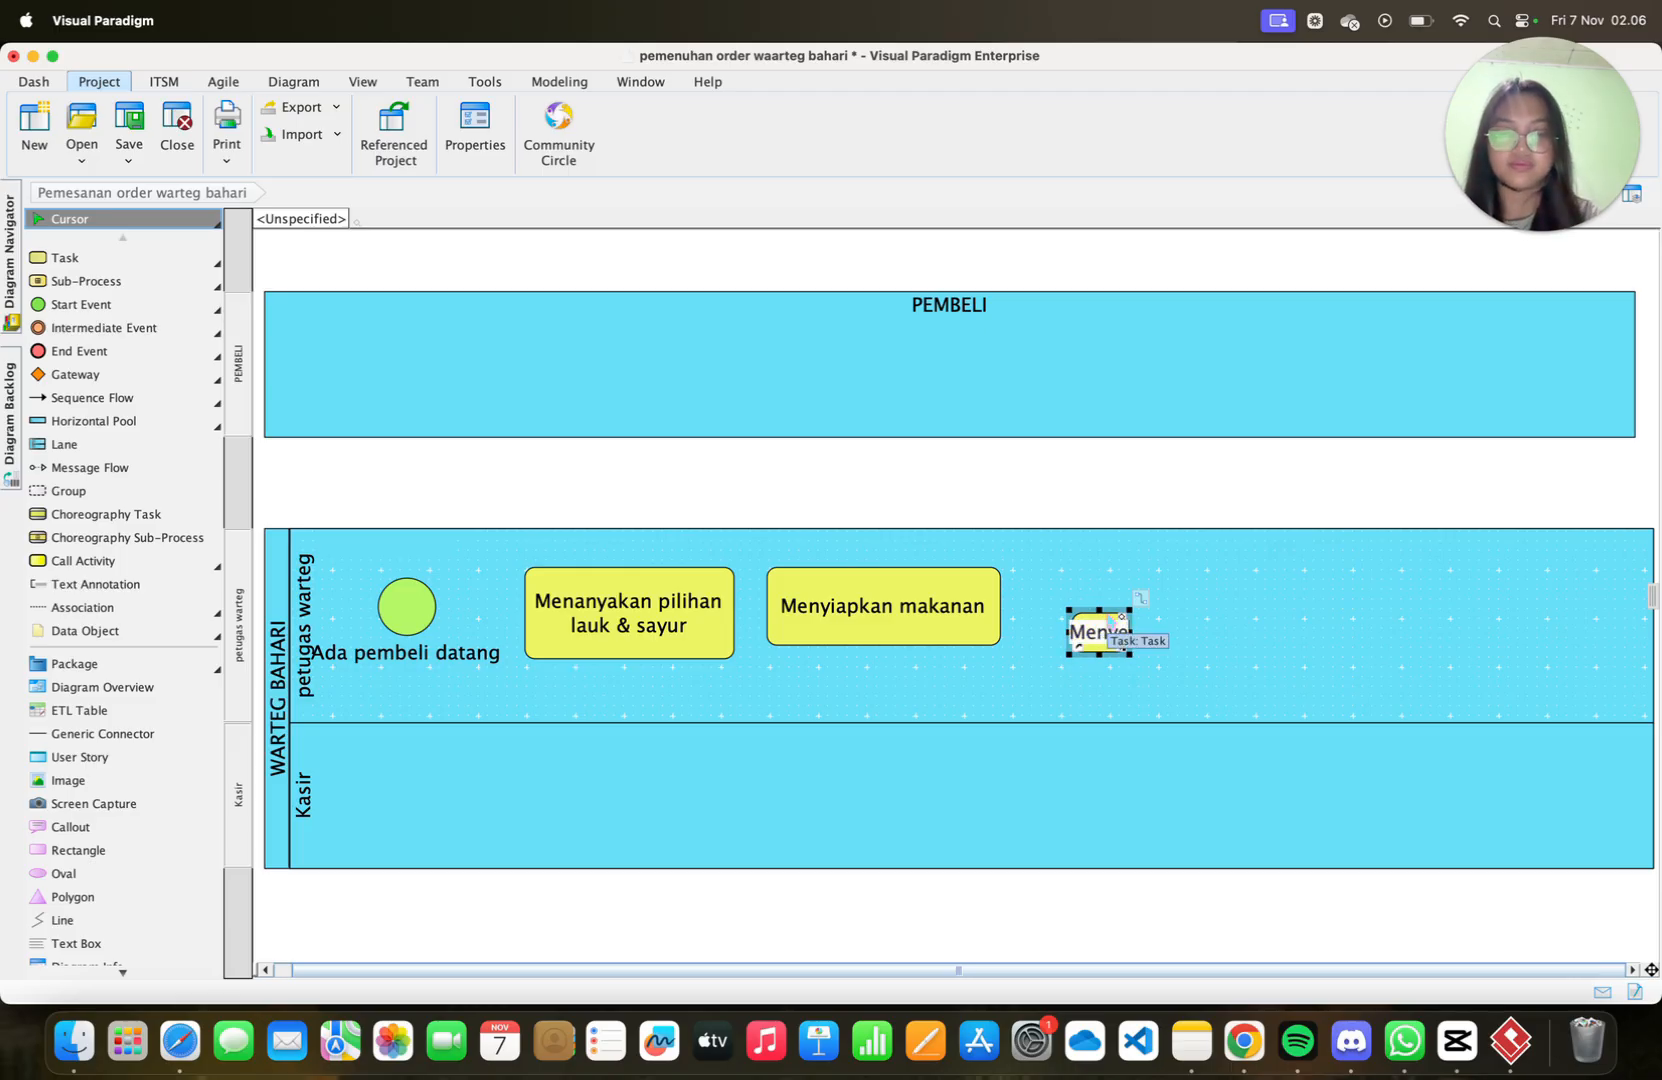
{"action": "type", "text": "kanan"}
{"action": "key", "text": "Return"}
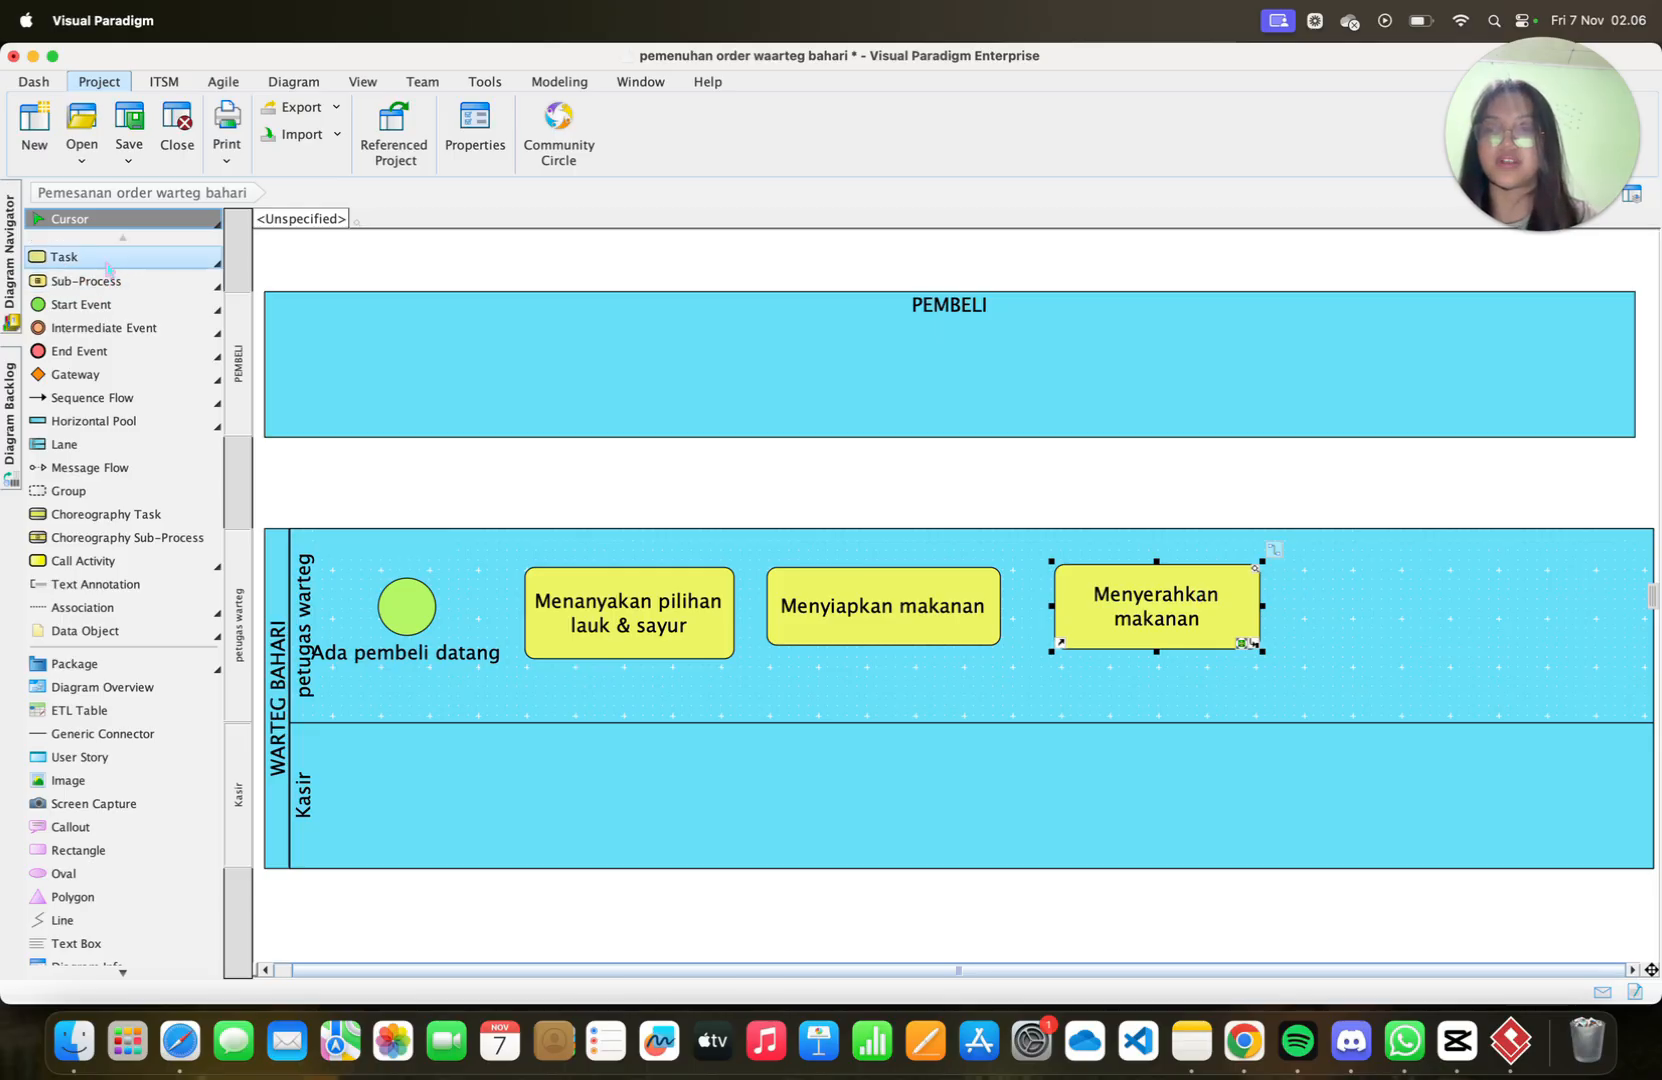
Add a task named "Menerima uang pembayaran" in the Kasir lane, below and slightly beyond "Menyerahkan makanan"
{"action": "left_click", "coordinate": [65, 257]}
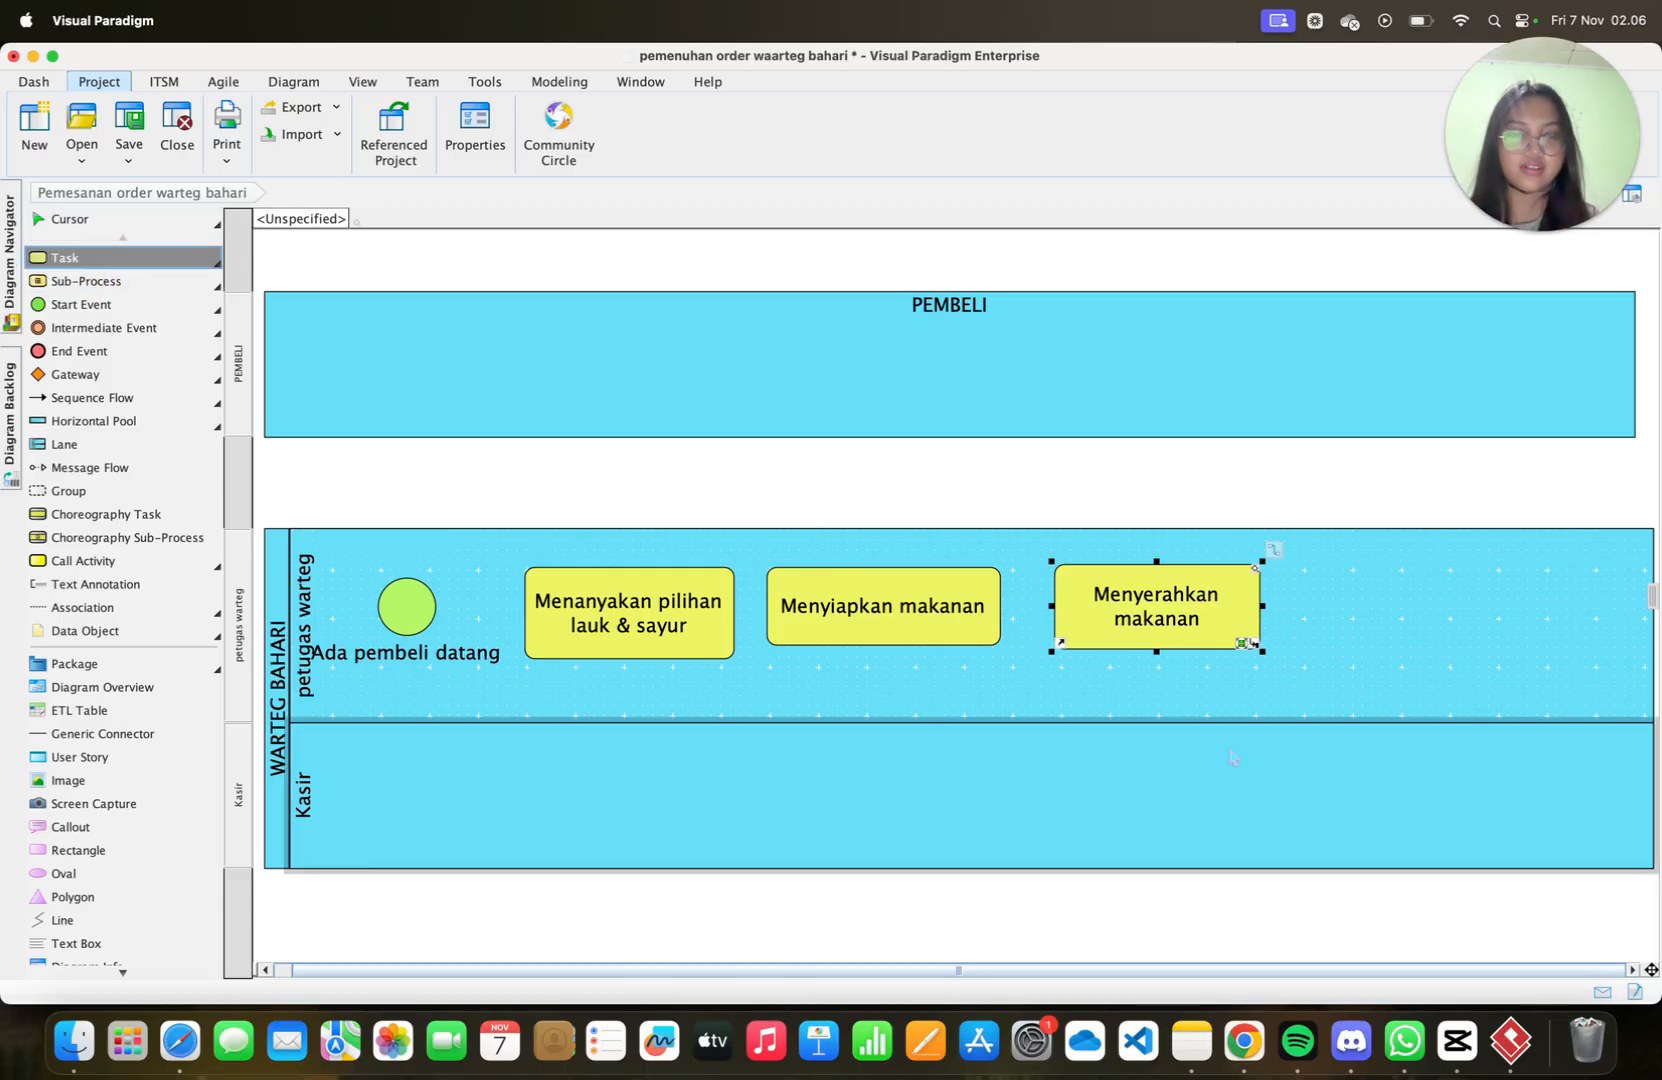
{"action": "left_click", "coordinate": [1250, 781]}
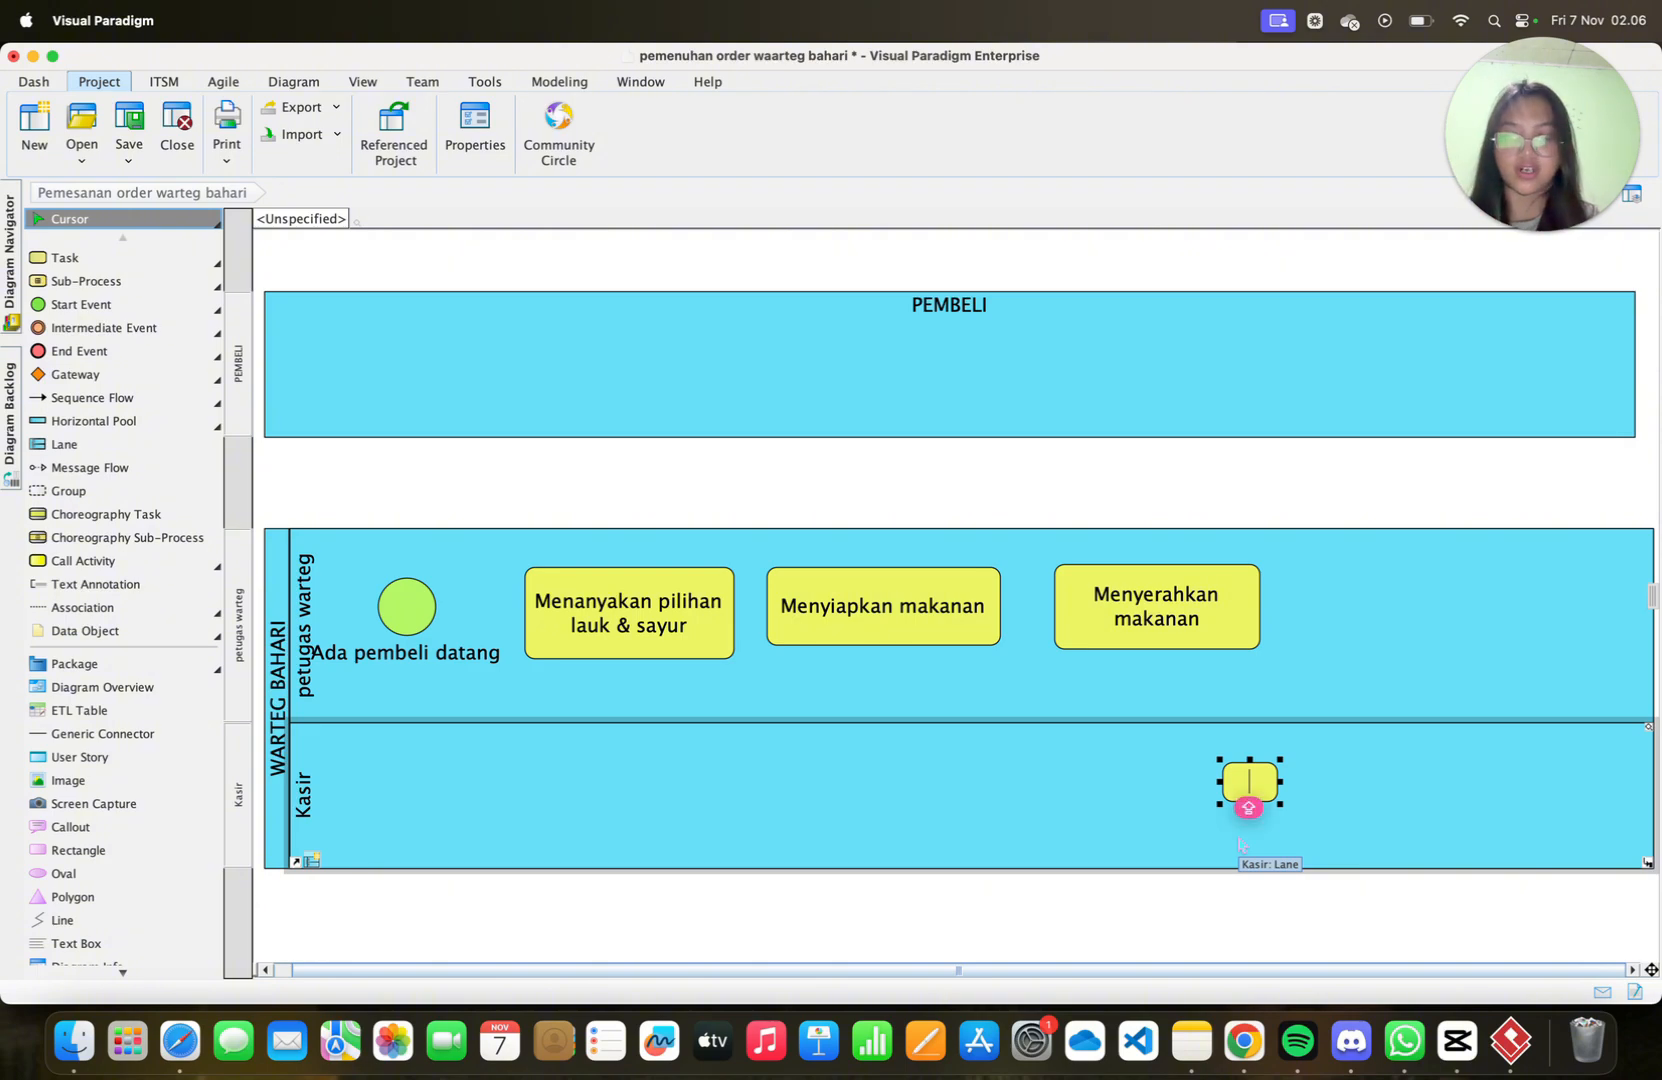
{"action": "type", "text": "Menerima uan"}
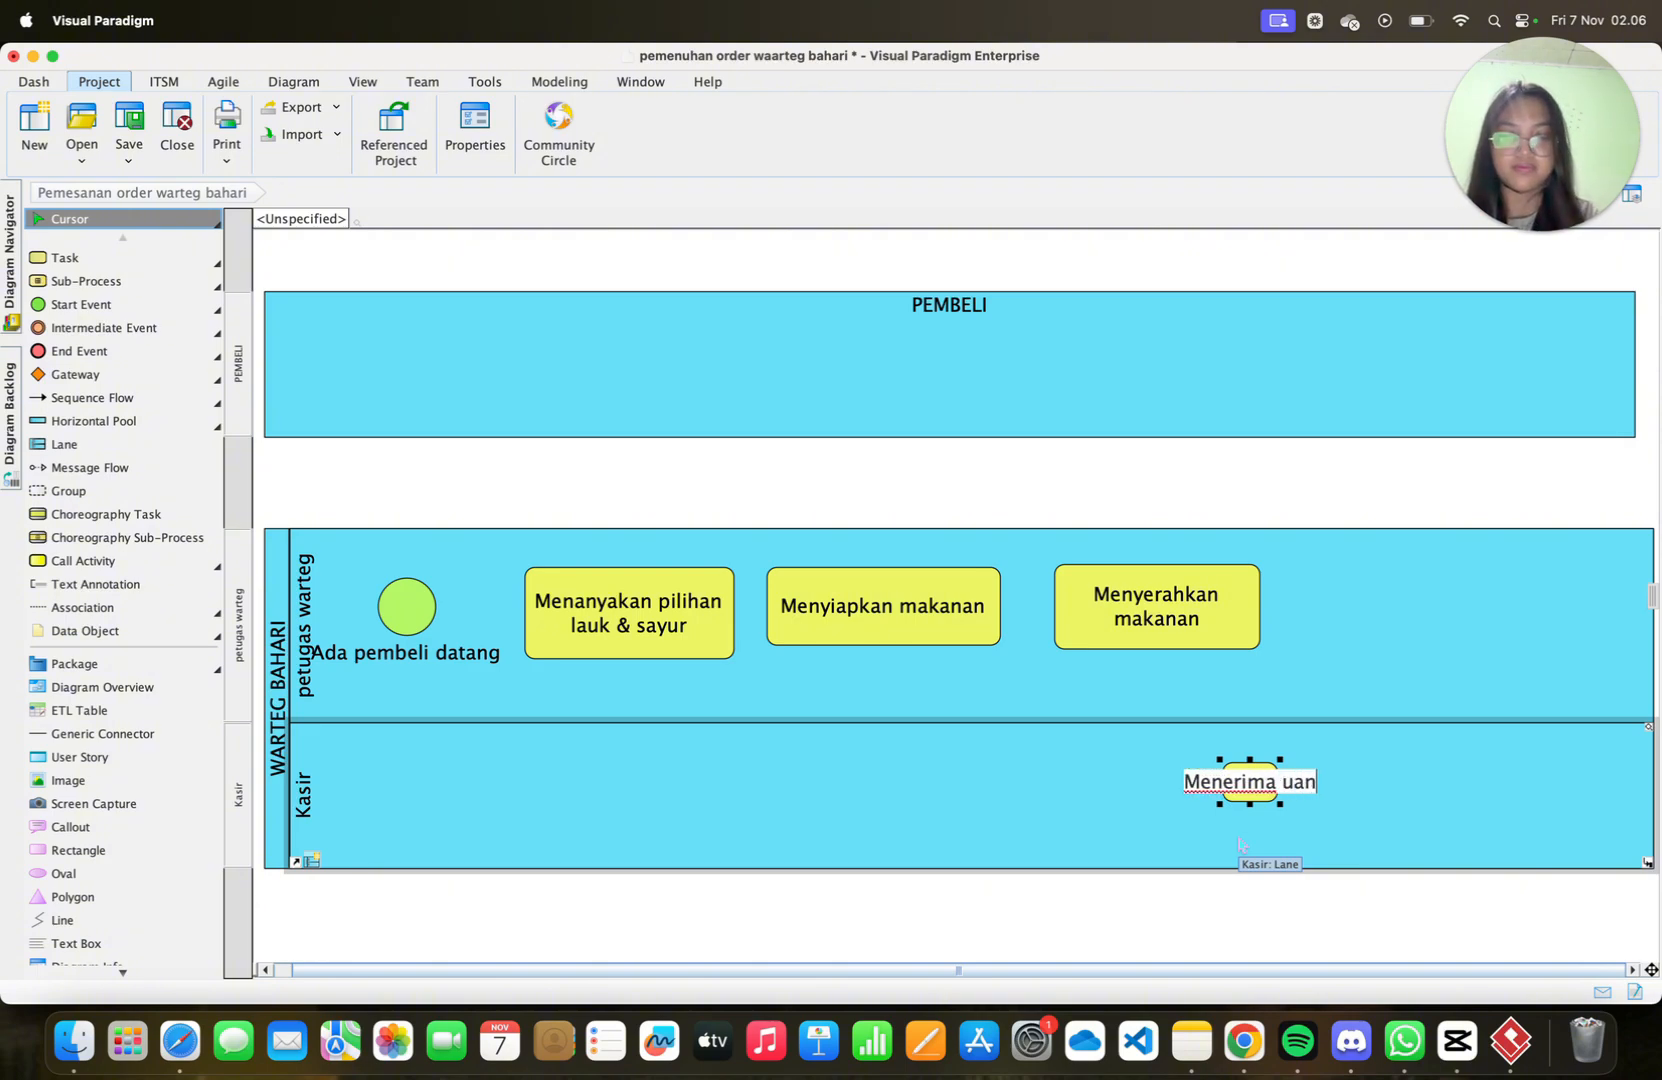
{"action": "type", "text": "g pembayaran"}
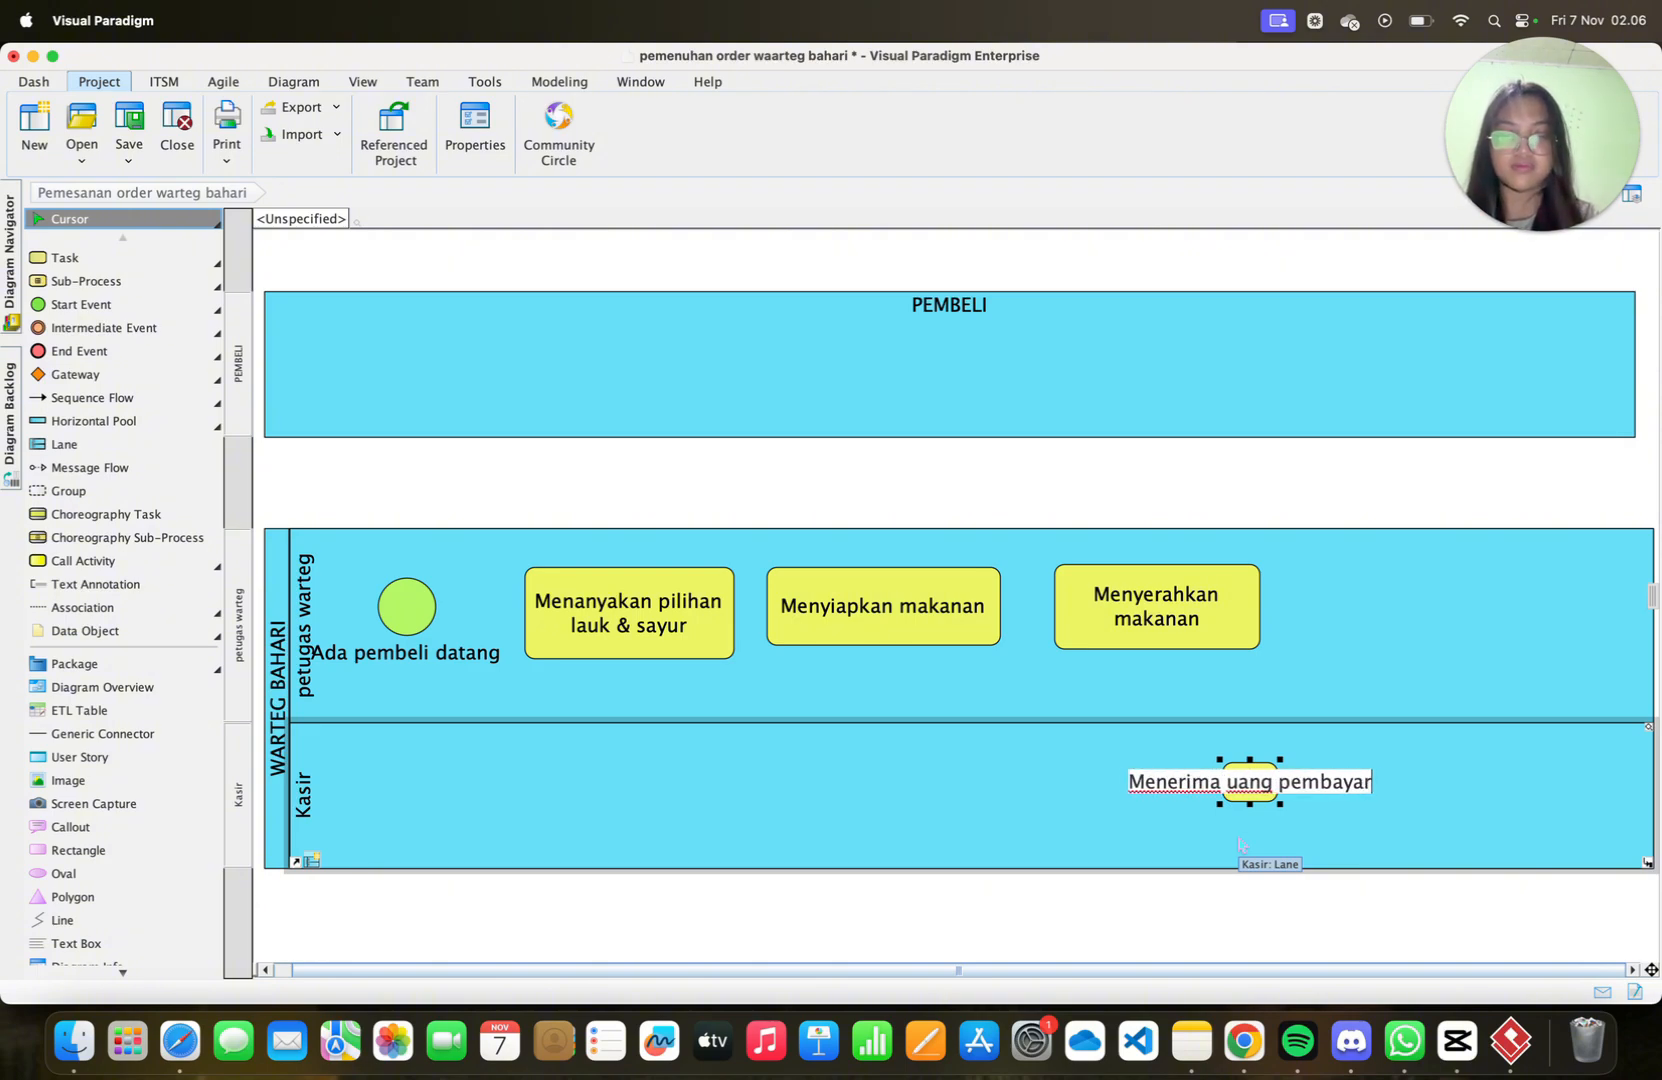
{"action": "key", "text": "Return"}
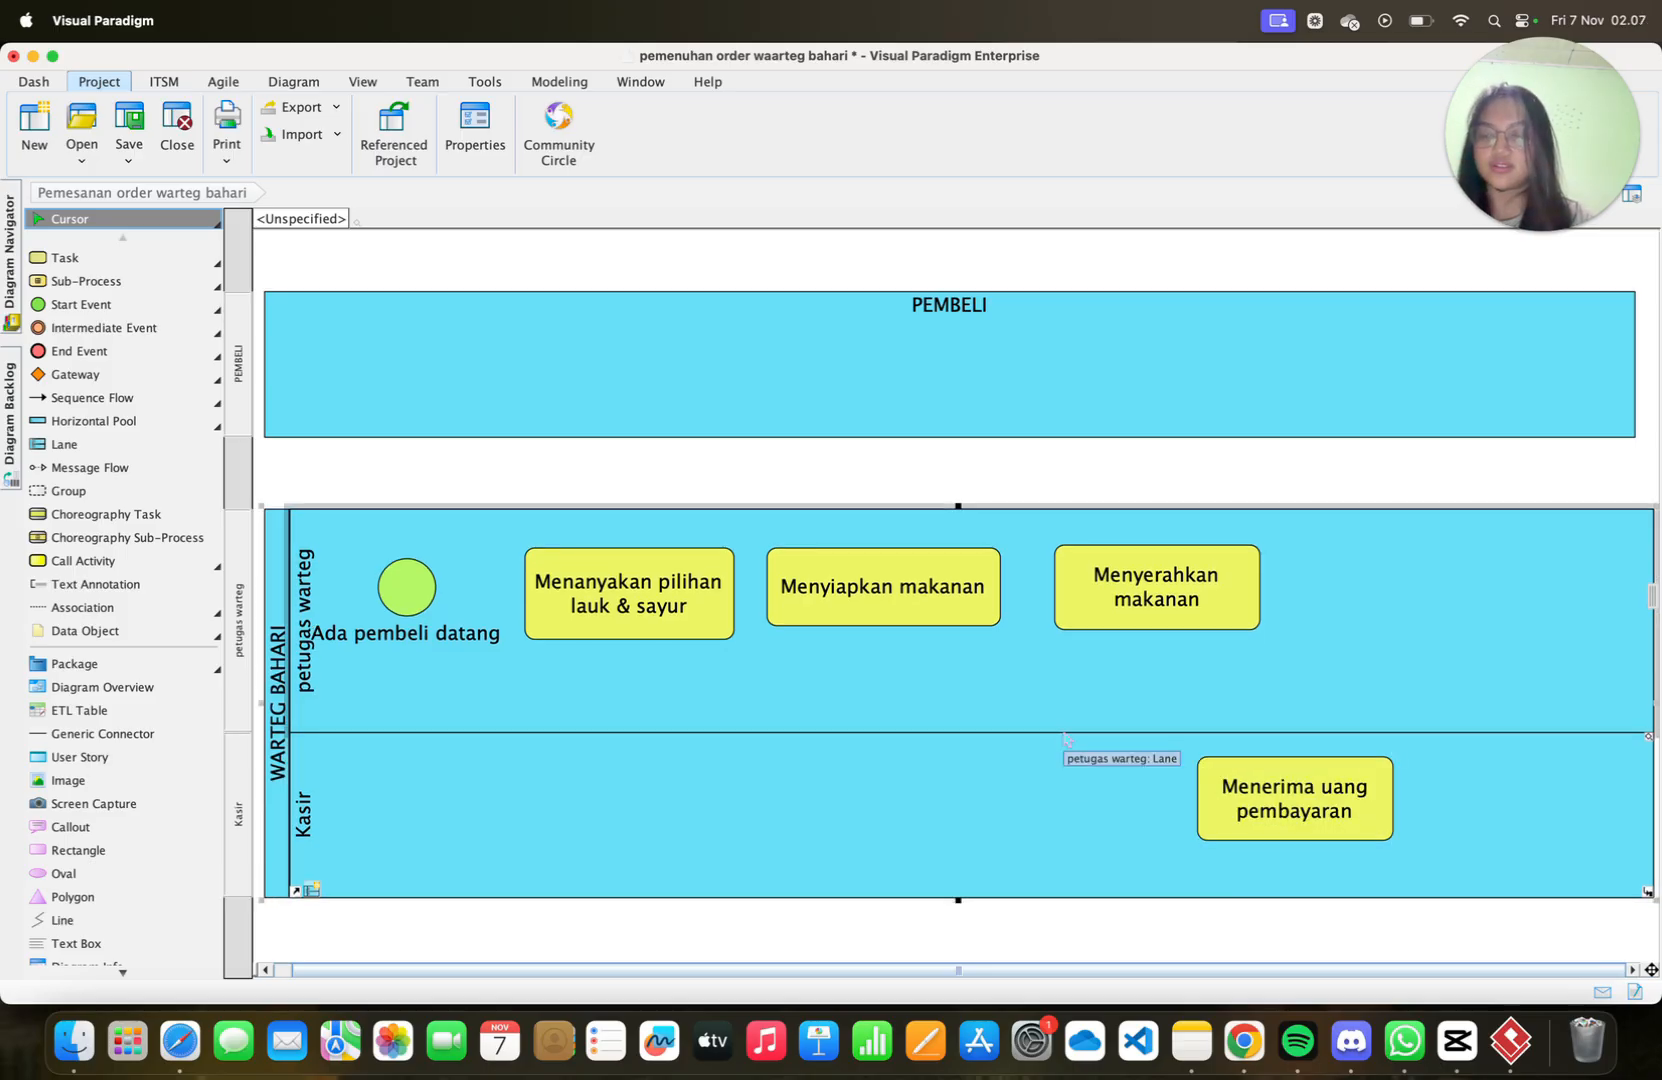
{"action": "left_click", "coordinate": [1066, 738]}
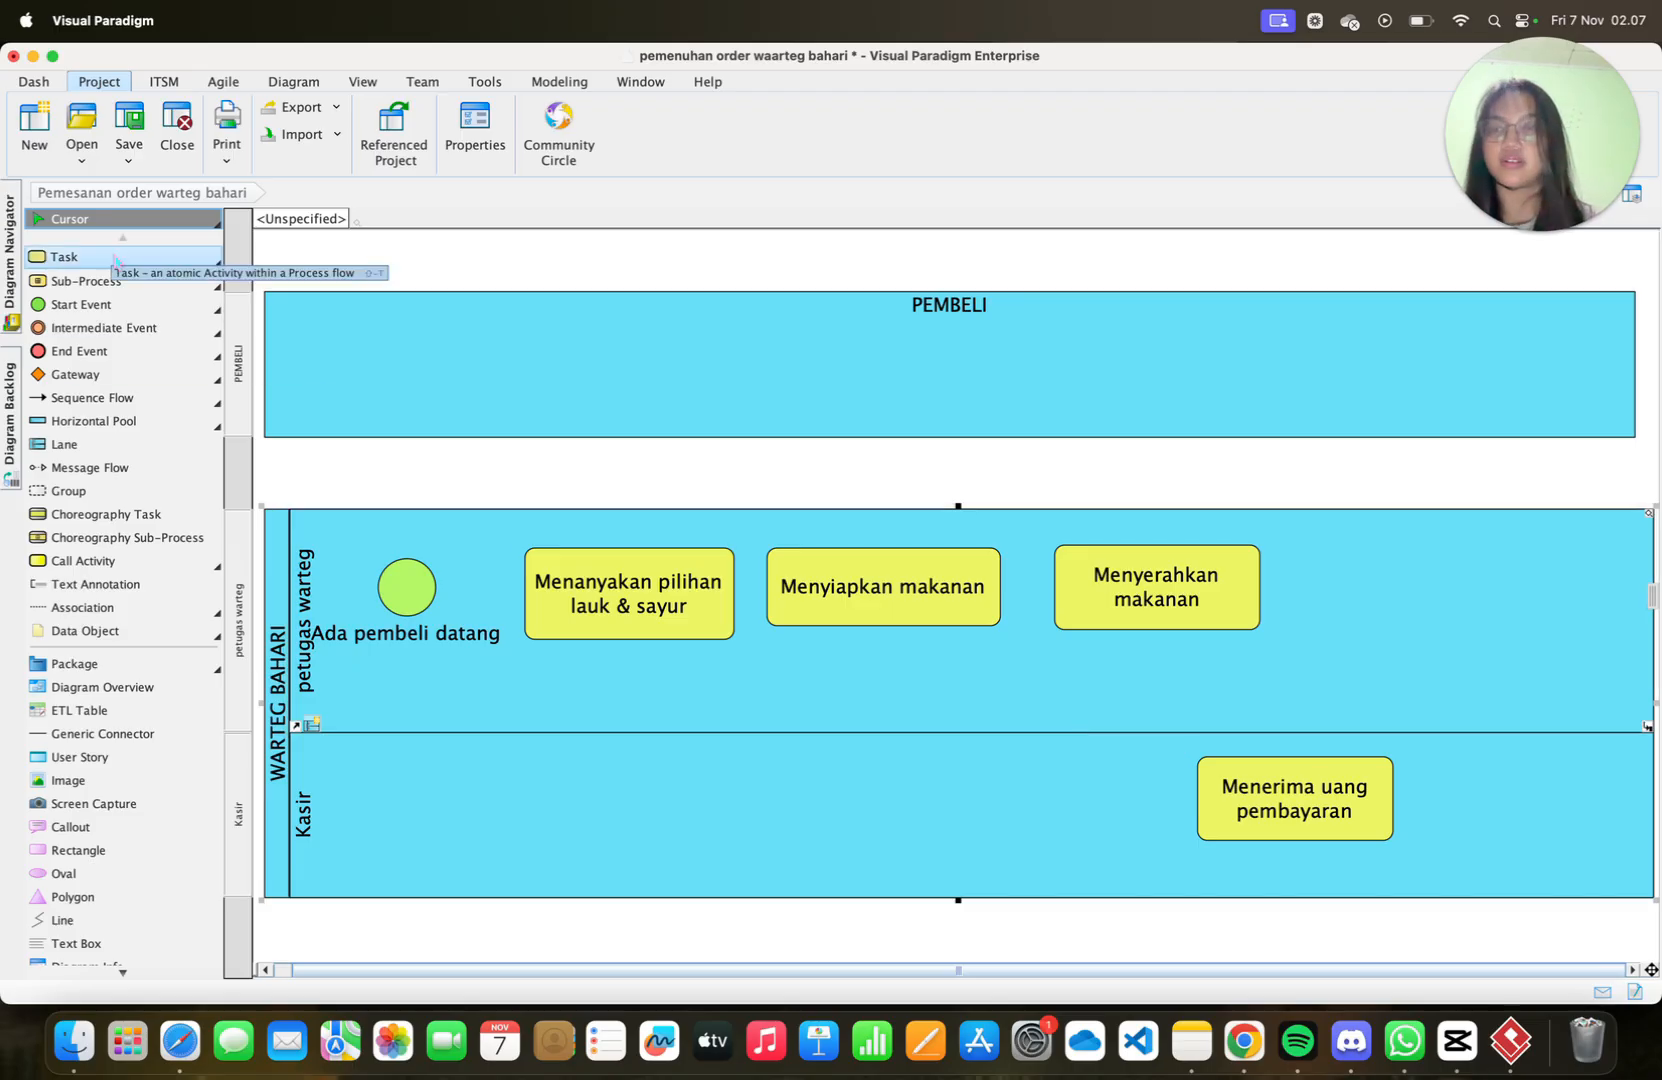
Add an enlarged end event named "Makanan sudah dibayar oleh pembeli" at the end of the Kasir lane and nudge the payment task slightly upward
{"action": "left_click", "coordinate": [79, 351]}
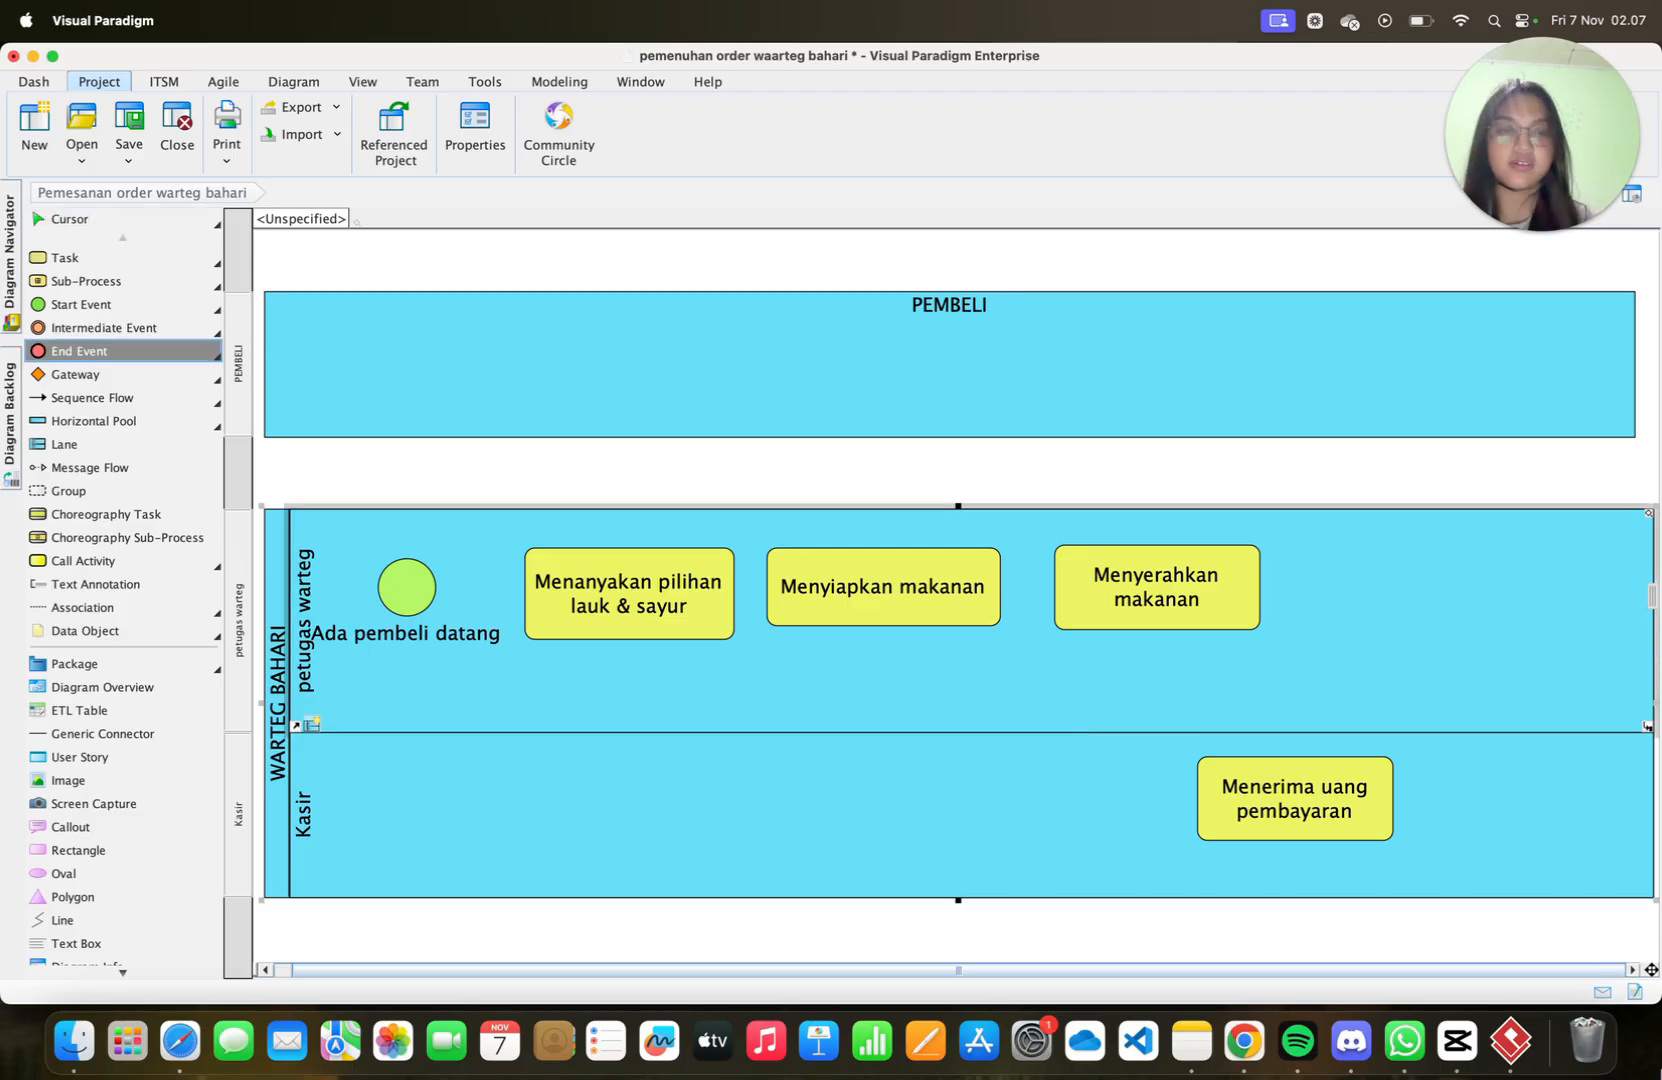
{"action": "left_click", "coordinate": [1545, 806]}
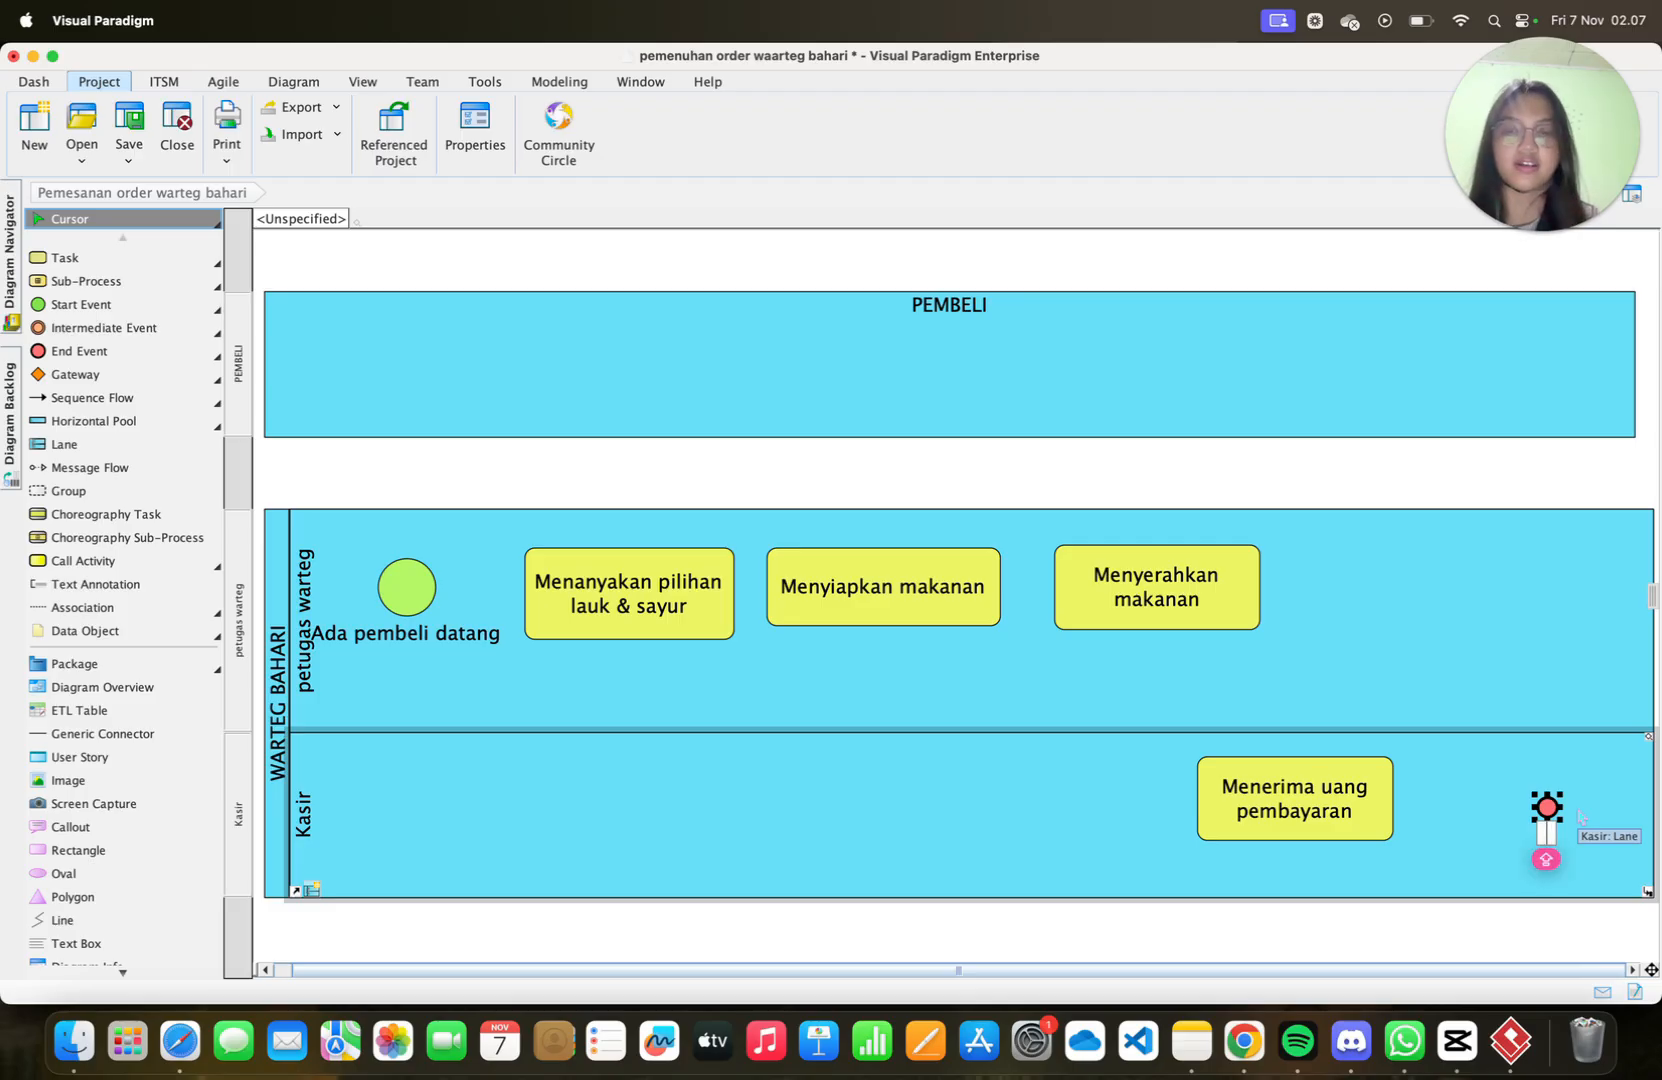
{"action": "type", "text": "Makanan sudah dibayar"}
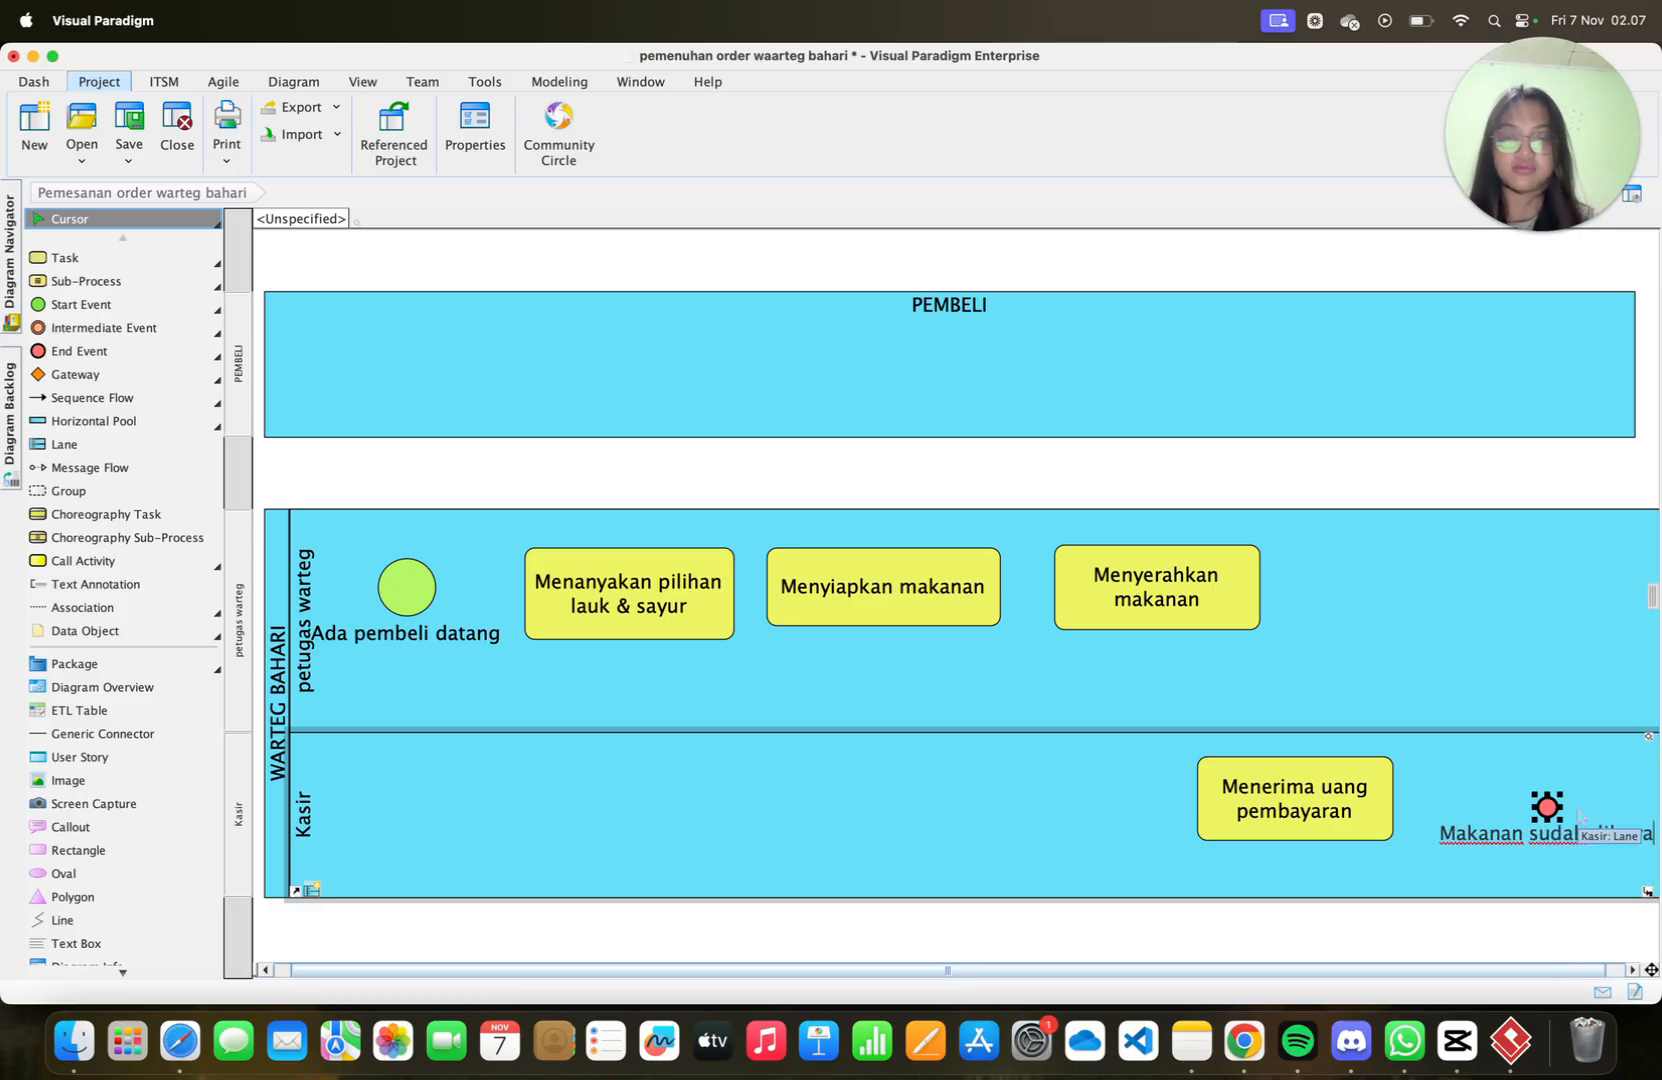
{"action": "type", "text": " oleh pembeli"}
{"action": "left_click_drag", "start_coordinate": [1491, 794], "coordinate": [1457, 832]}
{"action": "left_click_drag", "start_coordinate": [1225, 800], "coordinate": [1227, 788]}
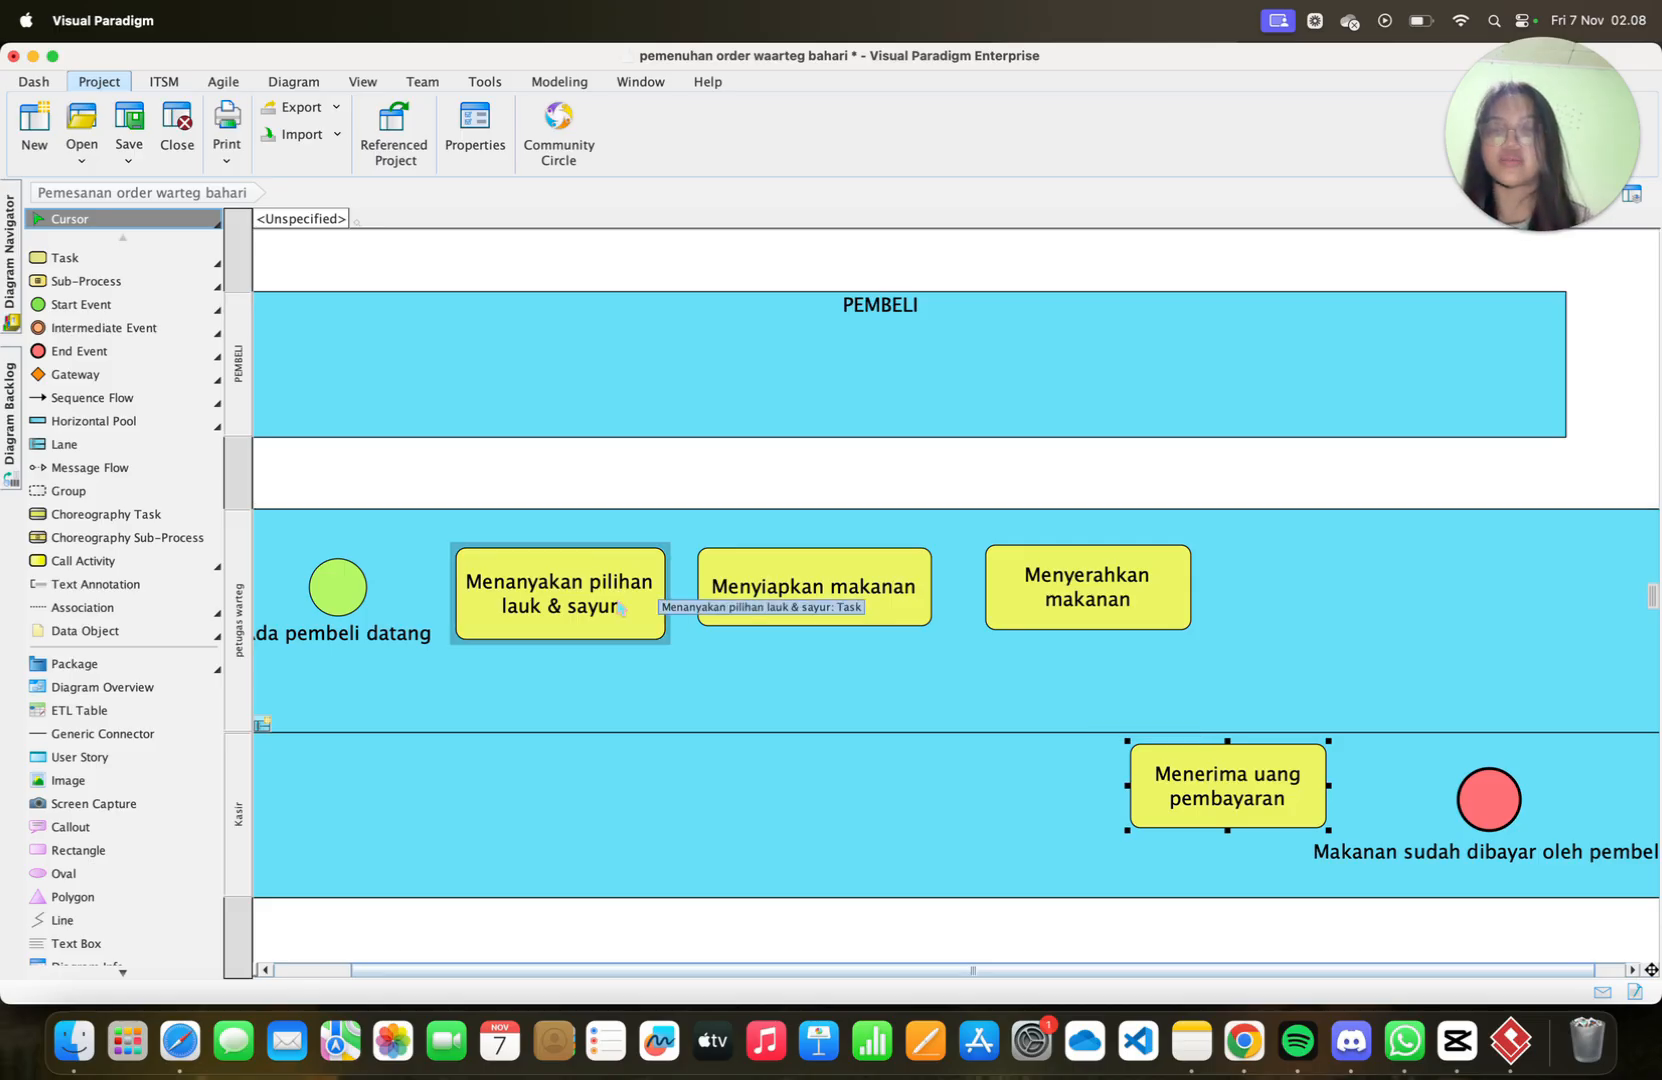
Connect the start event, "Menanyakan pilihan lauk & sayur", "Menyiapkan makanan" and "Menyerahkan makanan" in order with sequence flows
{"action": "left_click", "coordinate": [79, 398]}
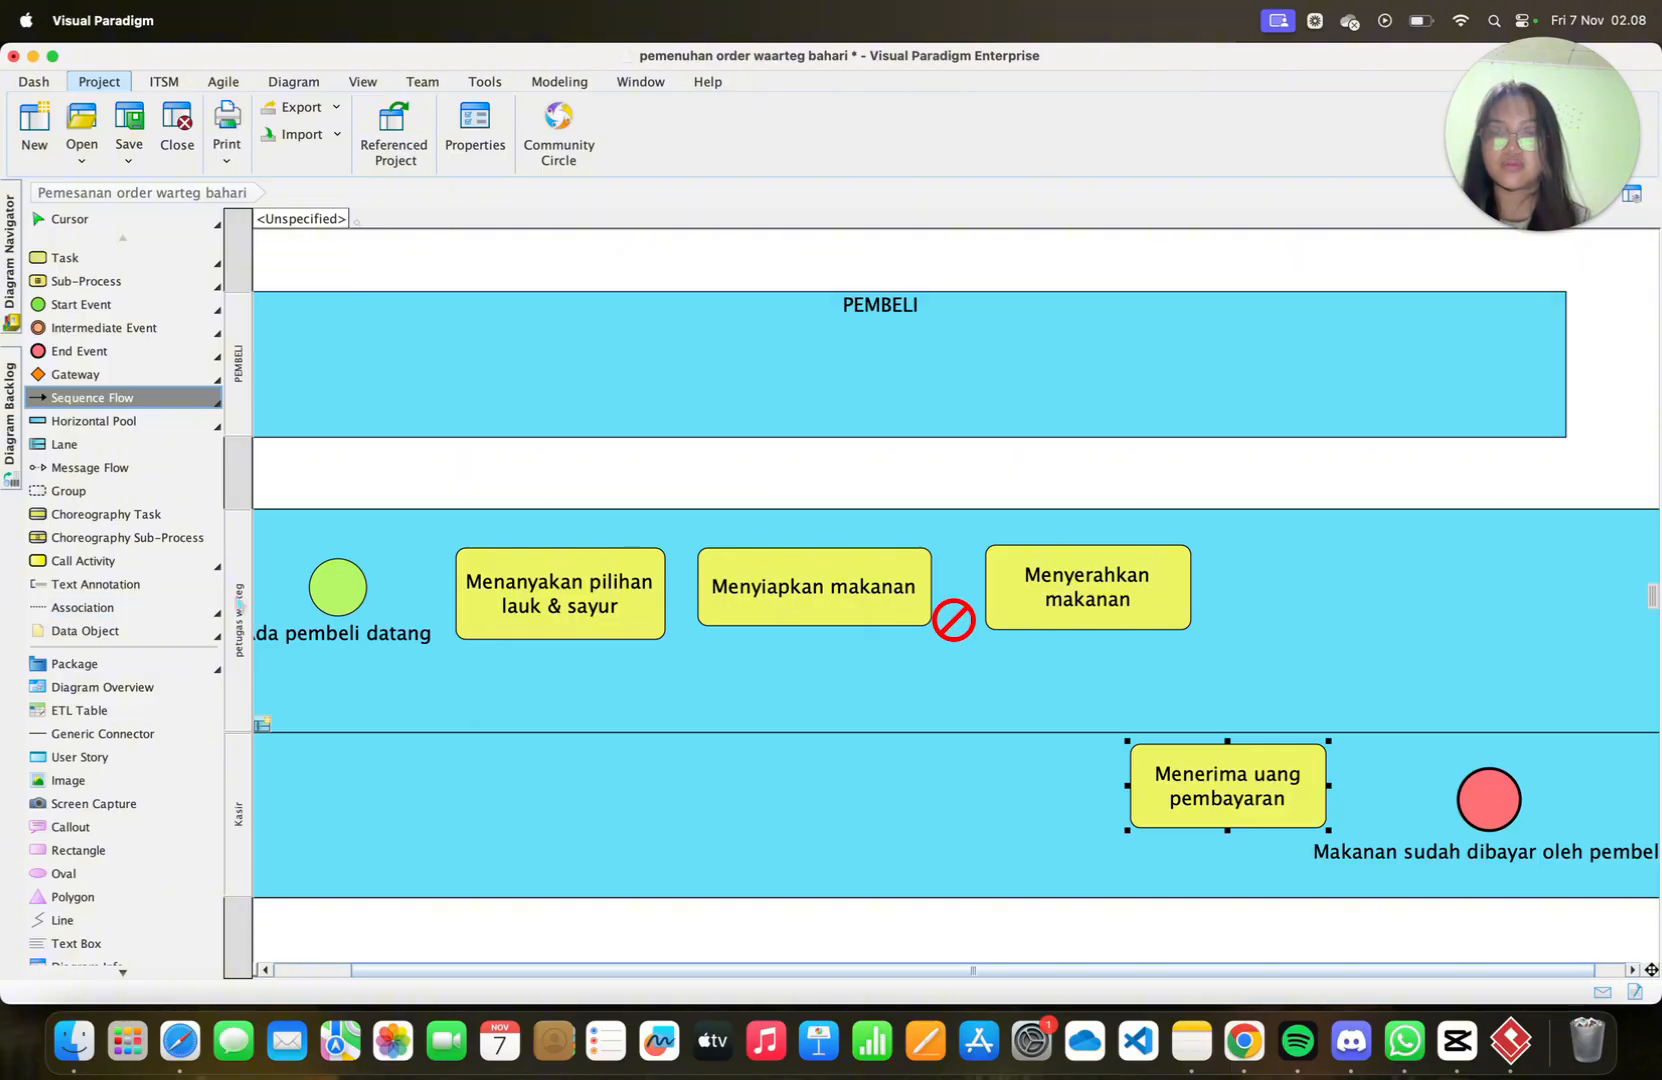
{"action": "left_click", "coordinate": [347, 598]}
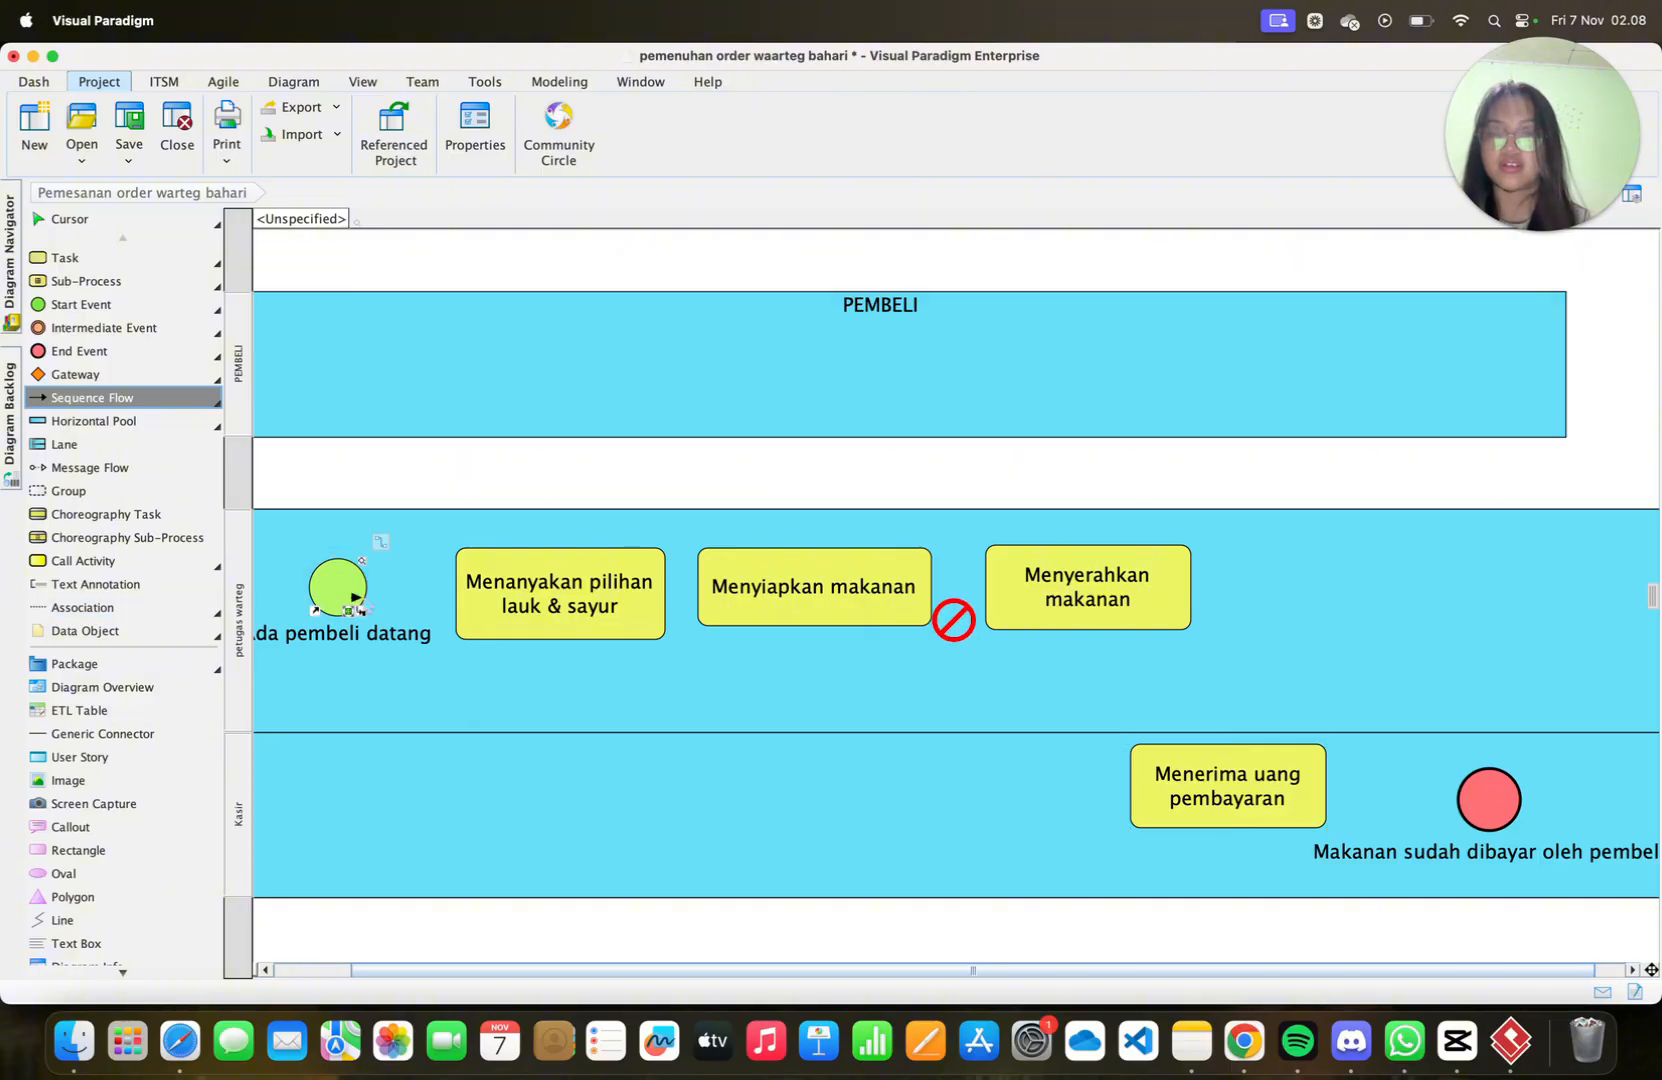
{"action": "left_click_drag", "start_coordinate": [352, 598], "coordinate": [486, 606]}
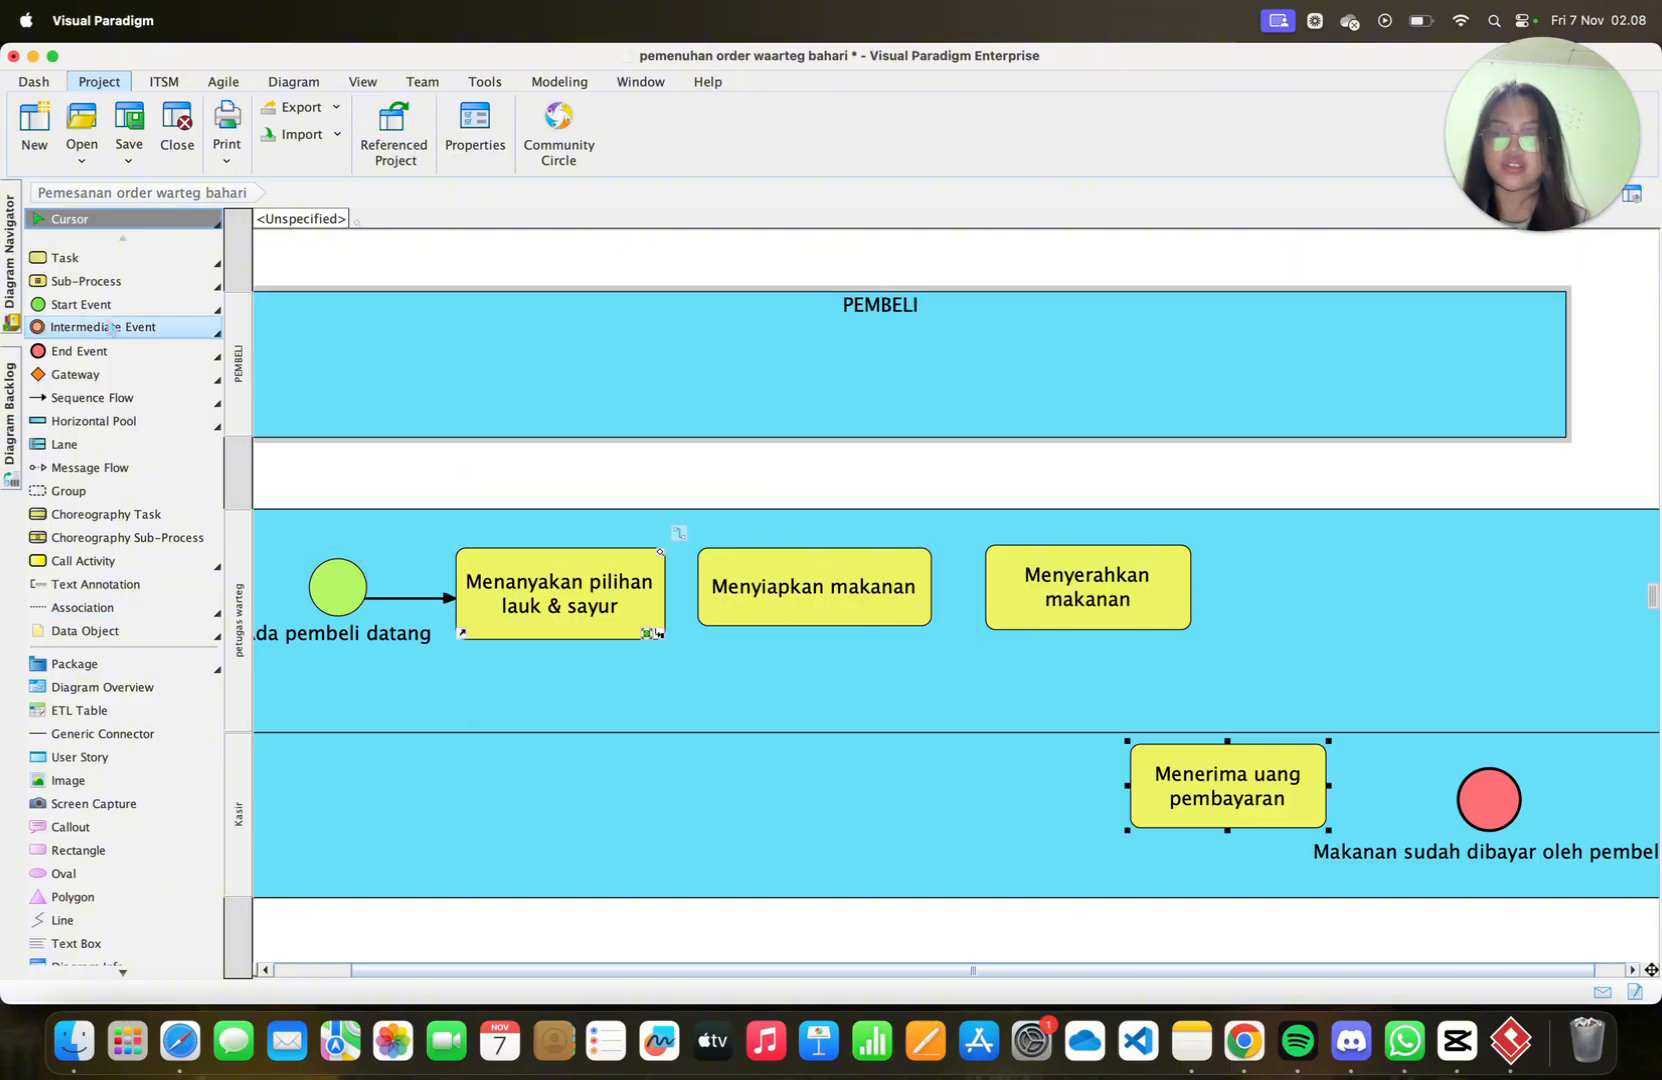
{"action": "left_click", "coordinate": [79, 398]}
{"action": "left_click_drag", "start_coordinate": [628, 572], "coordinate": [750, 586]}
{"action": "left_click", "coordinate": [80, 561]}
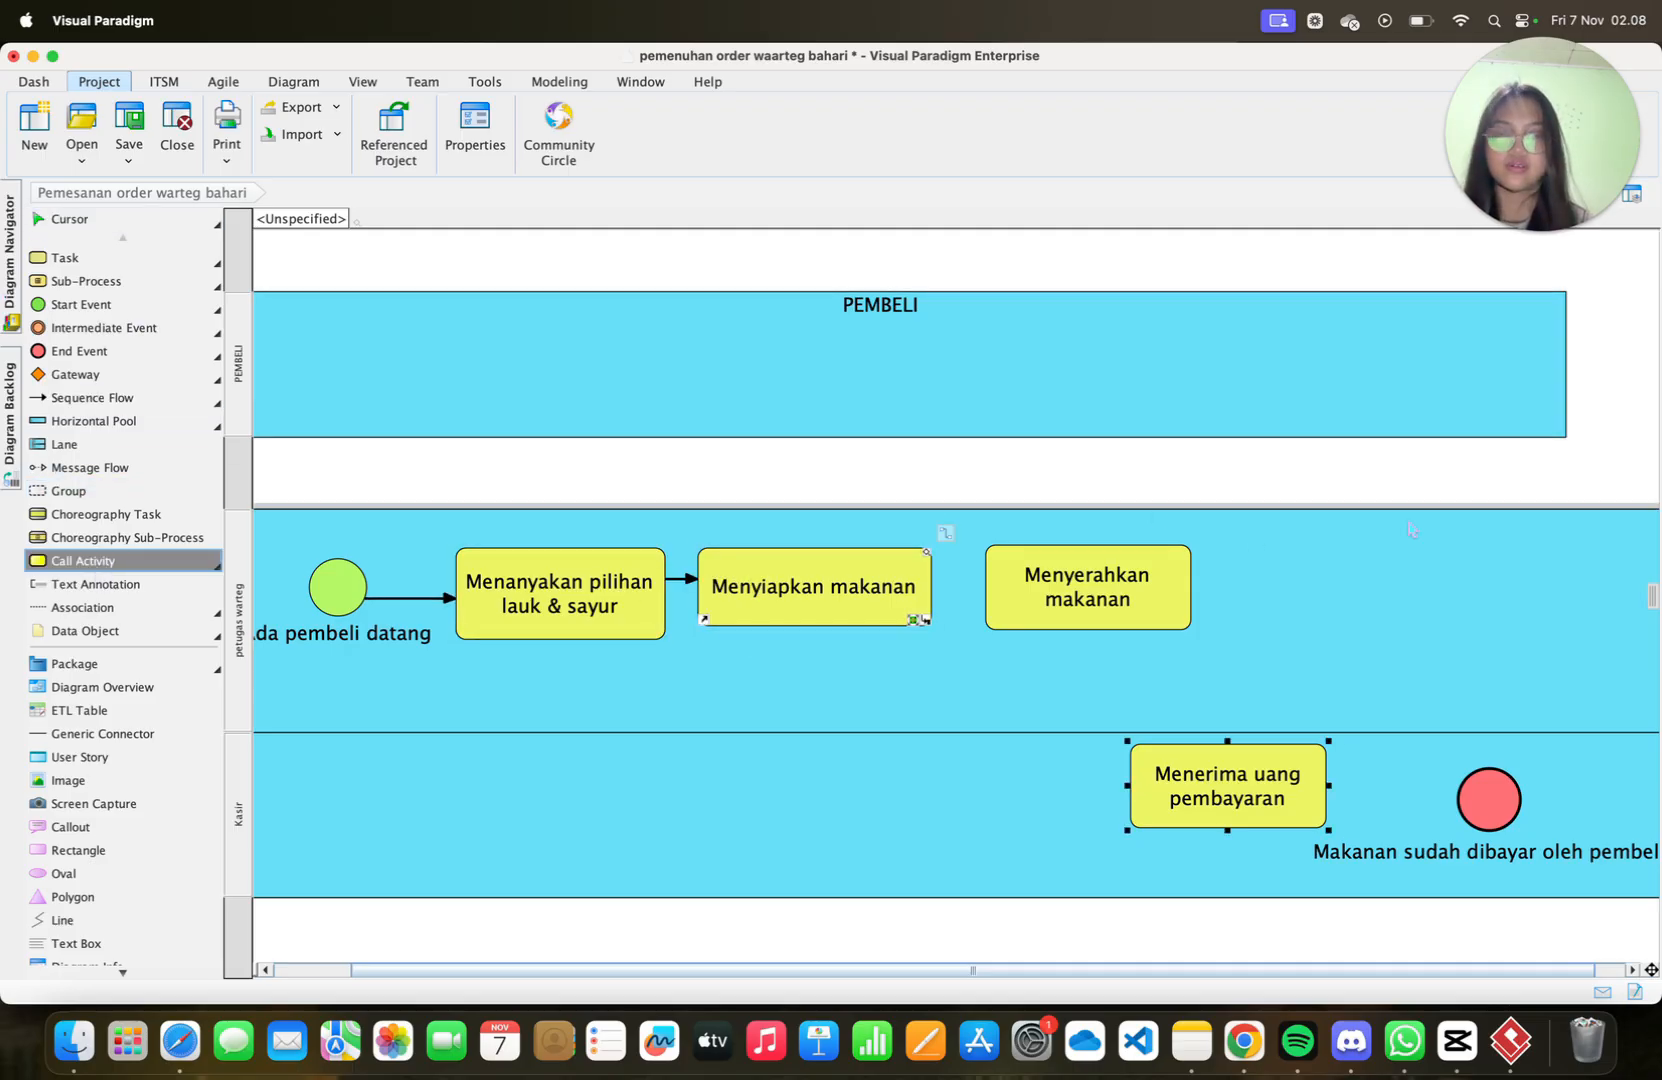
{"action": "left_click", "coordinate": [92, 398]}
{"action": "left_click_drag", "start_coordinate": [888, 593], "coordinate": [1060, 597]}
Connect "Menyerahkan makanan" to "Menerima uang pembayaran" and on to the end event with sequence flows, lowering the first connector's bend
{"action": "left_click", "coordinate": [146, 402]}
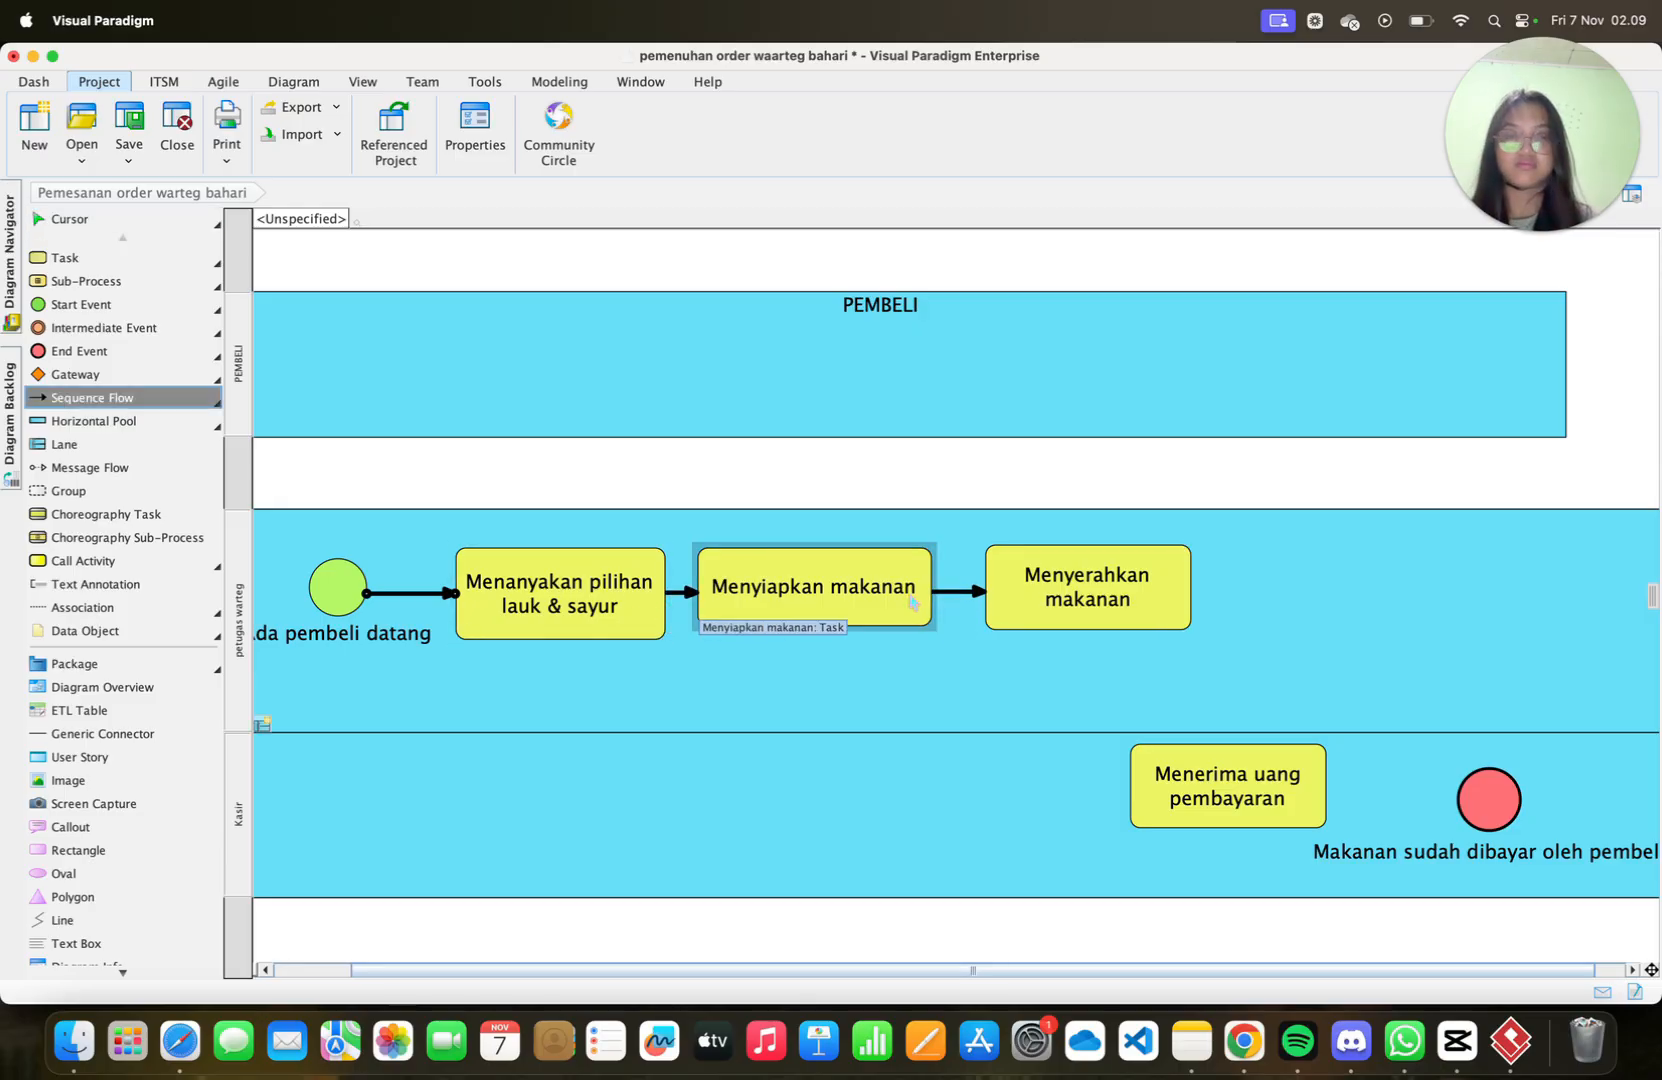
{"action": "left_click_drag", "start_coordinate": [1055, 606], "coordinate": [1167, 798]}
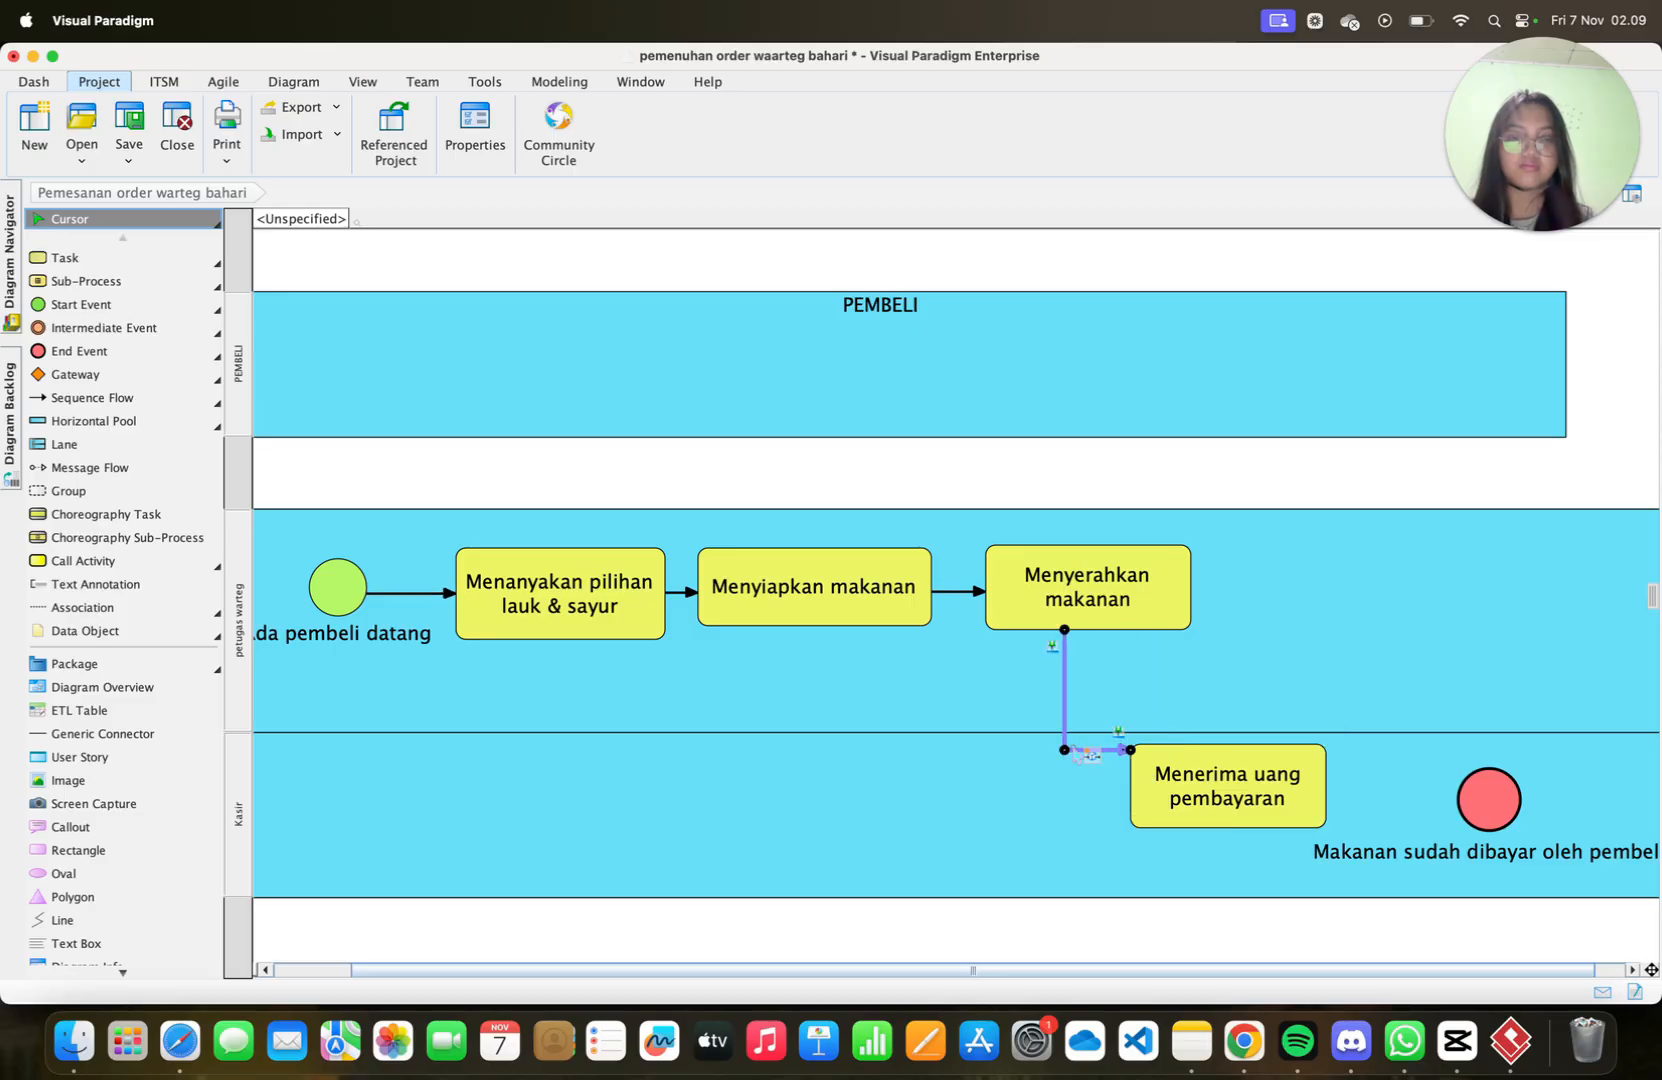
{"action": "left_click_drag", "start_coordinate": [1065, 750], "coordinate": [1063, 786]}
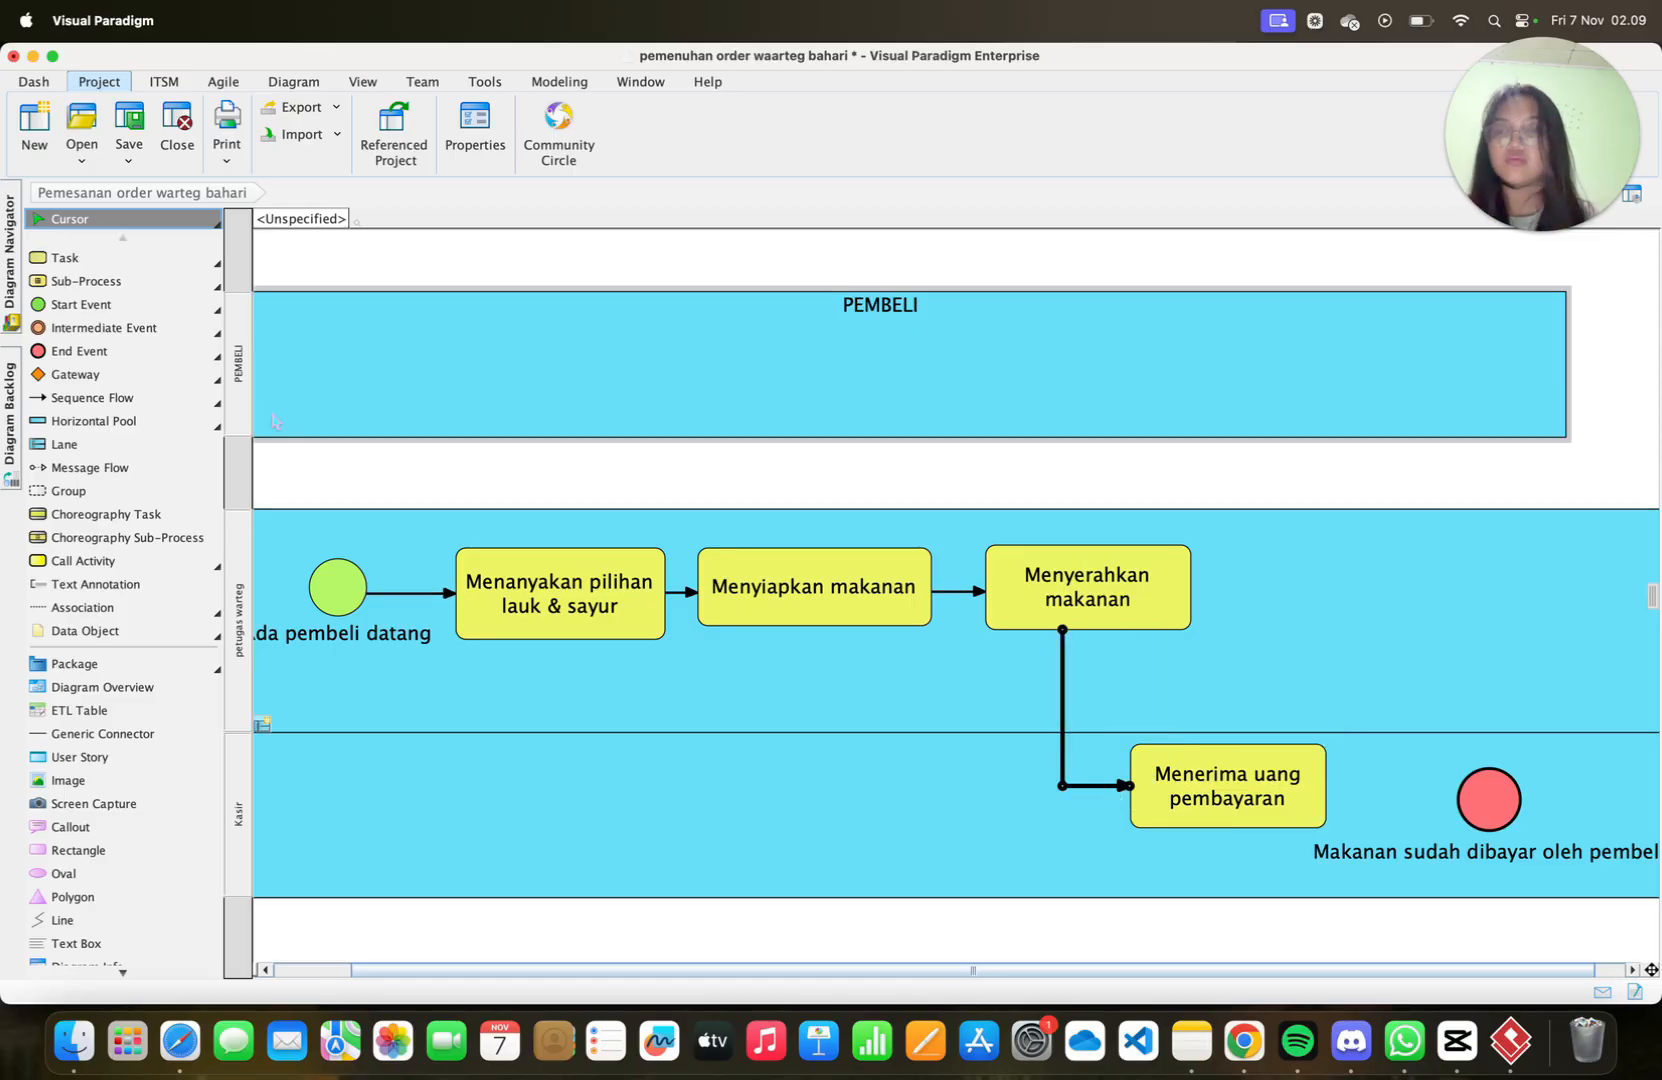
{"action": "left_click", "coordinate": [92, 397]}
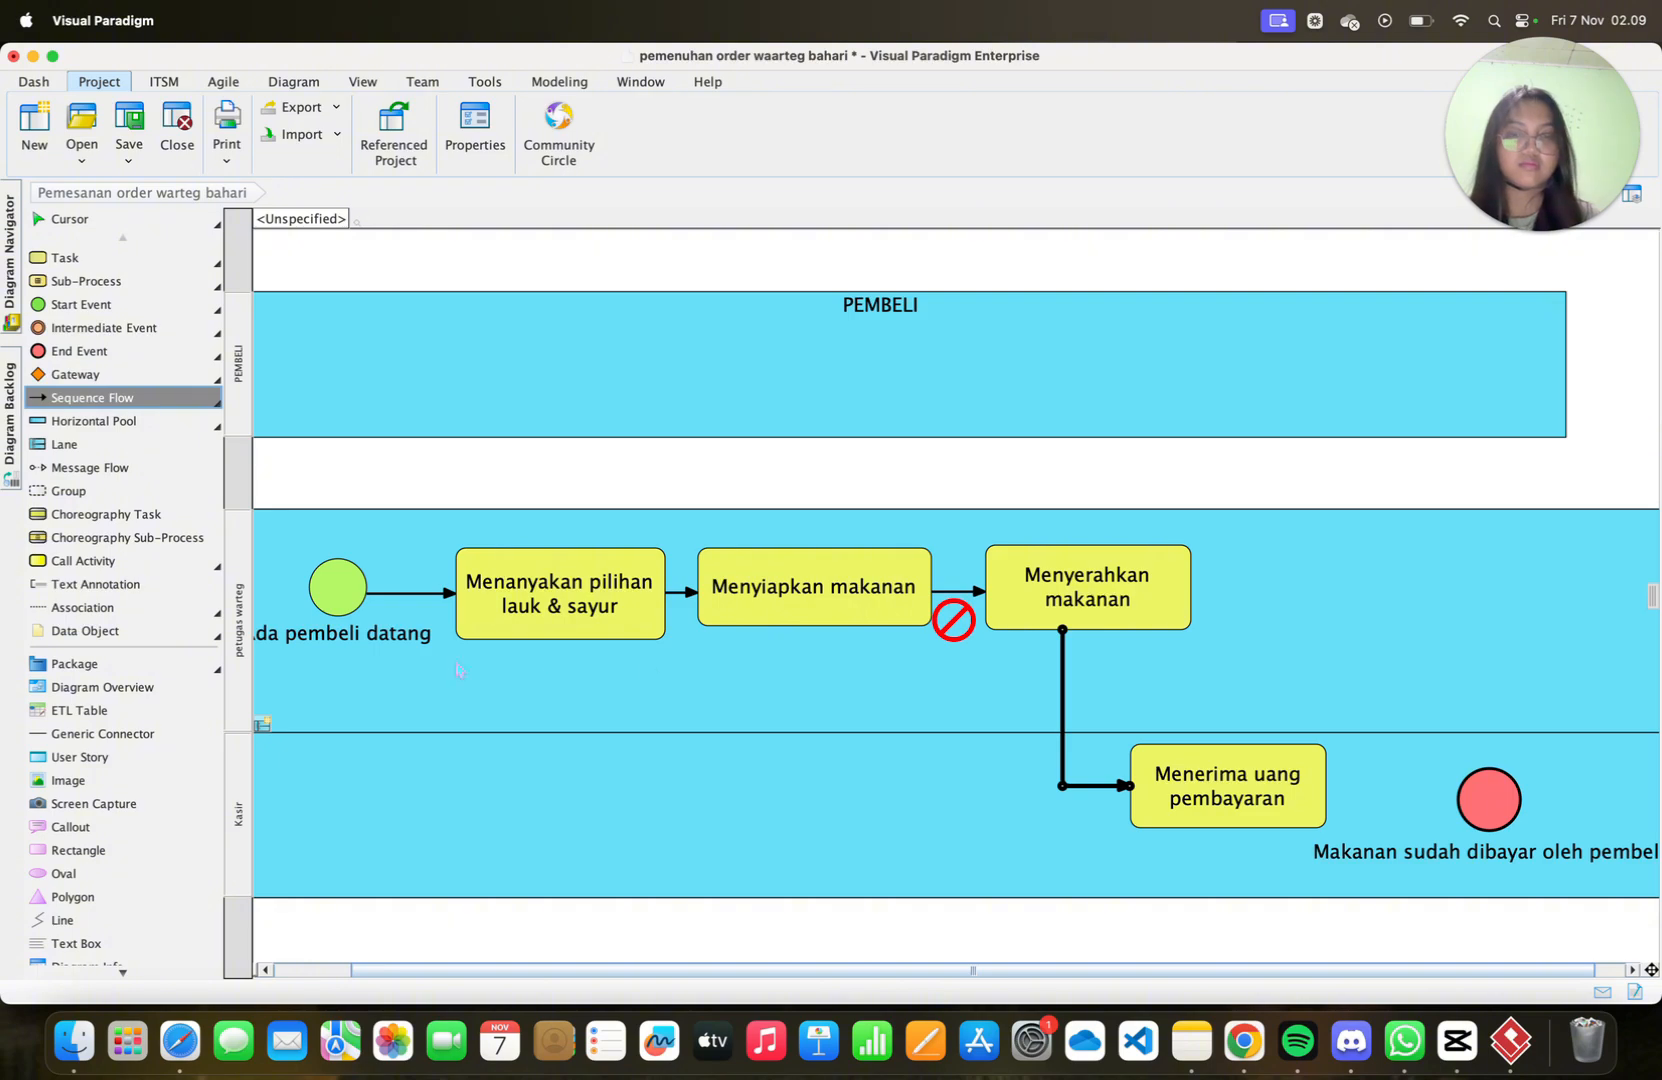
{"action": "left_click_drag", "start_coordinate": [1246, 786], "coordinate": [1478, 805]}
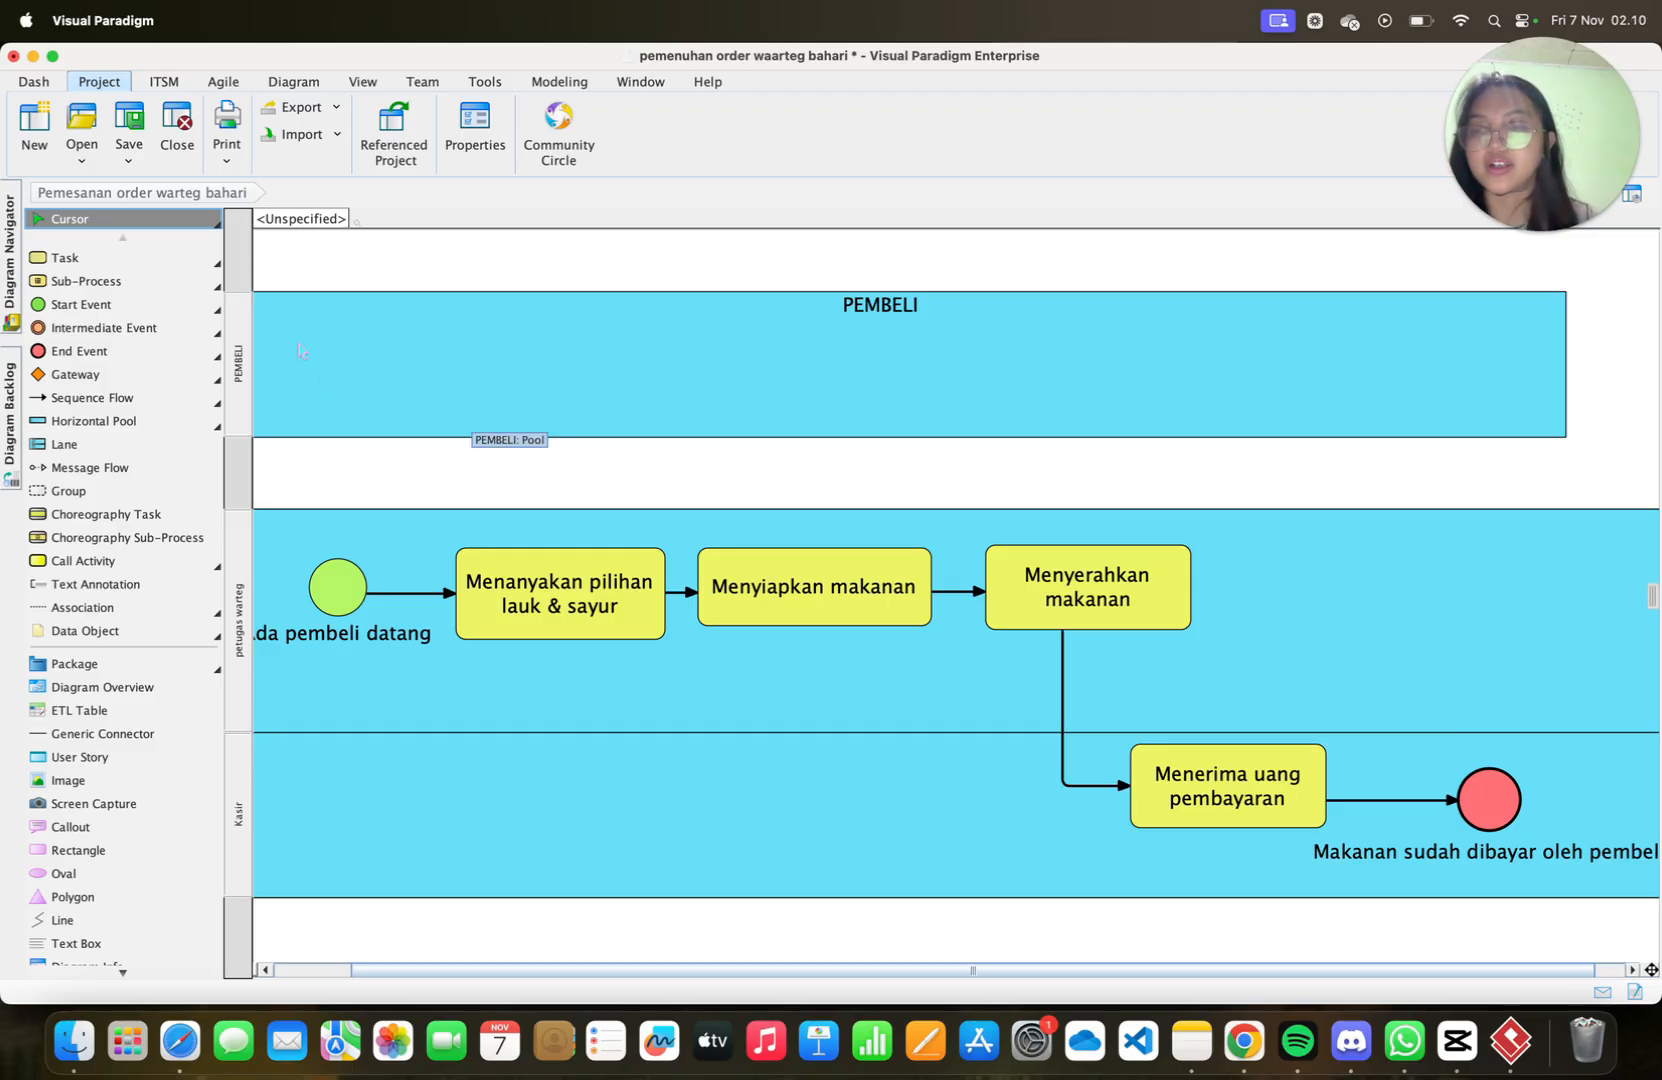
Add a message flow from "Menanyakan pilihan lauk & sayur" to the PEMBELI pool, name it "Memilih lauk dan sayur" and move its label into the pool
{"action": "left_click", "coordinate": [145, 469]}
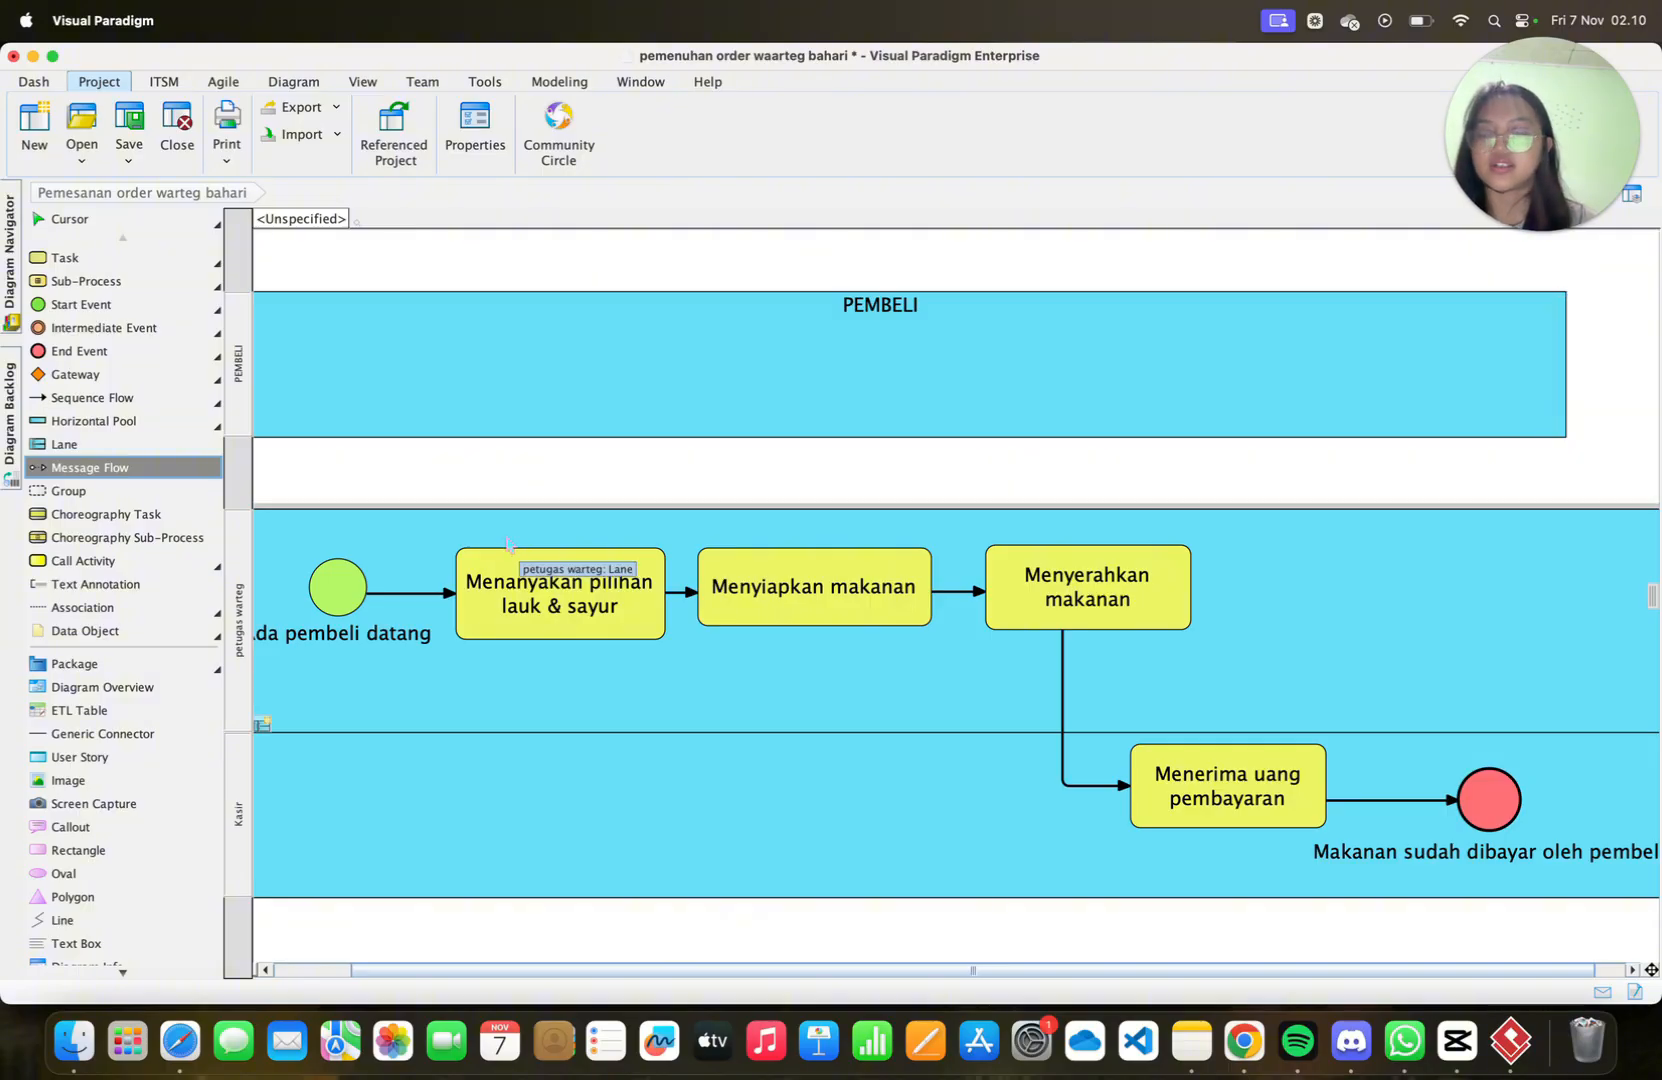
{"action": "key", "text": "Escape"}
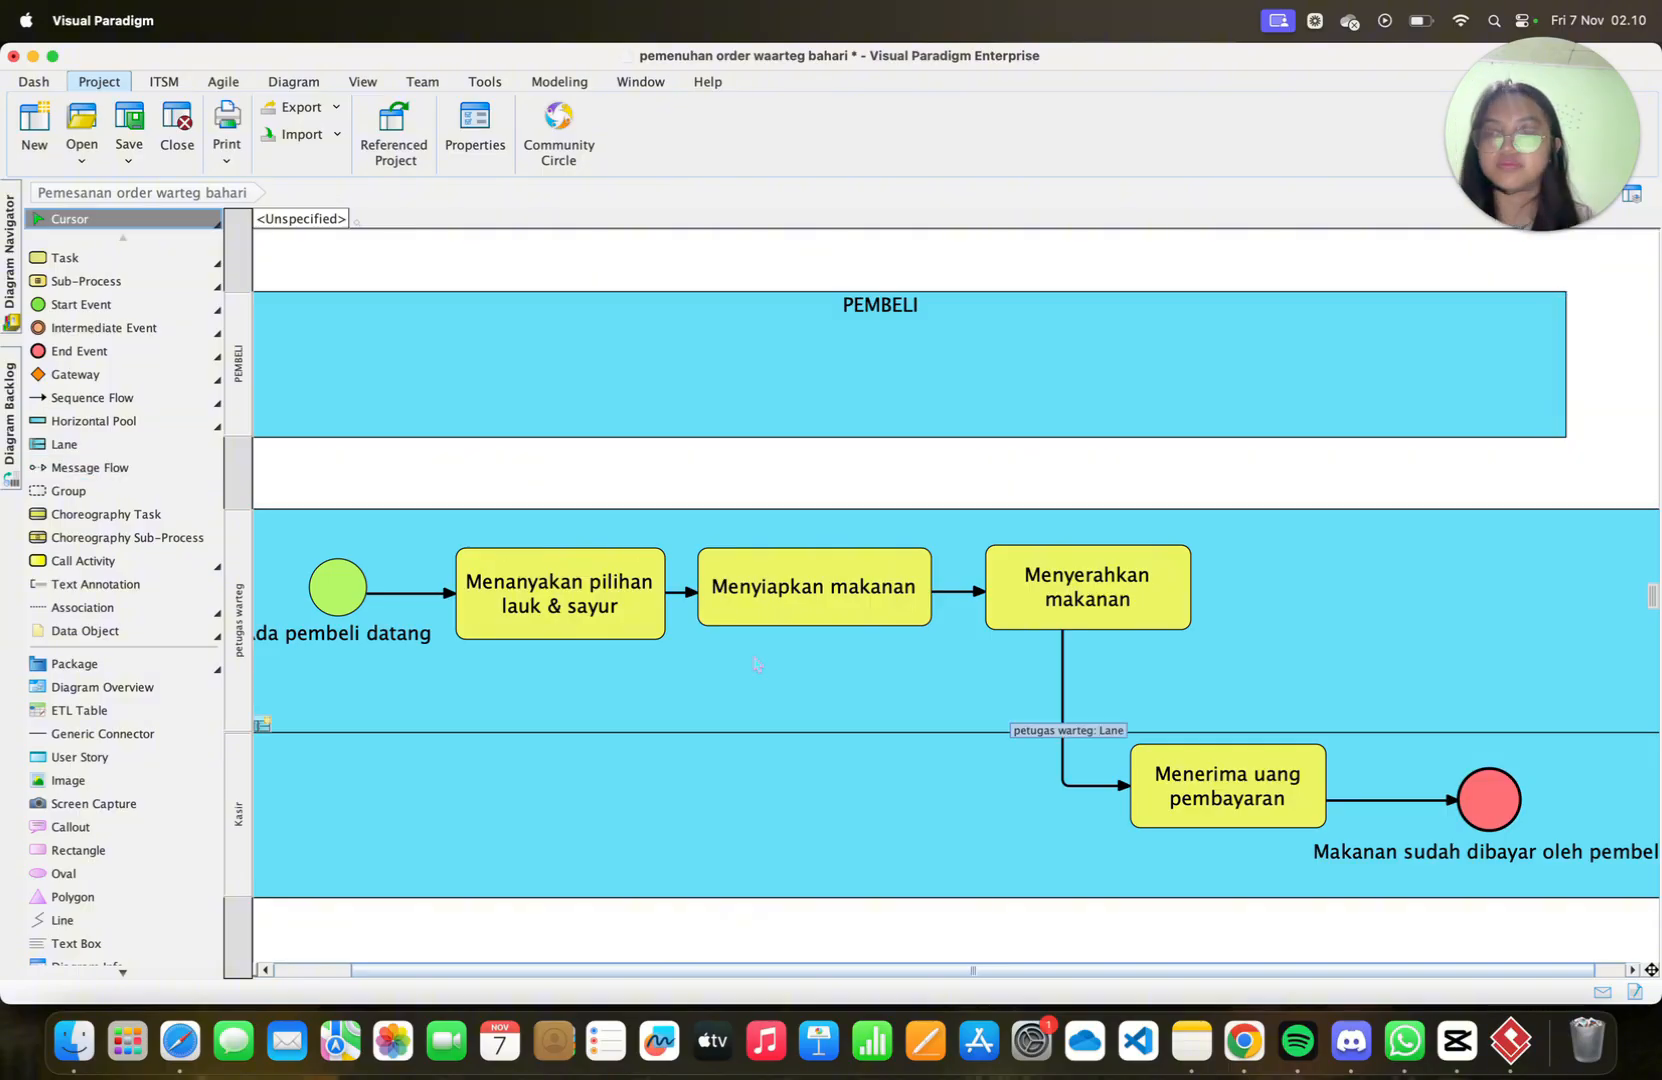
{"action": "left_click", "coordinate": [97, 468]}
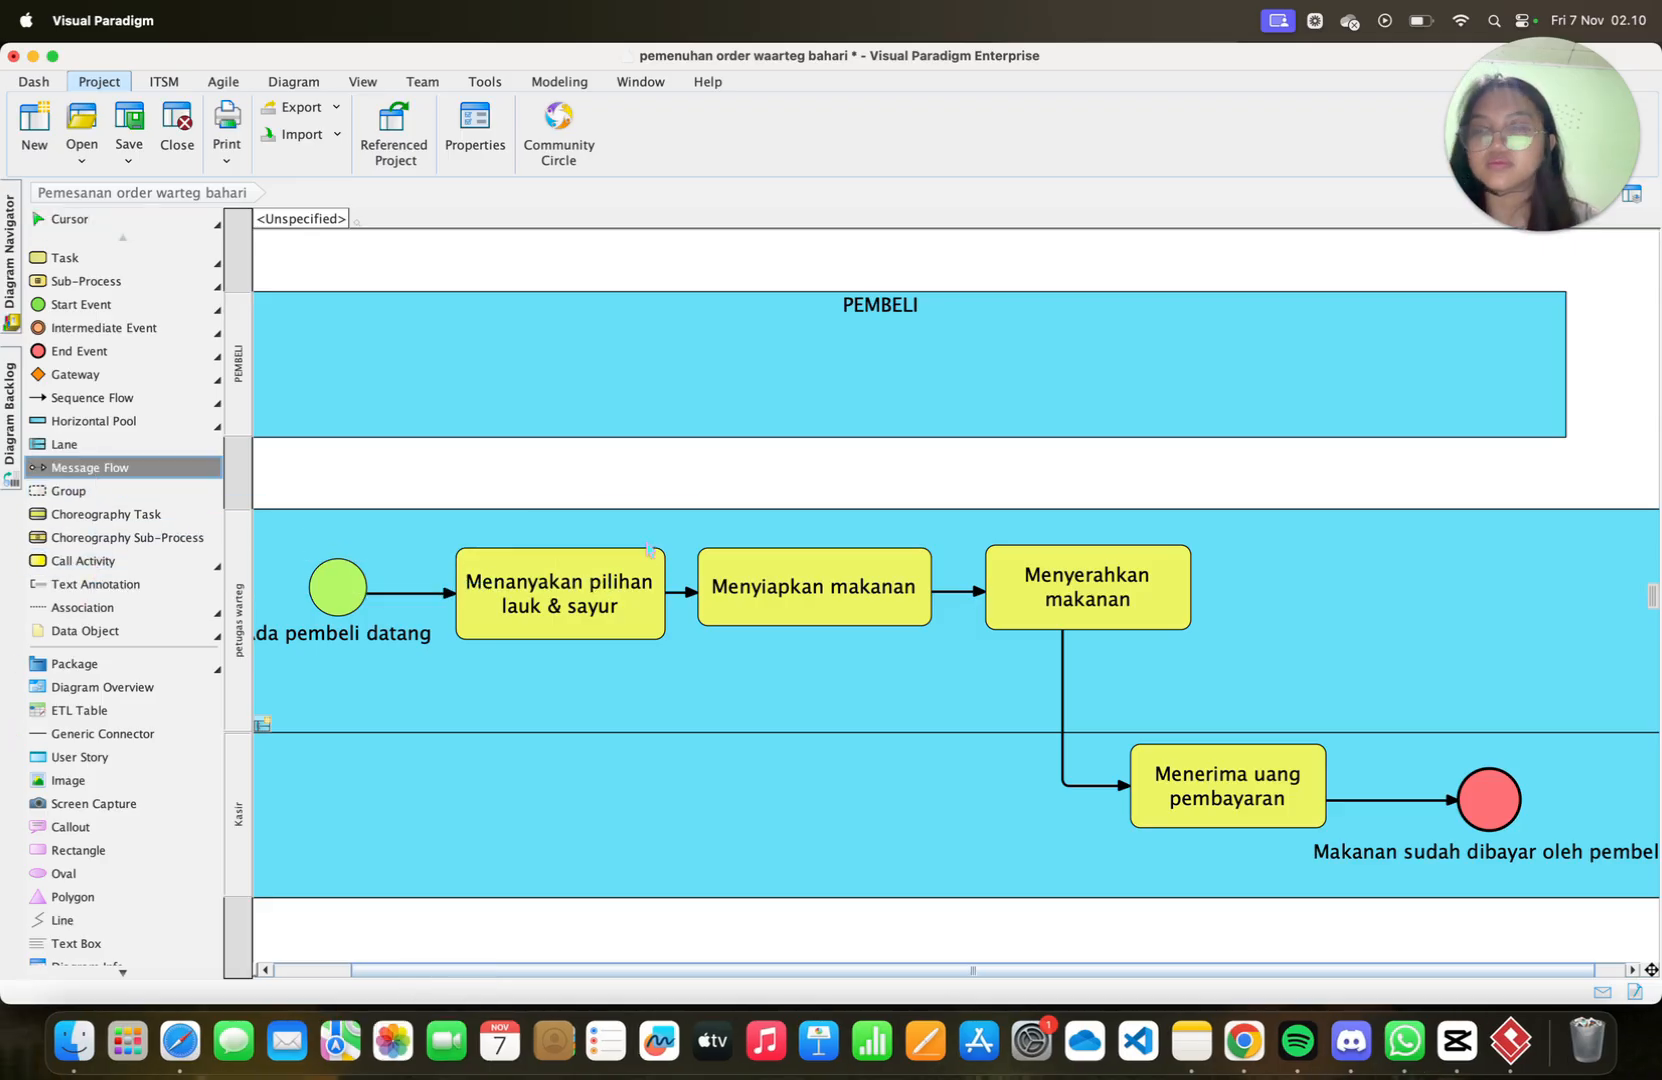
{"action": "left_click_drag", "start_coordinate": [546, 560], "coordinate": [546, 425]}
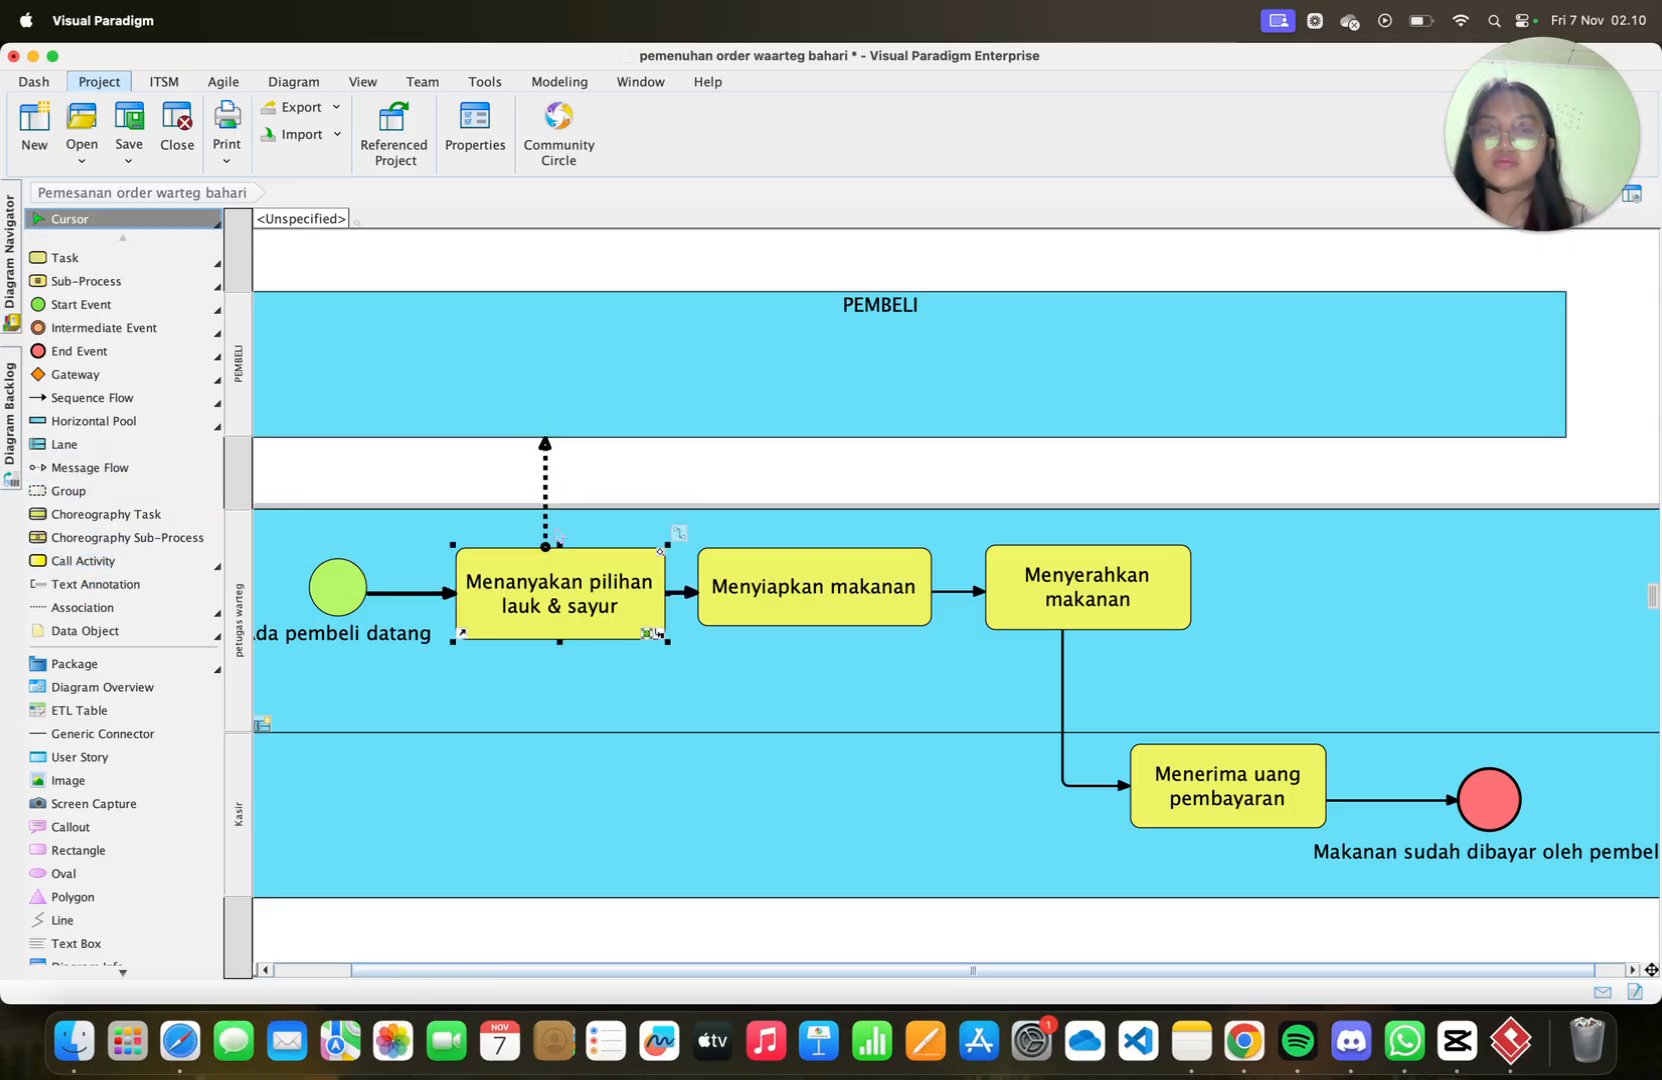
{"action": "left_click", "coordinate": [547, 455]}
{"action": "type", "text": "Memilih"}
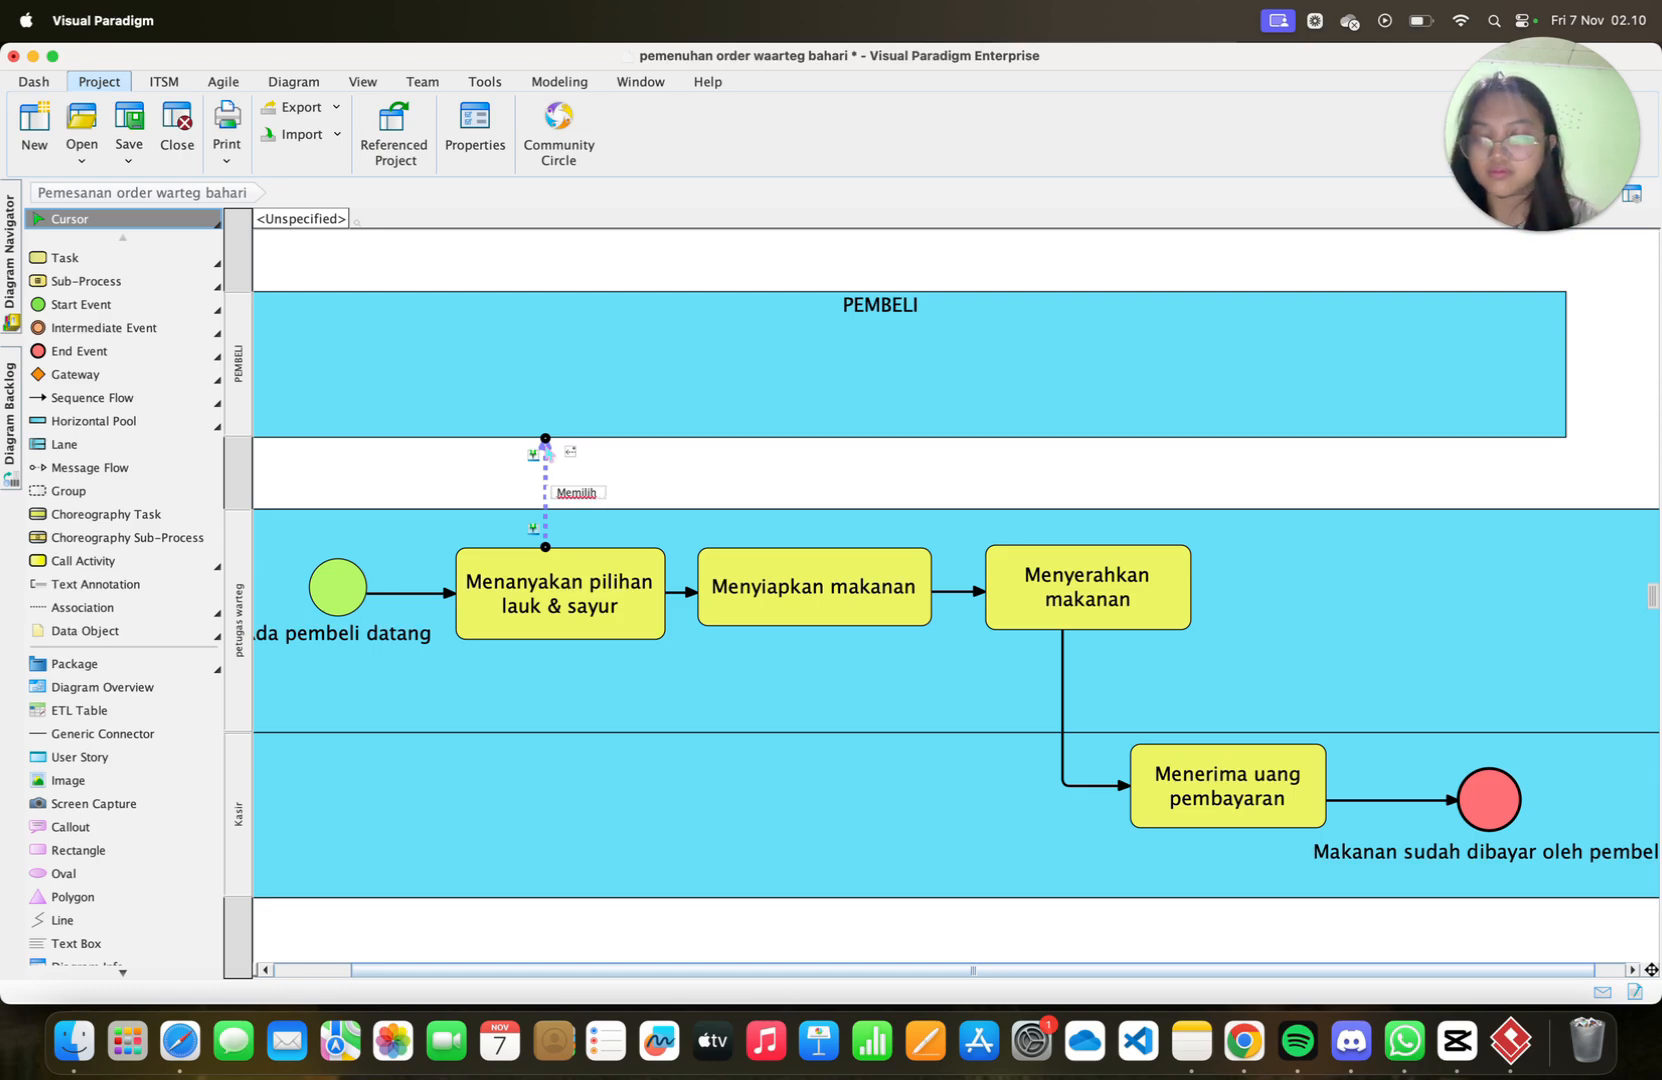
{"action": "type", "text": " lauk dan sayur"}
{"action": "key", "text": "Return"}
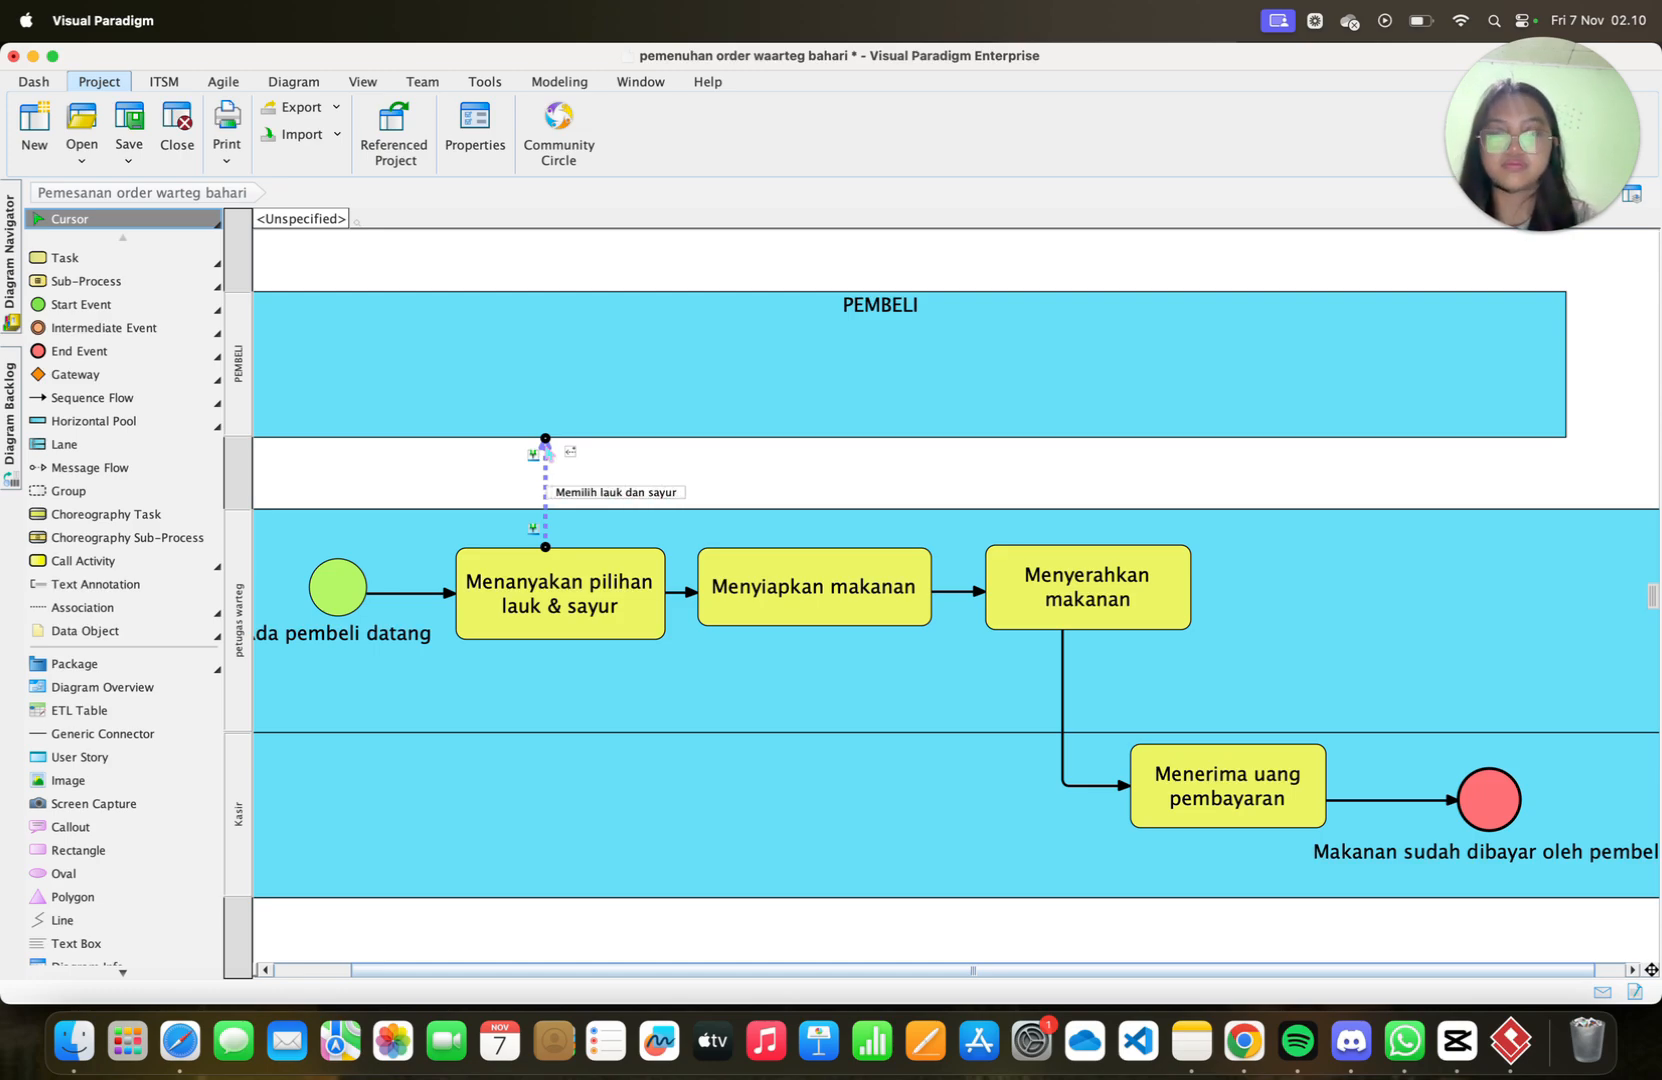
{"action": "left_click_drag", "start_coordinate": [648, 499], "coordinate": [579, 407]}
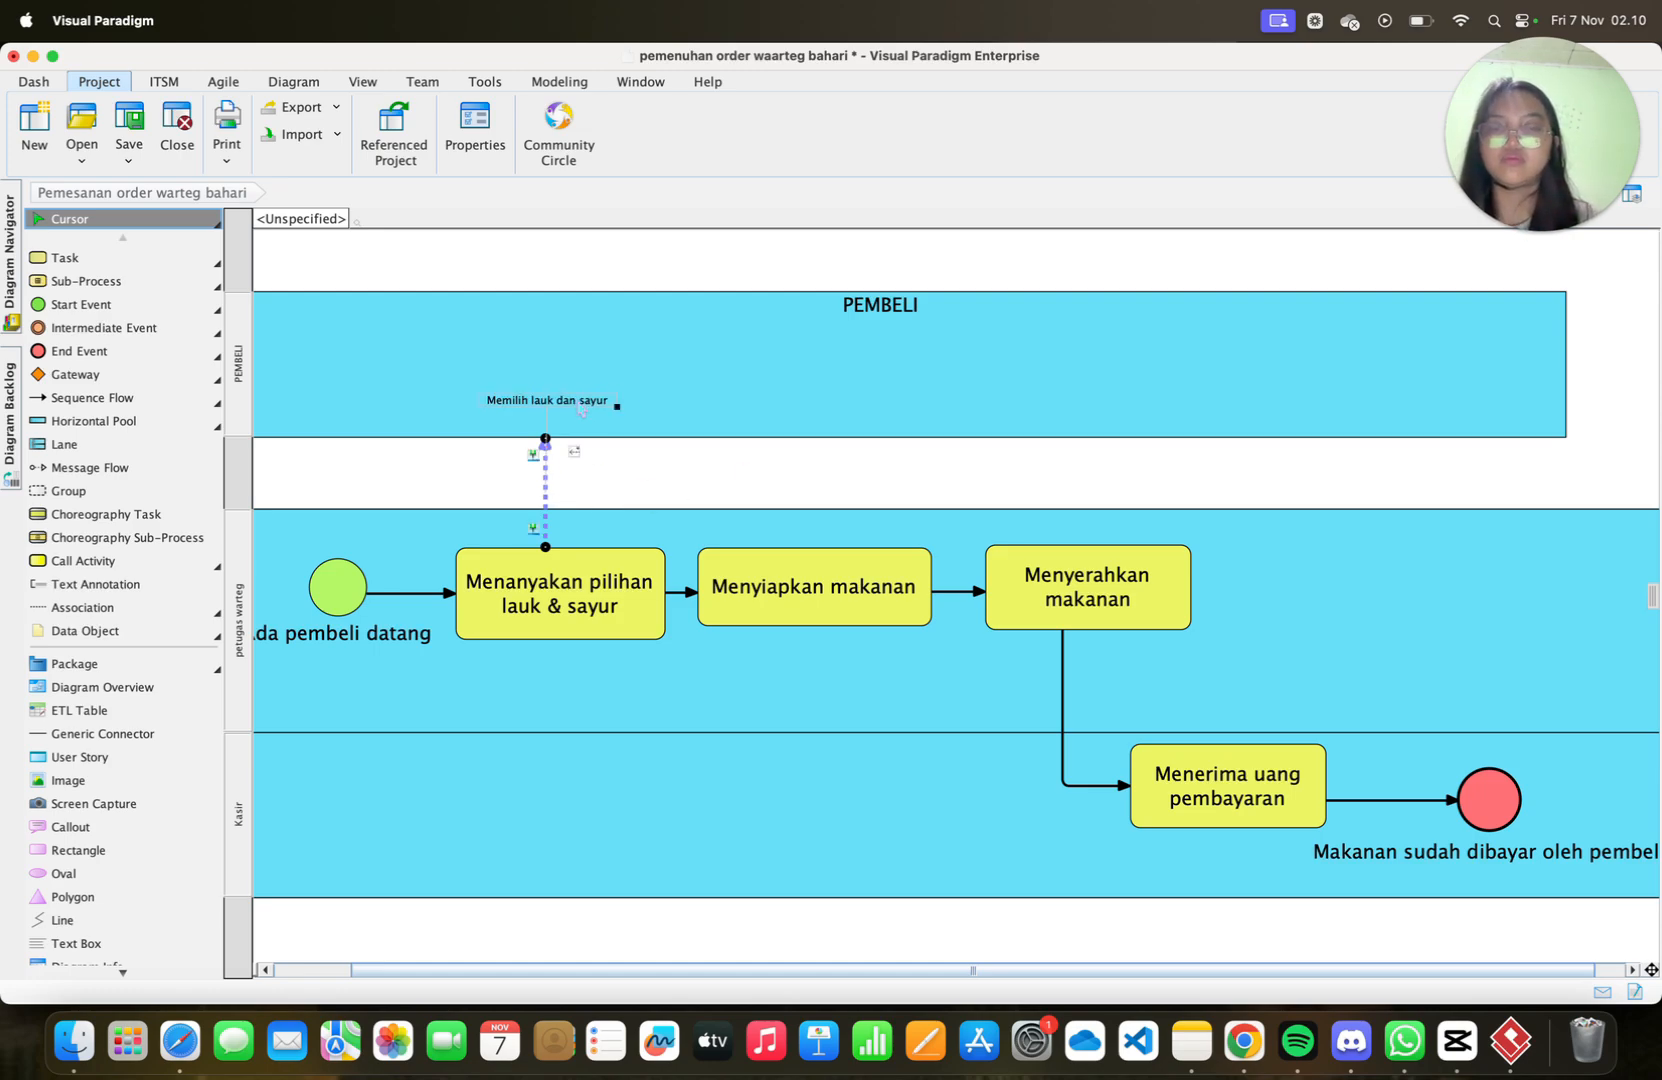
Add a message flow from the PEMBELI pool to "Menyiapkan makanan" and name it "Menyampaikan lauk & sayur yang dipilih", with its label inside the pool
{"action": "left_click", "coordinate": [90, 468]}
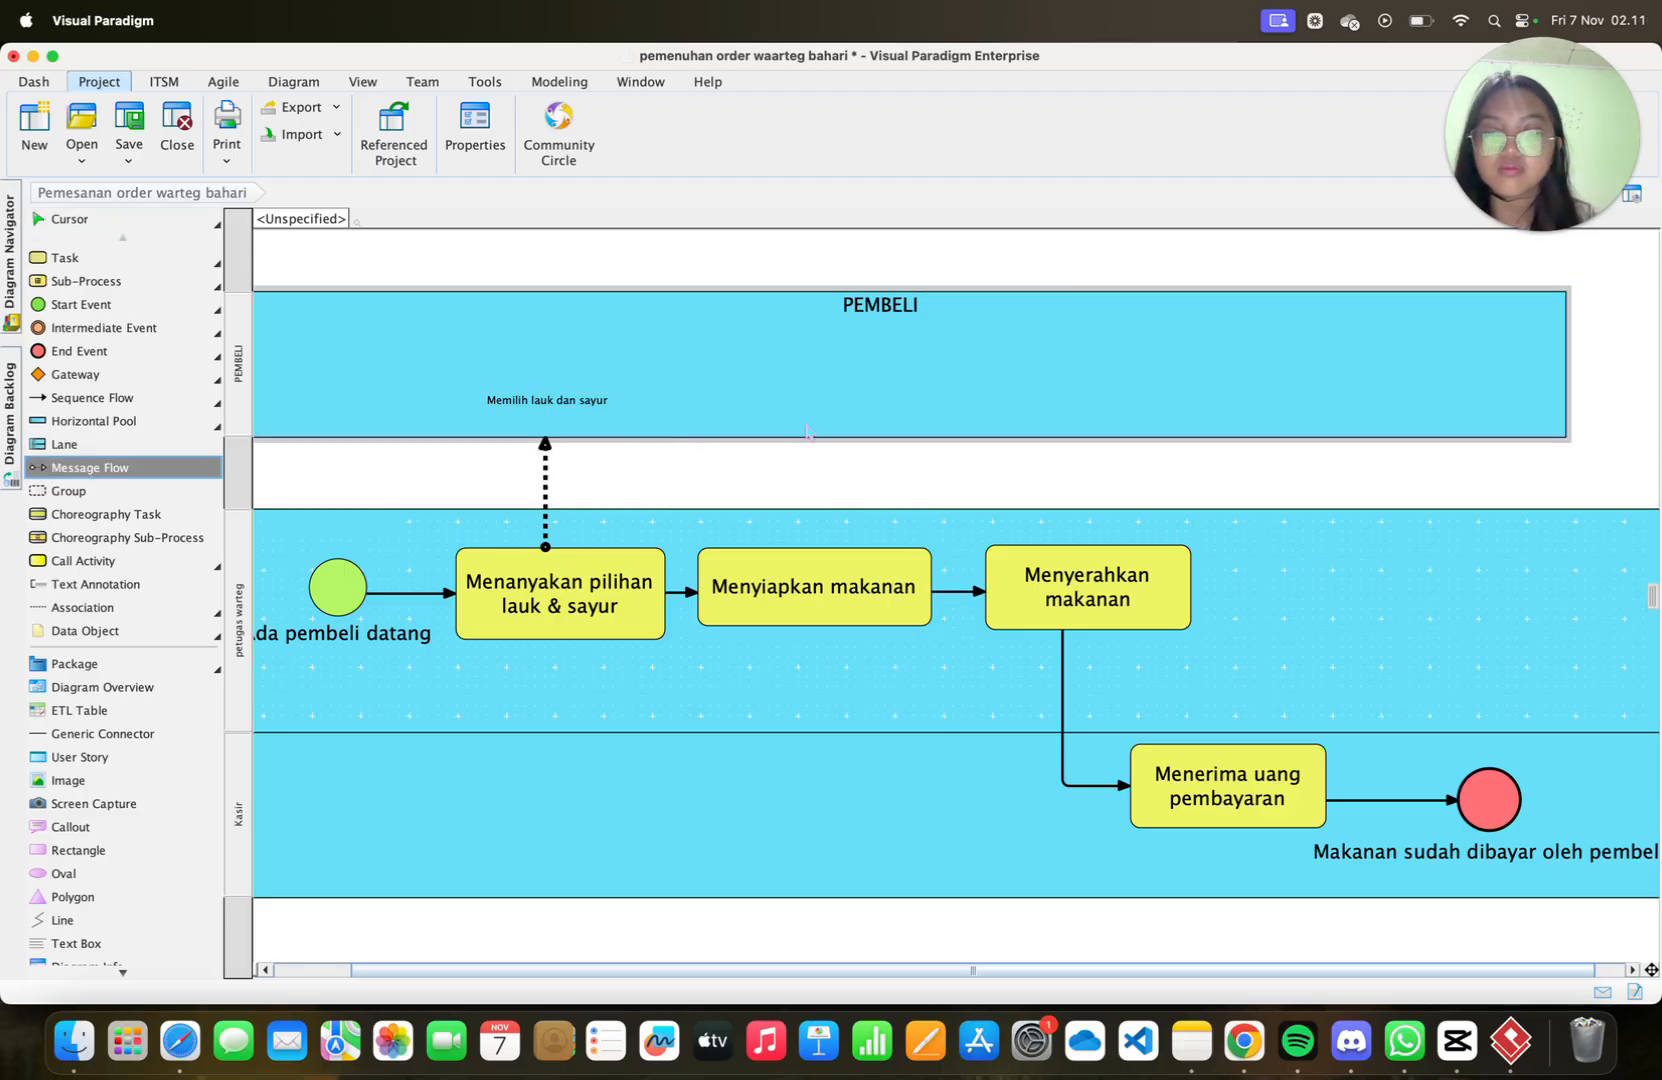
{"action": "left_click_drag", "start_coordinate": [806, 432], "coordinate": [810, 586]}
{"action": "double_click", "coordinate": [807, 548]}
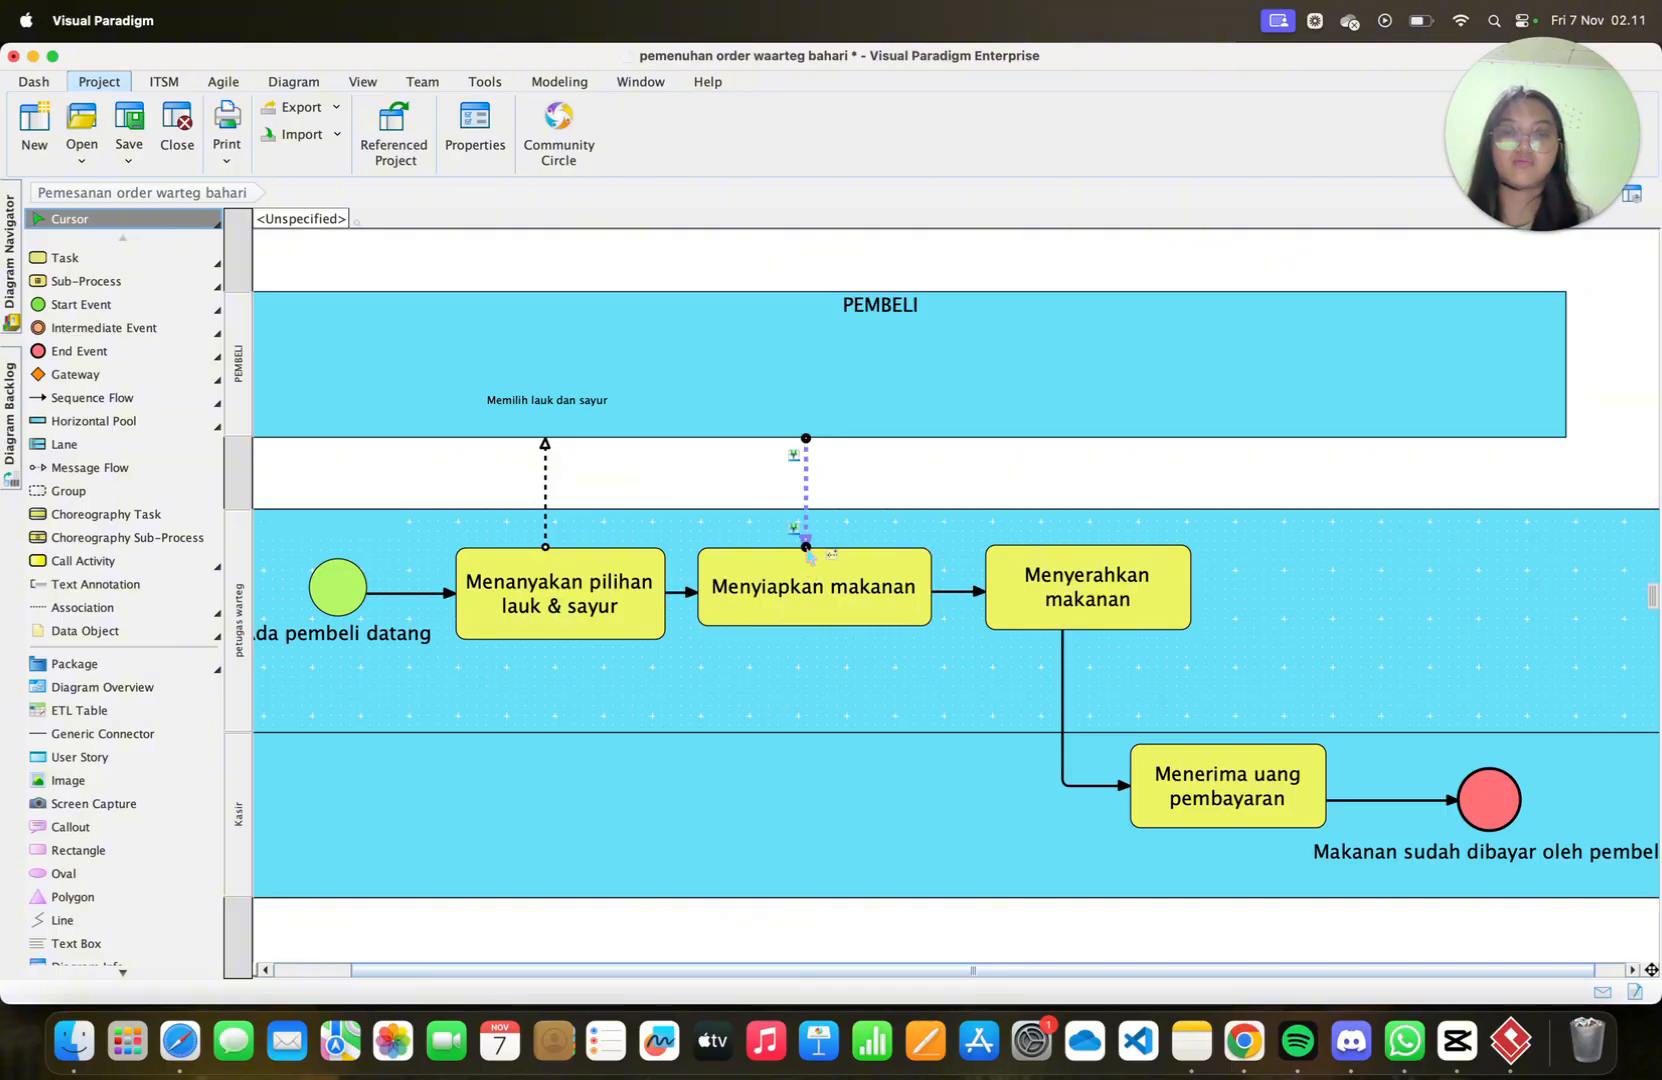
{"action": "type", "text": "Menyampaikan"}
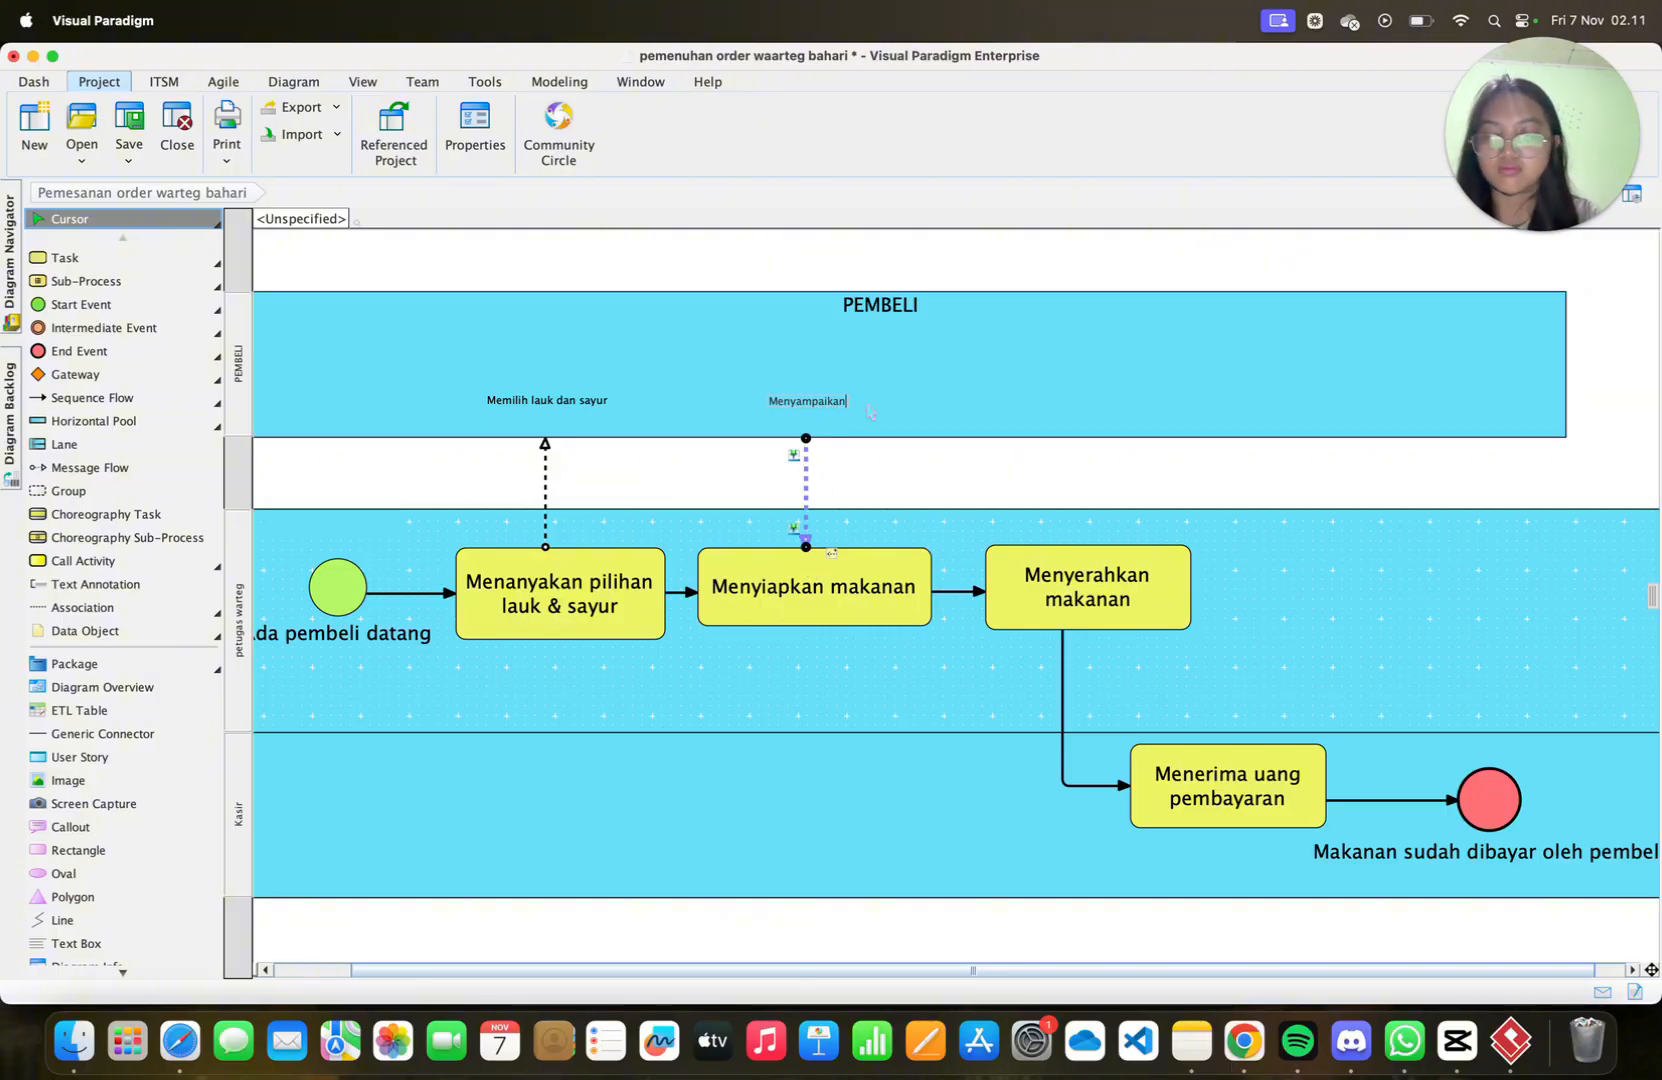
{"action": "type", "text": " lauk &"}
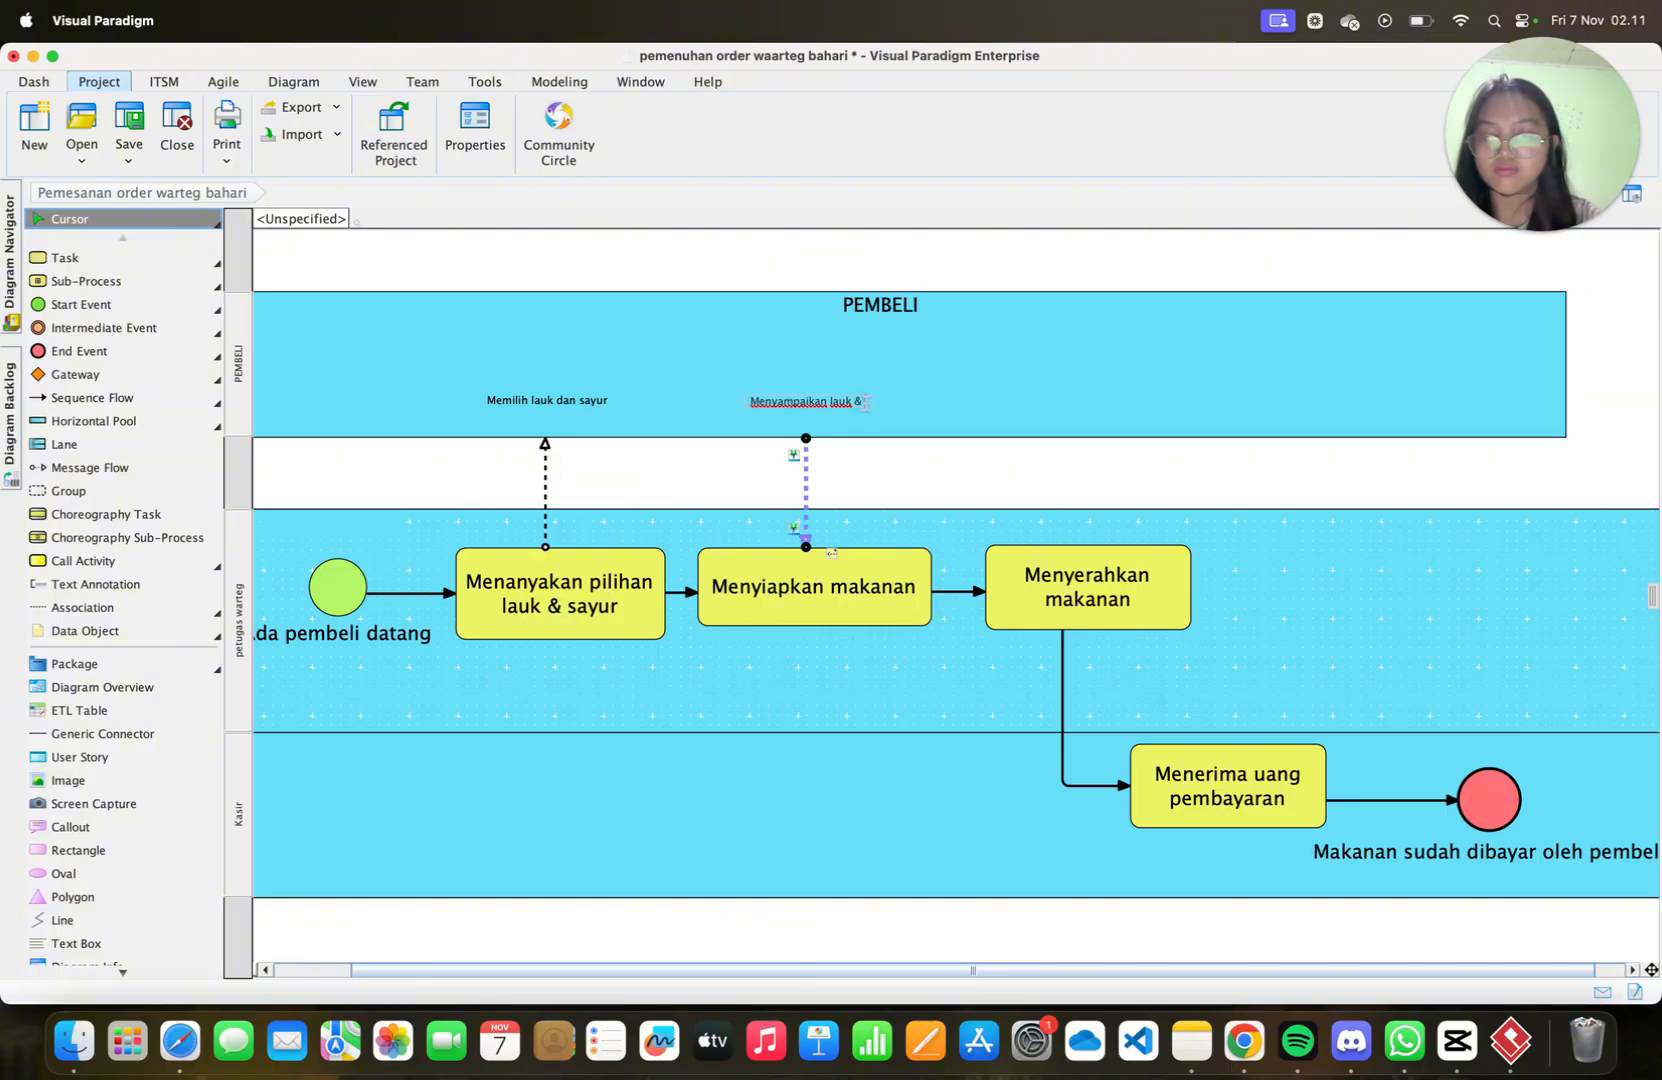
{"action": "type", "text": " sayur yang dipilih"}
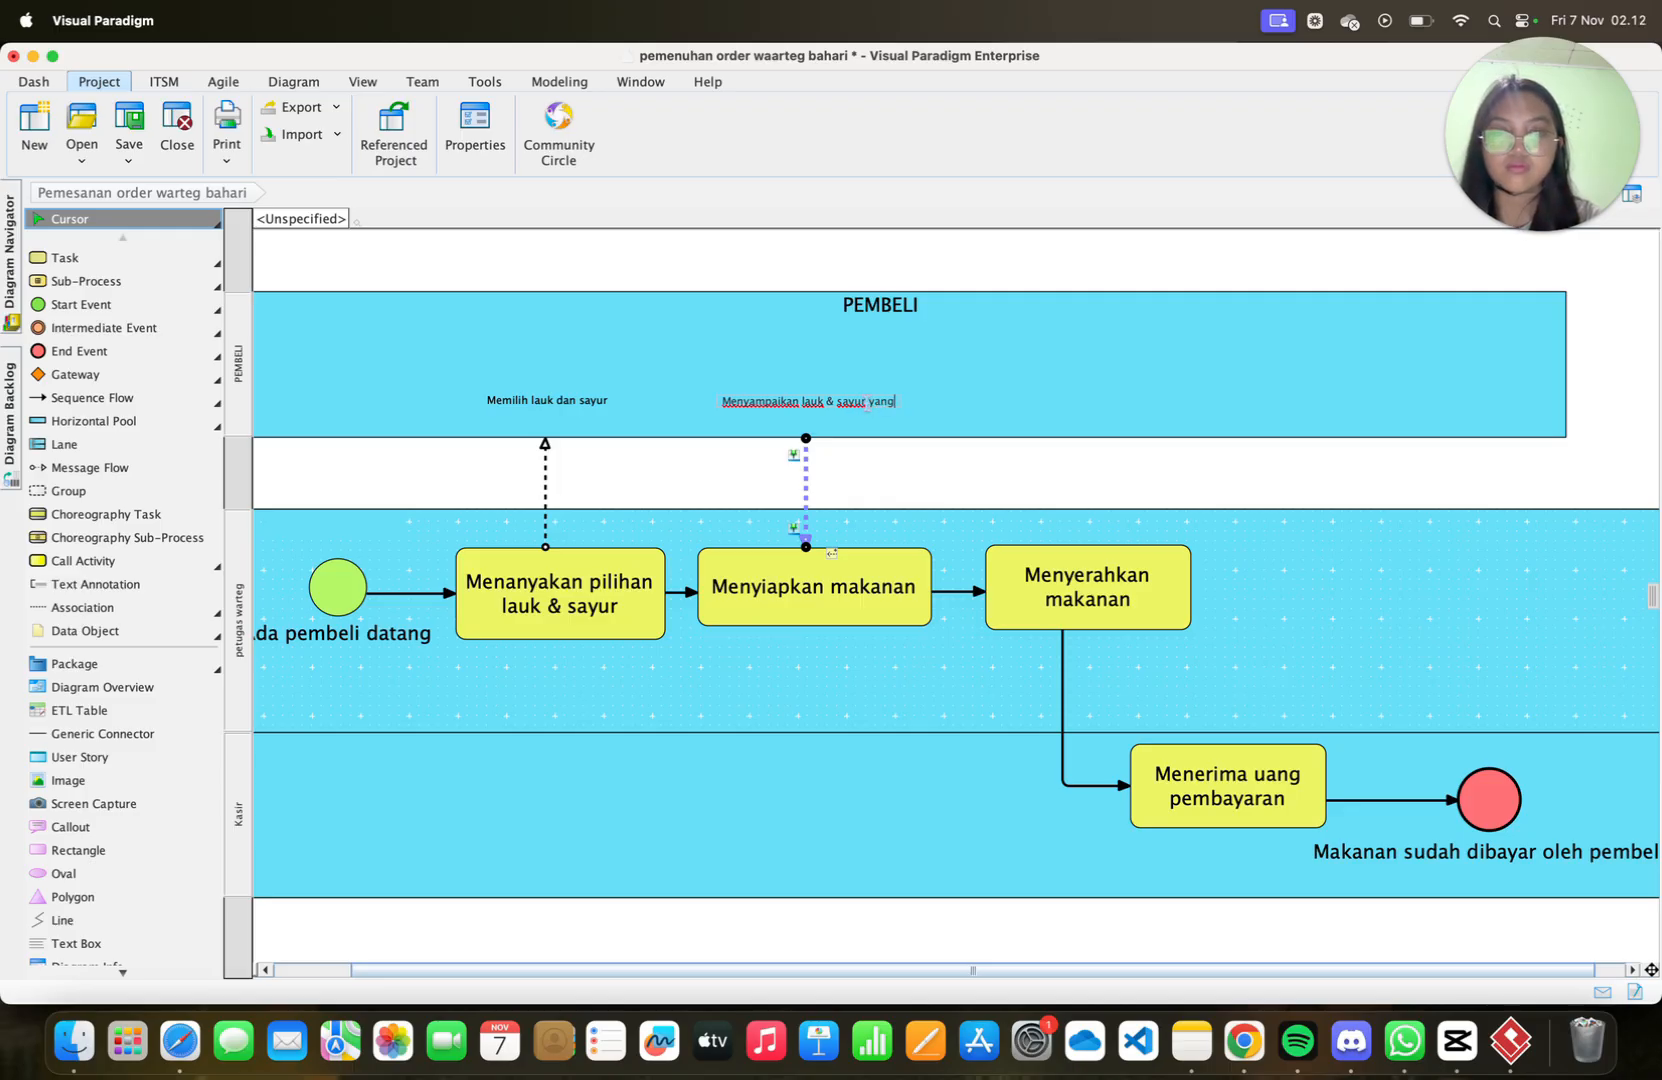
{"action": "key", "text": "Return"}
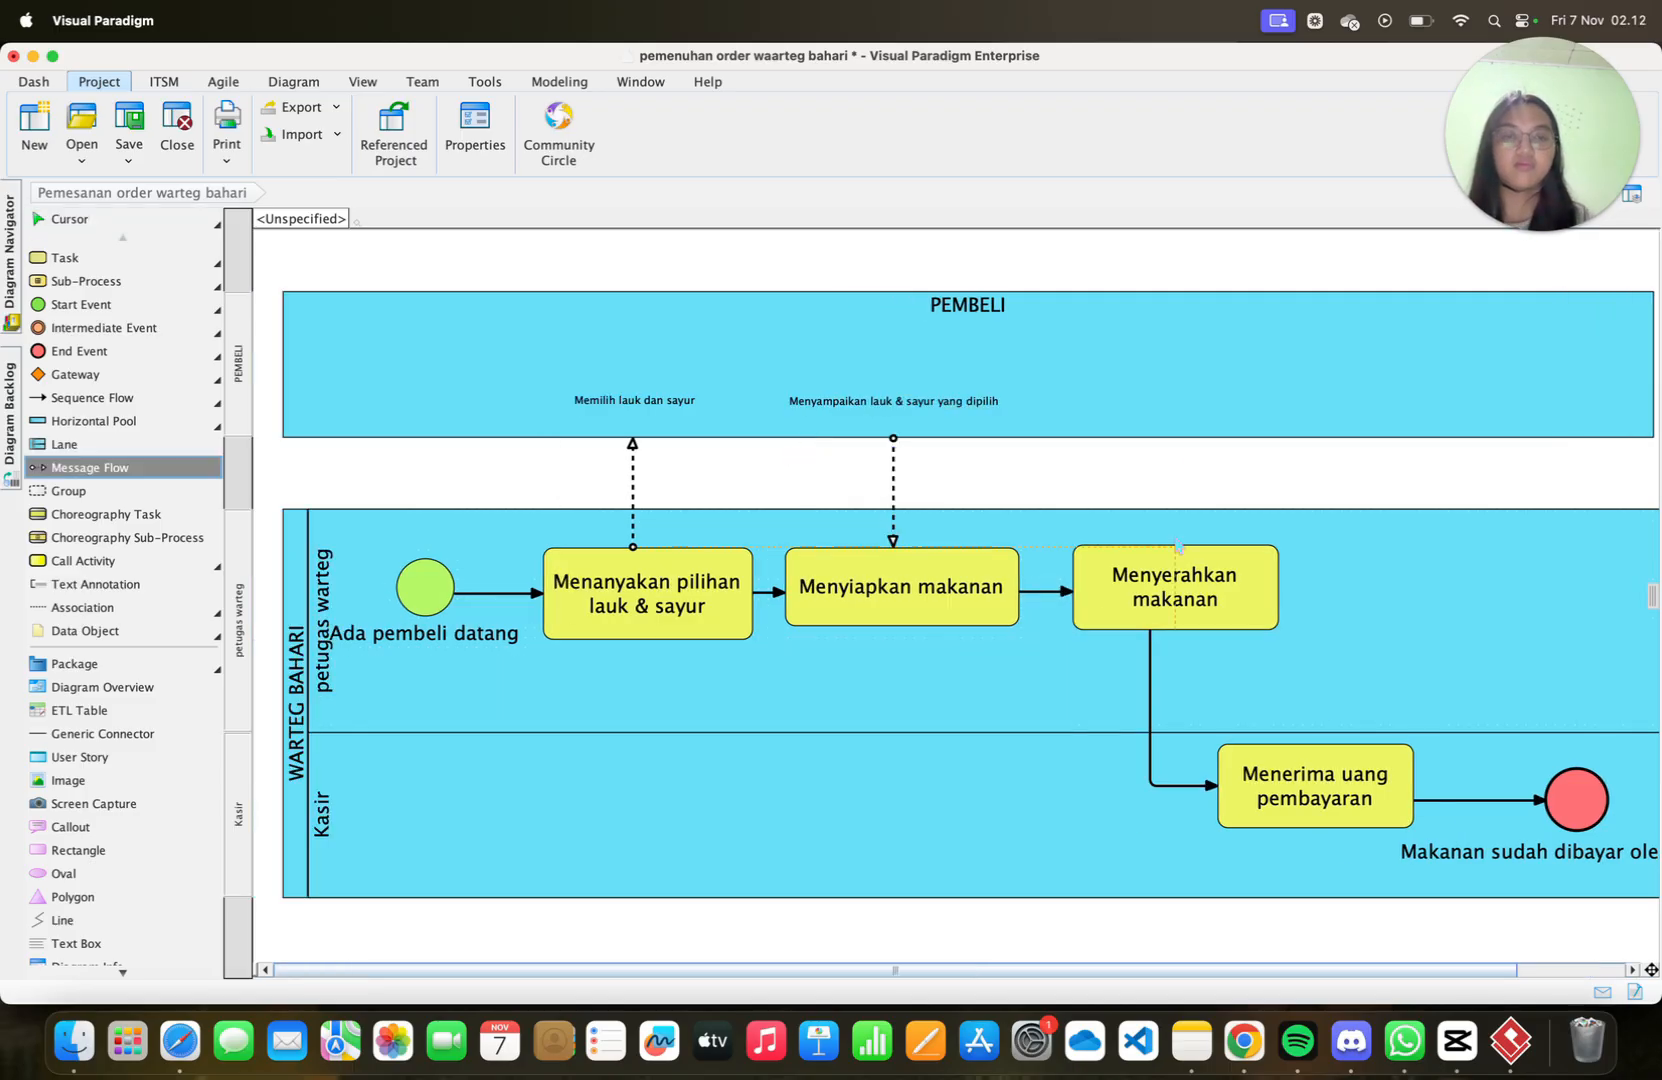
Add a message flow from "Menyerahkan makanan" to the PEMBELI pool, name it "Menerima pesanan" and move its label into the pool
{"action": "left_click_drag", "start_coordinate": [1162, 545], "coordinate": [1163, 433]}
{"action": "type", "text": "M"}
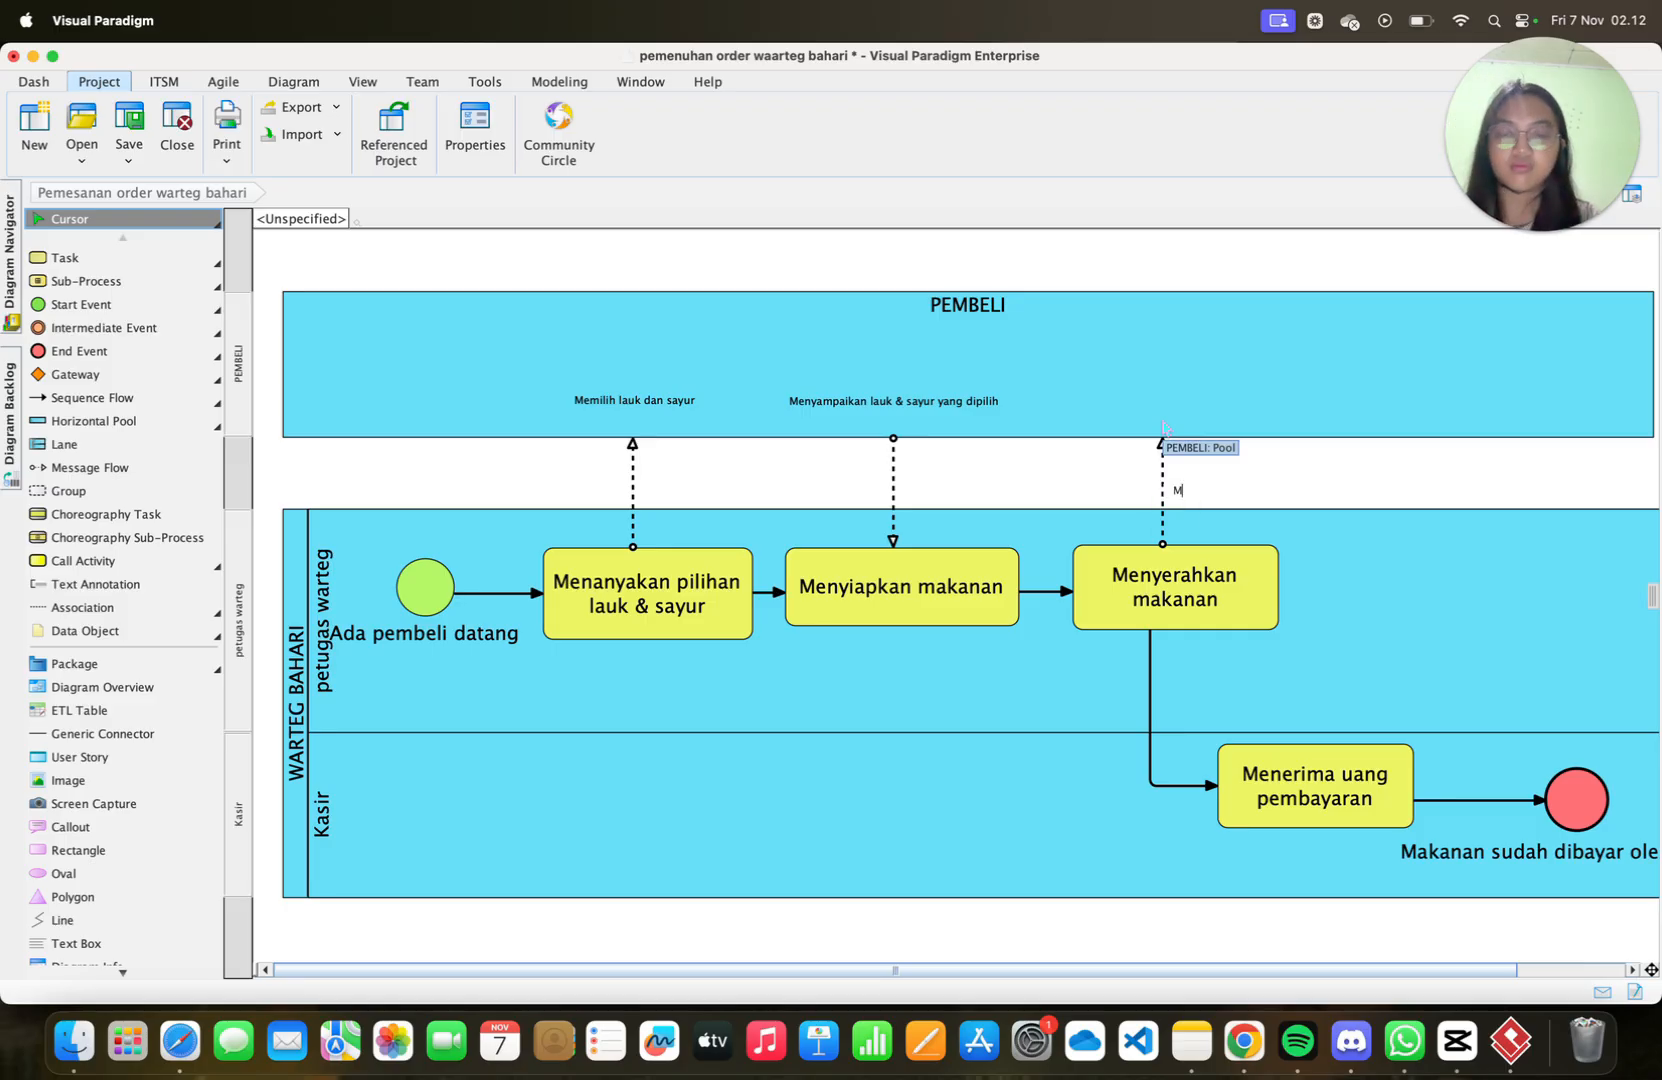
{"action": "type", "text": "enerima pesanan"}
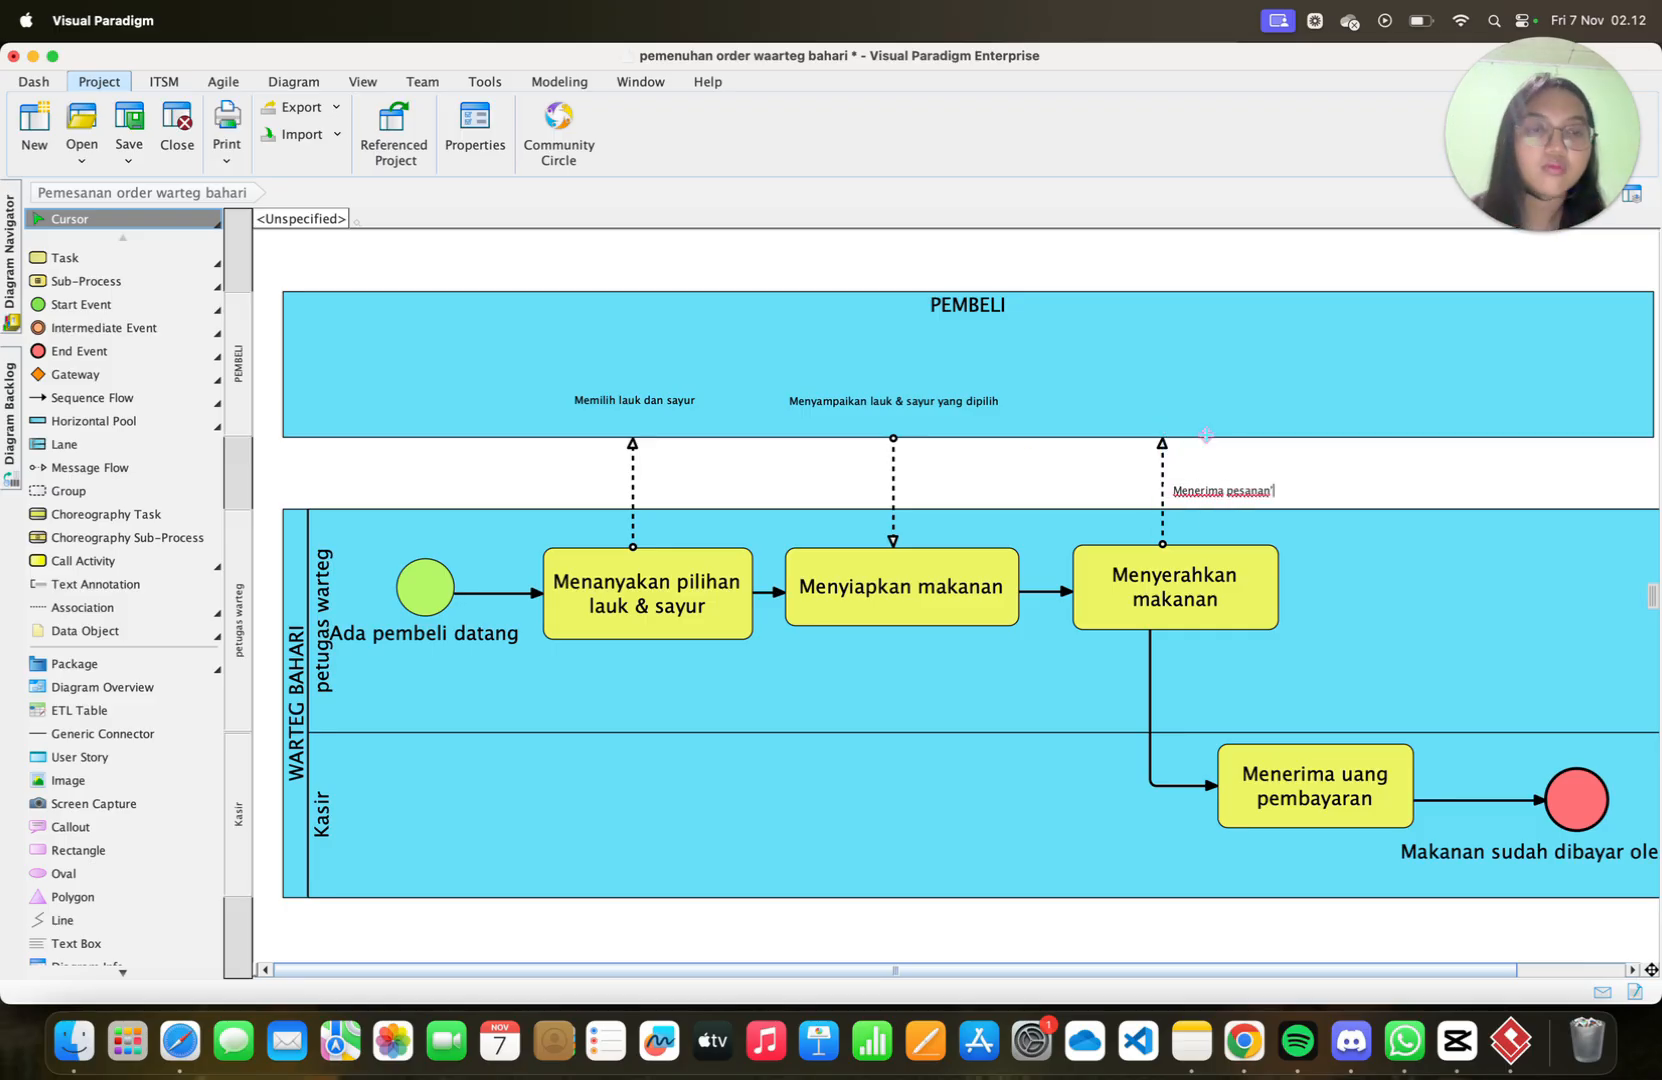
{"action": "key", "text": "Return"}
{"action": "left_click_drag", "start_coordinate": [1221, 491], "coordinate": [1160, 399]}
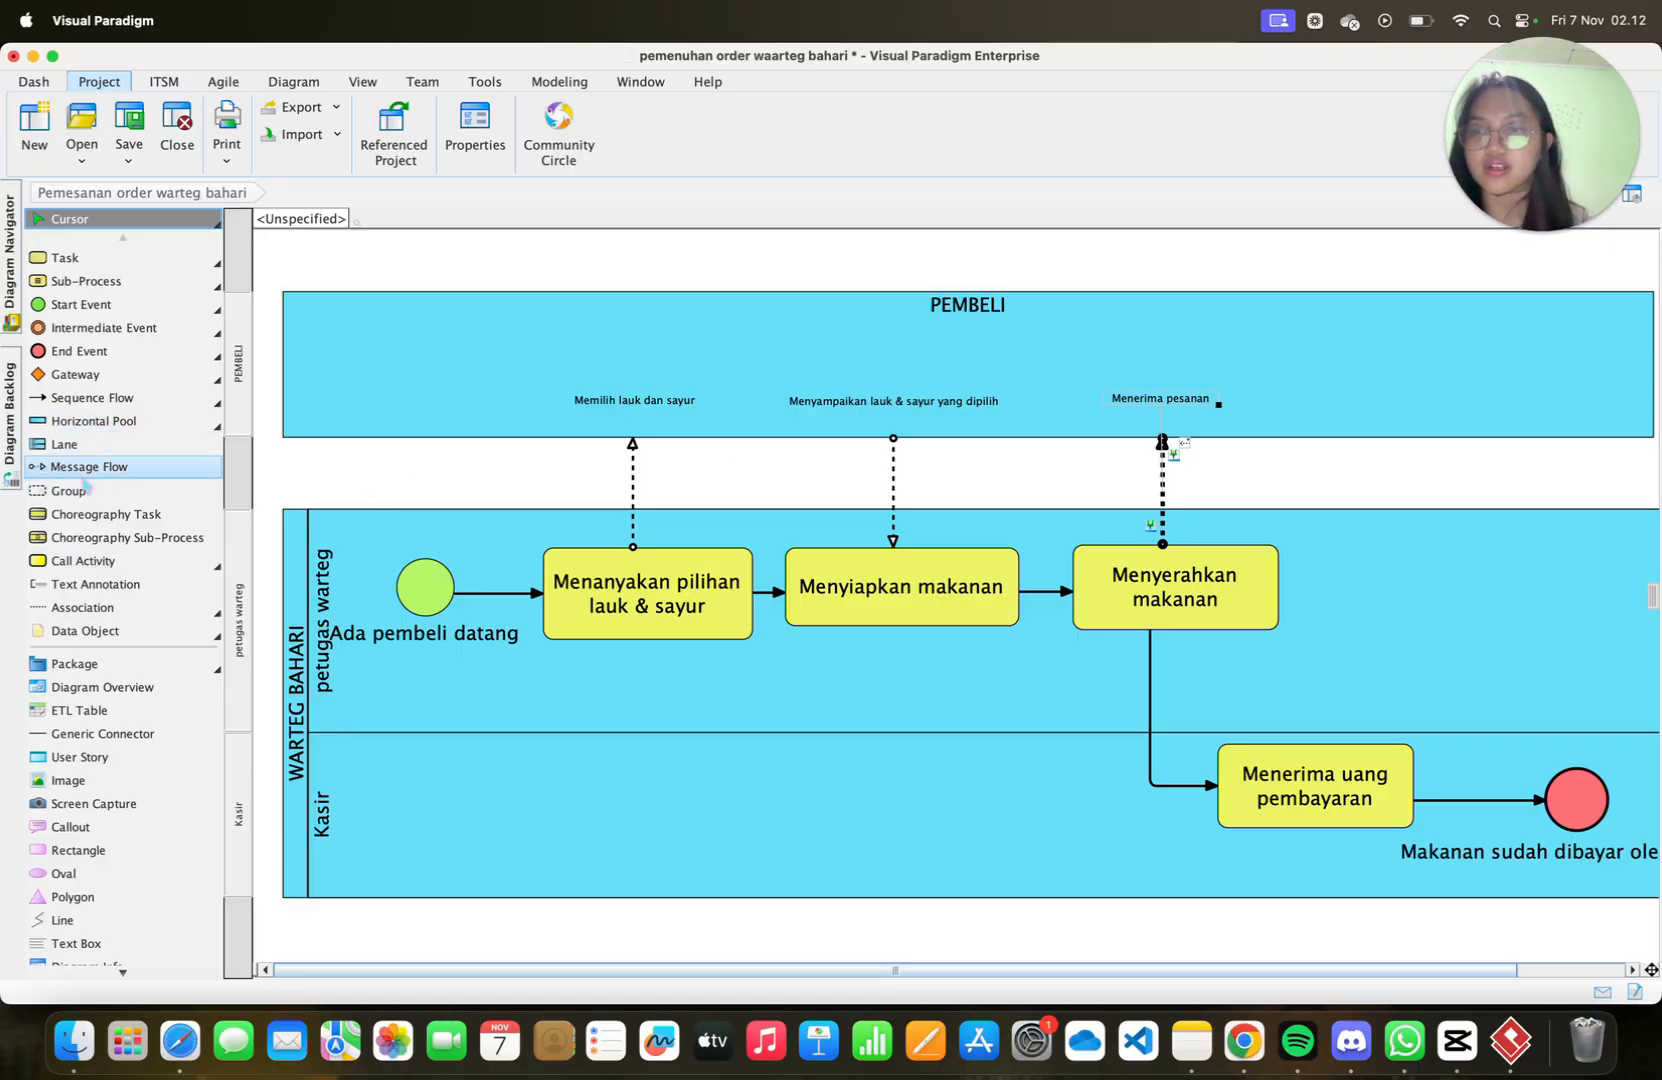
Add a message flow from the PEMBELI pool to "Menerima uang pembayaran", name it "Melakukan pembayaran" and move its label into the pool
{"action": "left_click", "coordinate": [84, 476]}
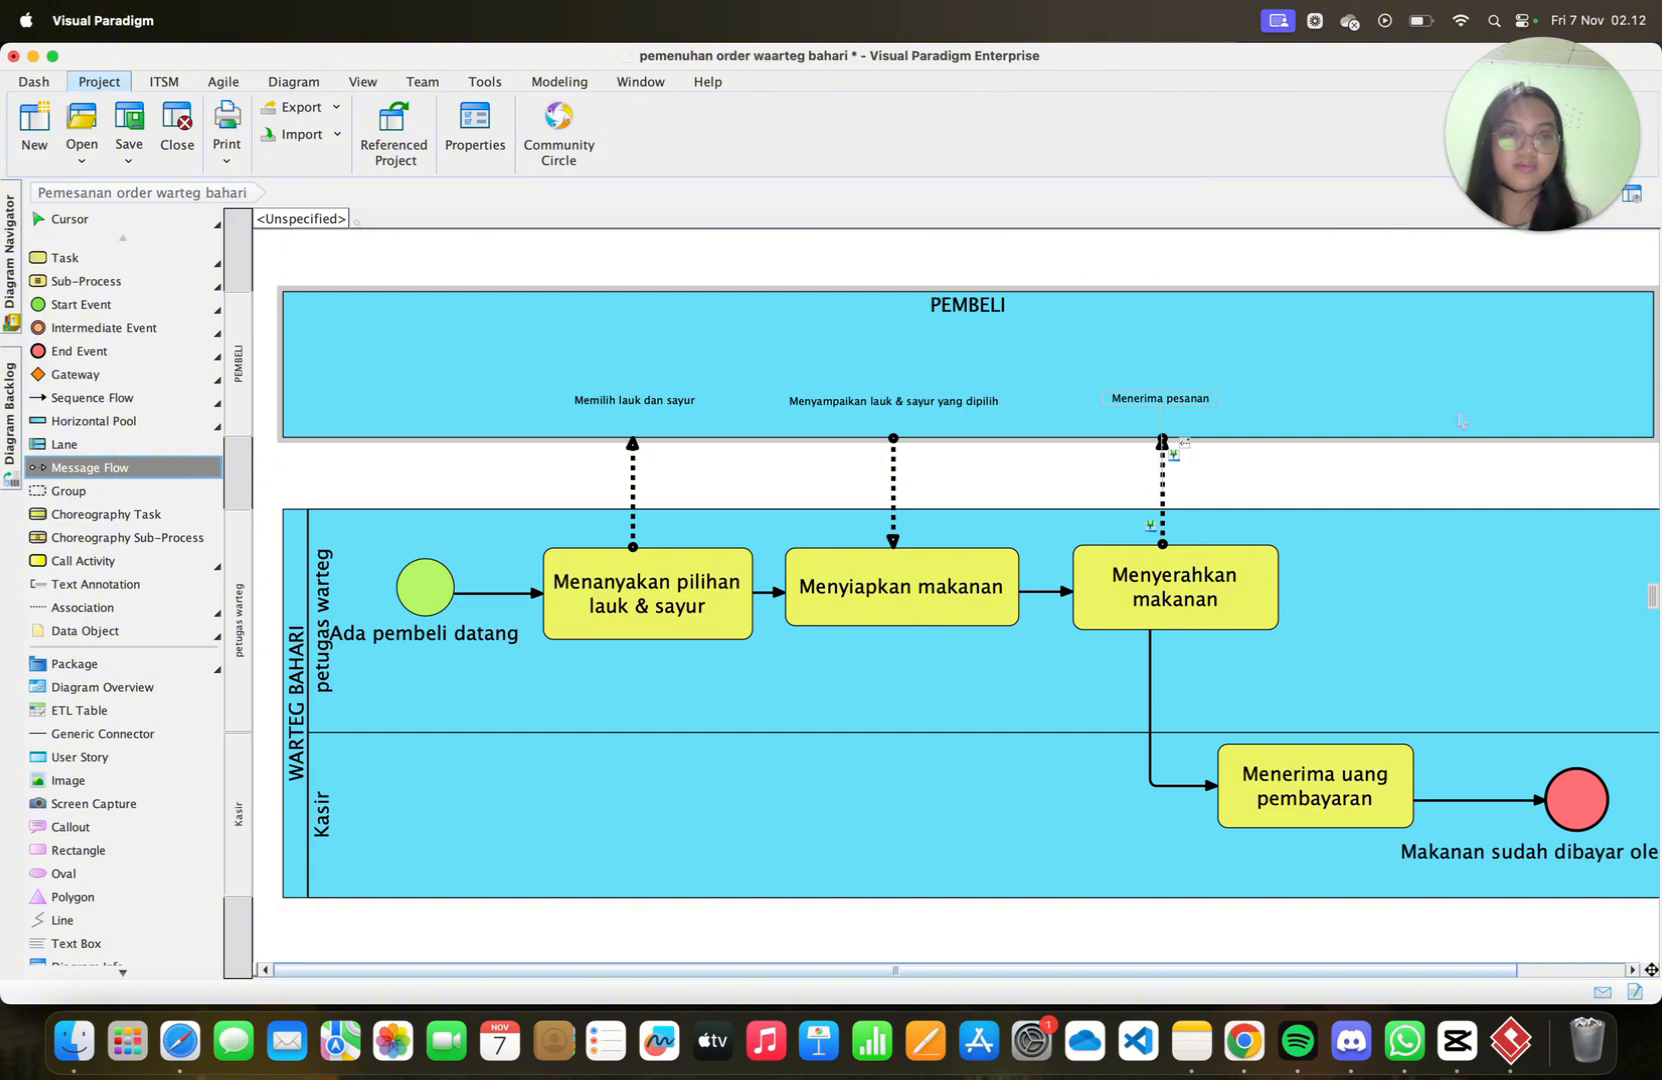
{"action": "left_click_drag", "start_coordinate": [1340, 440], "coordinate": [1332, 773]}
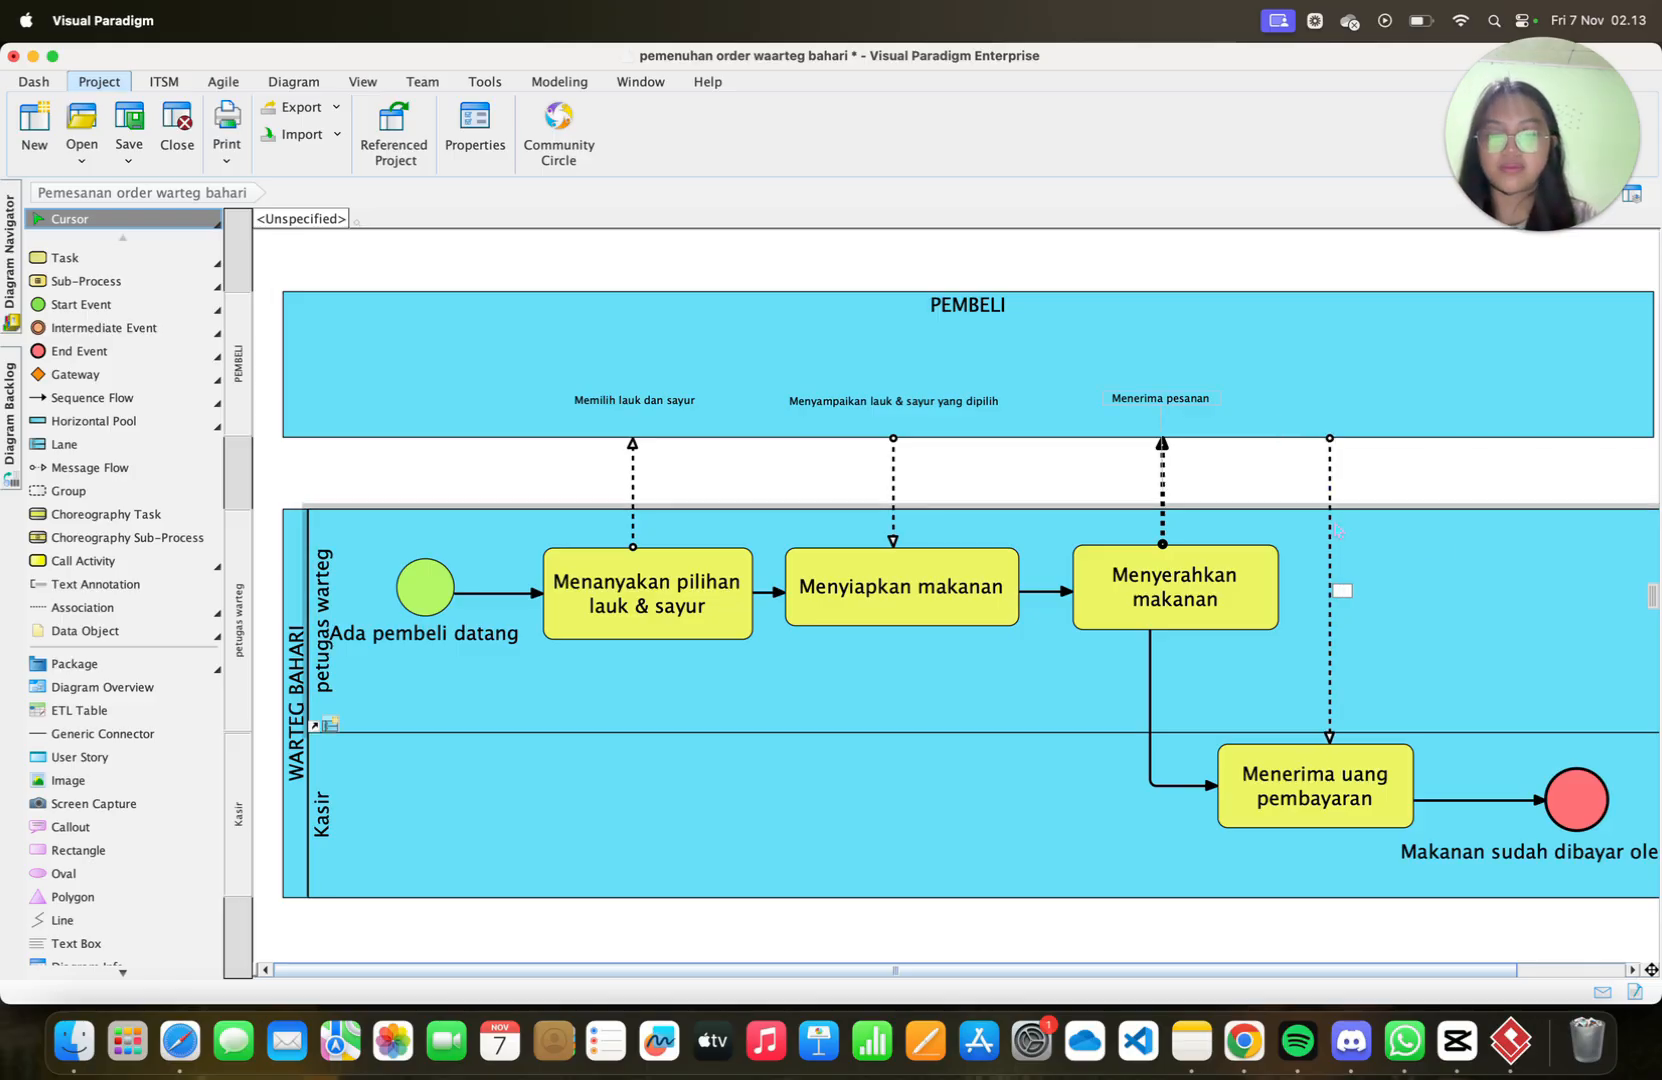
{"action": "type", "text": "Melakau"}
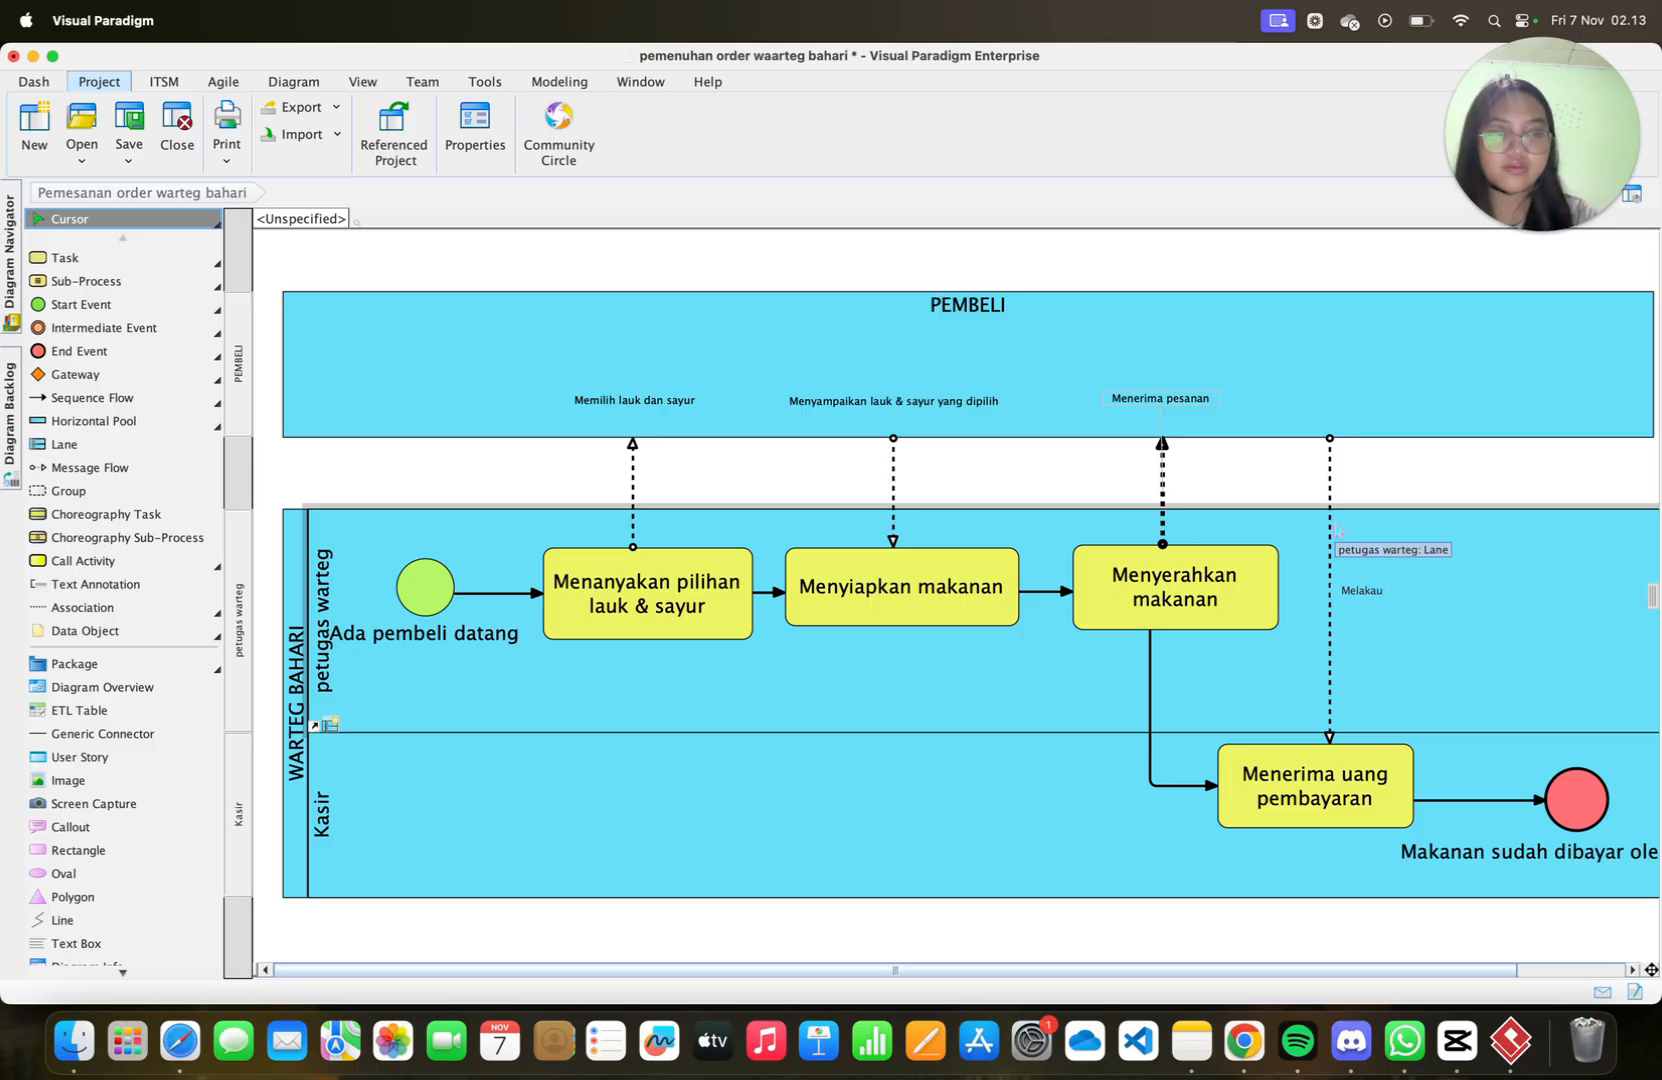
{"action": "key", "text": "BackSpace"}
{"action": "key", "text": "BackSpace"}
{"action": "type", "text": "ukan pembayaran"}
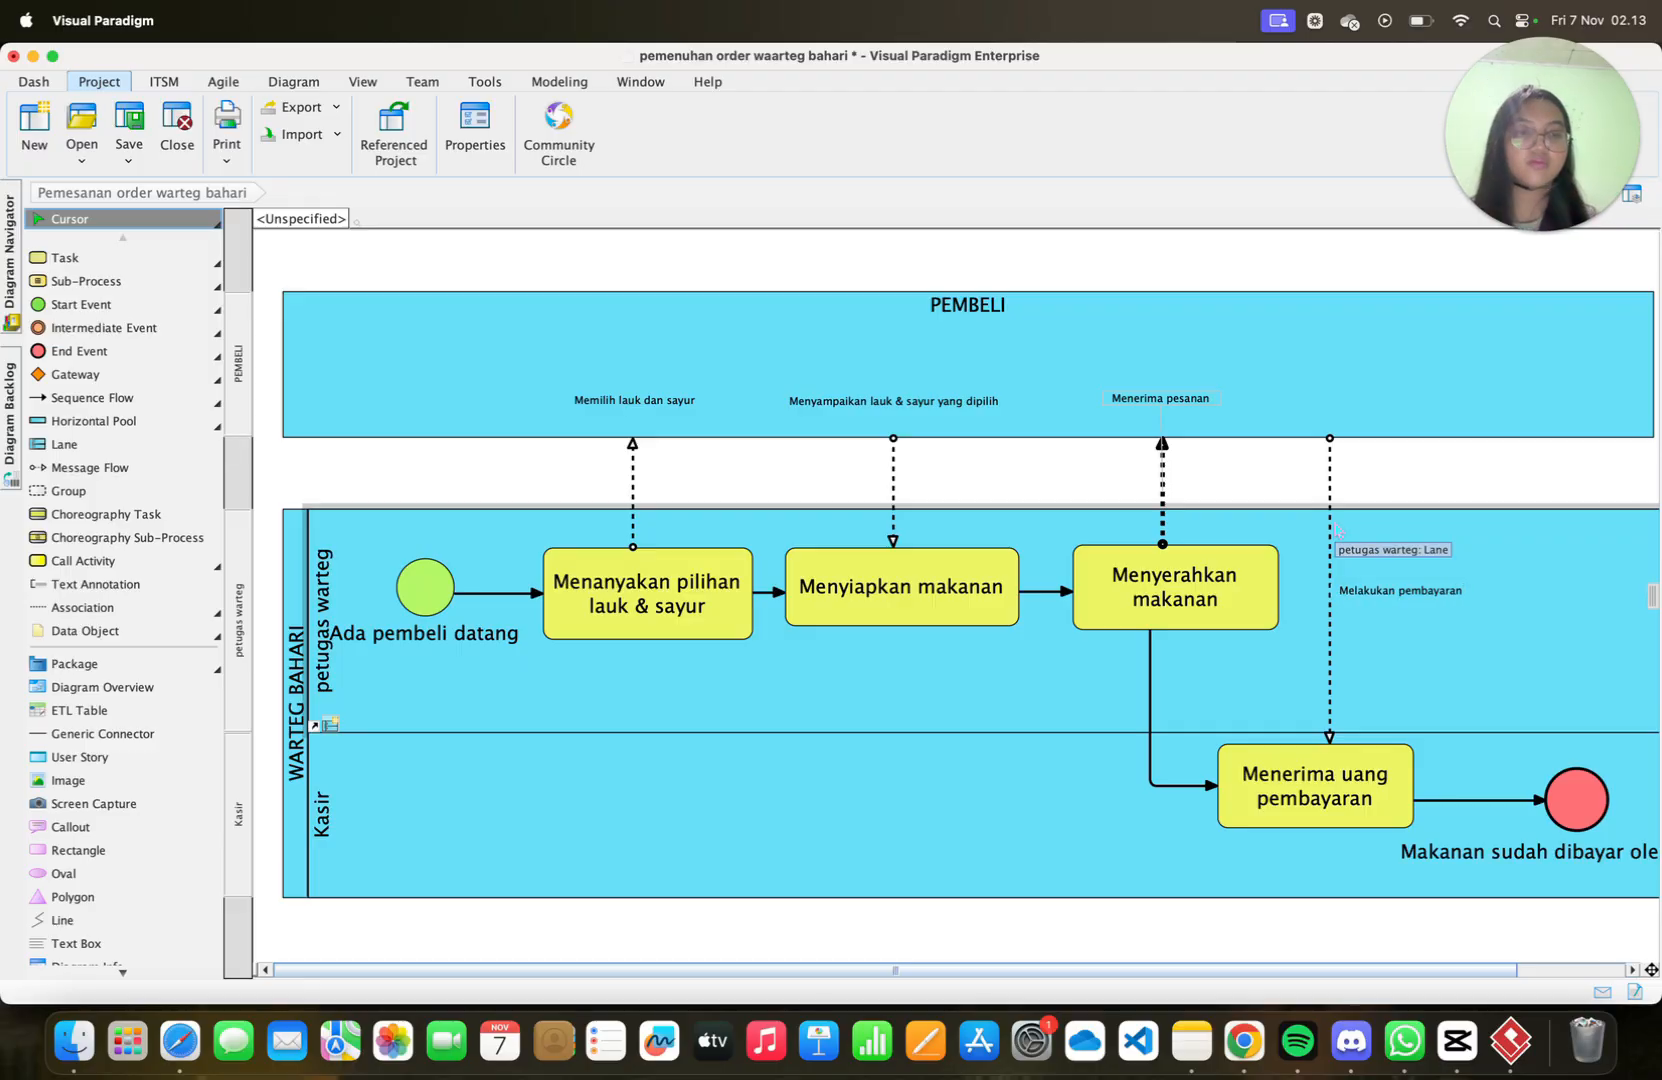
{"action": "key", "text": "Return"}
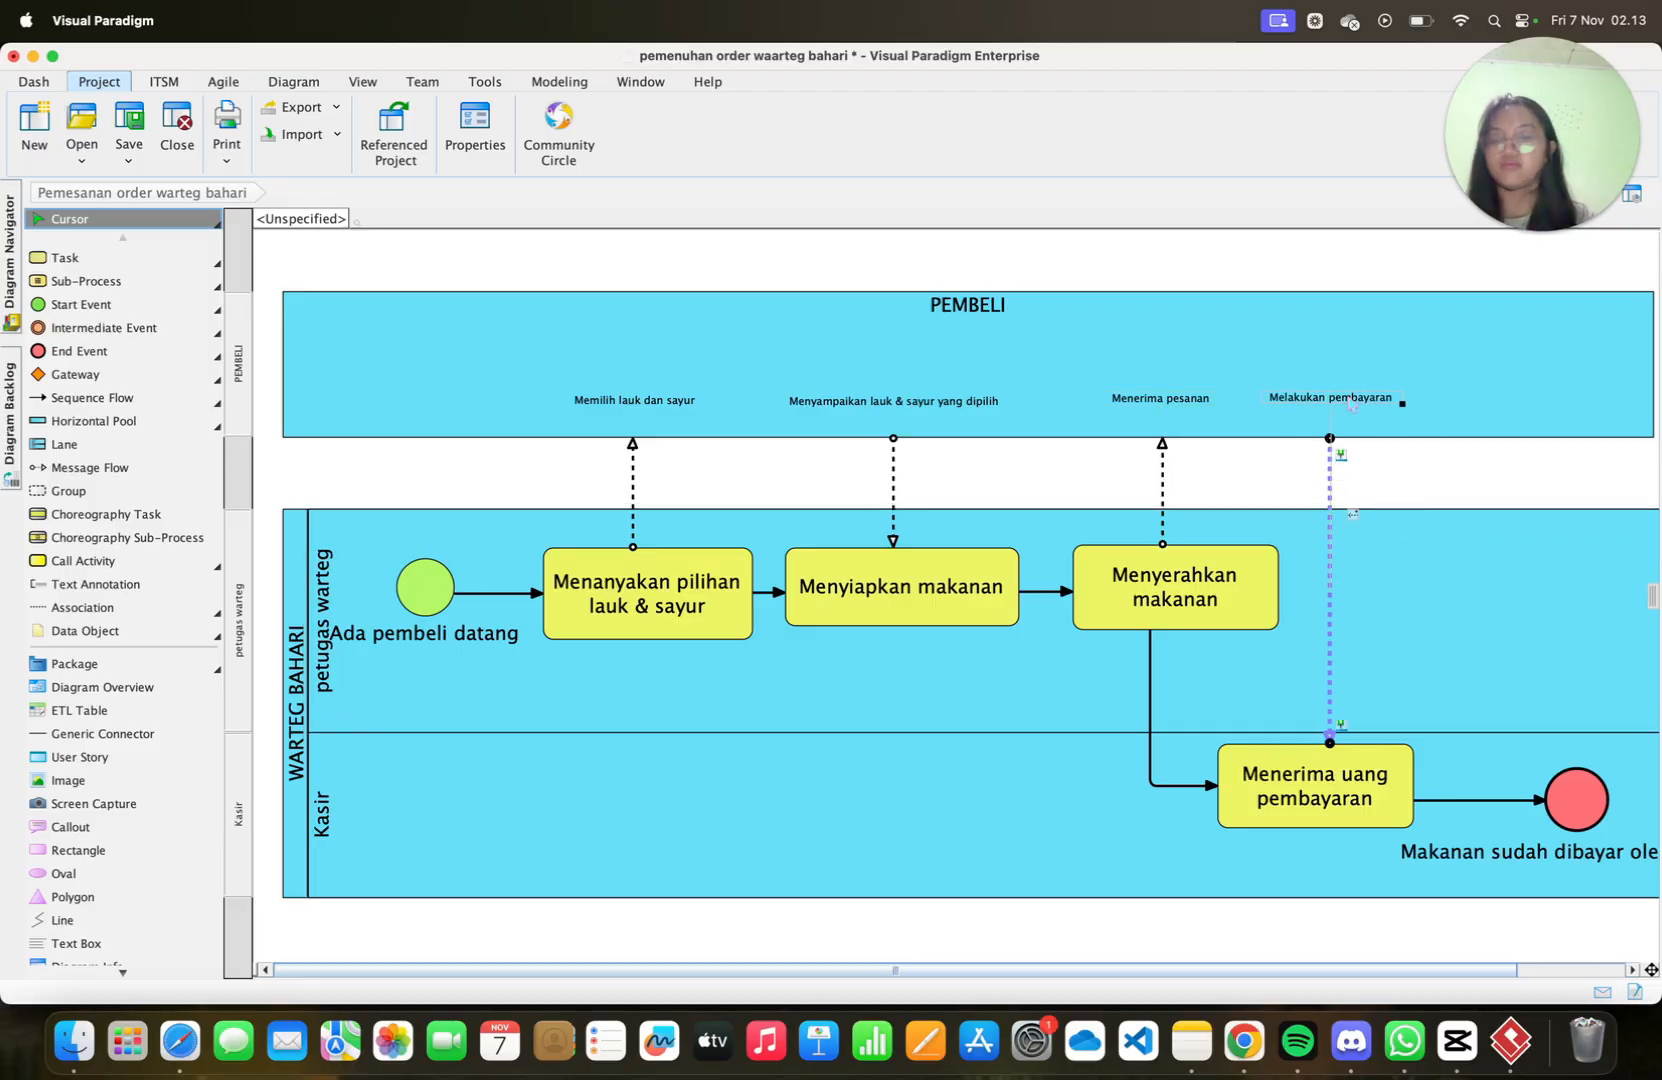
{"action": "left_click", "coordinate": [987, 735]}
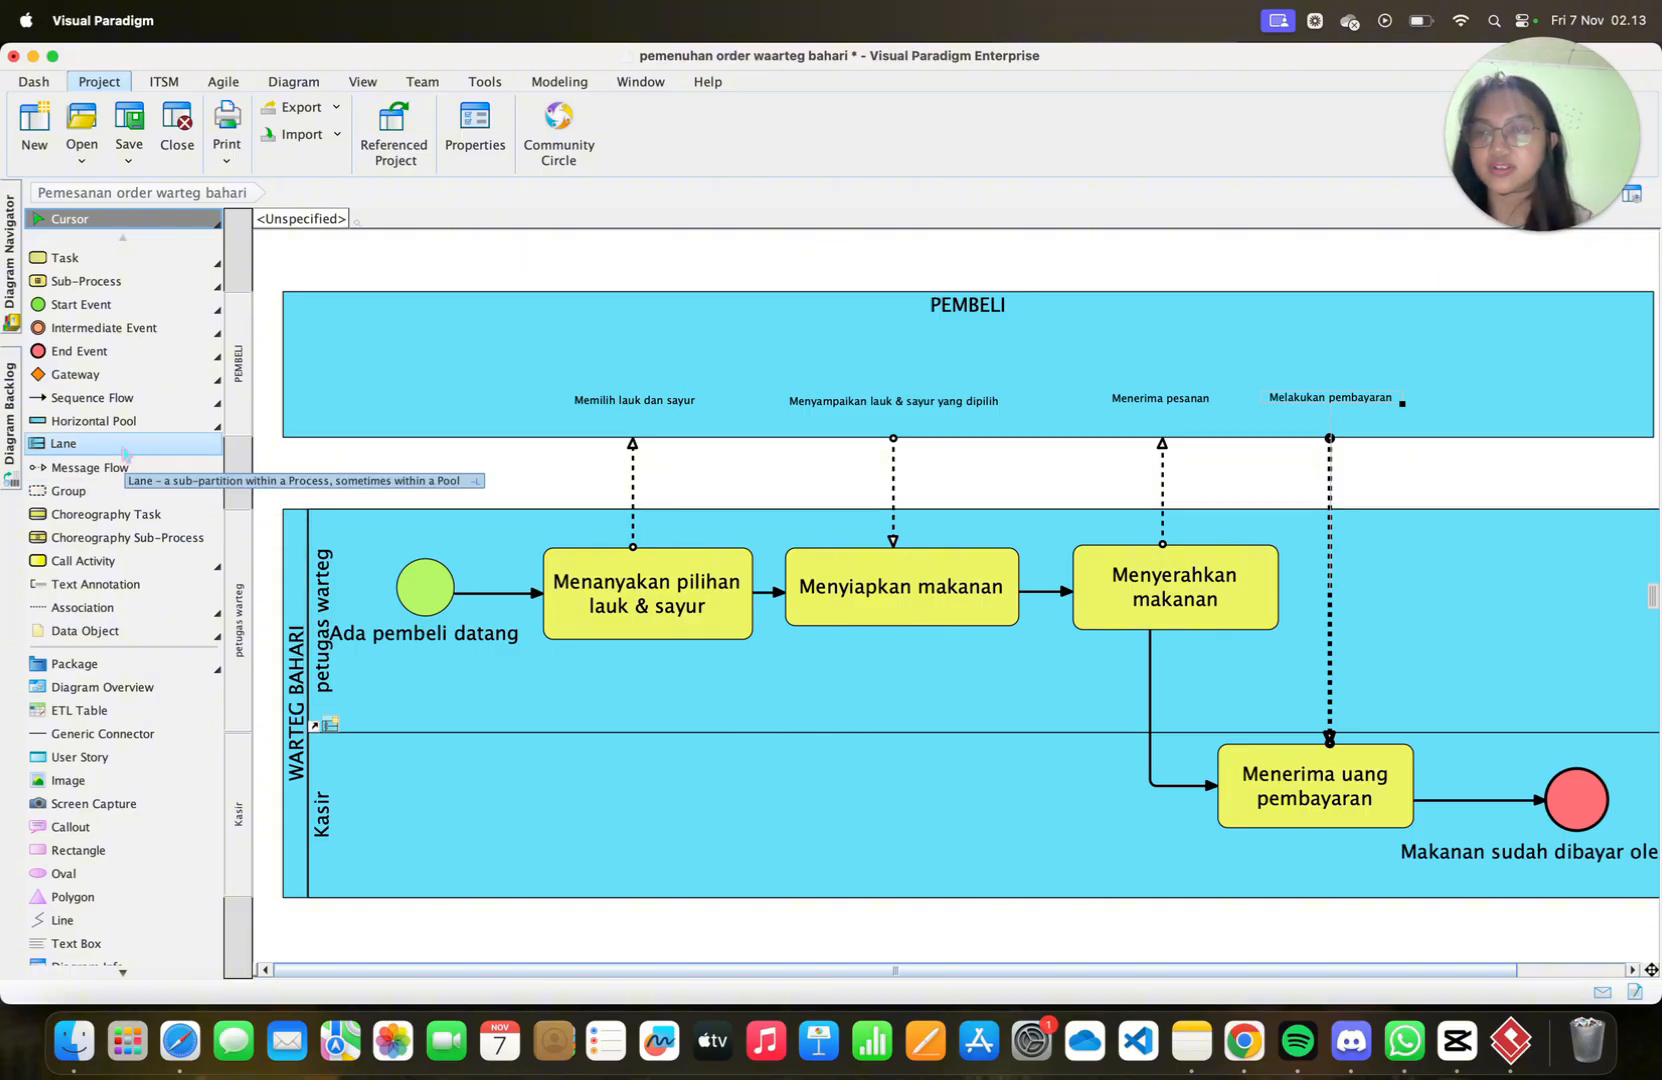
Add a data object named "Makanan" in the petugas warteg lane, below and between "Menyiapkan makanan" and "Menyerahkan makanan"
{"action": "left_click", "coordinate": [150, 631]}
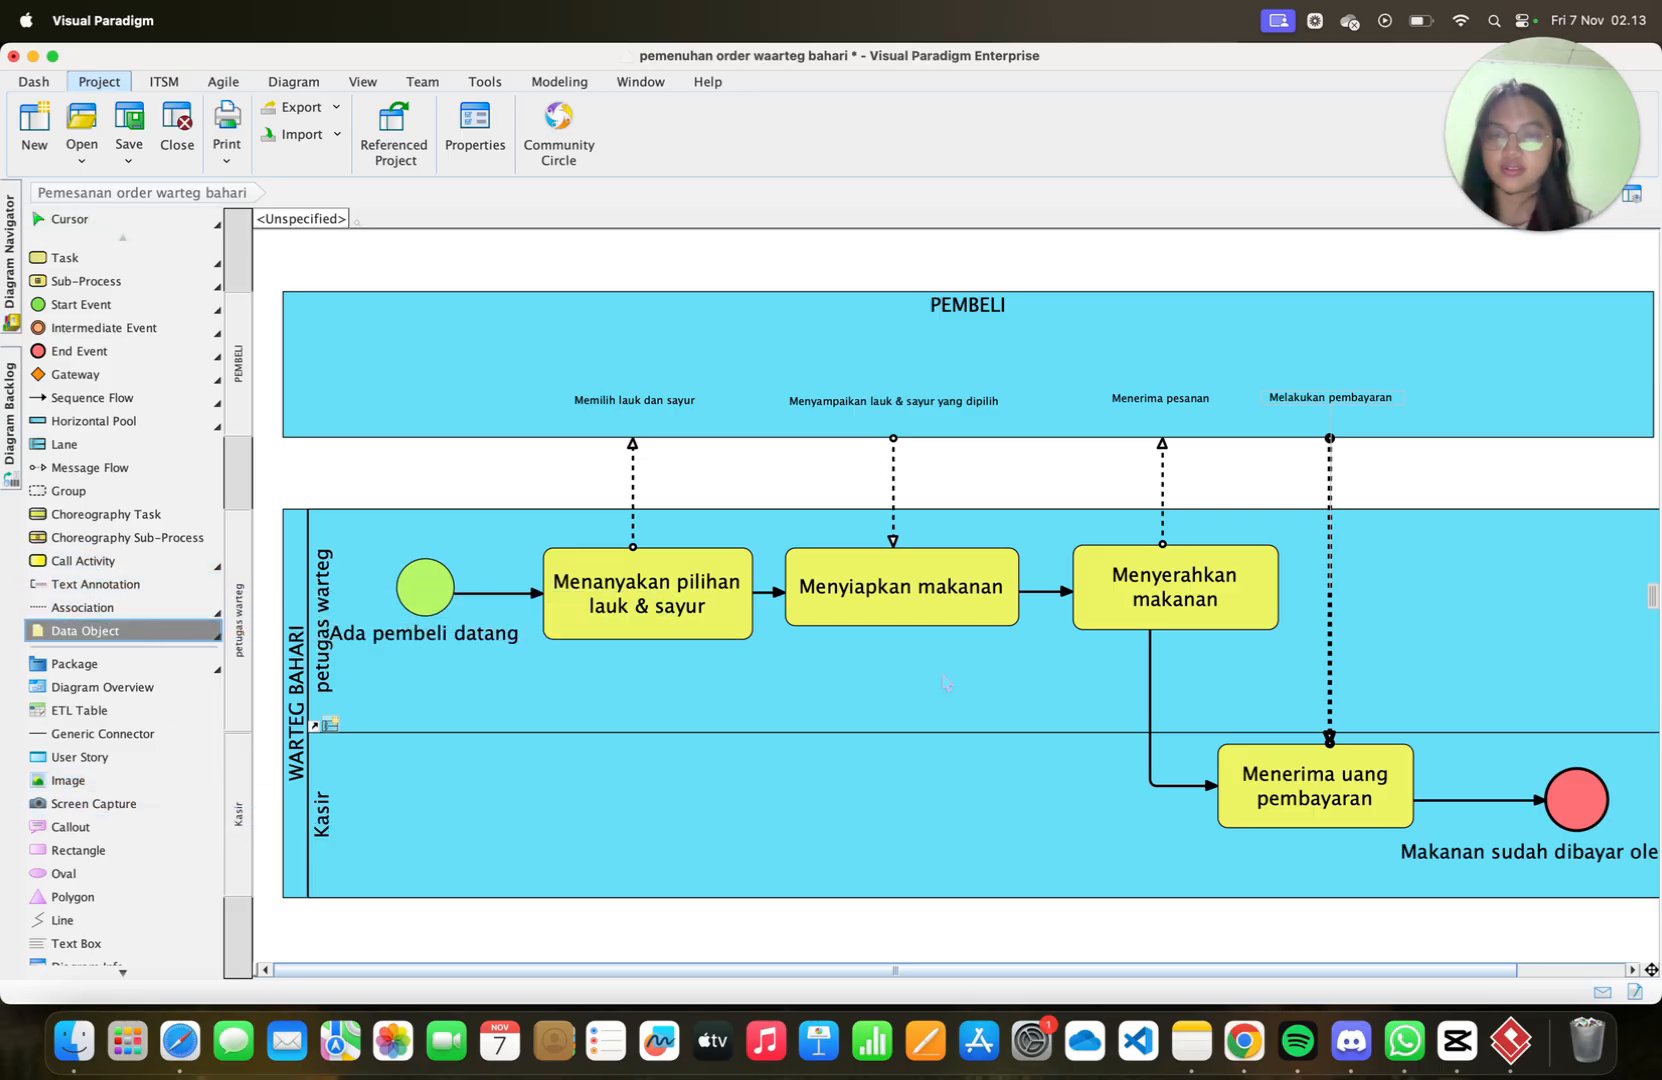
{"action": "left_click", "coordinate": [1019, 686]}
{"action": "type", "text": "M"}
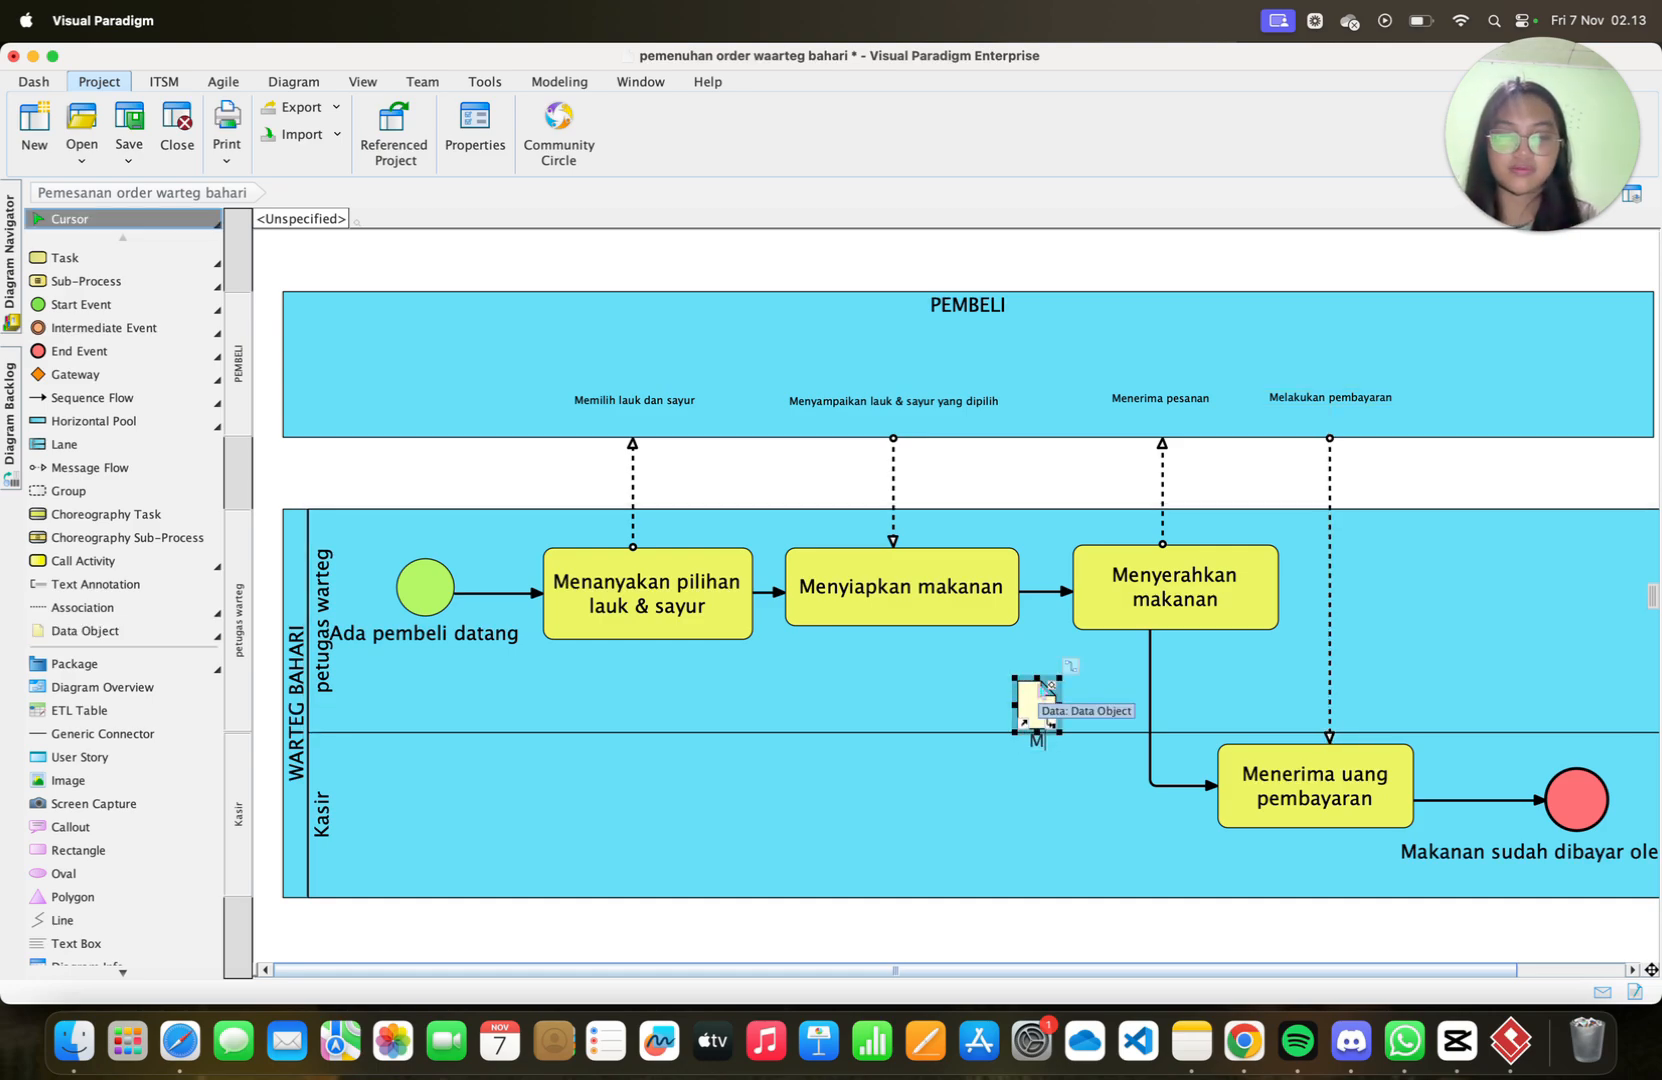
{"action": "type", "text": "akanan"}
{"action": "key", "text": "Return"}
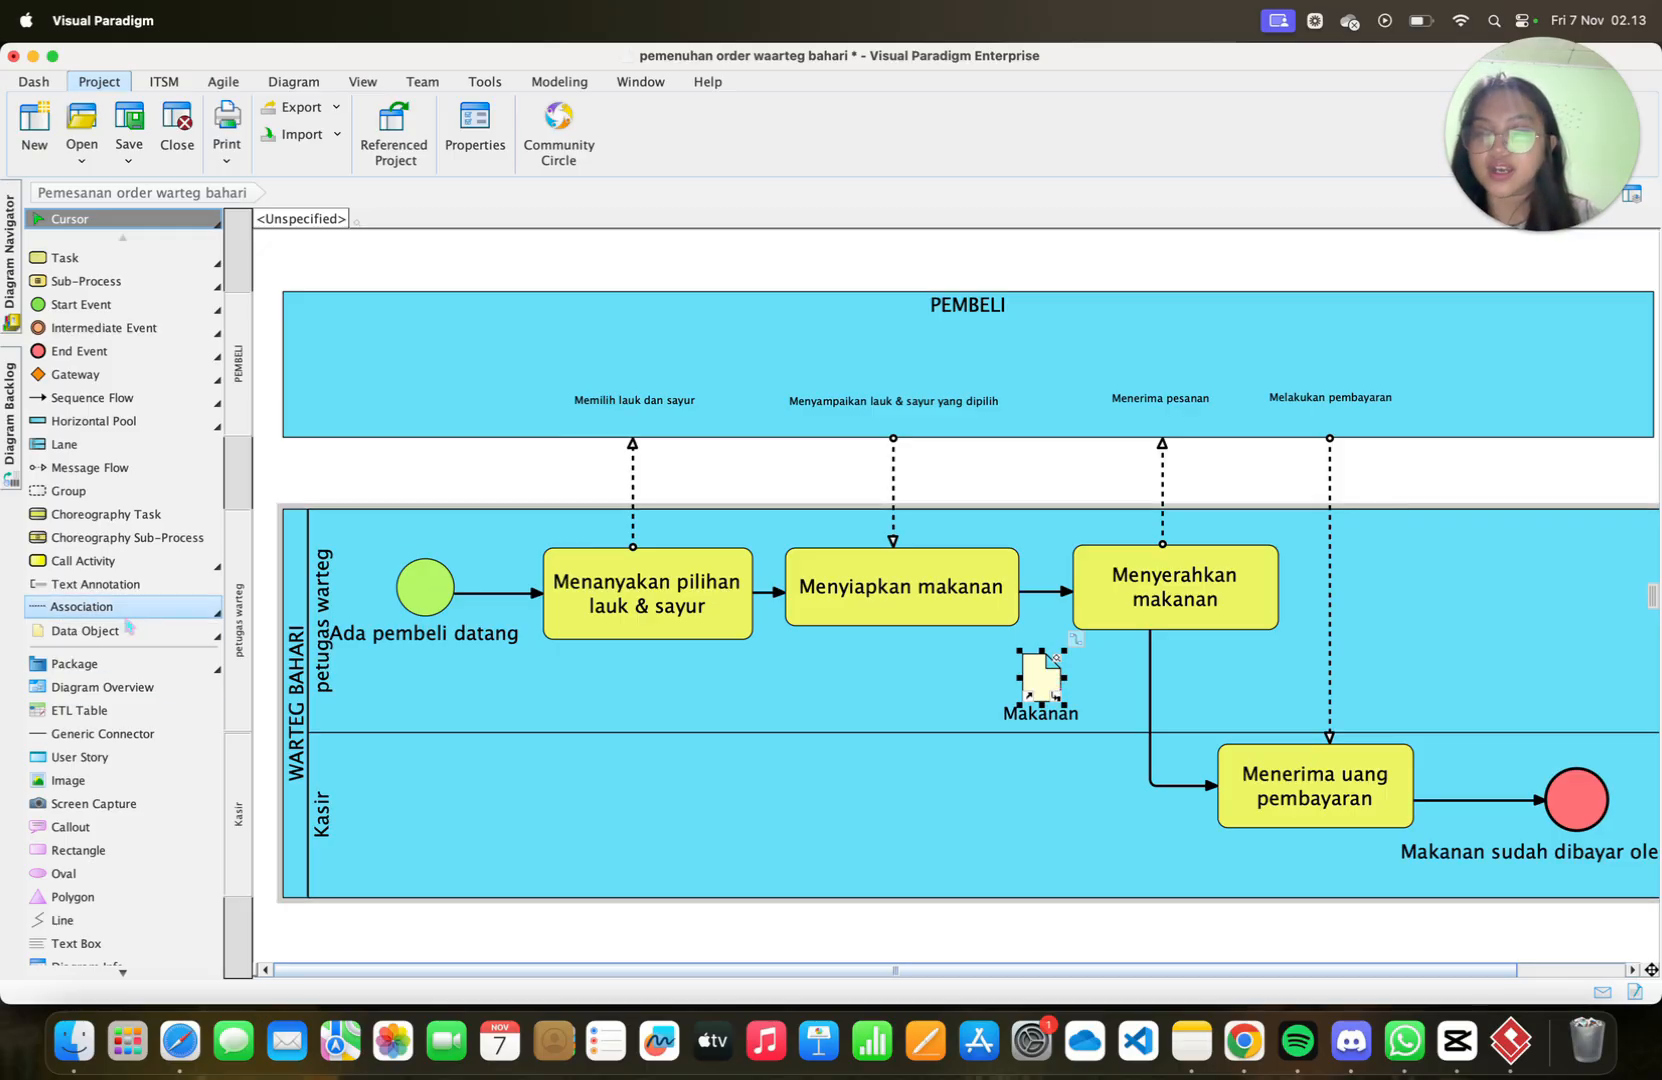
Connect "Menyiapkan makanan" to the "Makanan" data object and on to "Menyerahkan makanan" with data associations
{"action": "left_click", "coordinate": [216, 611]}
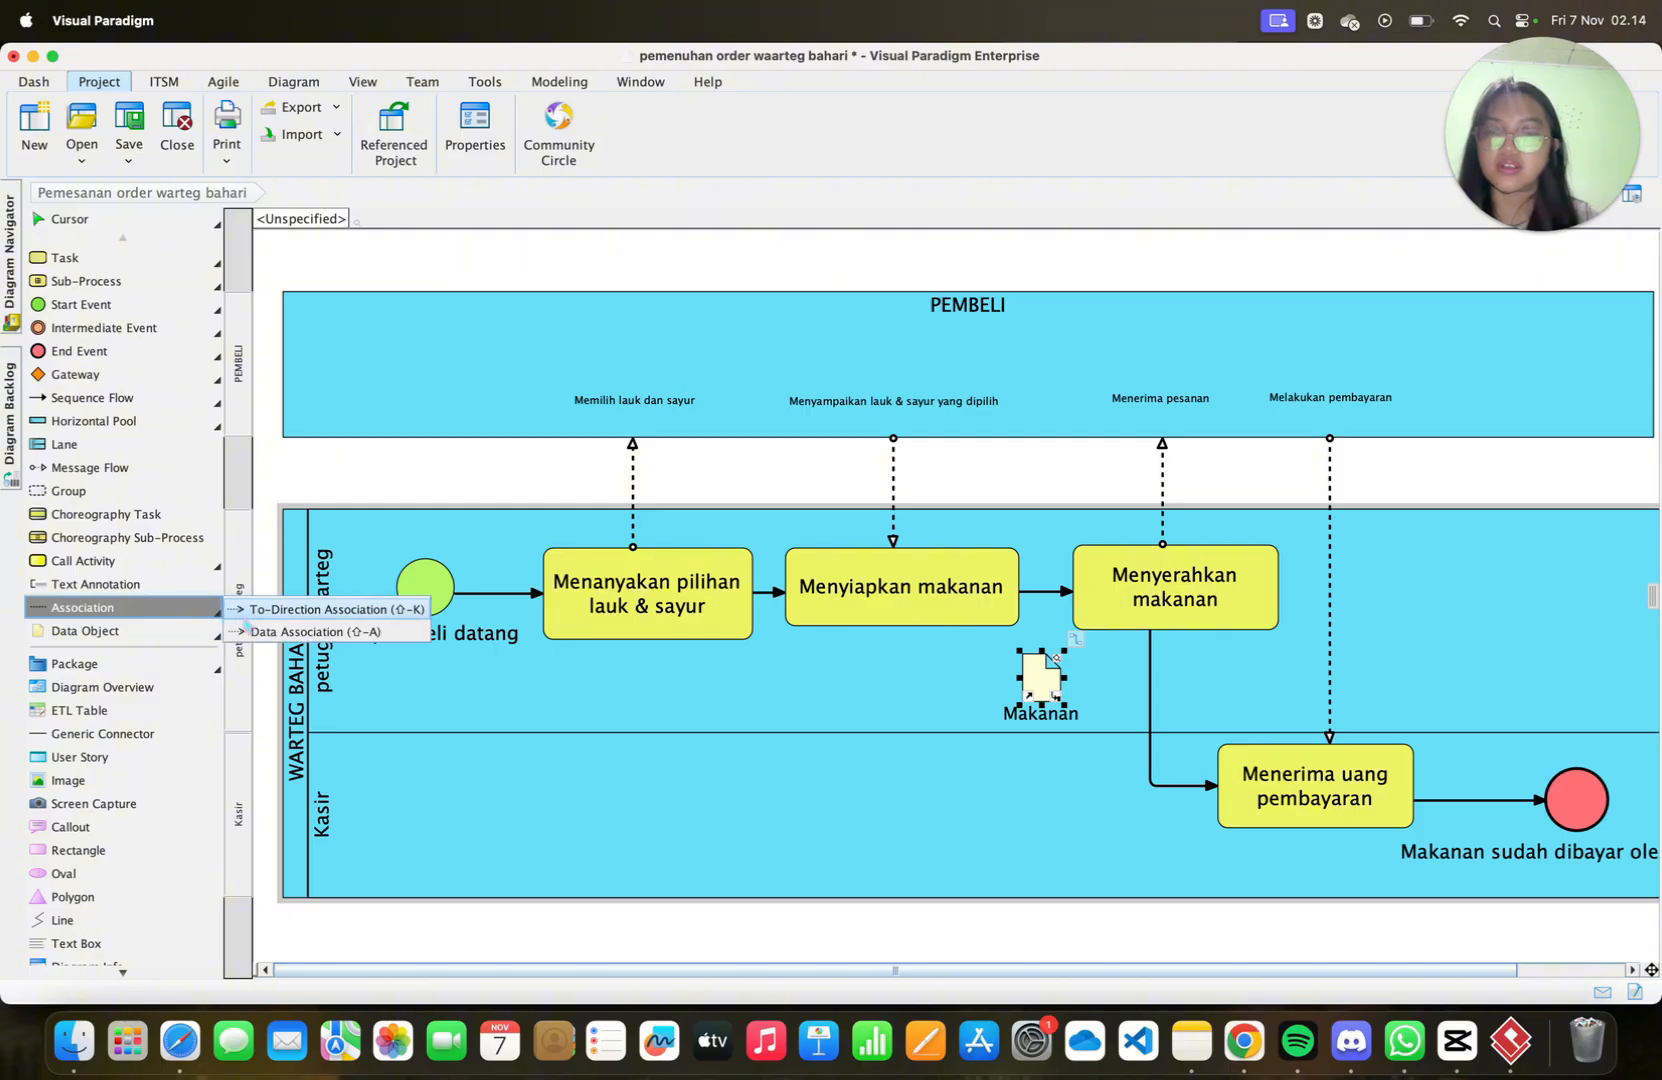
{"action": "left_click", "coordinate": [258, 630]}
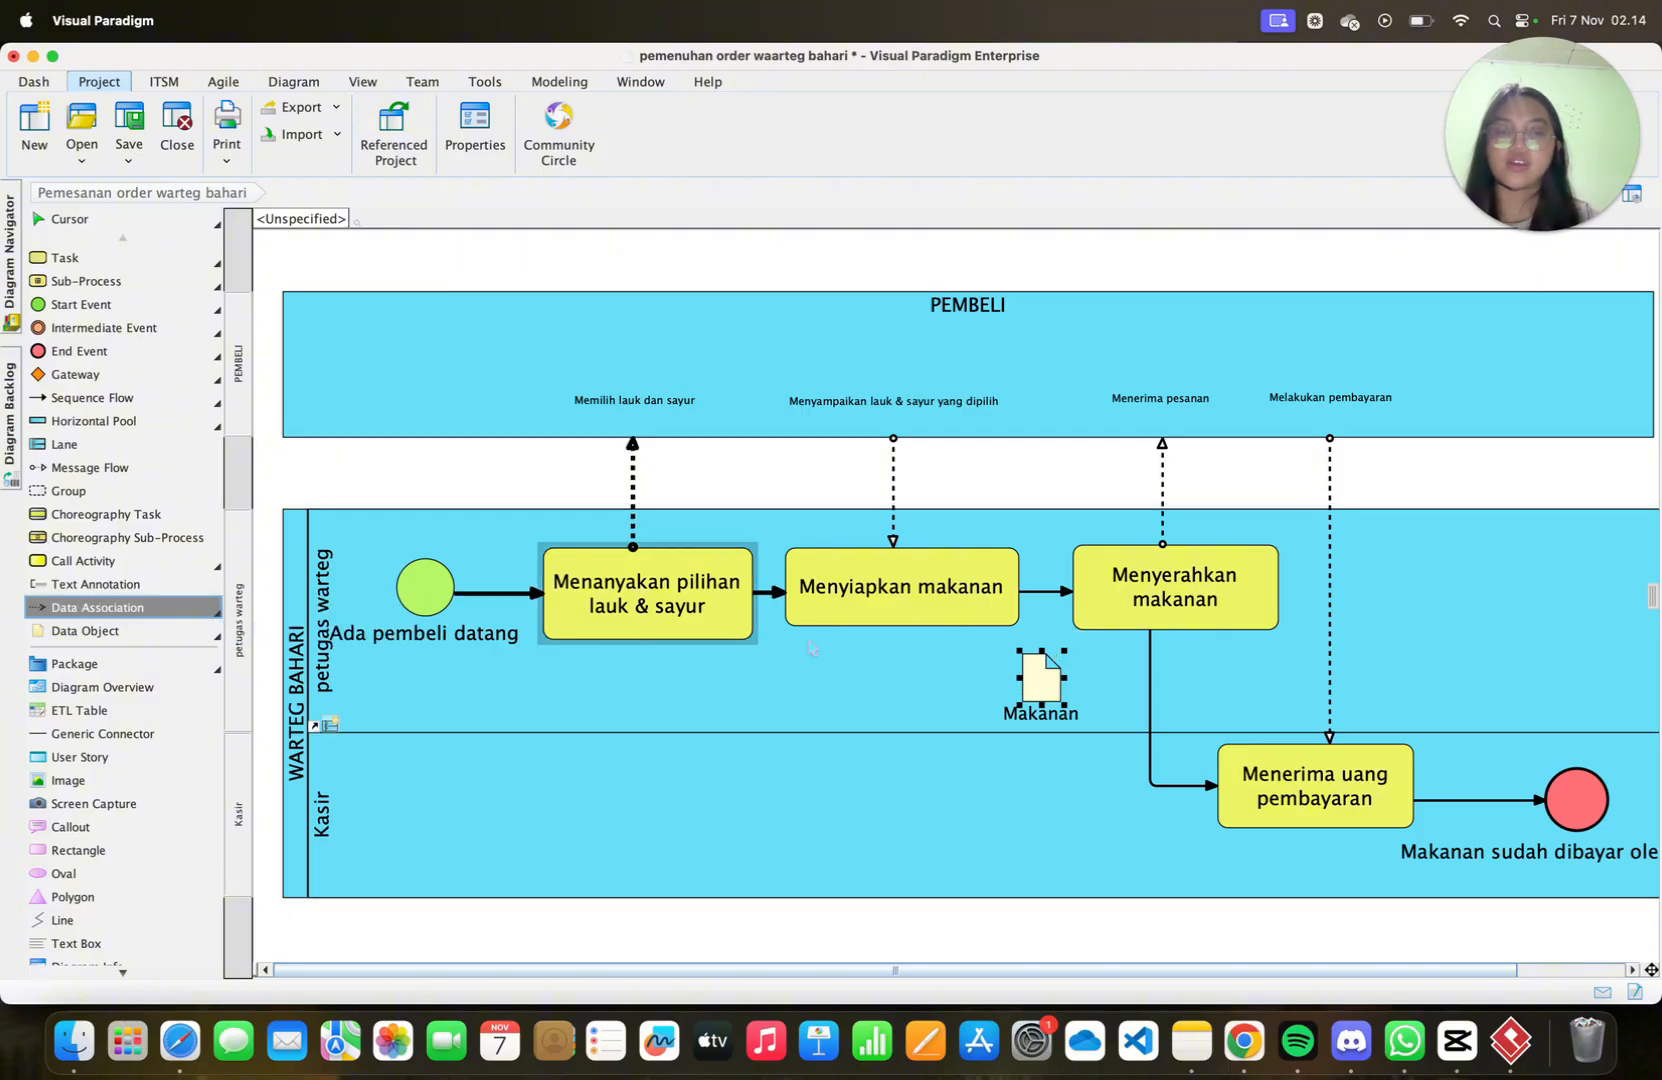
{"action": "left_click_drag", "start_coordinate": [914, 625], "coordinate": [902, 666]}
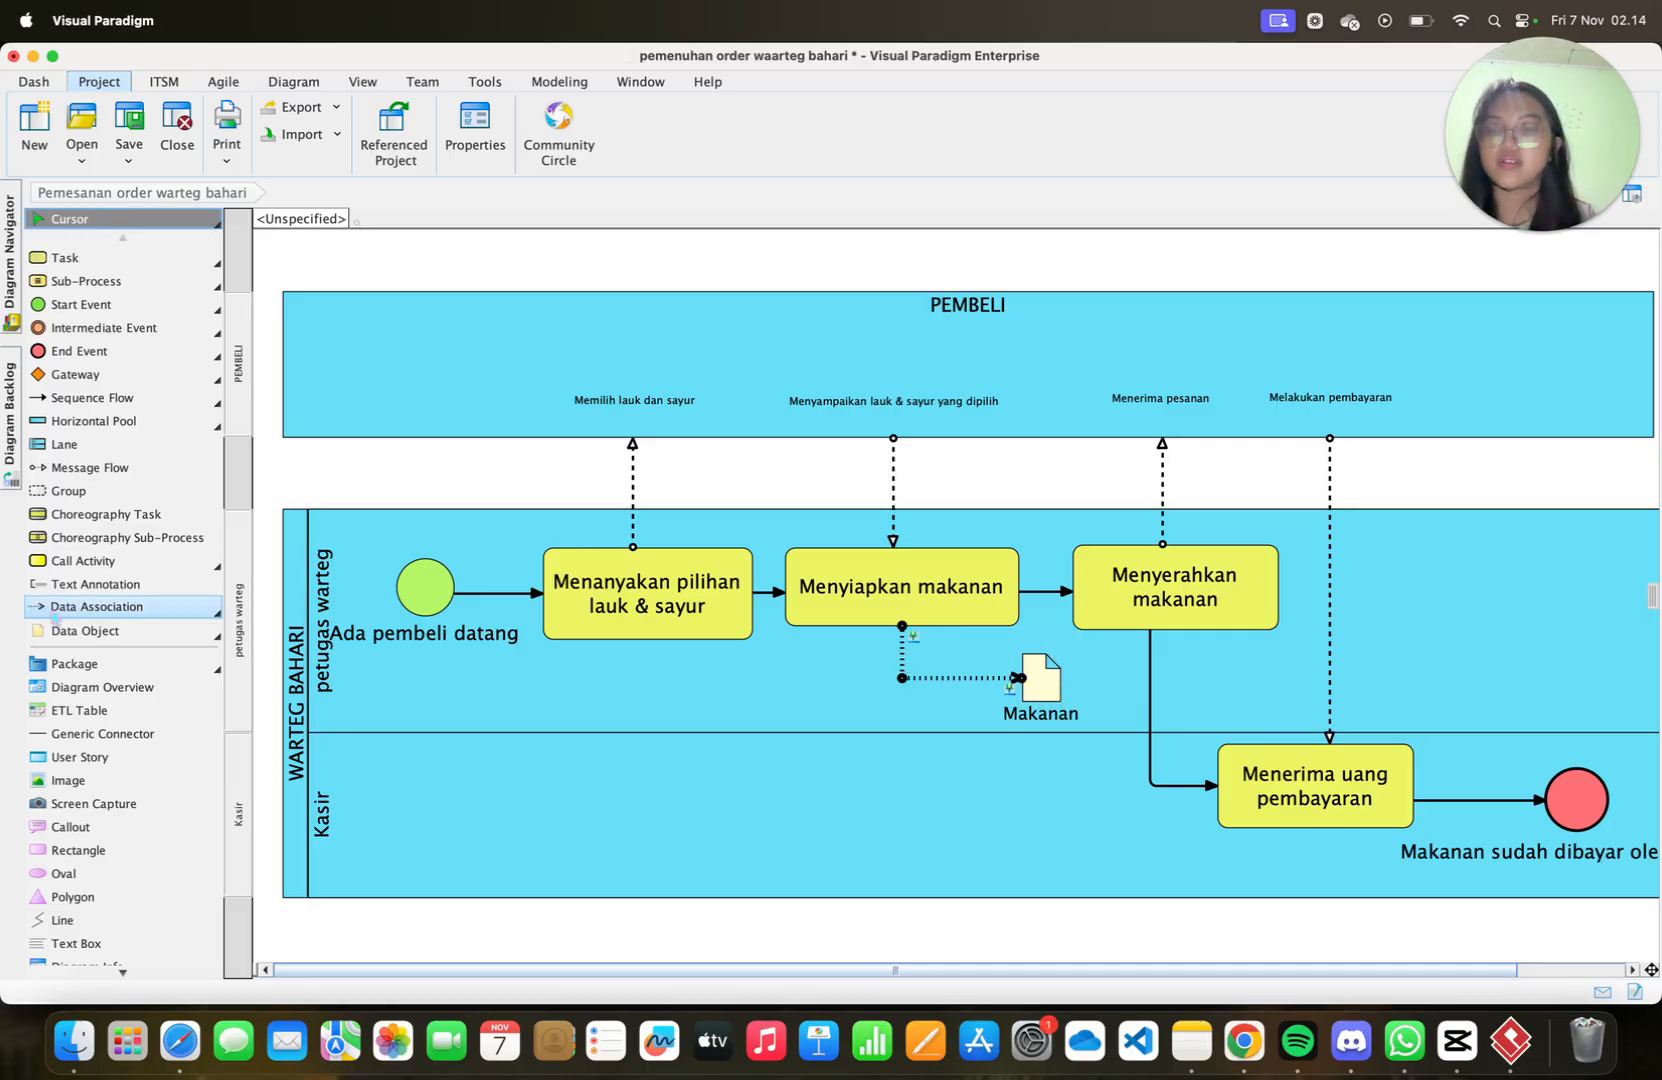
{"action": "left_click", "coordinate": [97, 607]}
{"action": "left_click_drag", "start_coordinate": [1045, 676], "coordinate": [1148, 615]}
{"action": "left_click_drag", "start_coordinate": [1042, 638], "coordinate": [1121, 679]}
{"action": "left_click", "coordinate": [1255, 695]}
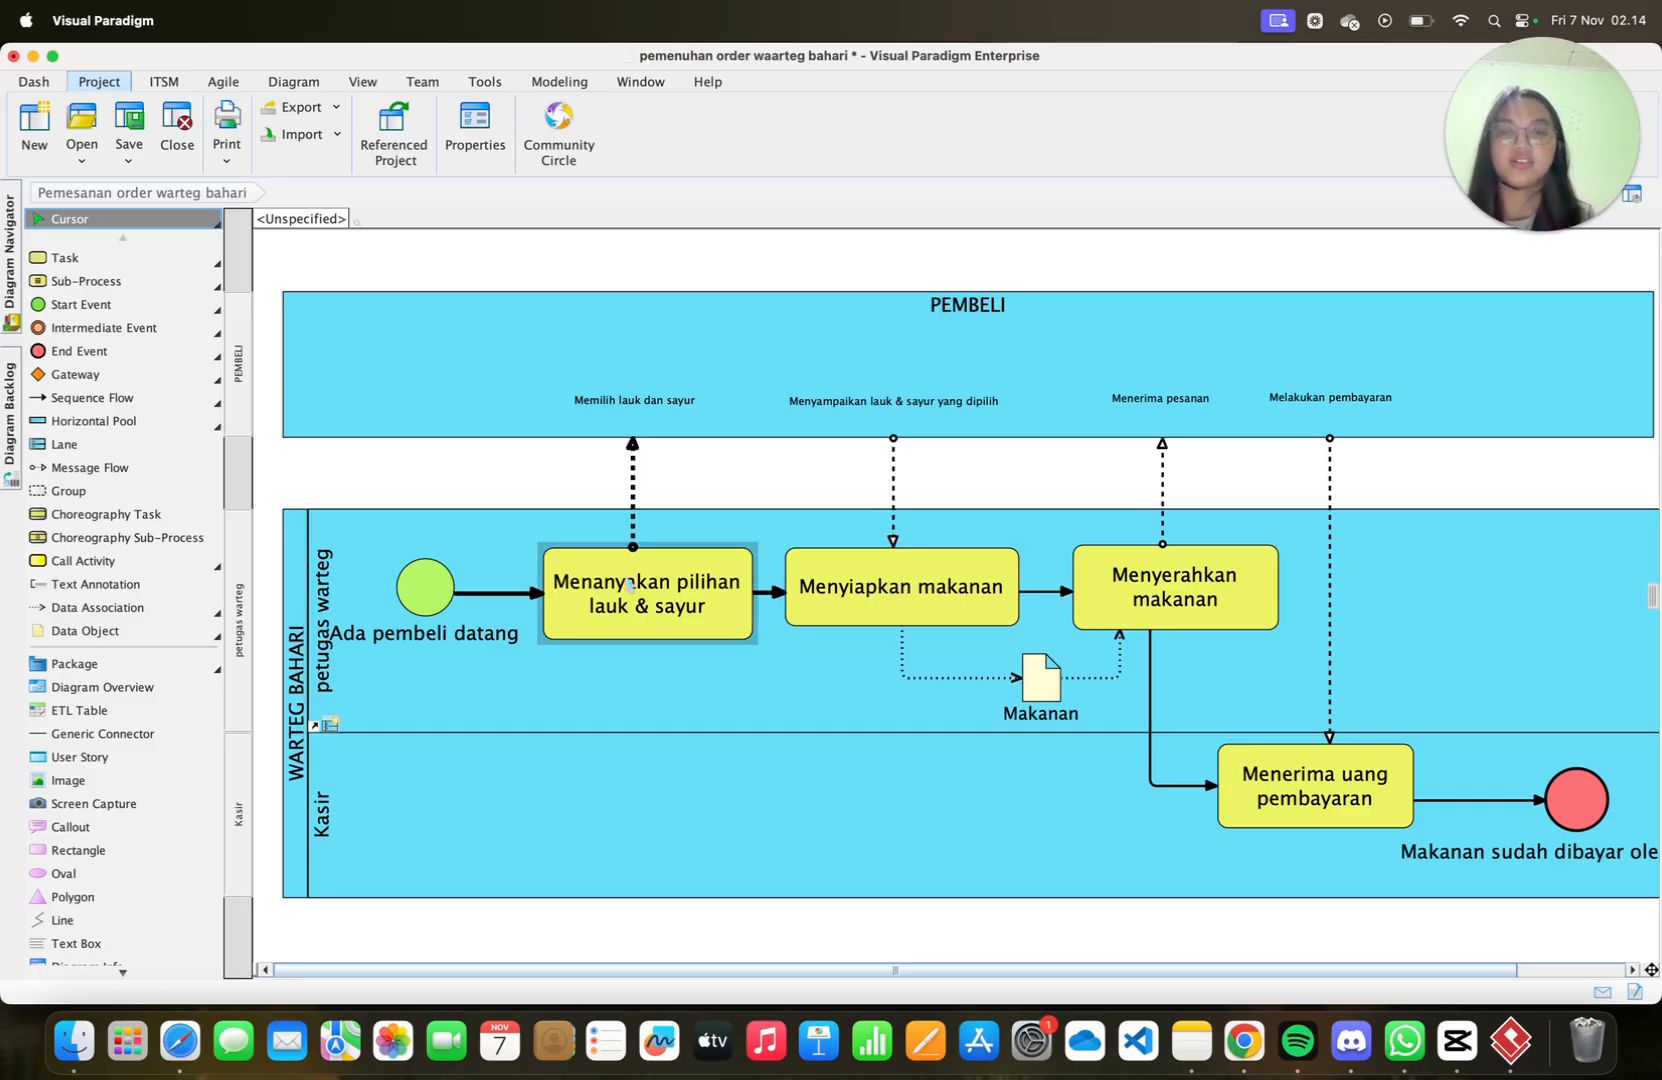
Set the "Menanyakan pilihan lauk & sayur" task's font, Dialog Regular 20, as default for all shapes and apply it to the whole project
{"action": "left_click", "coordinate": [428, 594]}
{"action": "left_click", "coordinate": [646, 578]}
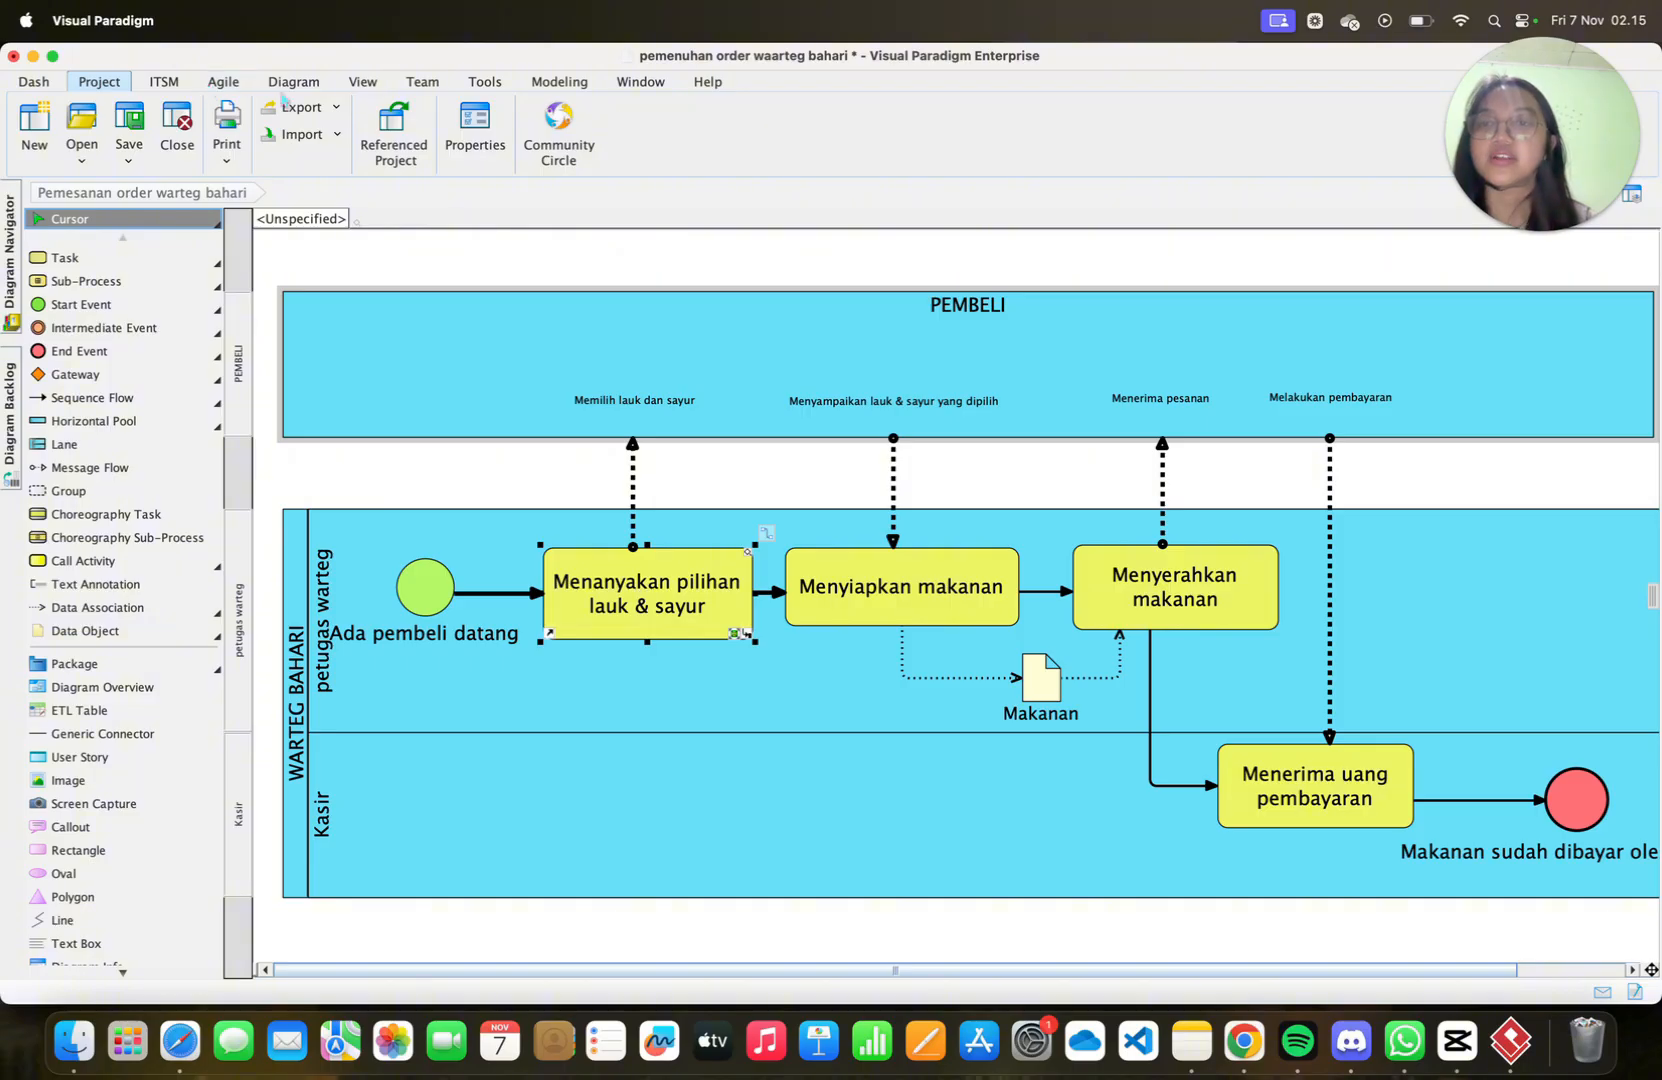
{"action": "left_click", "coordinate": [293, 81]}
{"action": "left_click", "coordinate": [330, 108]}
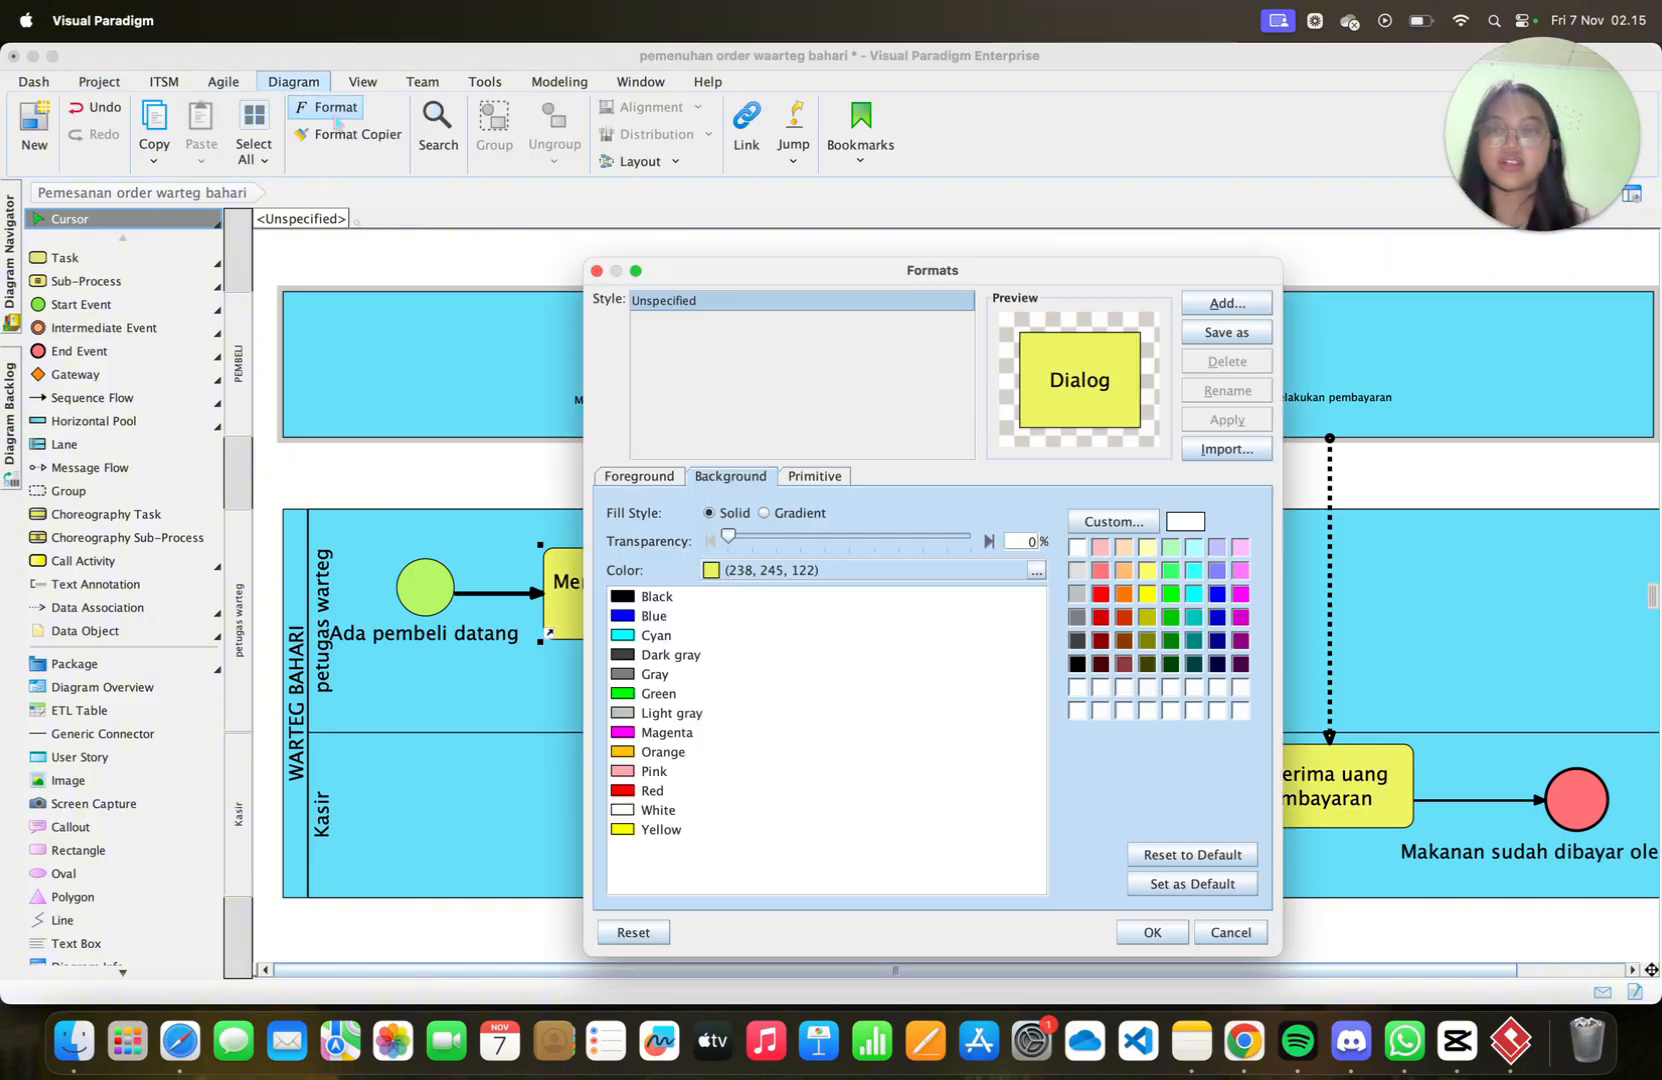
{"action": "left_click", "coordinate": [643, 478]}
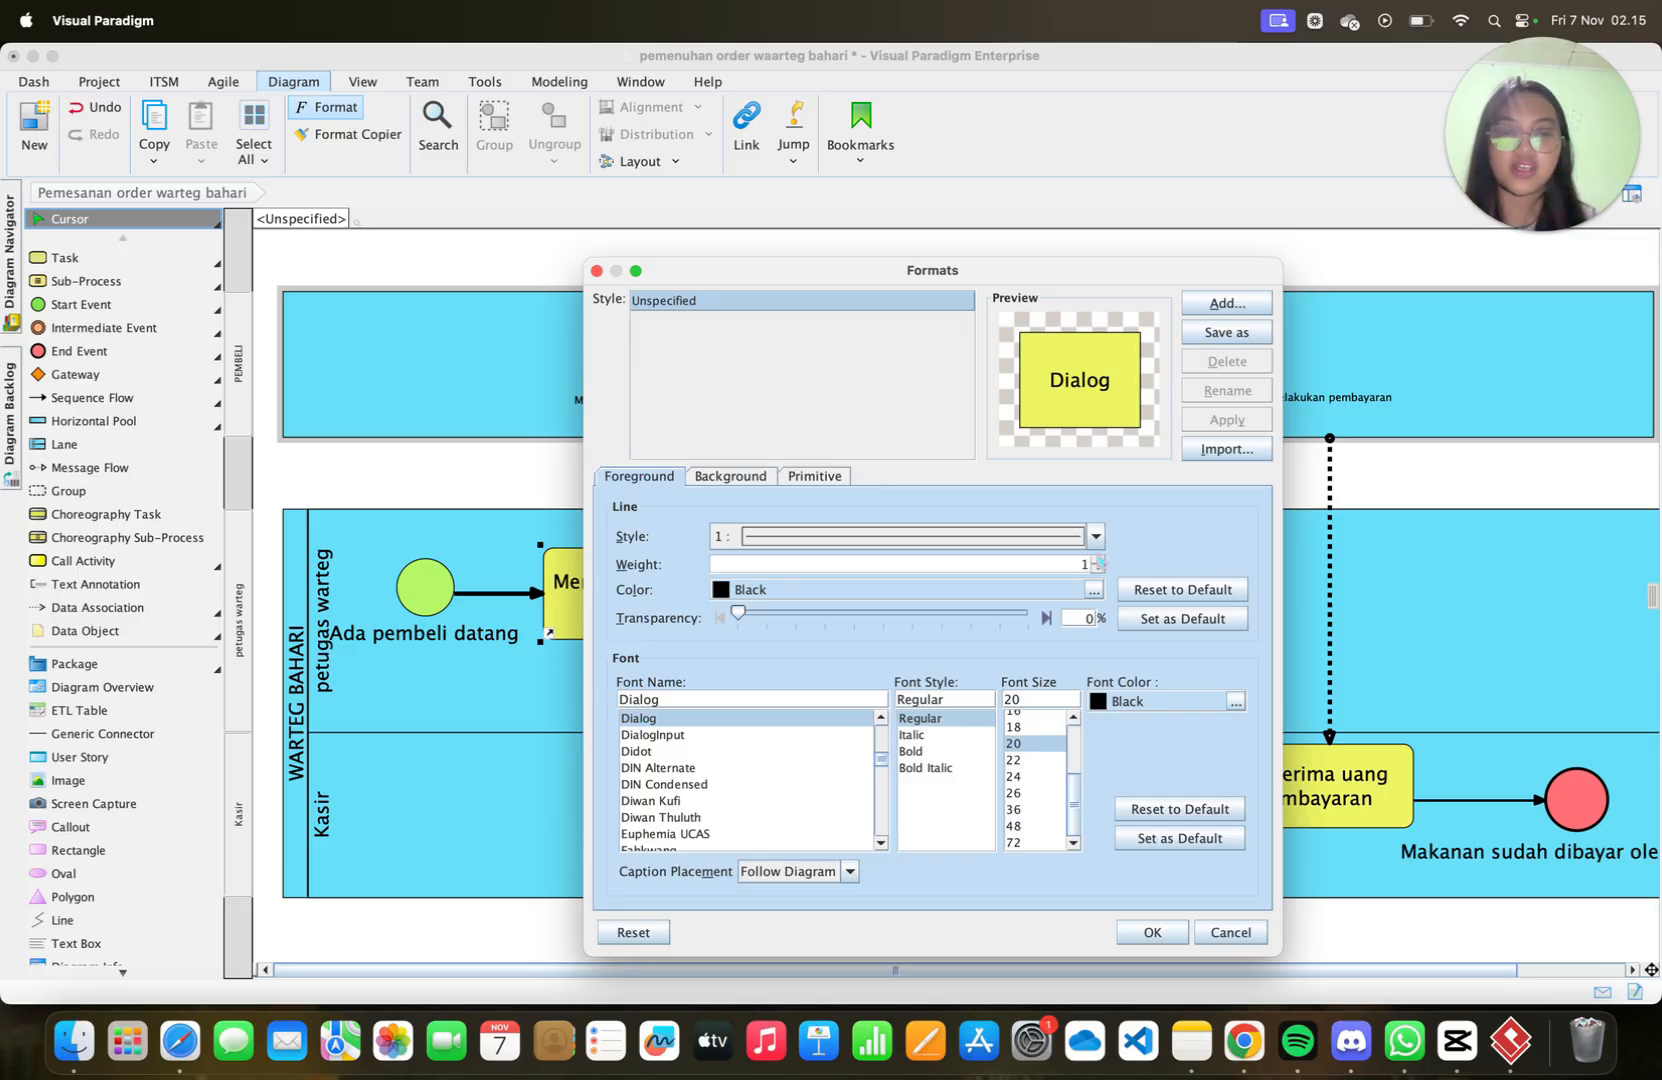
{"action": "left_click", "coordinate": [1187, 839]}
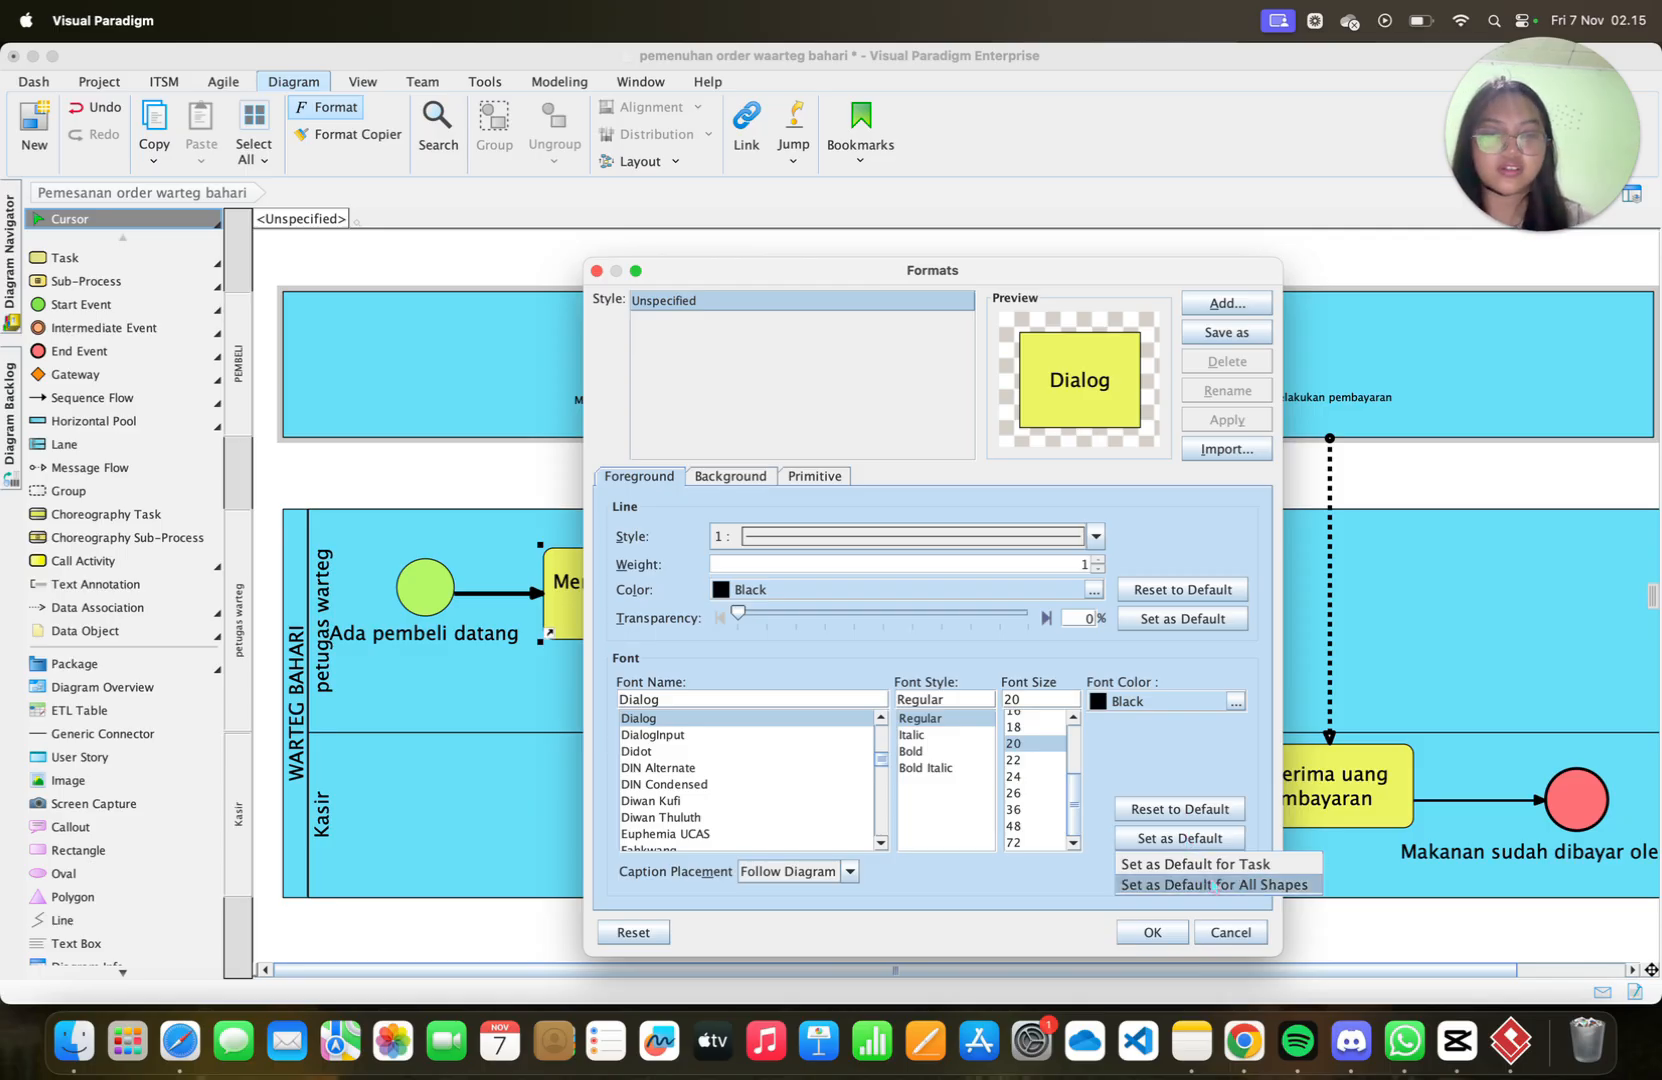
{"action": "left_click", "coordinate": [1218, 886]}
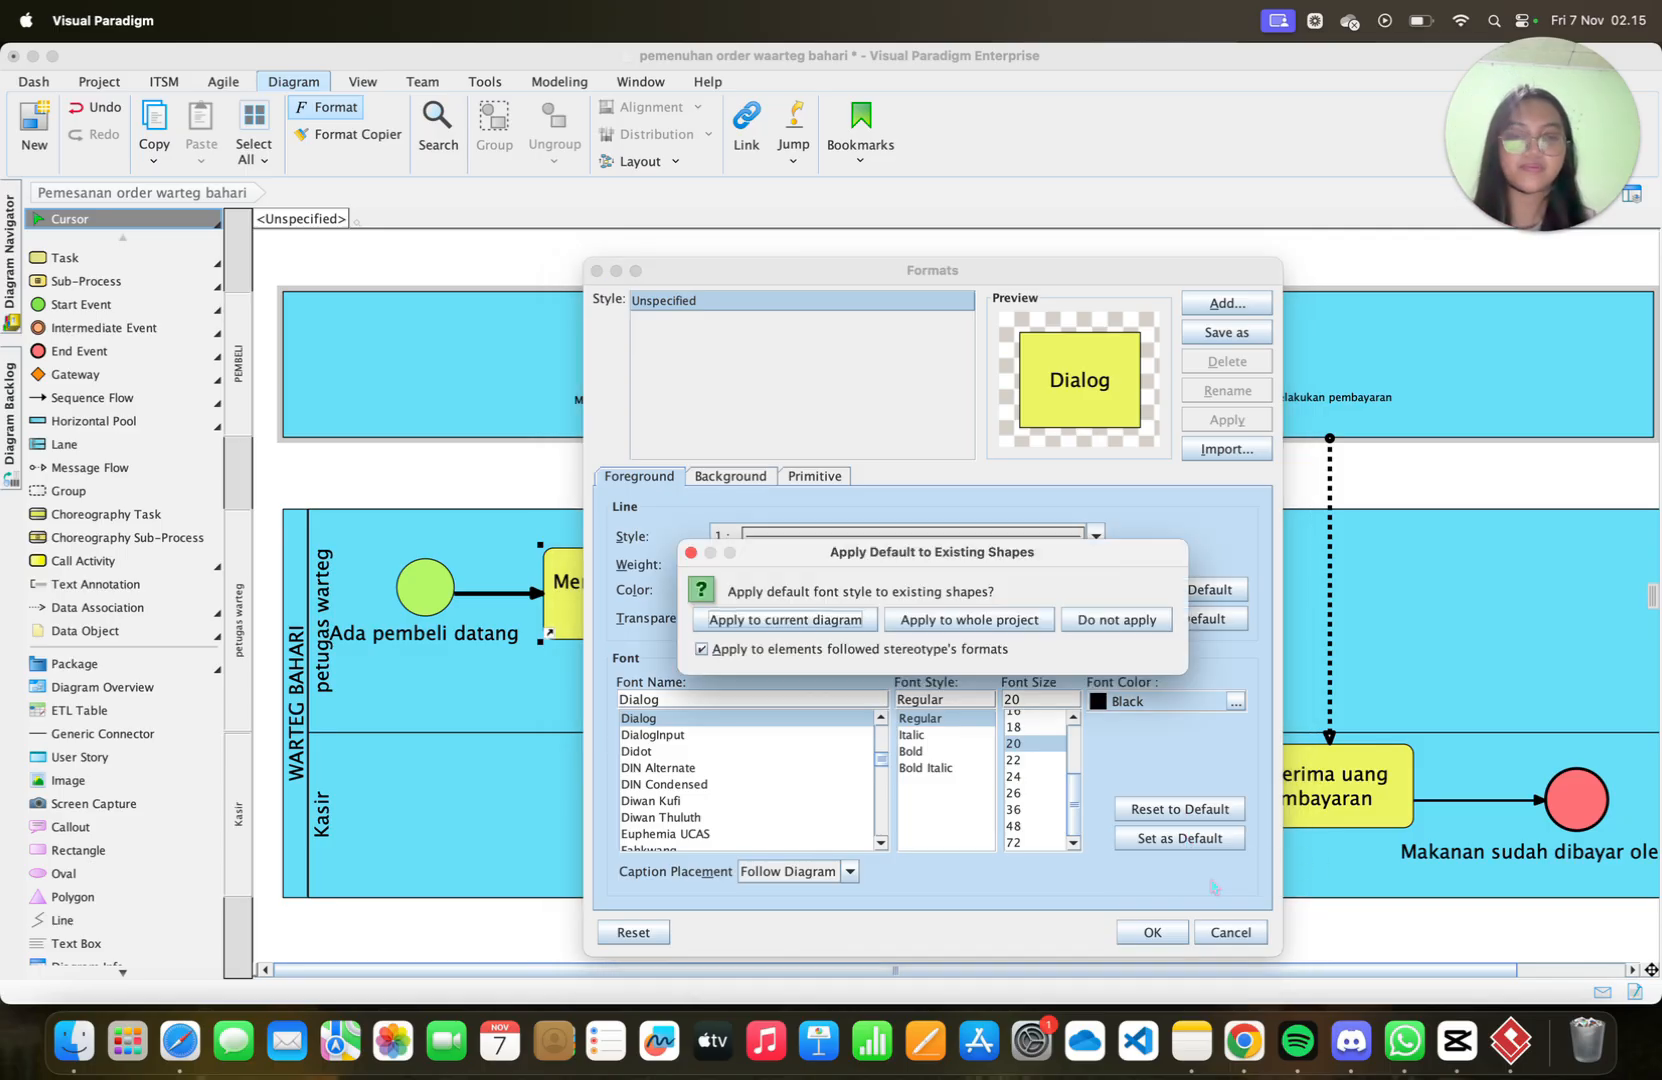
{"action": "left_click", "coordinate": [987, 620]}
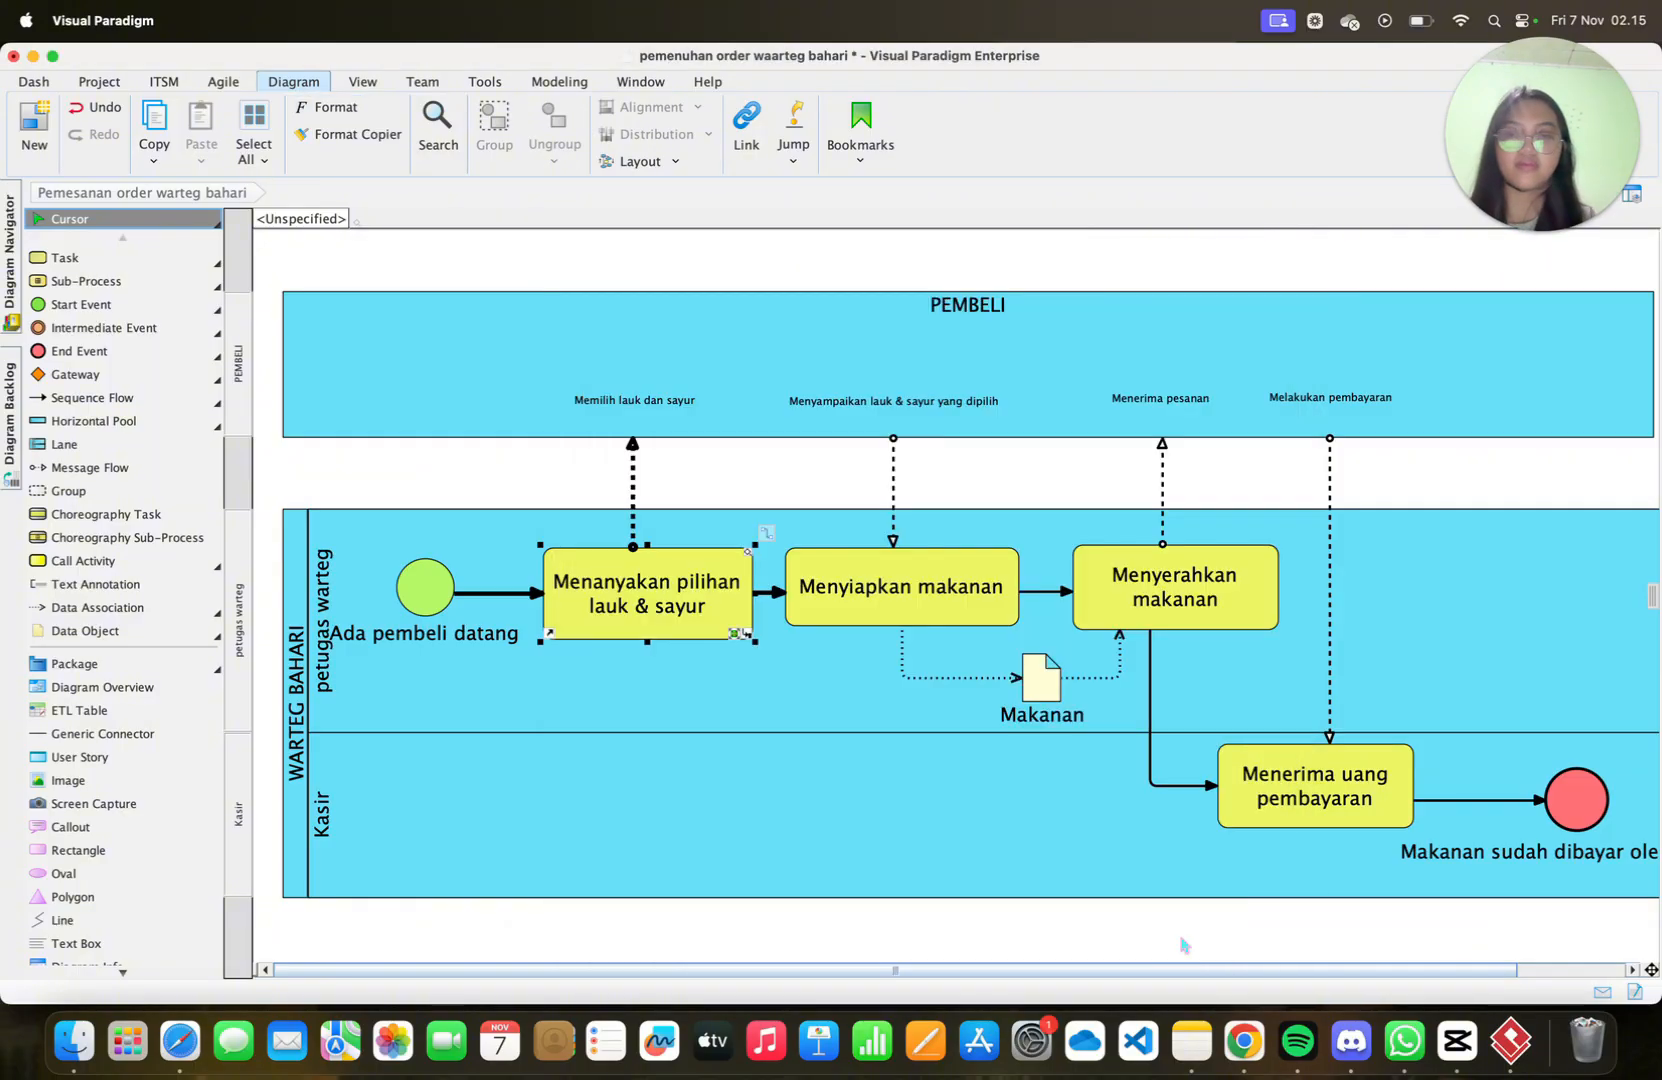
{"action": "left_click", "coordinate": [1152, 932]}
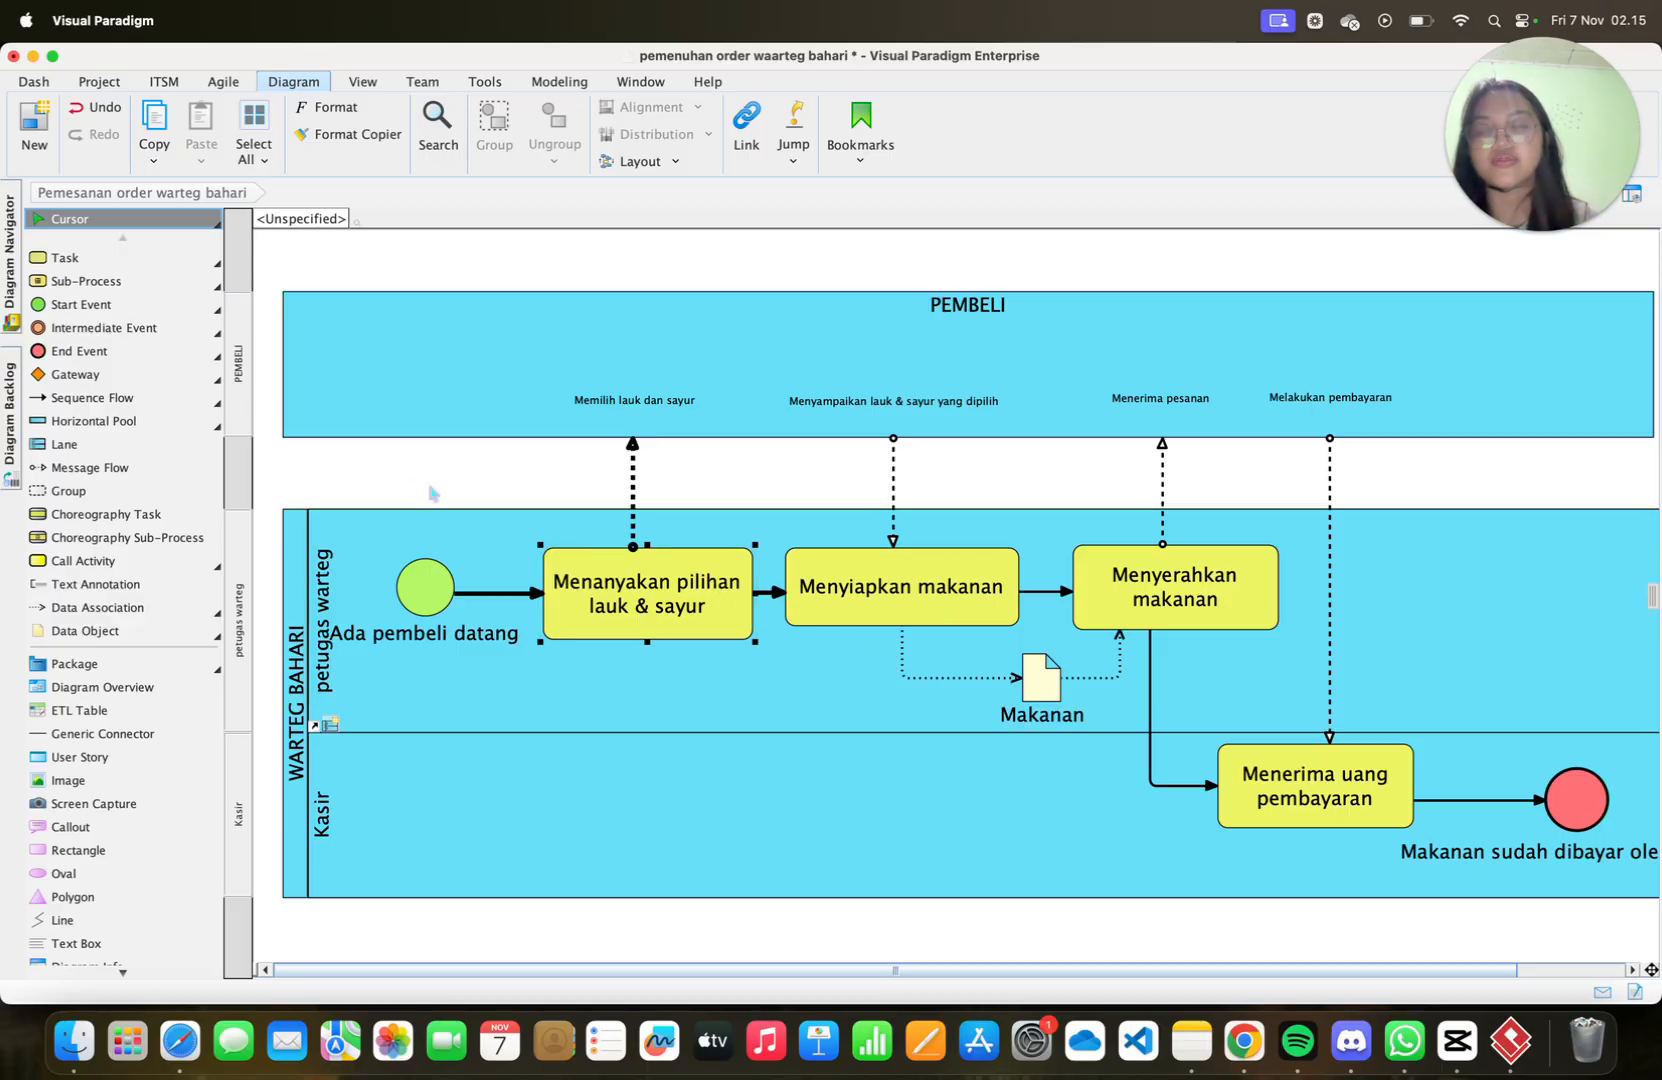
Set the "Makanan" data object's font size to 18, make this font the default for all shapes and apply it to the whole project
{"action": "left_click", "coordinate": [1040, 675]}
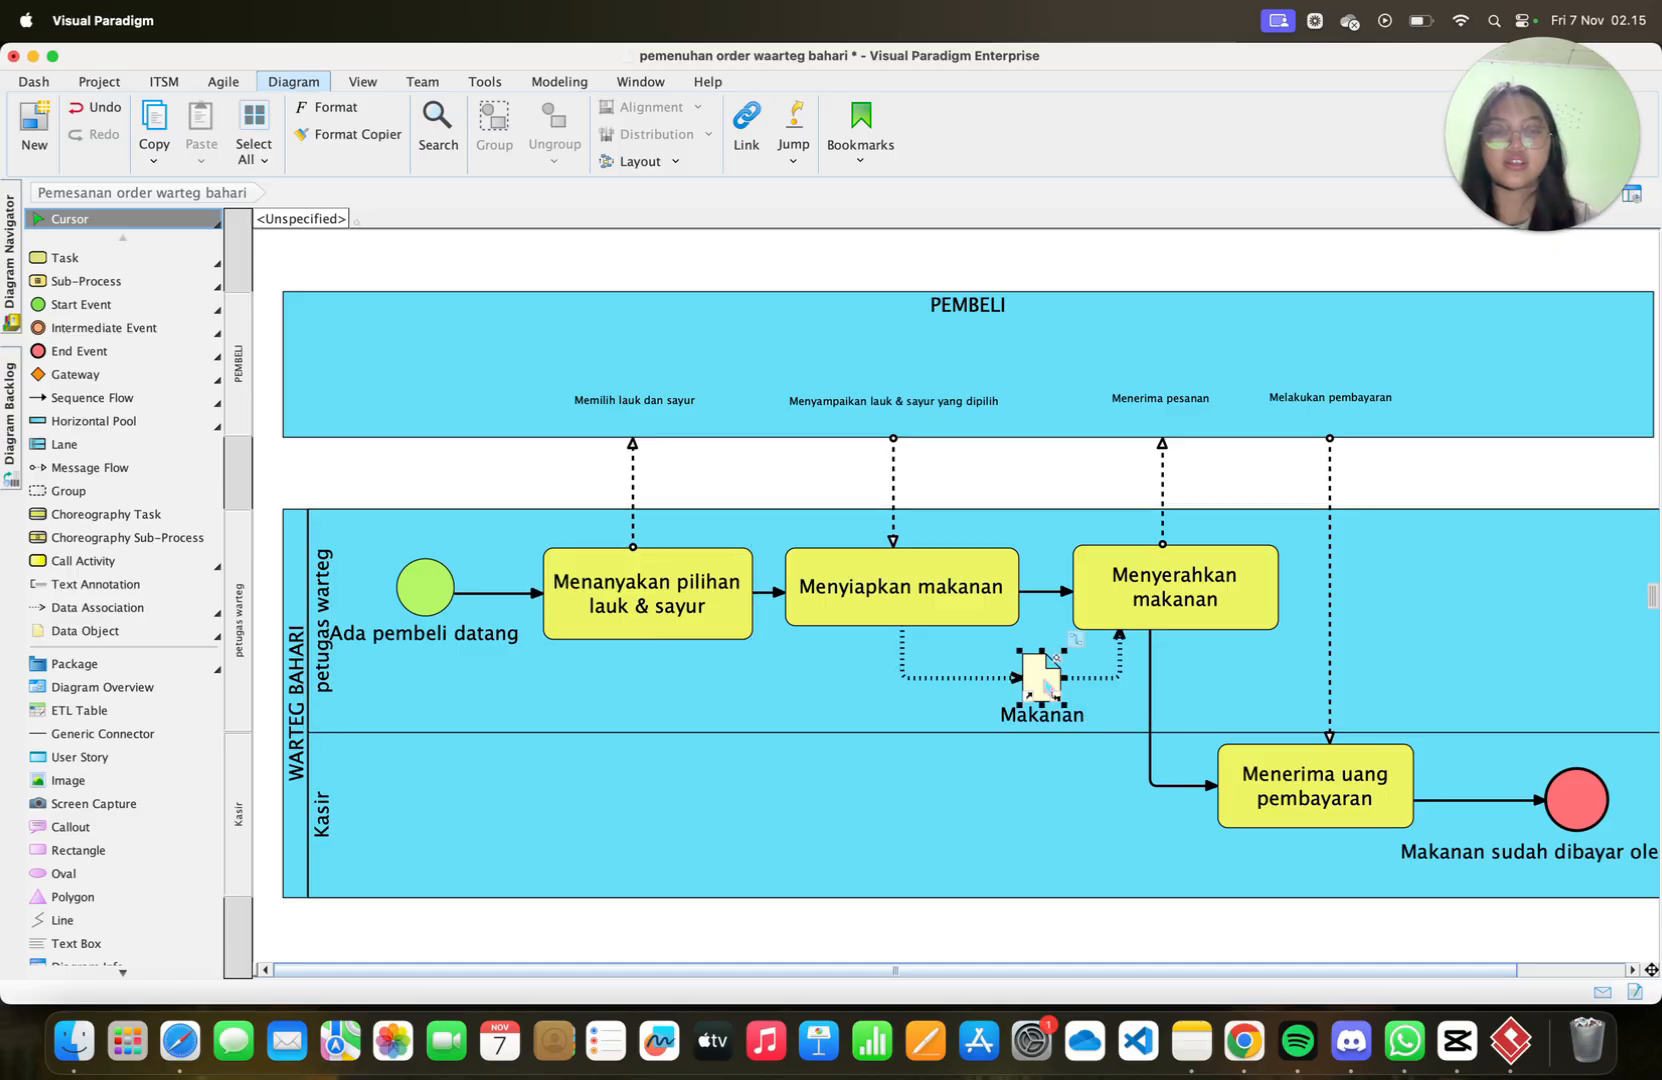
{"action": "left_click", "coordinate": [342, 118]}
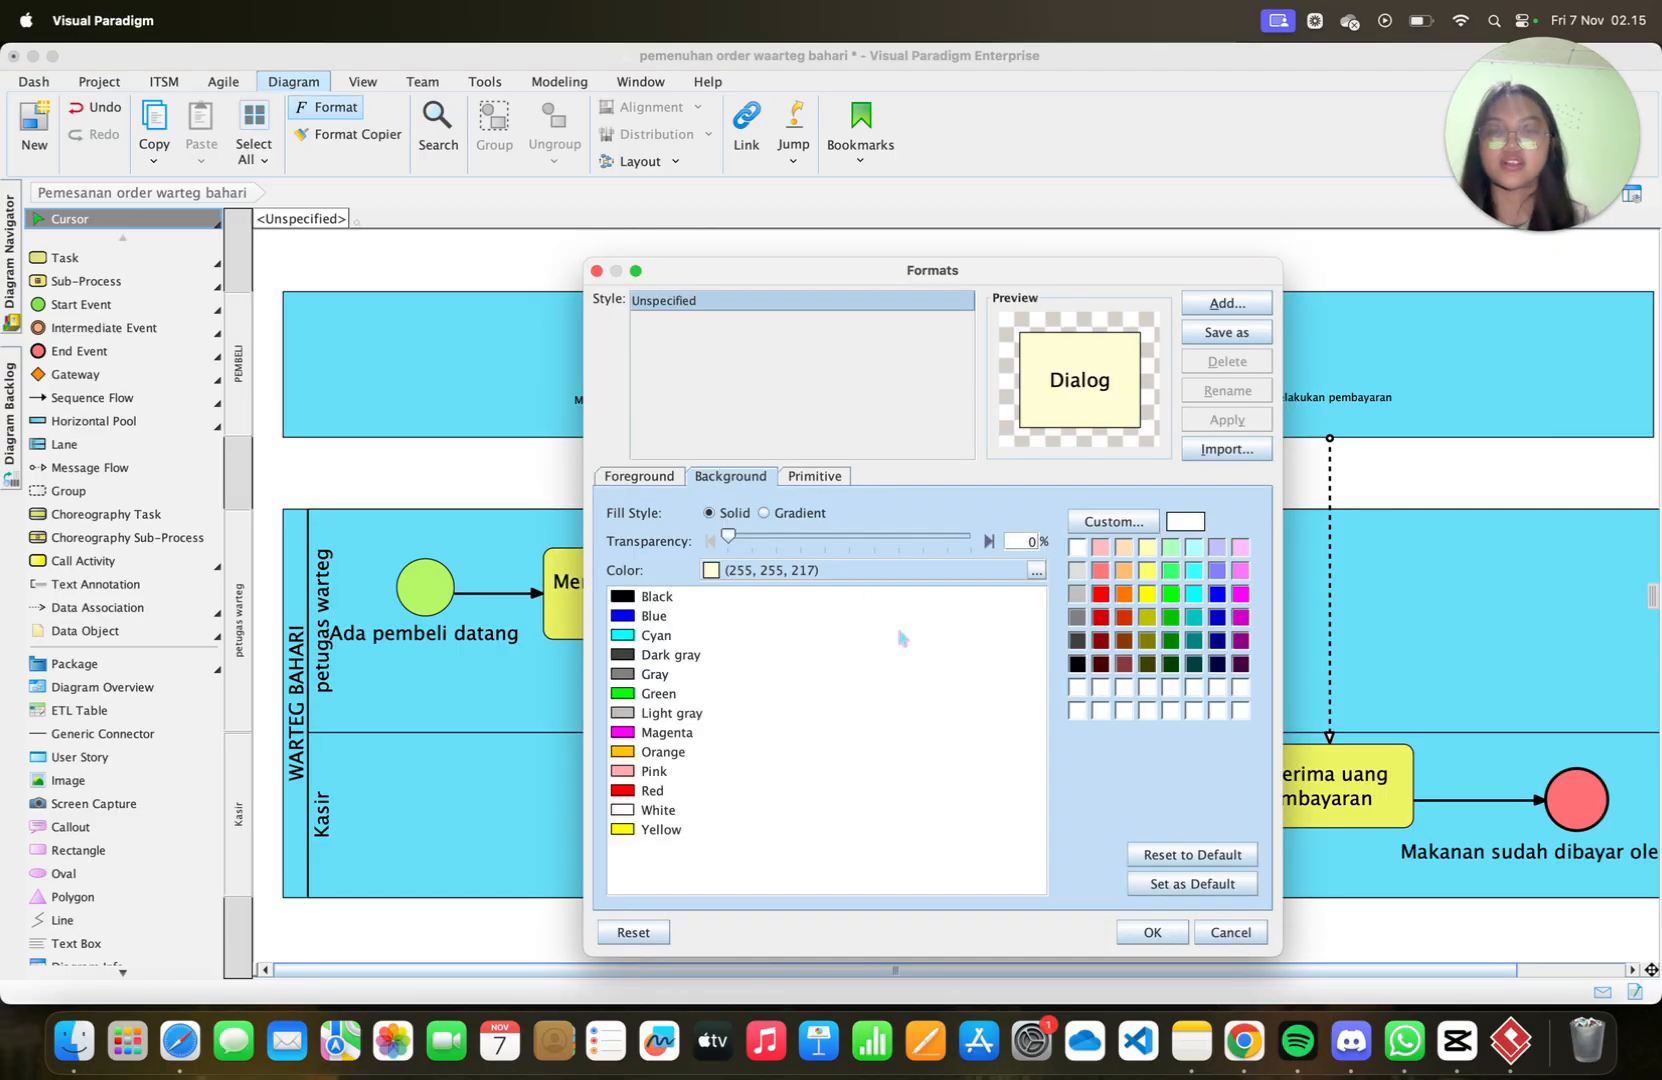
{"action": "left_click", "coordinate": [672, 478]}
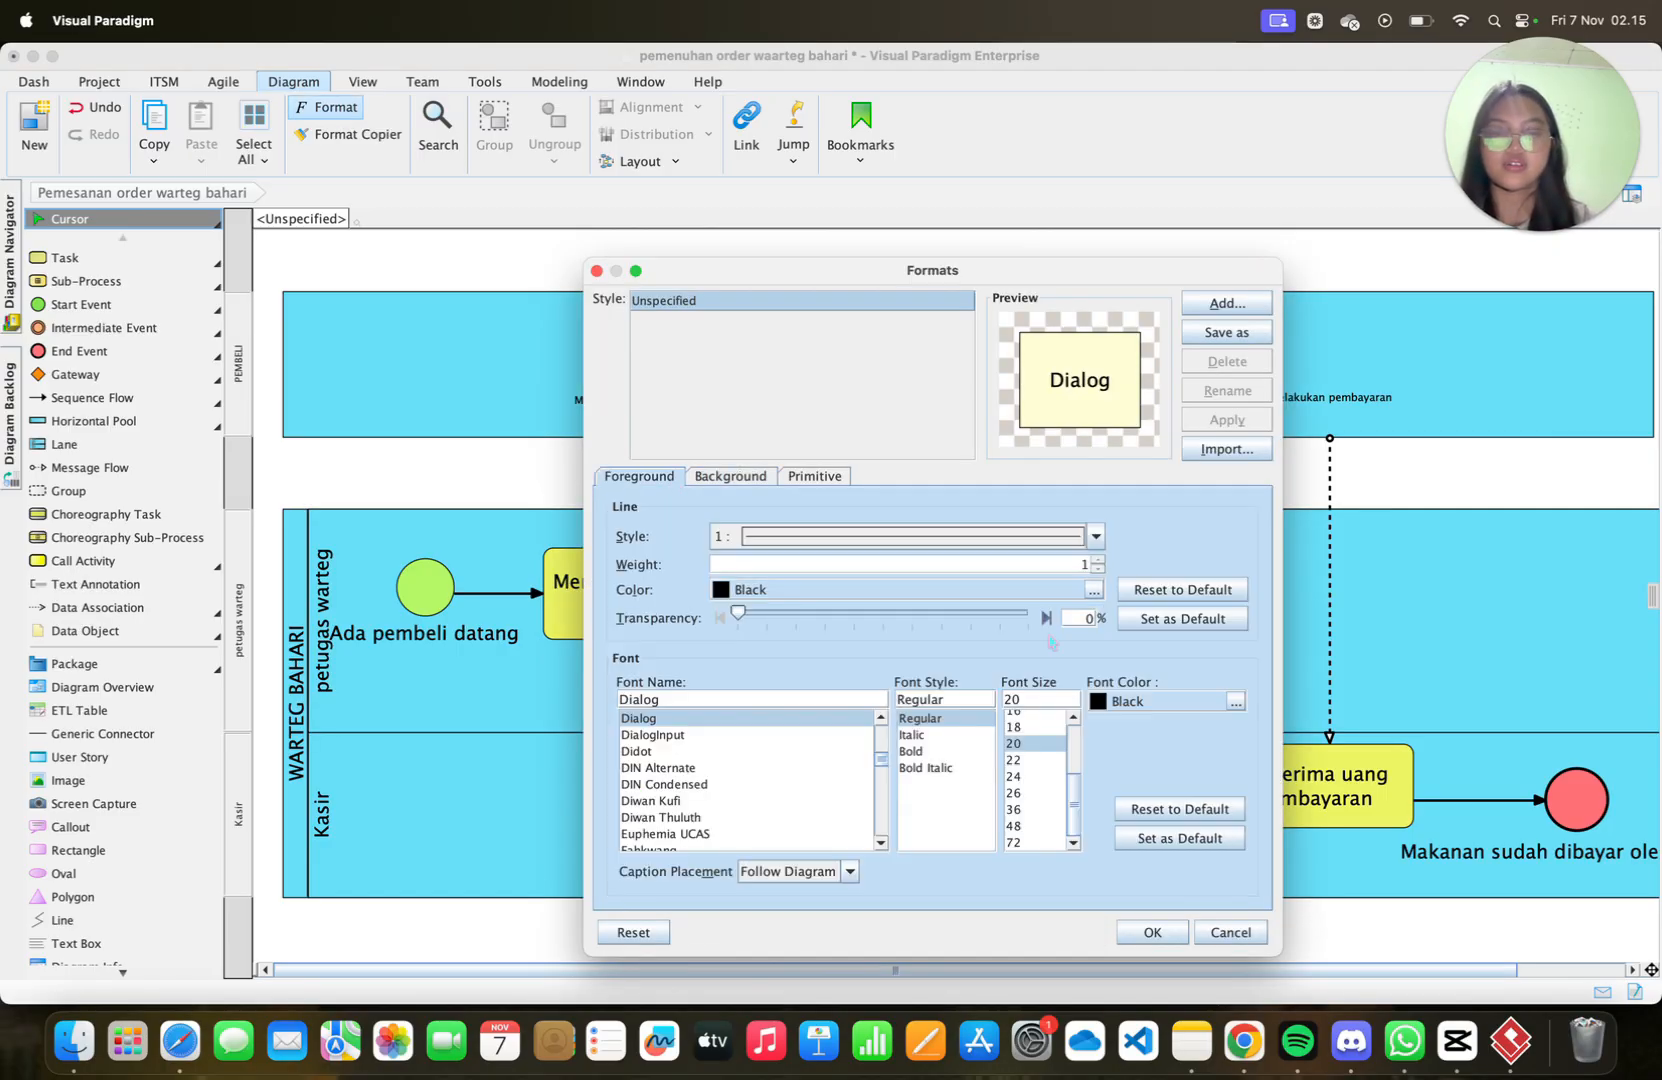
{"action": "left_click", "coordinate": [1040, 727]}
{"action": "left_click", "coordinate": [1183, 843]}
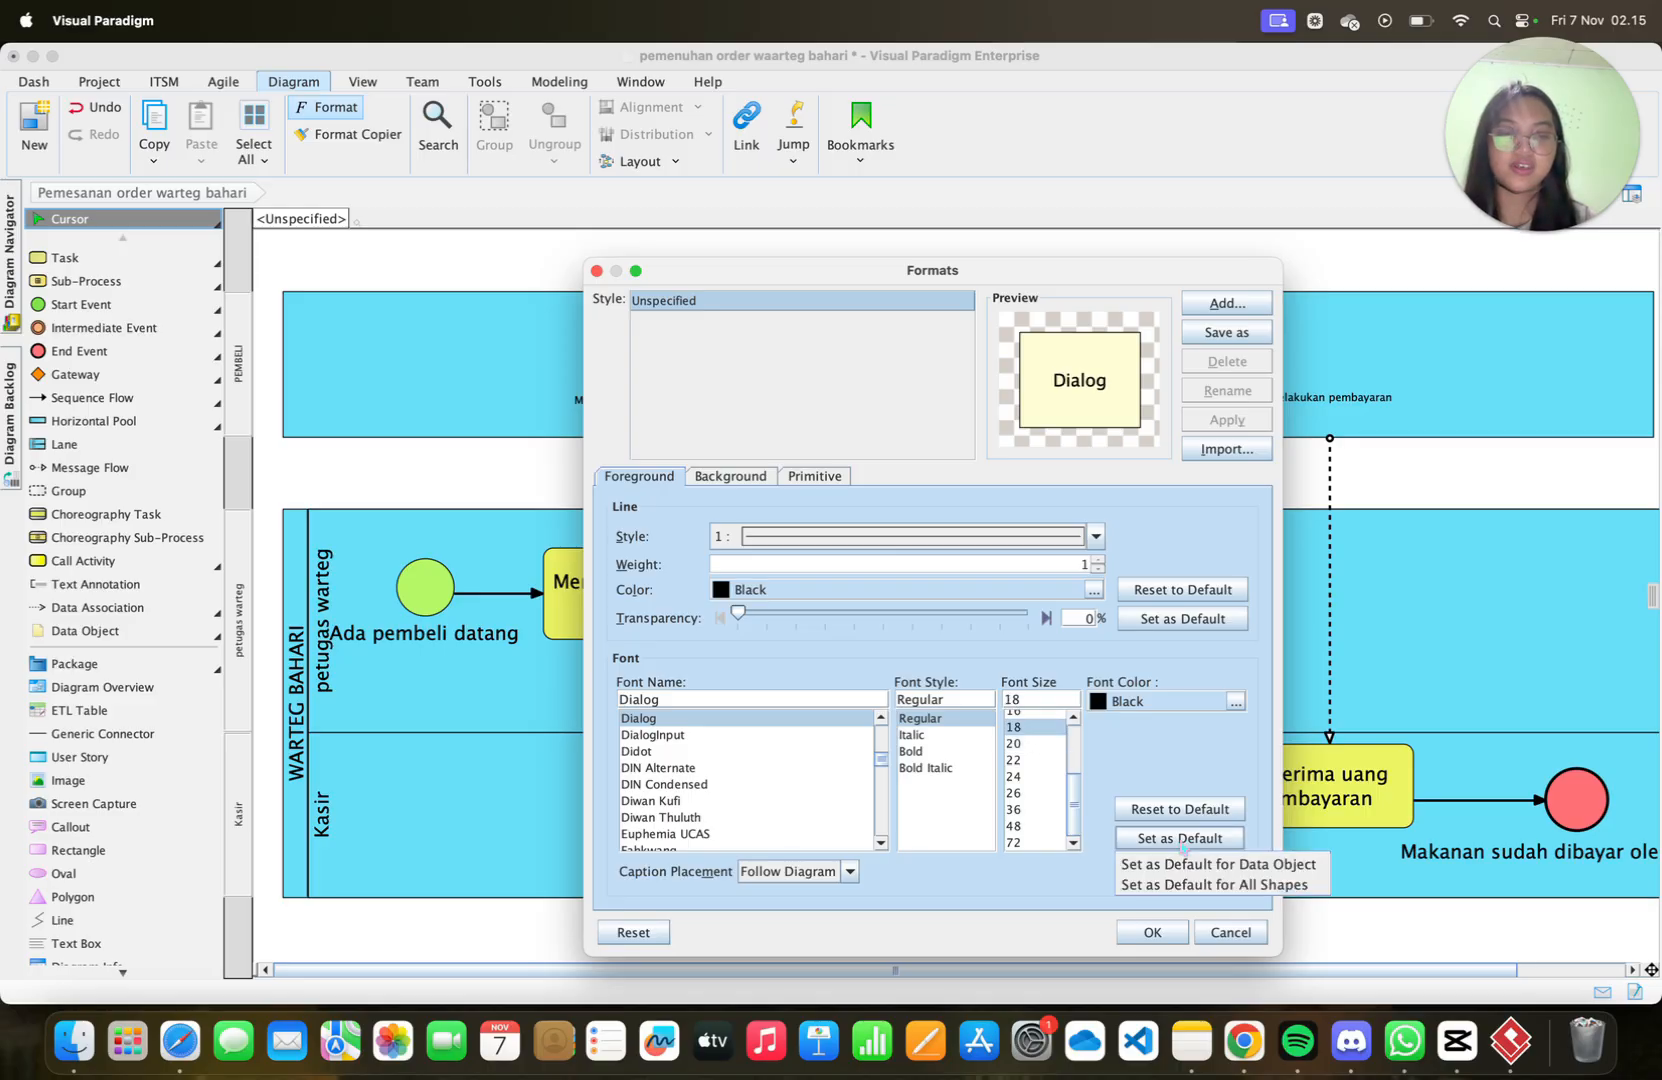
{"action": "left_click", "coordinate": [1205, 885]}
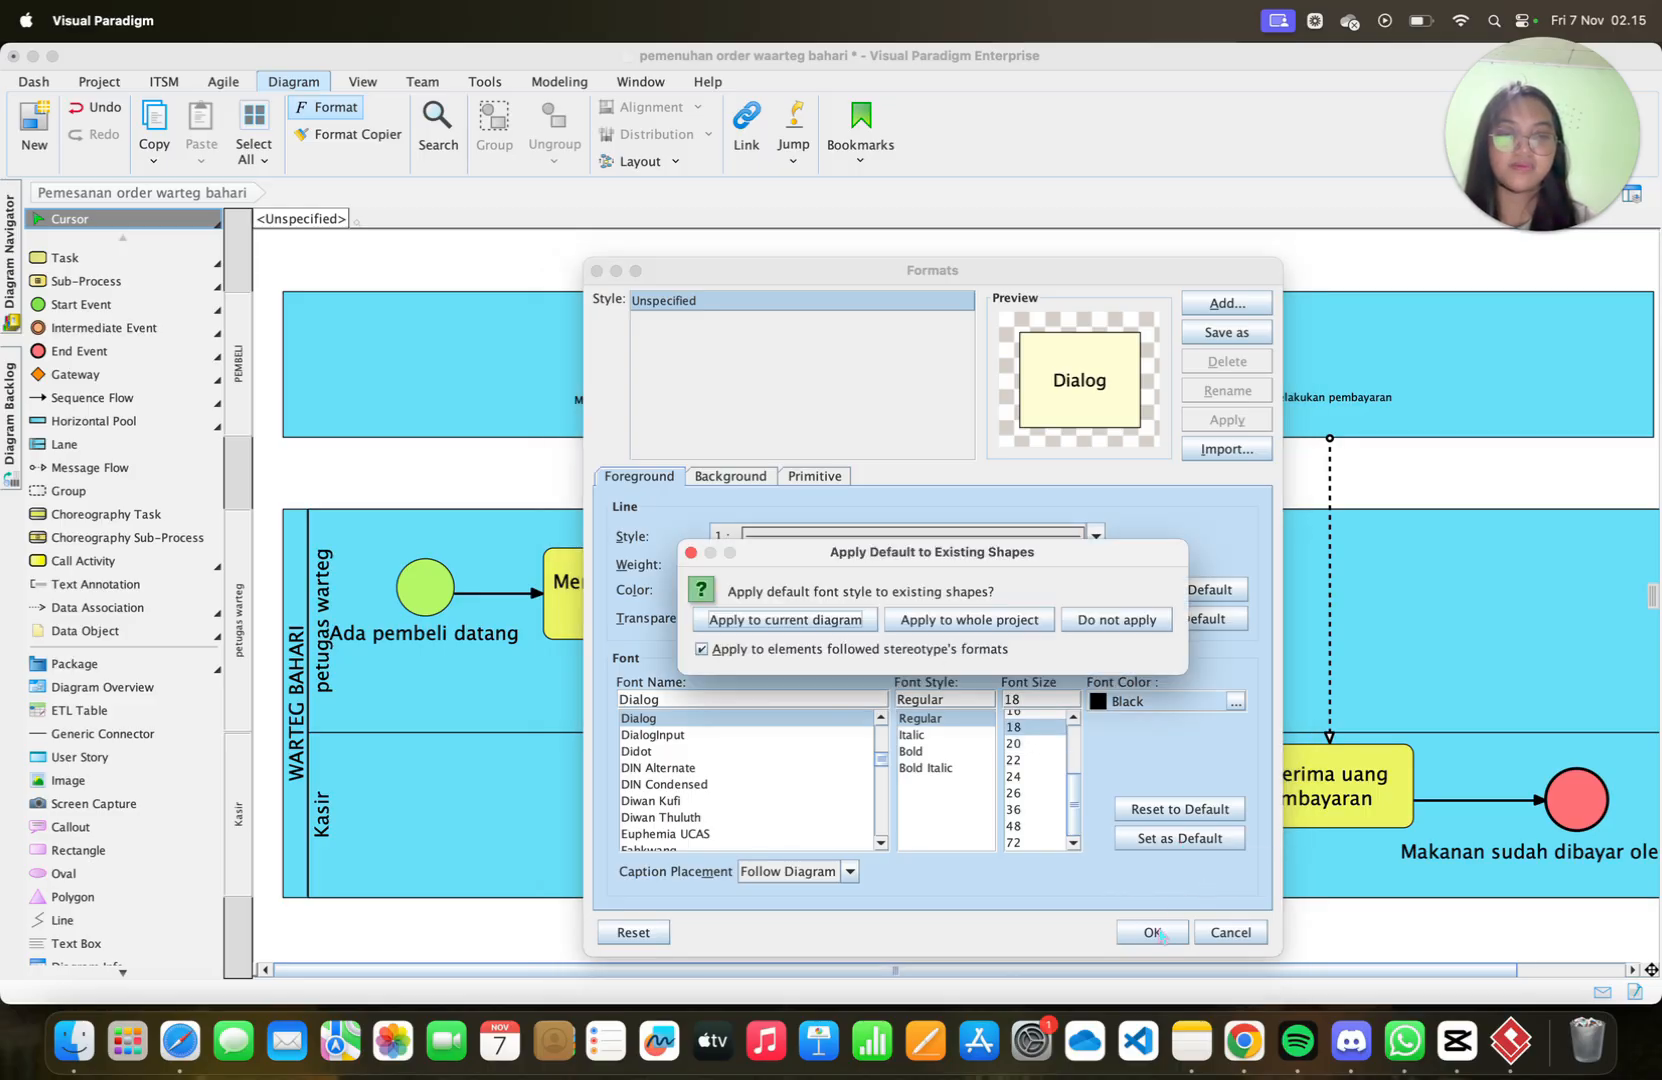
{"action": "left_click", "coordinate": [944, 620]}
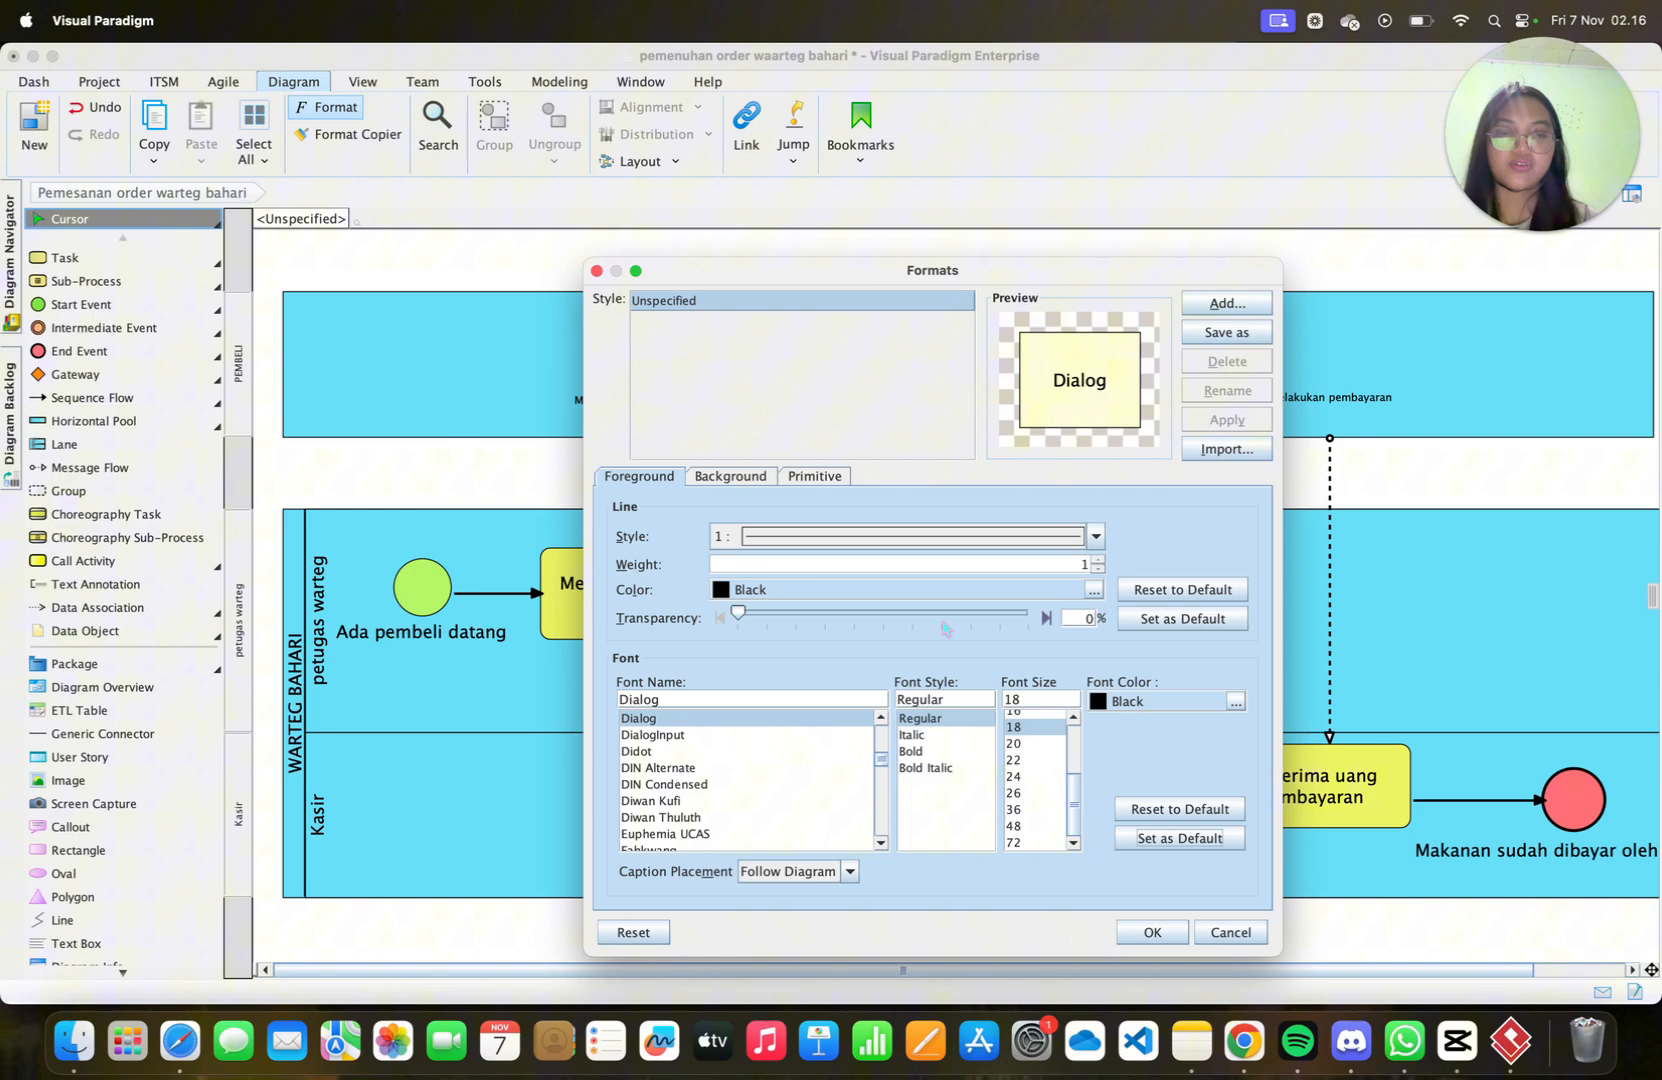
{"action": "left_click", "coordinate": [1182, 940]}
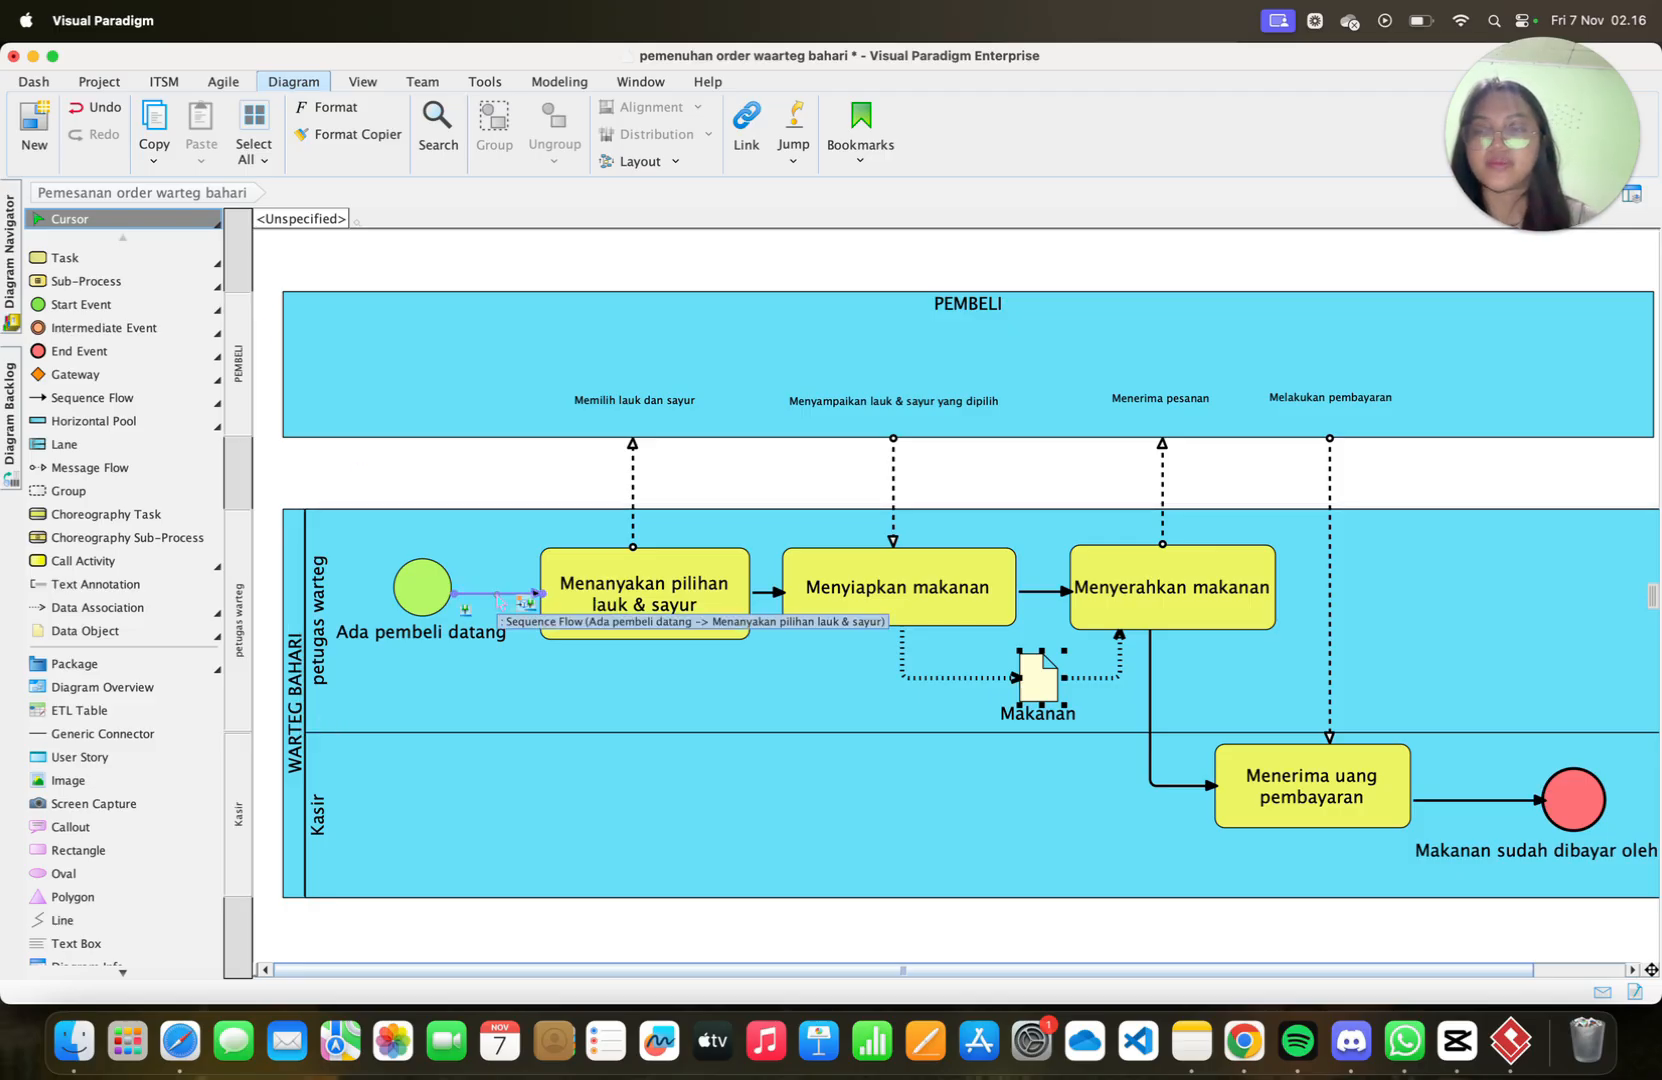
Set the first sequence flow's black 2.5-weight line format as default for all connectors and apply it to the existing ones
{"action": "left_click", "coordinate": [499, 596]}
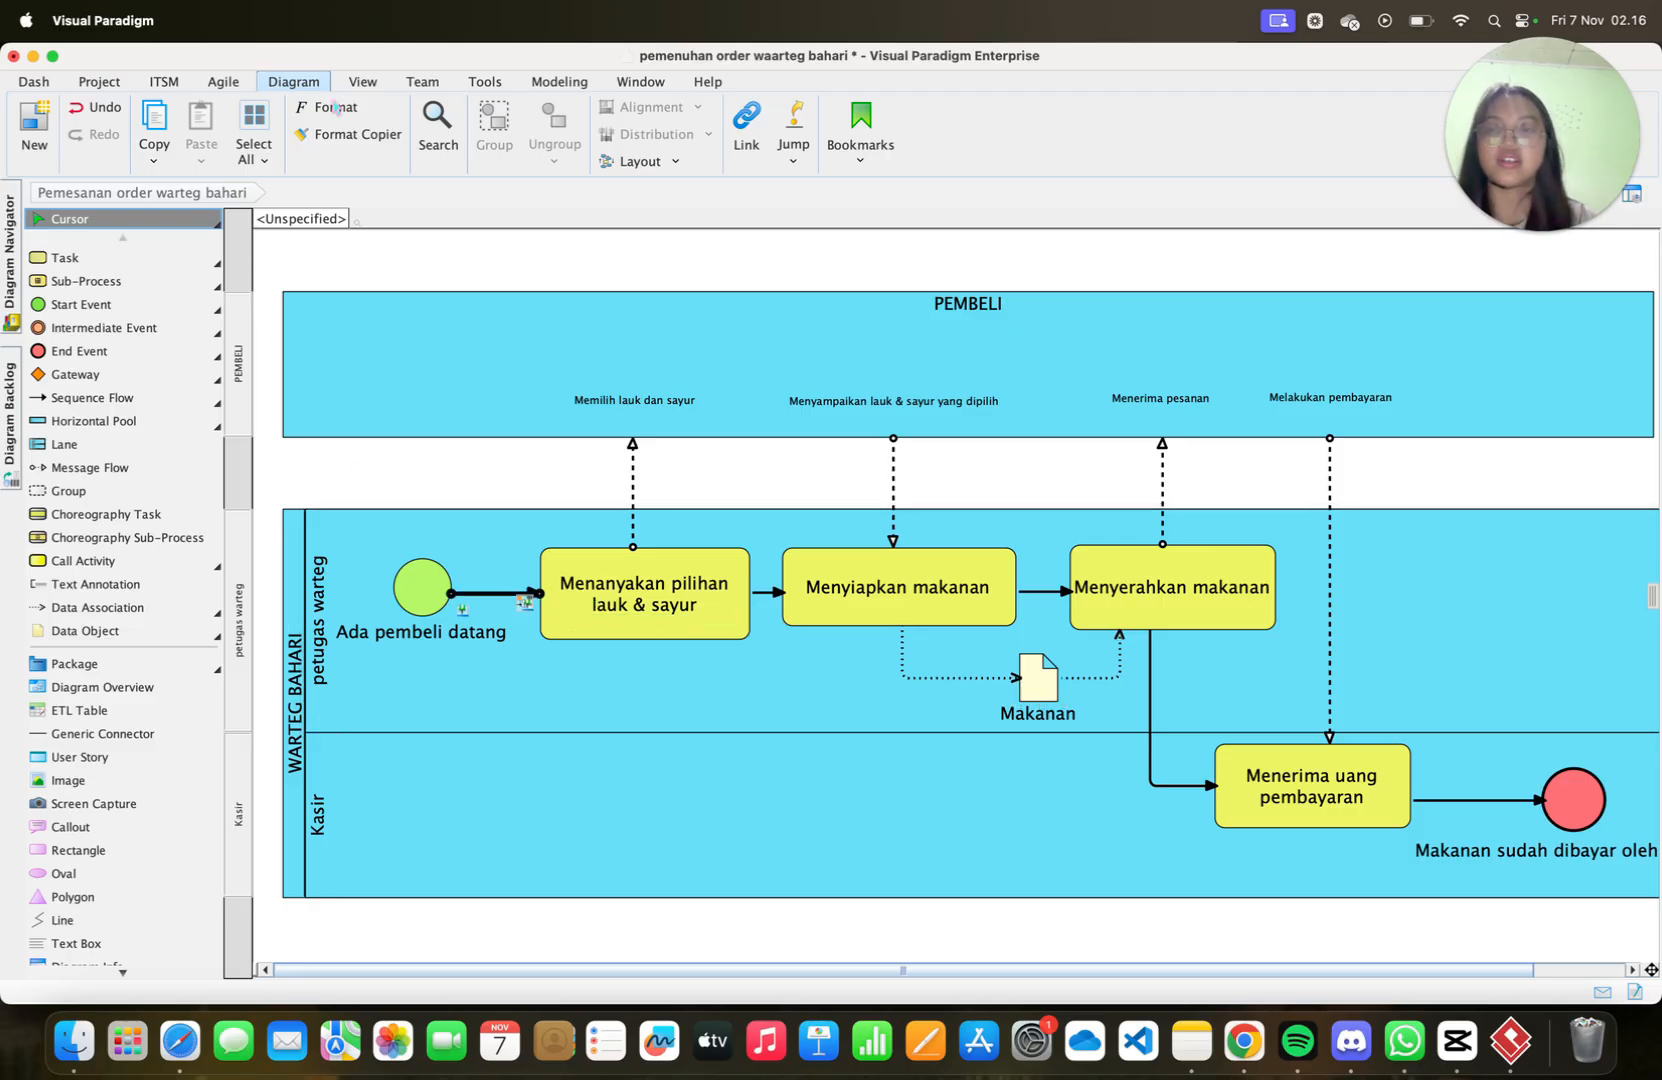
{"action": "left_click", "coordinate": [328, 107]}
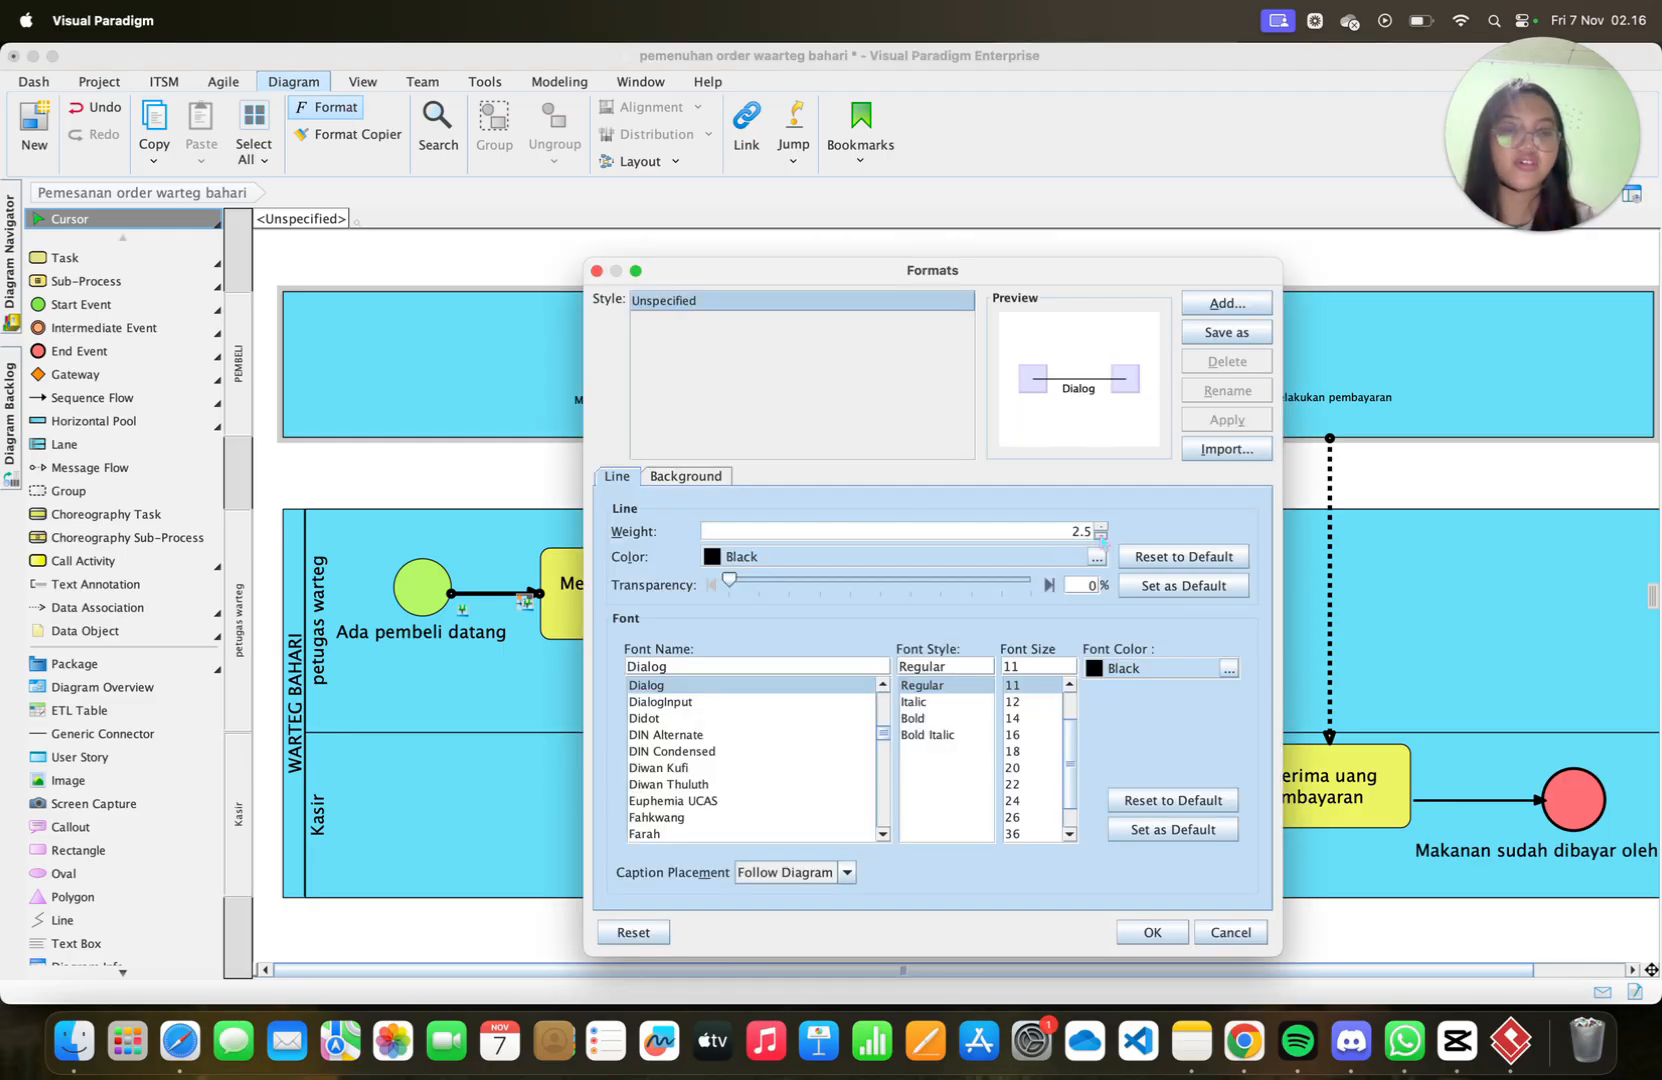
{"action": "left_click", "coordinate": [1188, 588]}
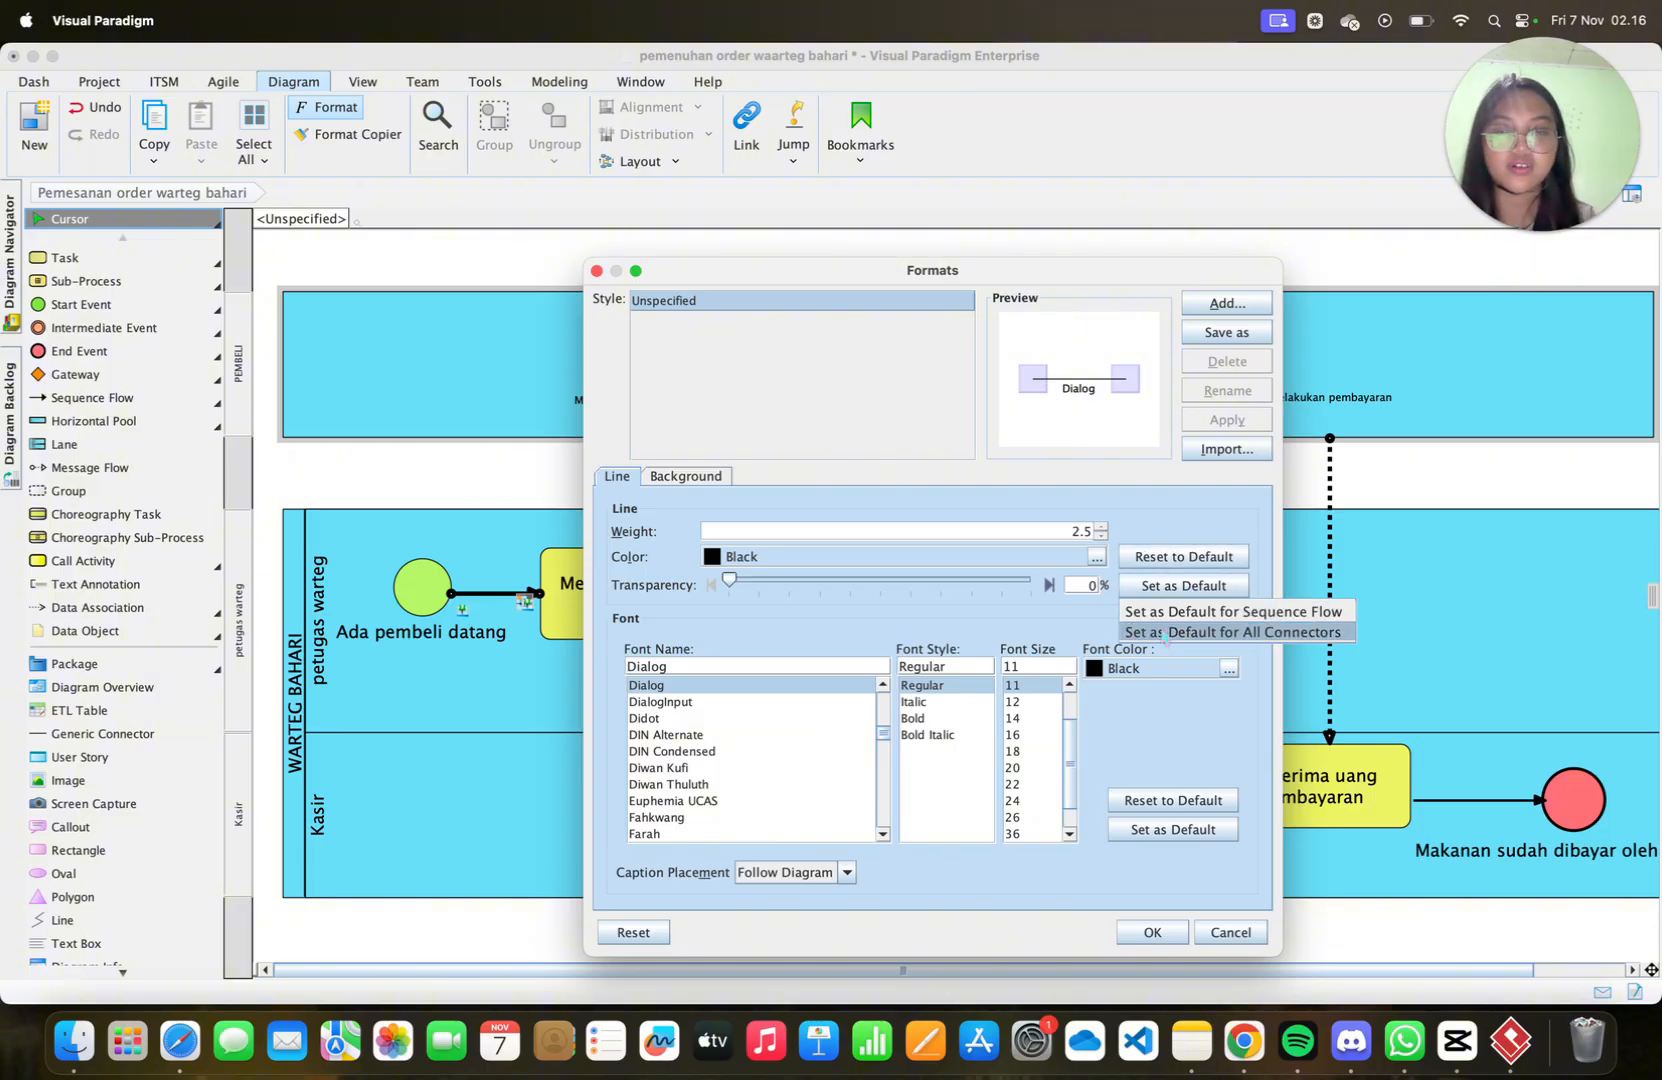
{"action": "left_click", "coordinate": [1166, 632]}
{"action": "left_click", "coordinate": [1040, 621]}
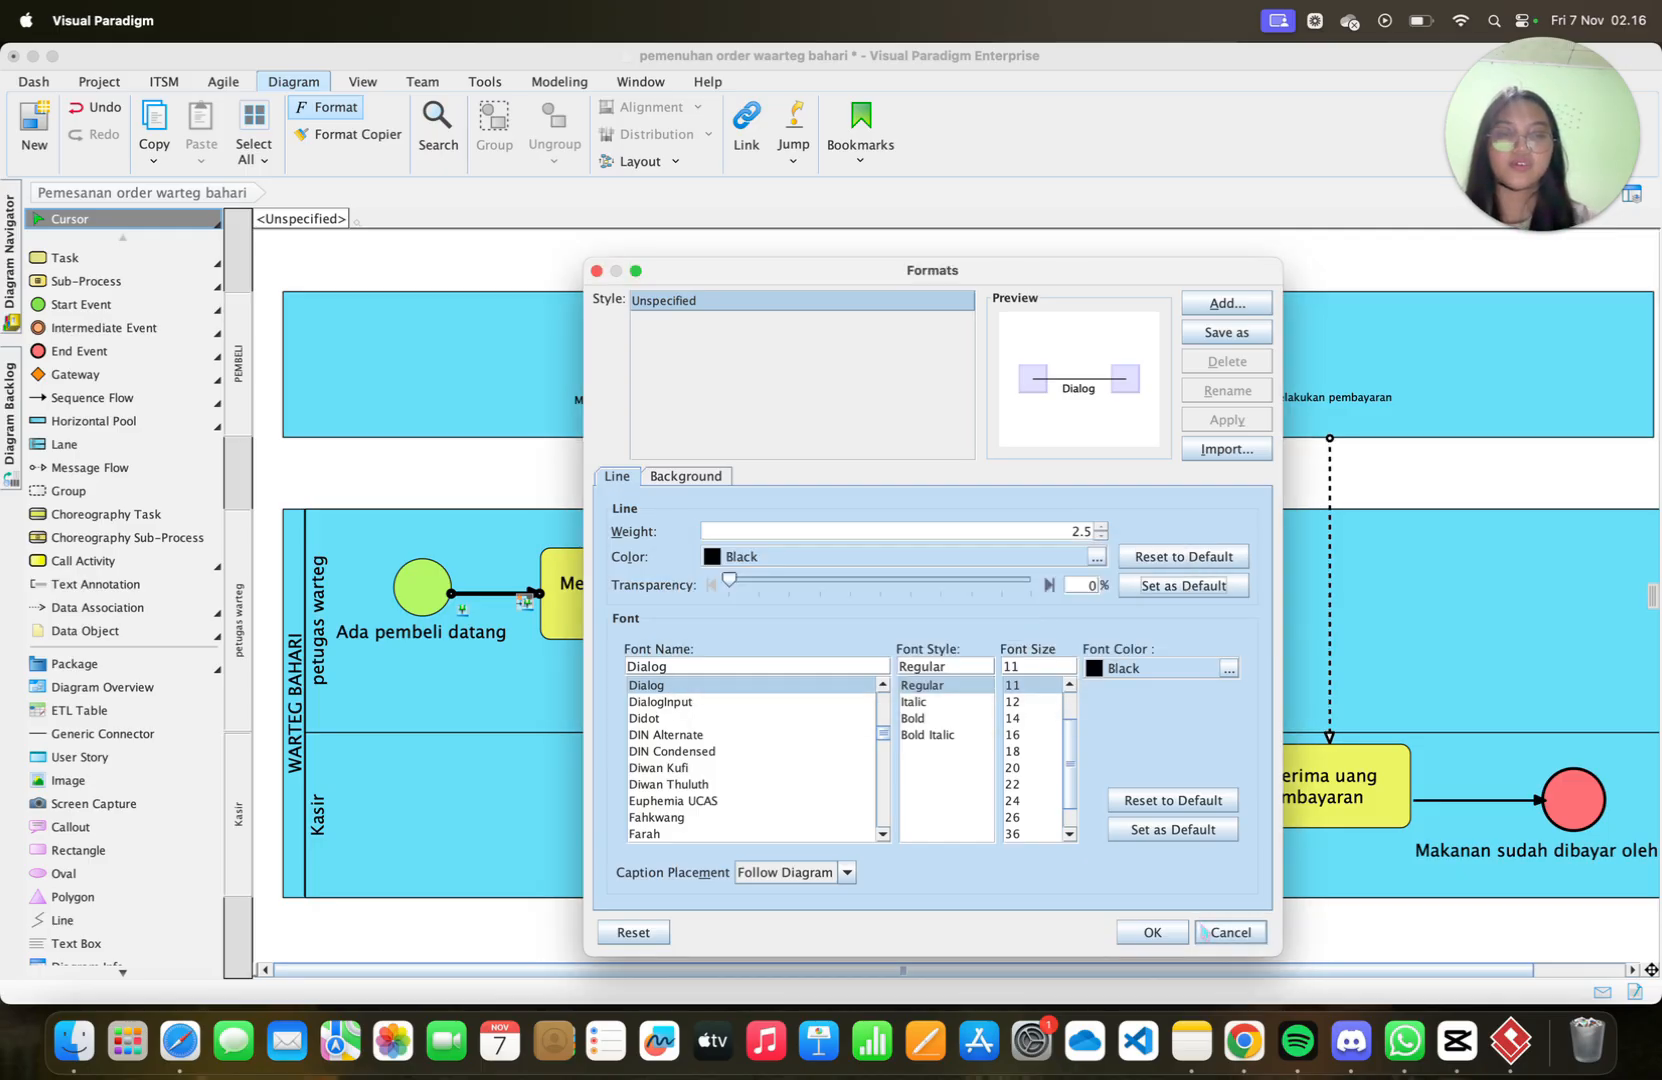
{"action": "left_click", "coordinate": [1152, 932]}
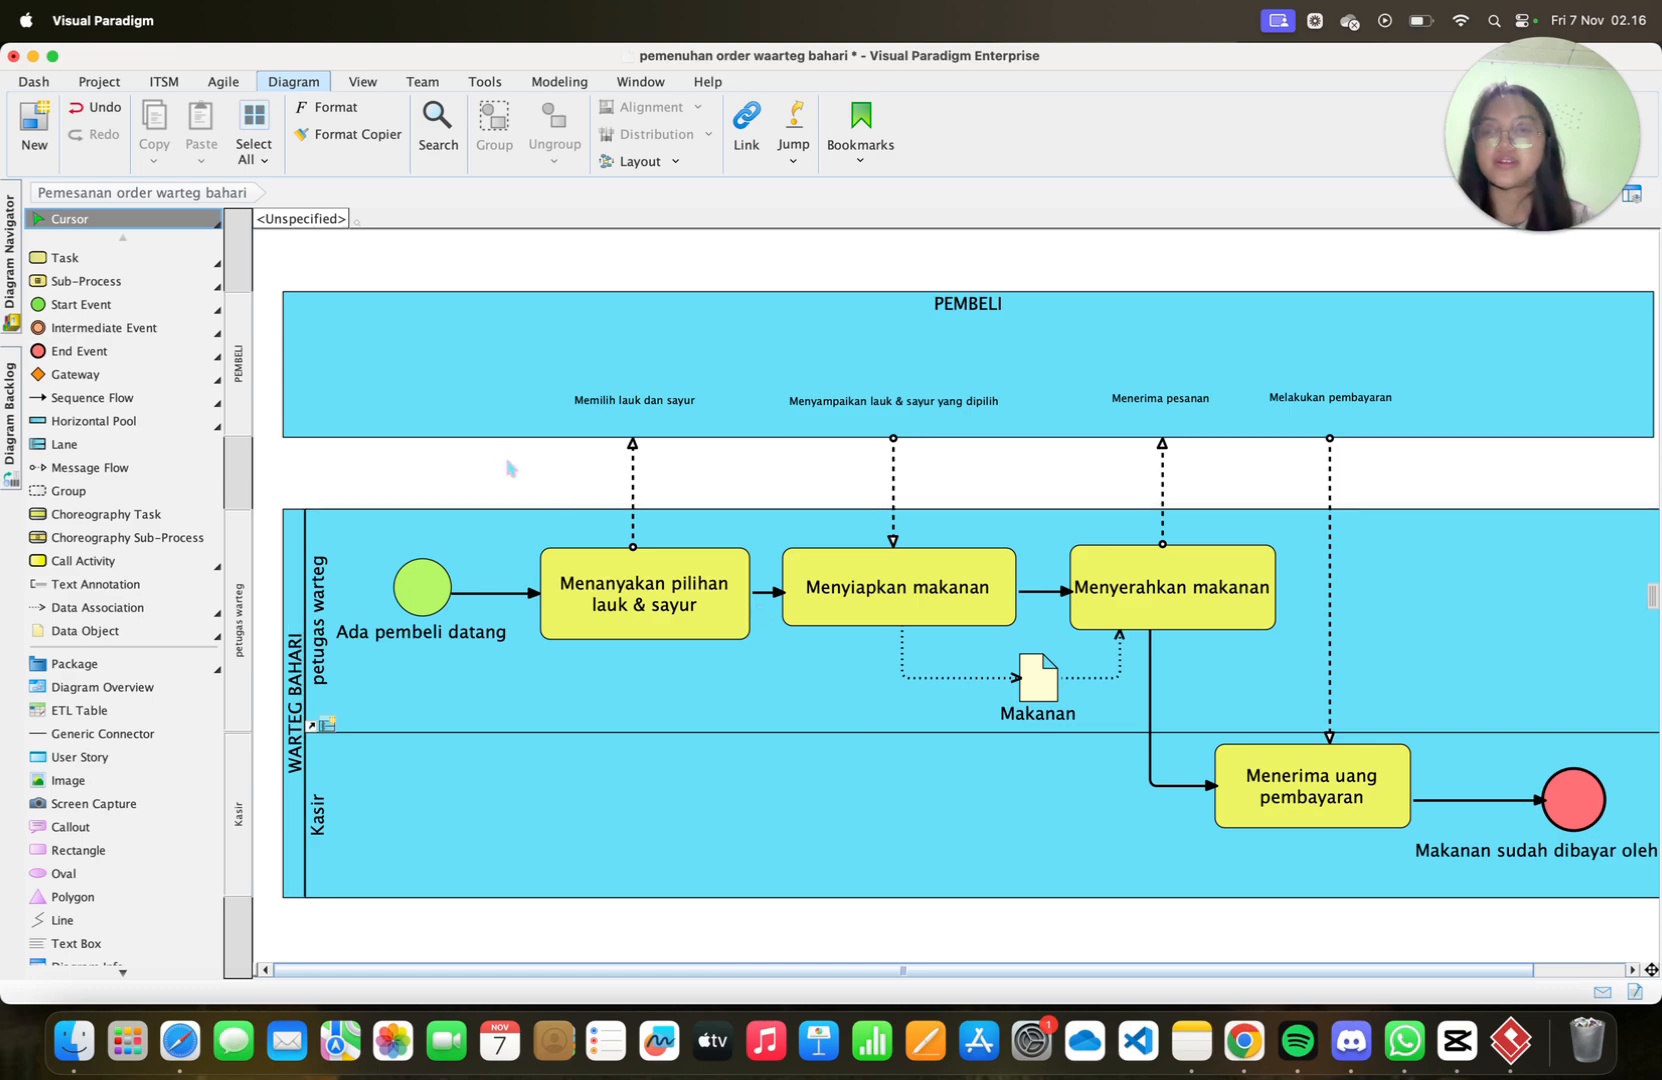
Check the line format of the "Memilih lauk dan sayur" message flow
{"action": "left_click", "coordinate": [634, 494]}
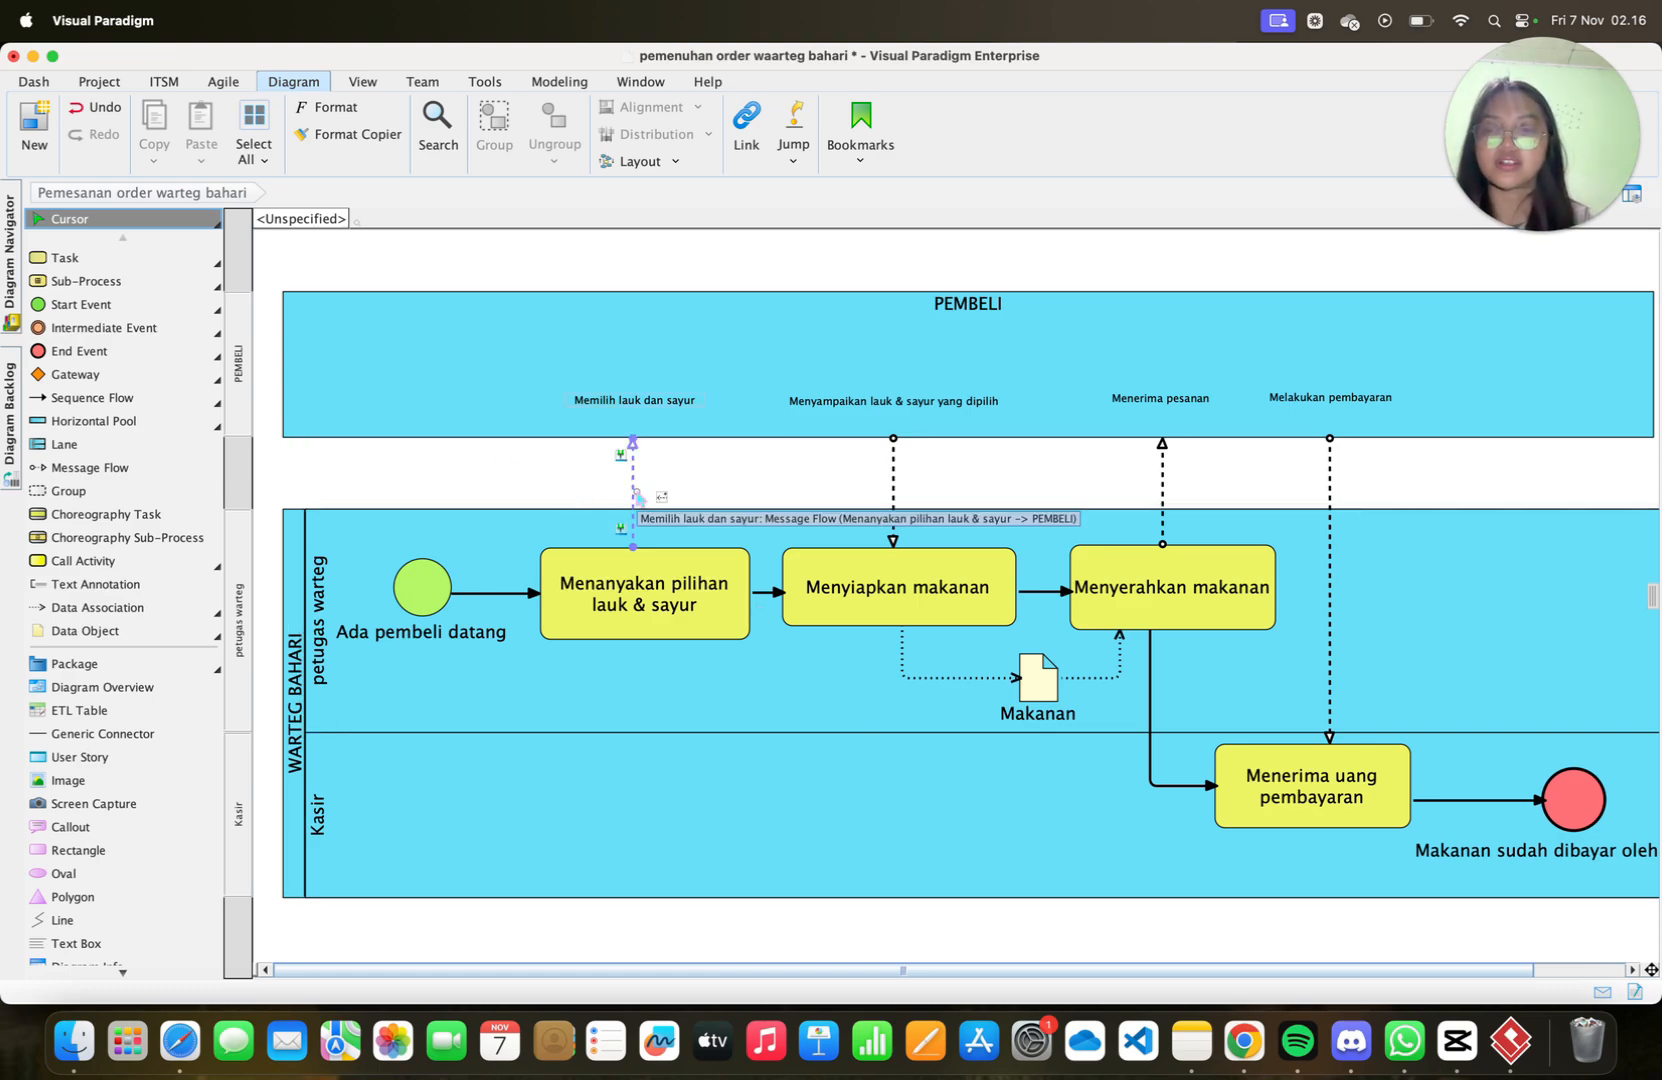
{"action": "left_click", "coordinate": [634, 495]}
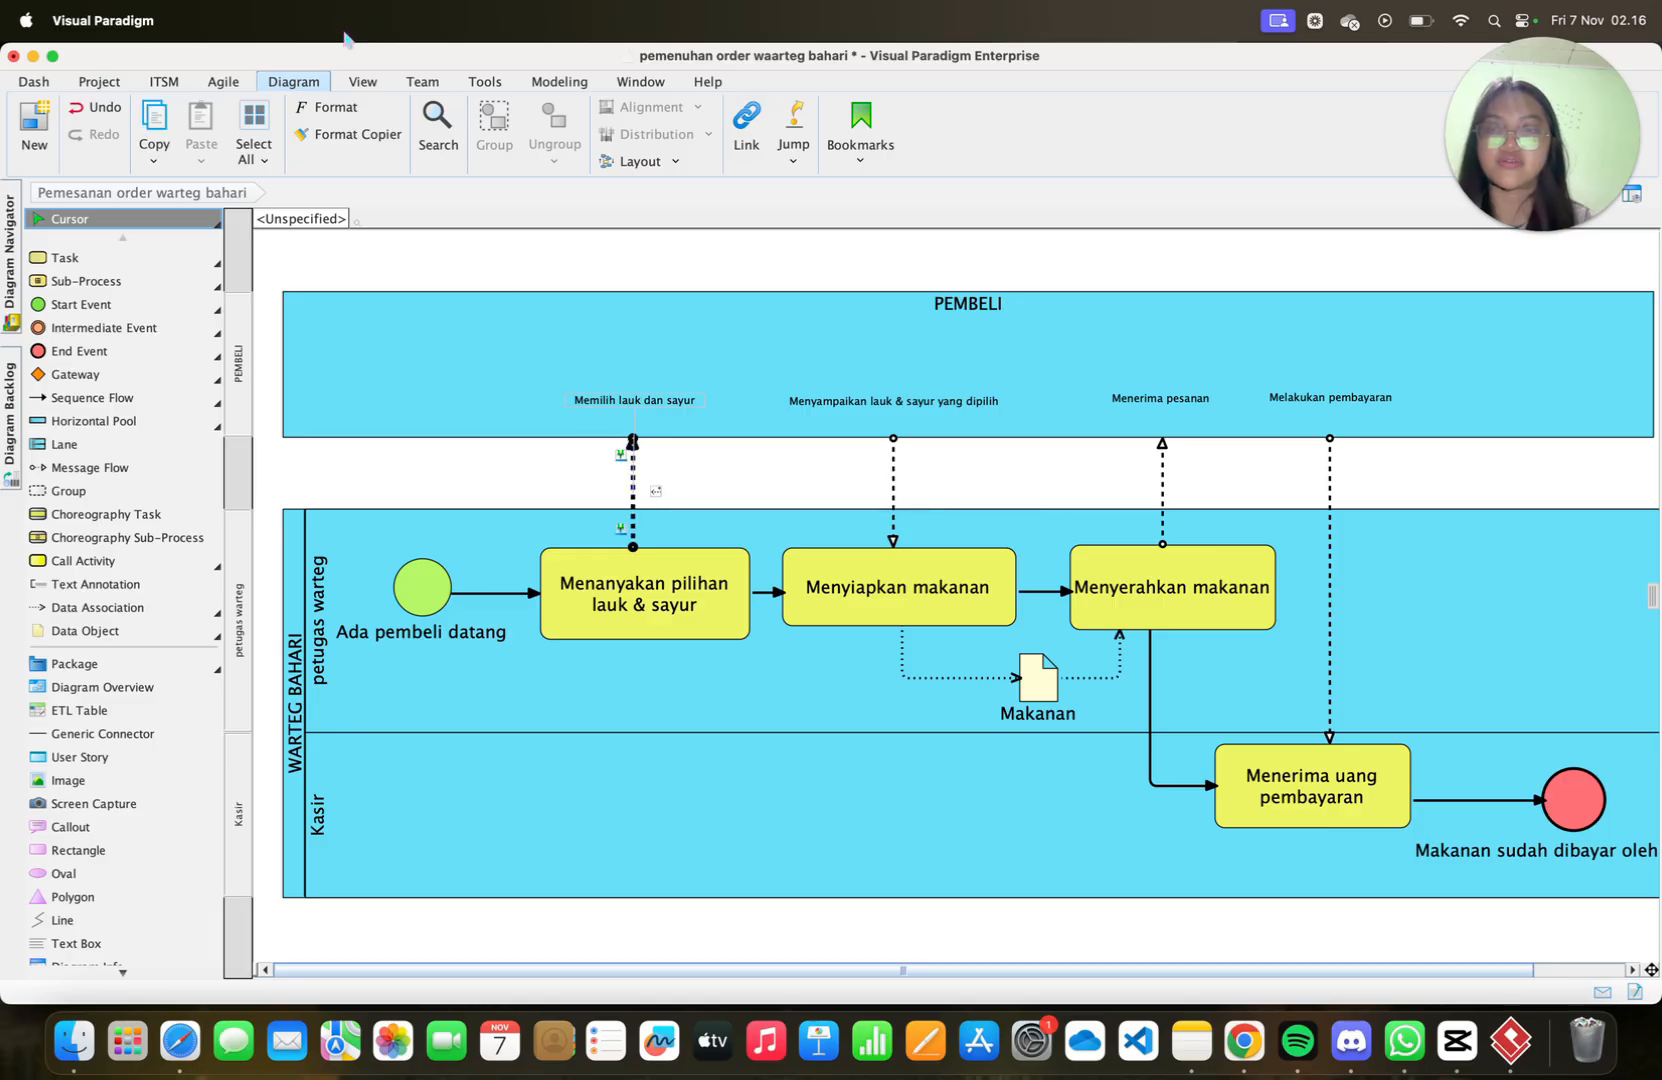
{"action": "left_click", "coordinate": [328, 107]}
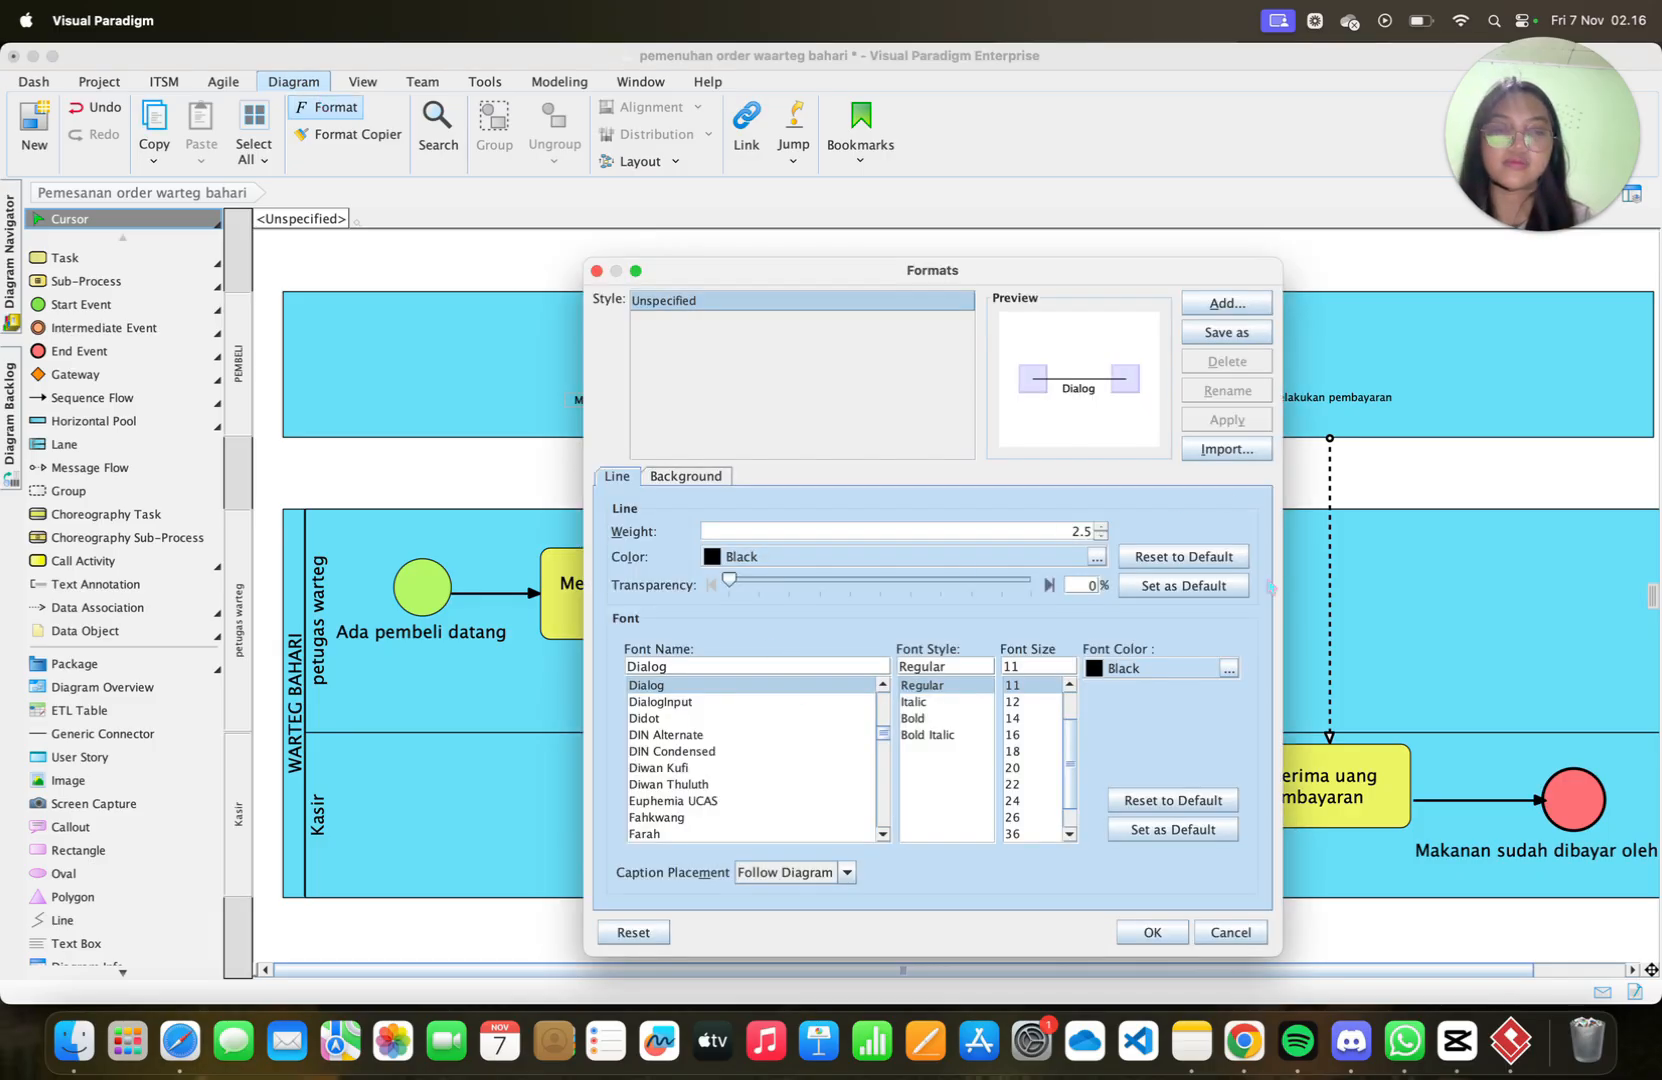
{"action": "left_click", "coordinate": [1150, 932]}
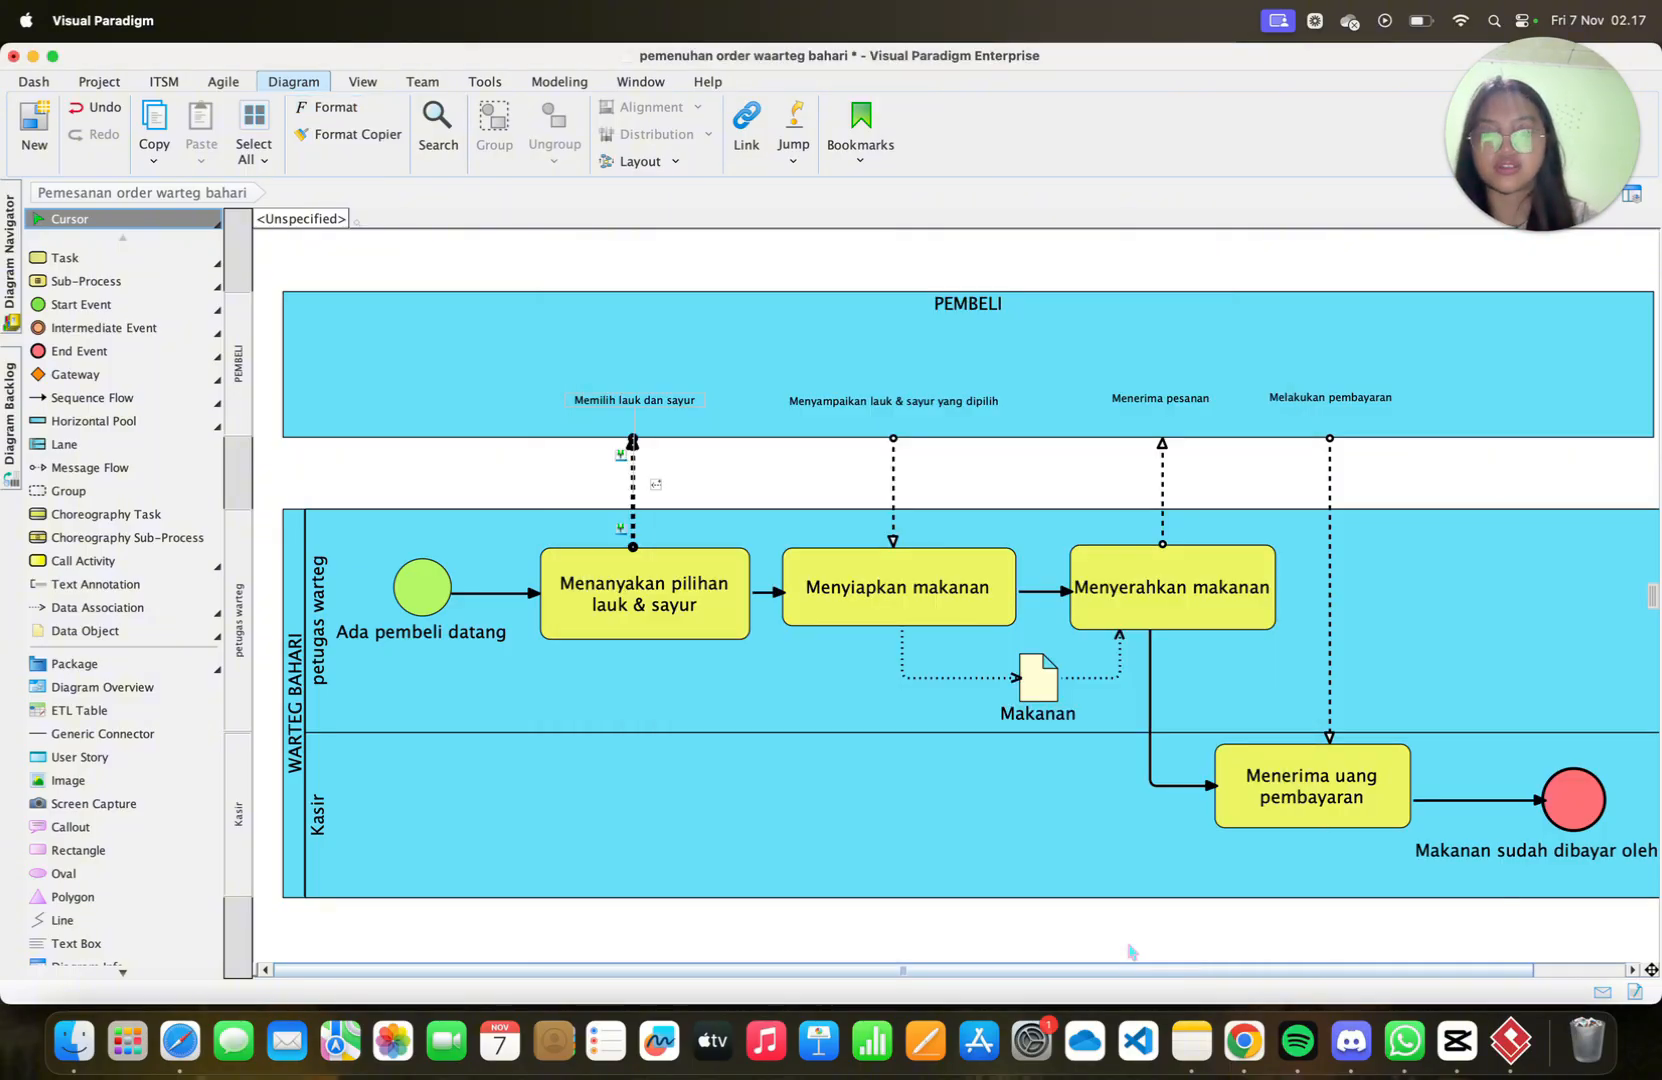
{"action": "left_click", "coordinate": [1042, 592]}
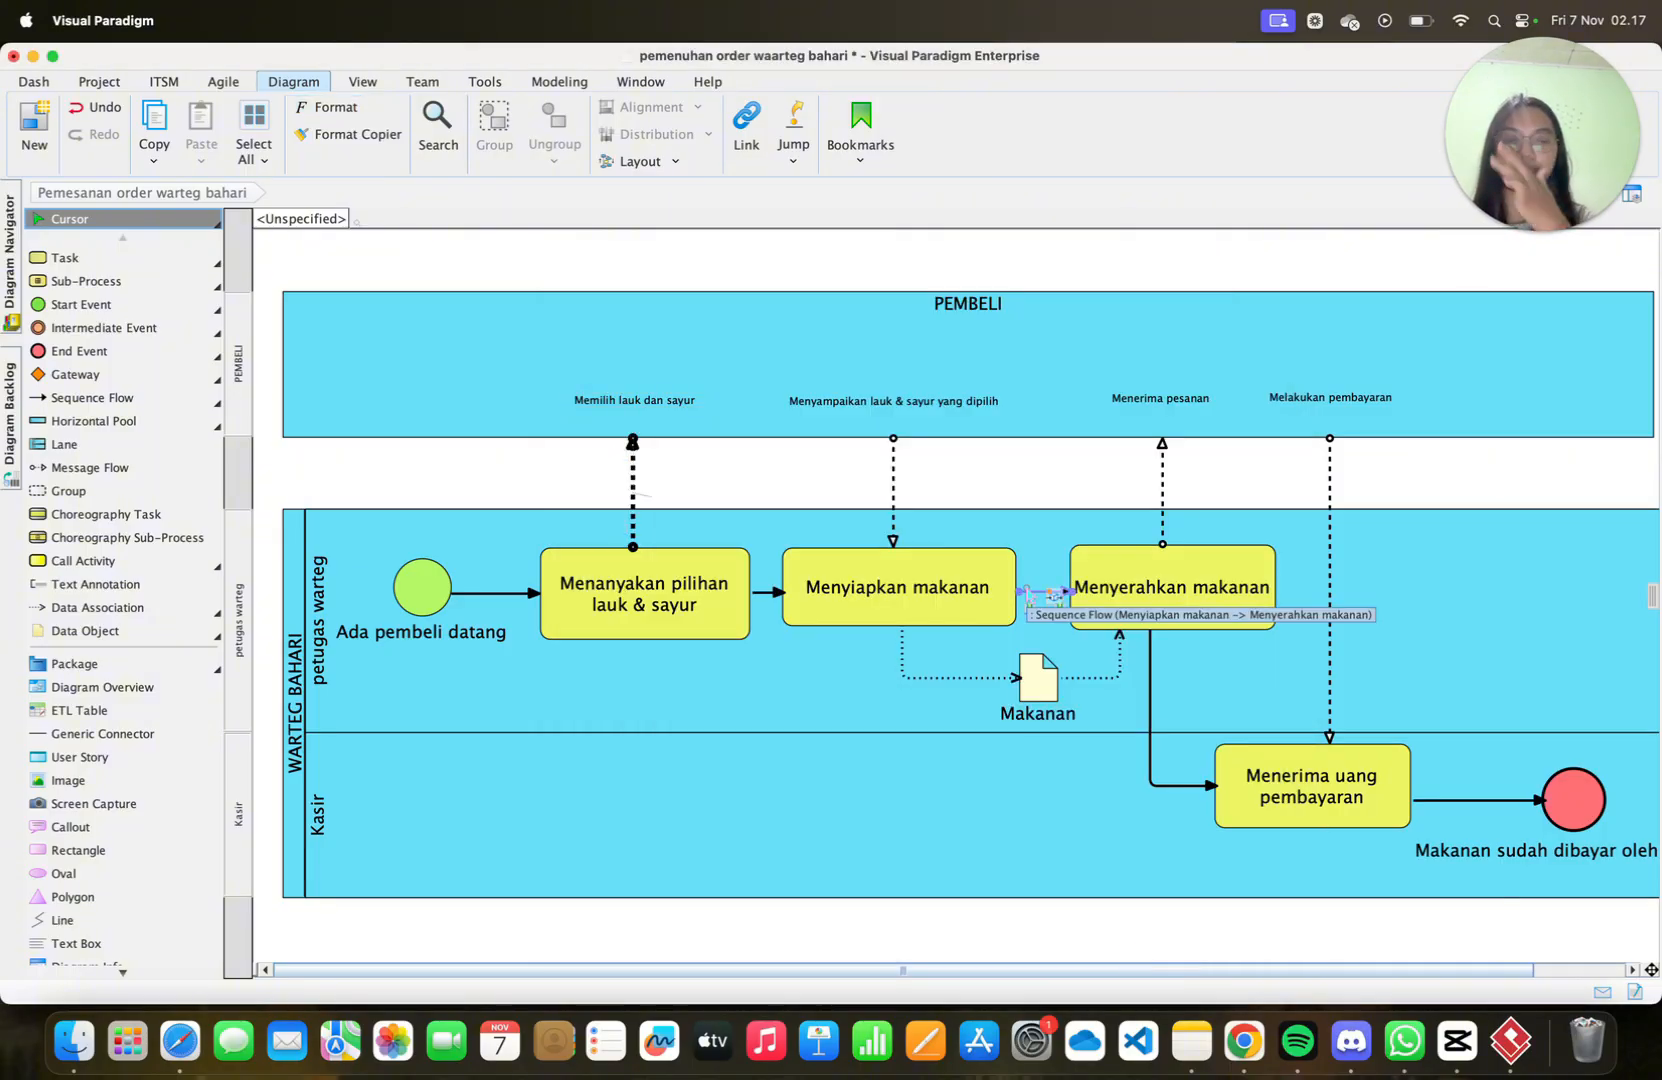
Export the active diagram as "Pemesanan order warteg bahari.png" at 300 DPI to Downloads, overwriting the existing file
{"action": "left_click", "coordinate": [117, 88]}
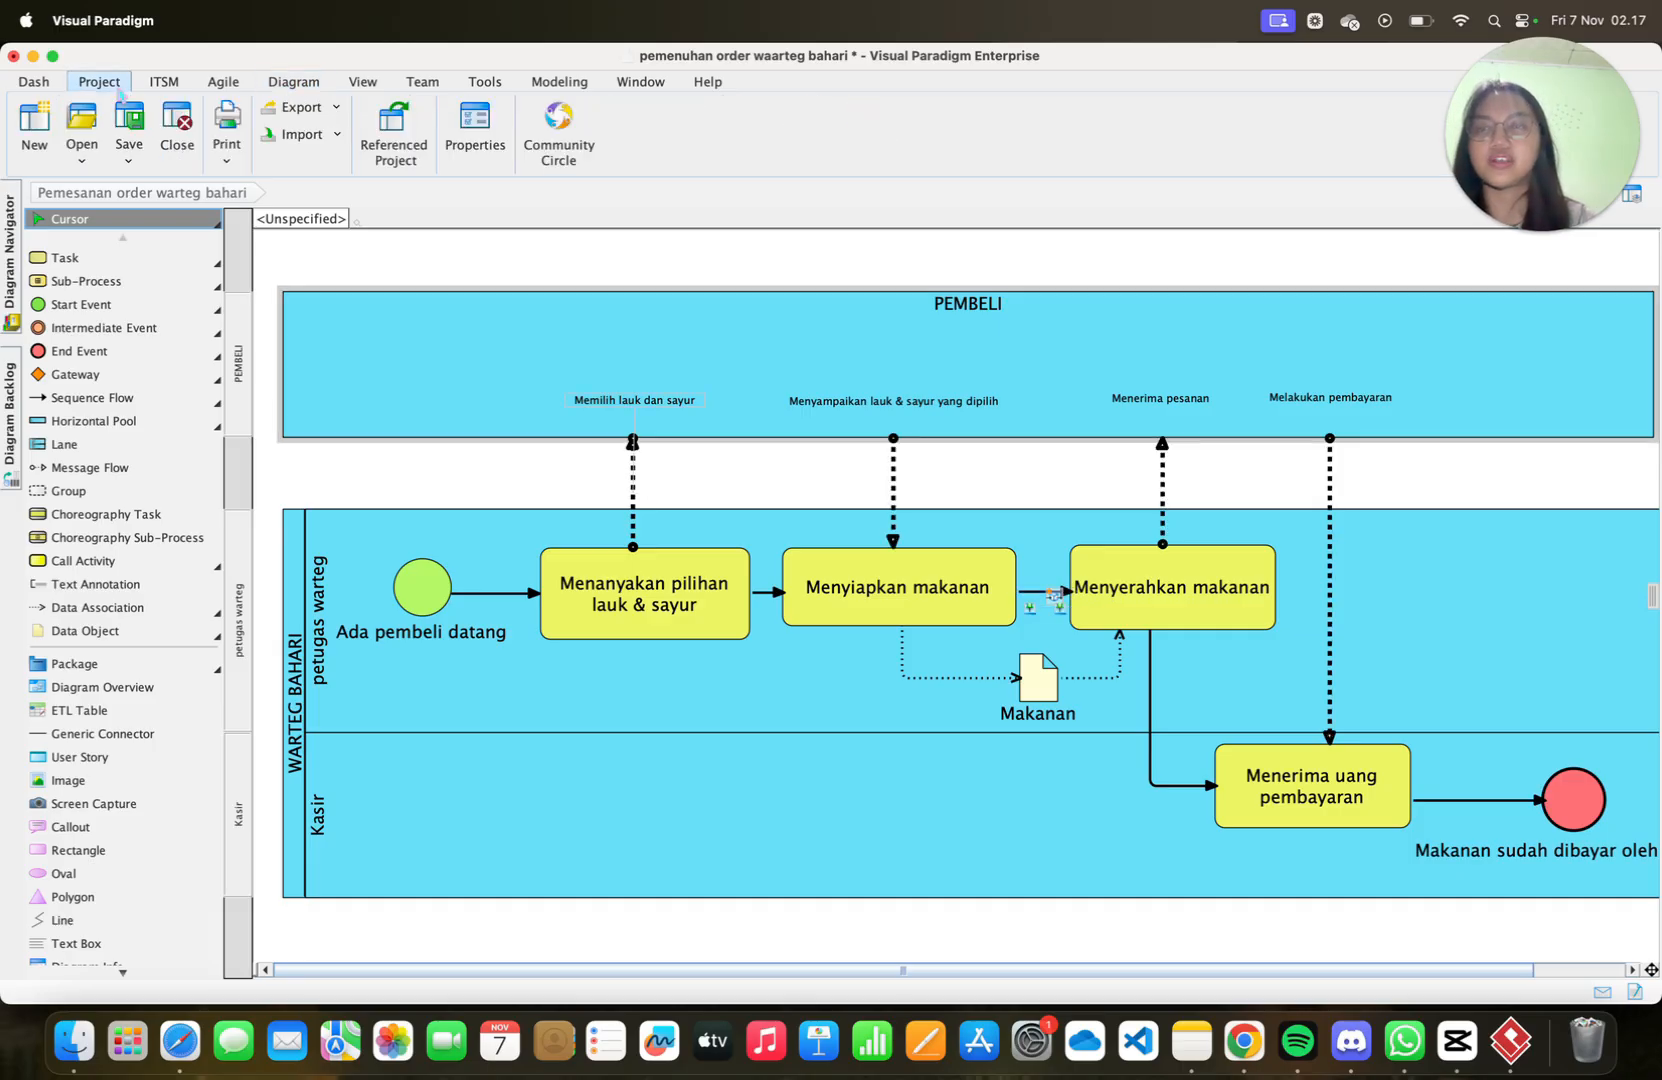
{"action": "left_click", "coordinate": [327, 110]}
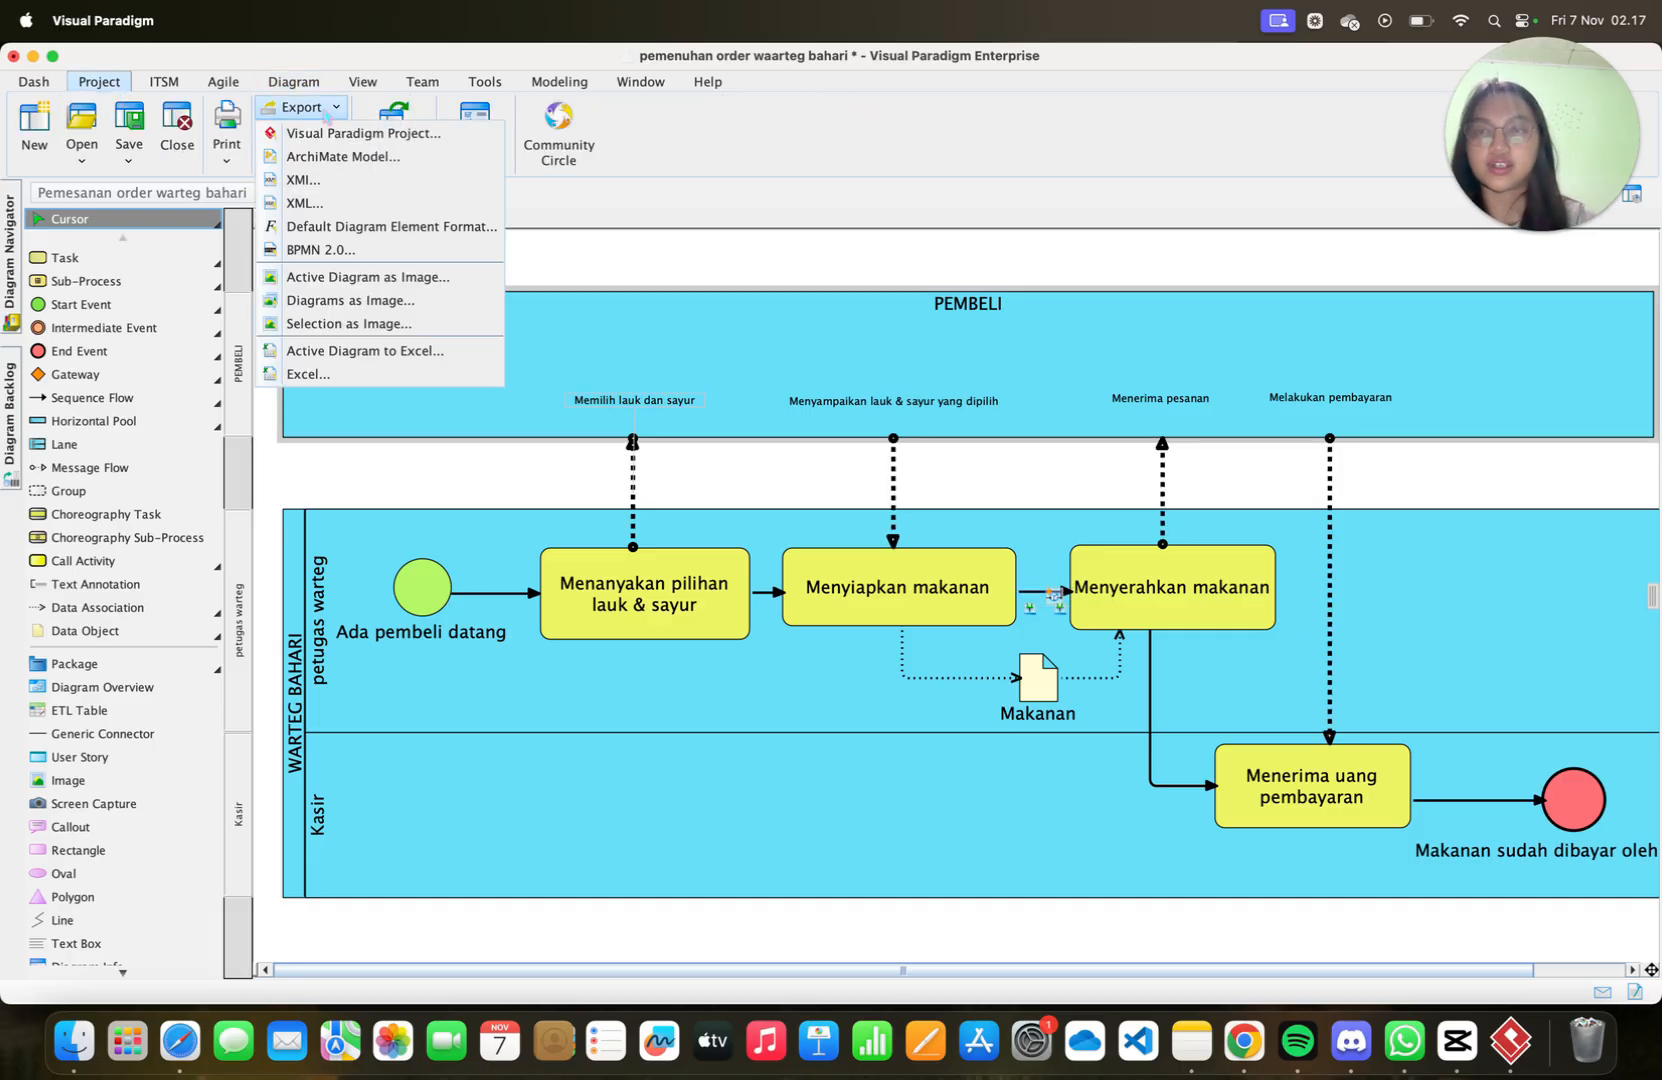
{"action": "left_click", "coordinate": [428, 280]}
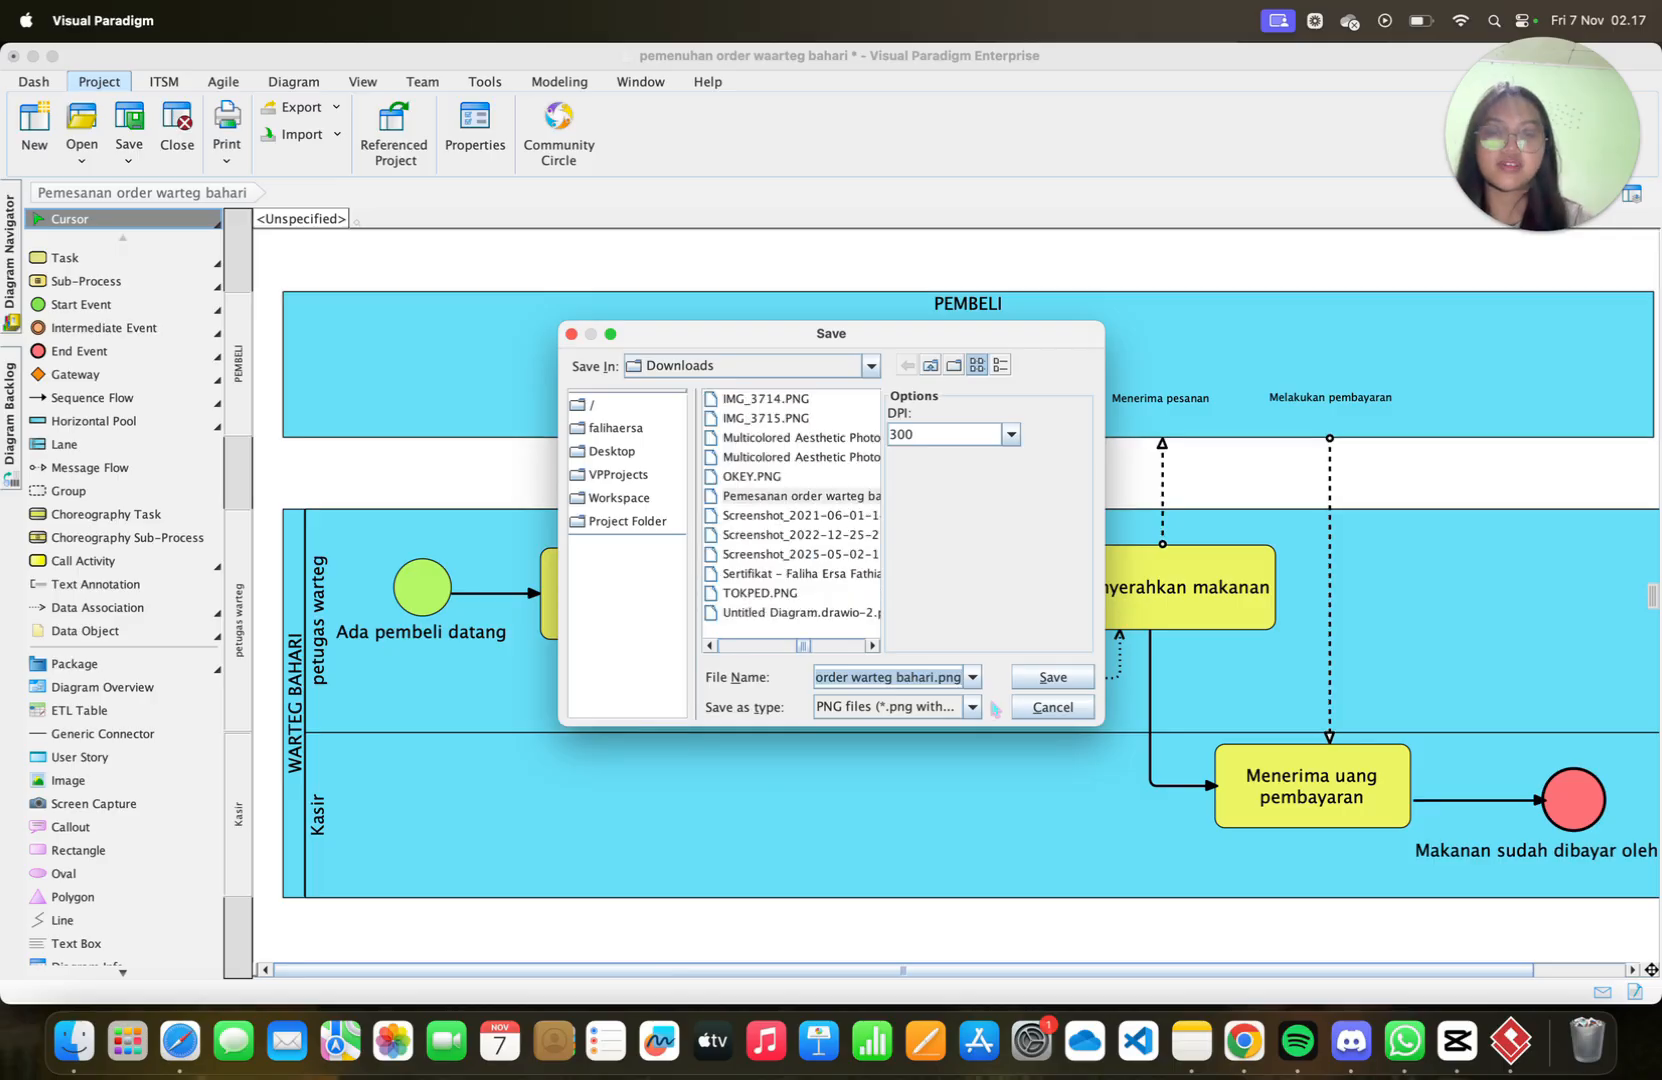
{"action": "left_click", "coordinate": [1051, 679]}
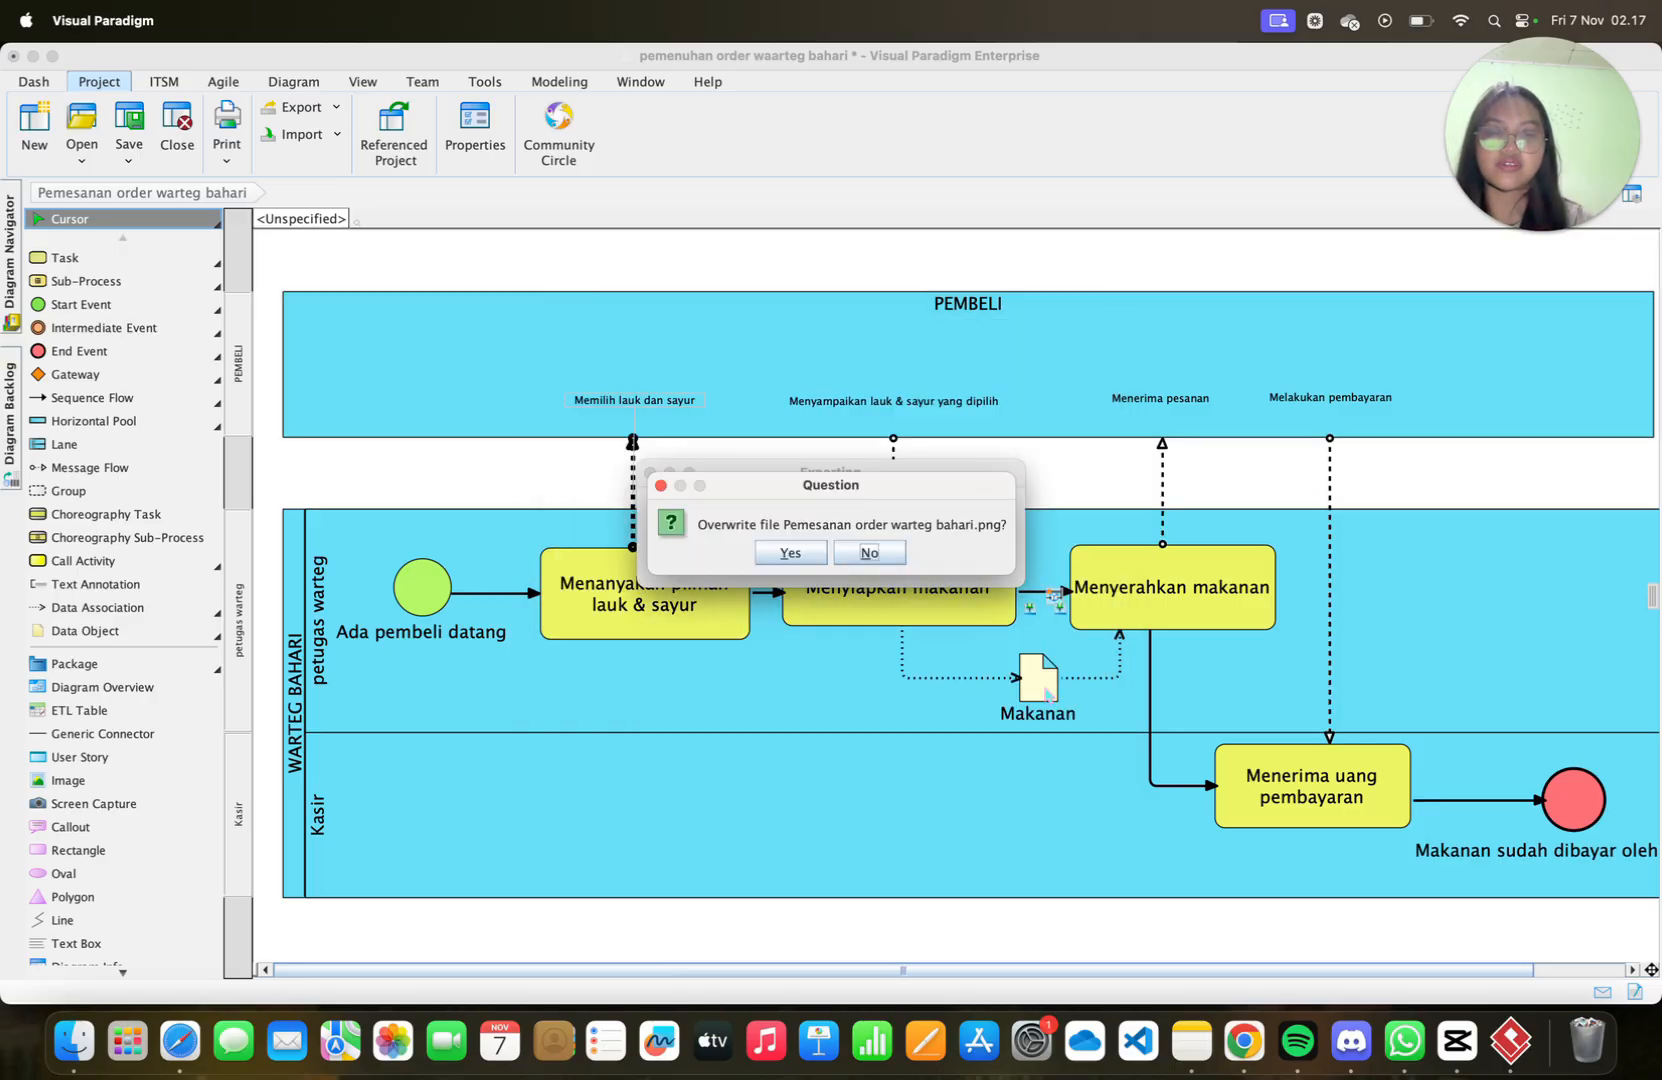
{"action": "left_click", "coordinate": [820, 558]}
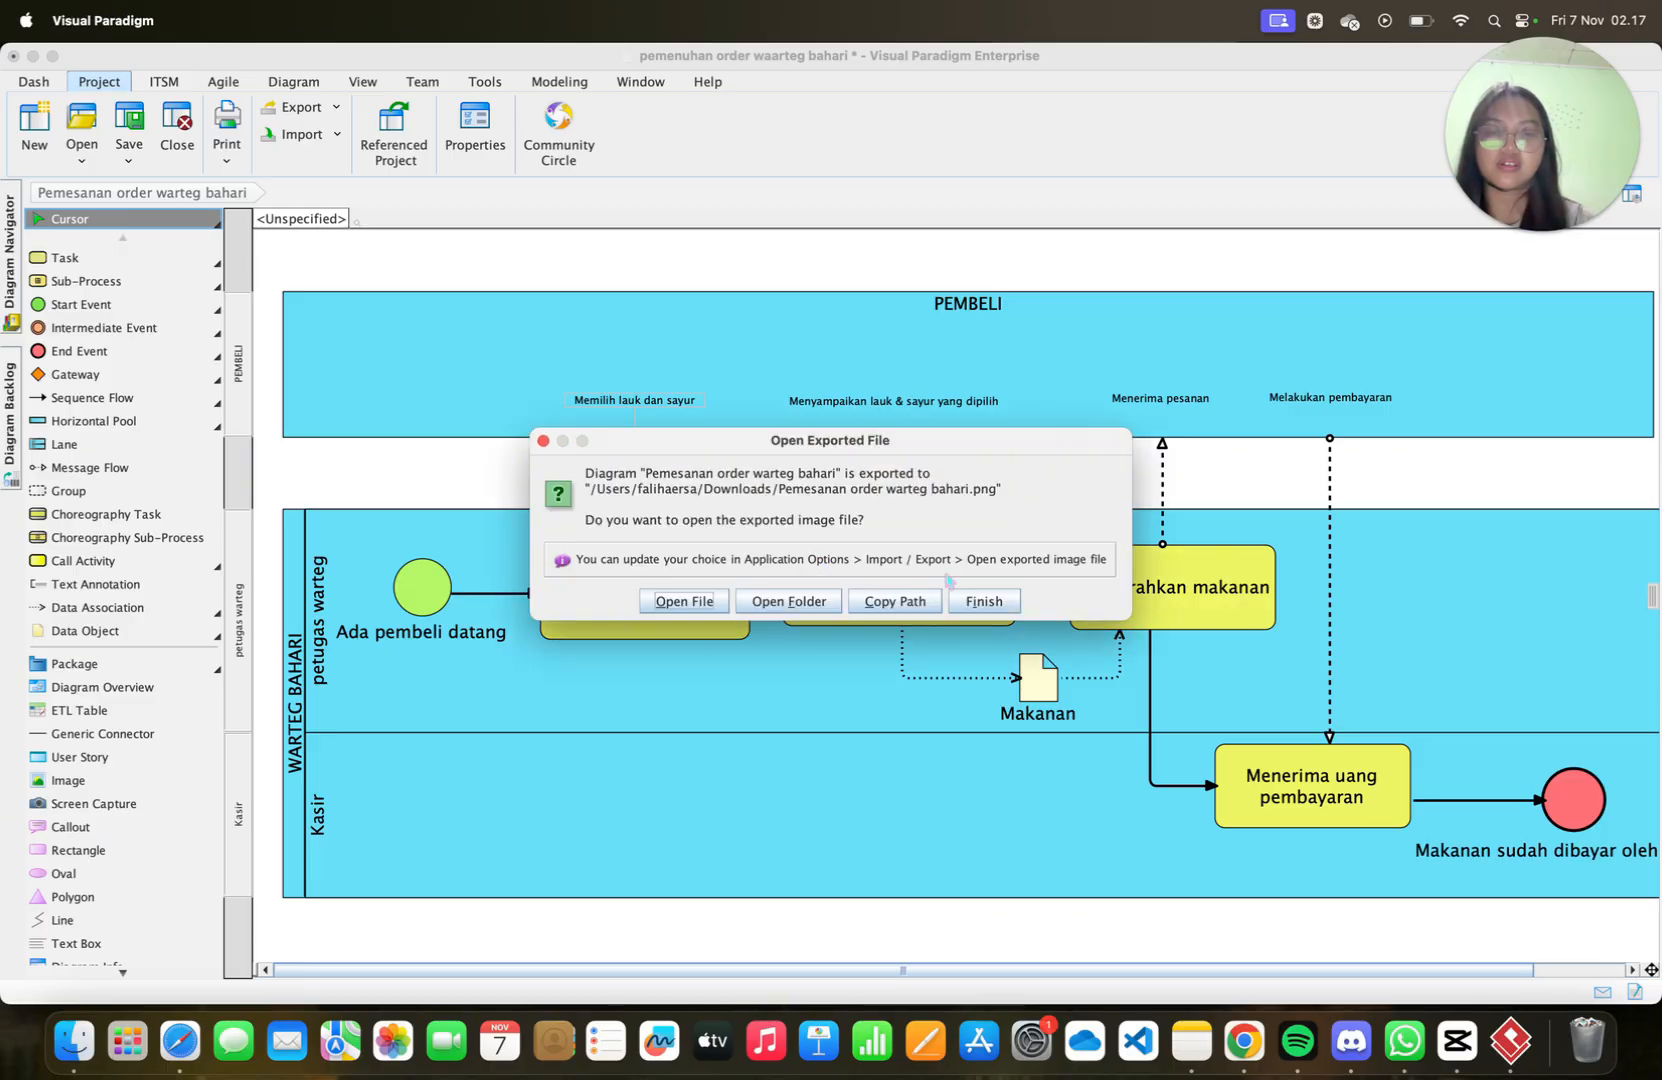
{"action": "left_click", "coordinate": [985, 606]}
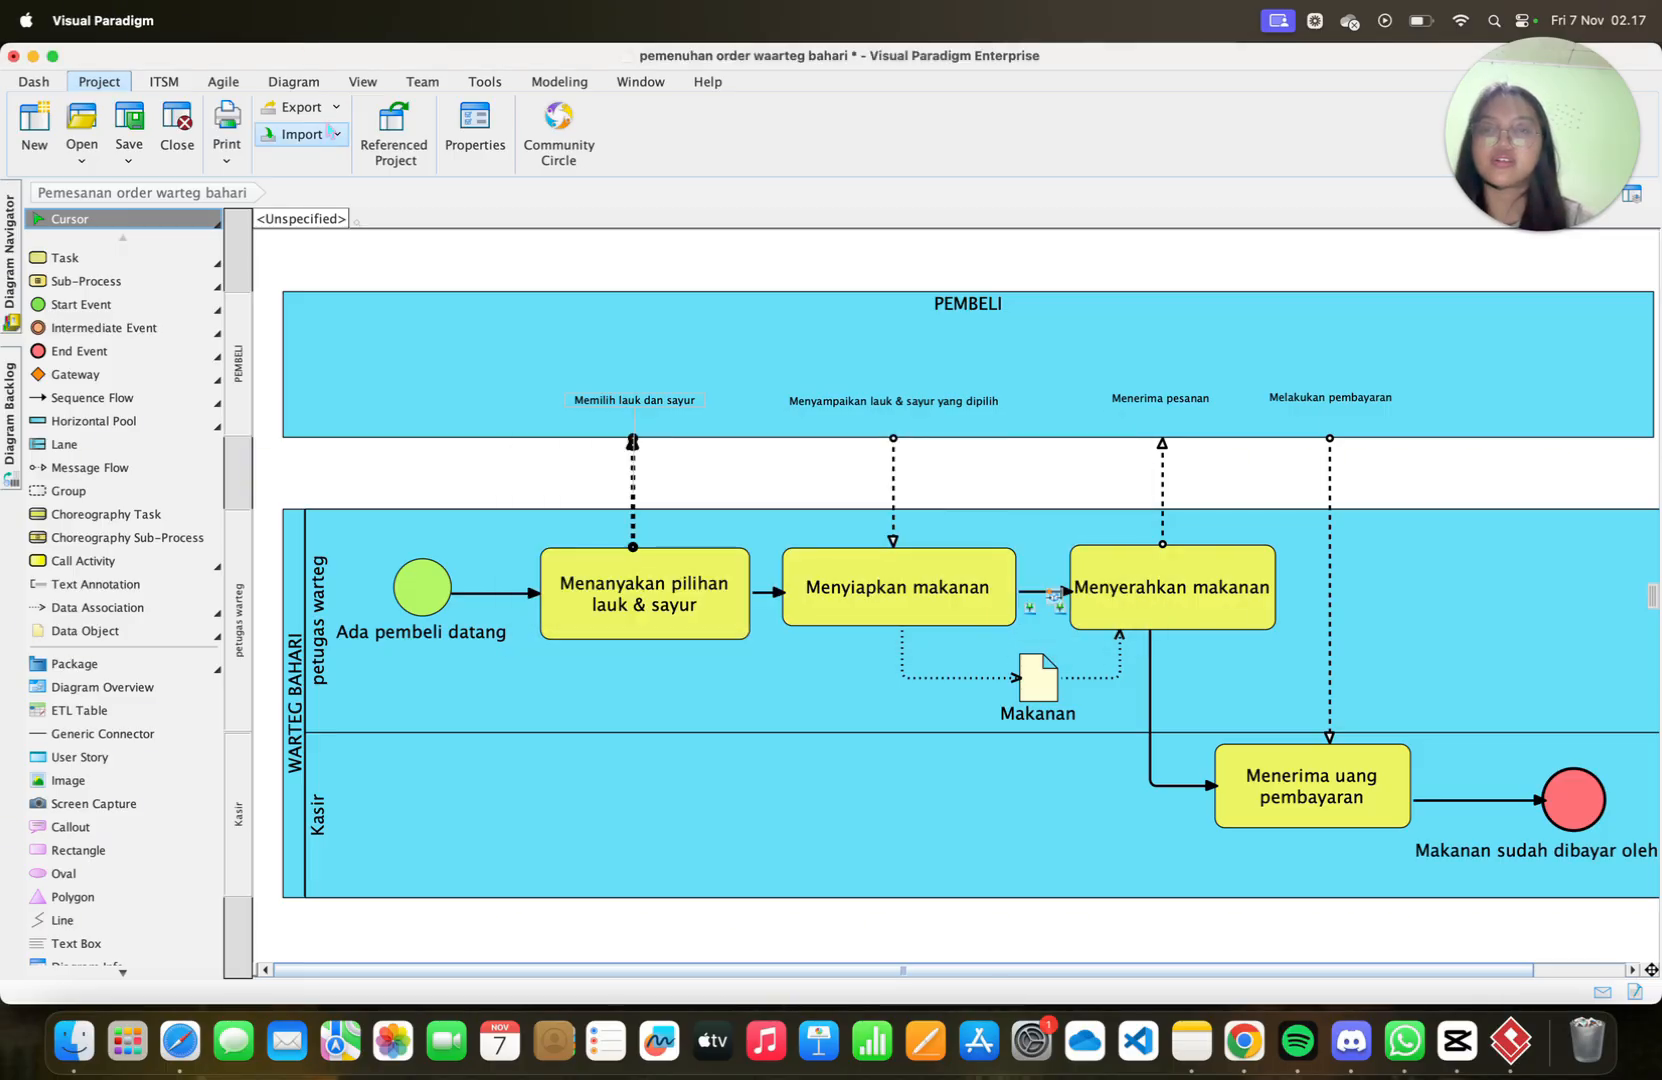
Export the active diagram to Downloads as a maximum-quality JPG, "Pemesanan order warteg bahari.jpg", and open the containing folder
{"action": "left_click", "coordinate": [298, 107]}
{"action": "left_click", "coordinate": [360, 277]}
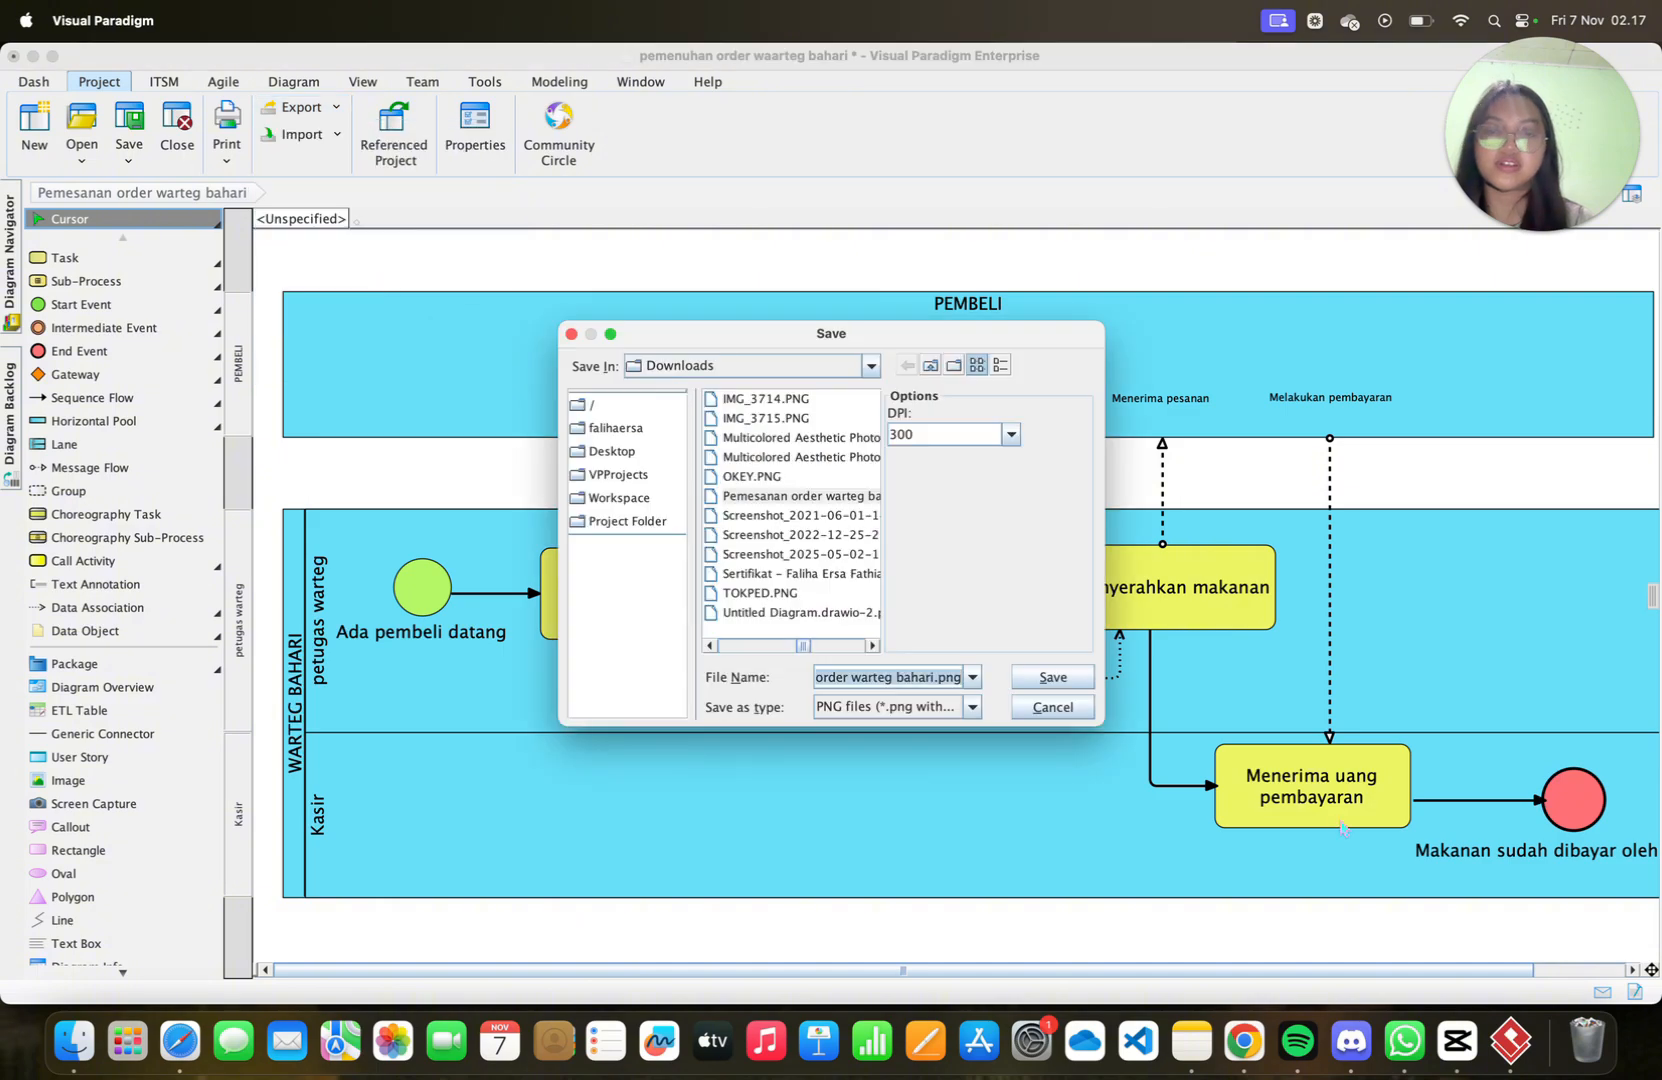
{"action": "left_click", "coordinate": [955, 712]}
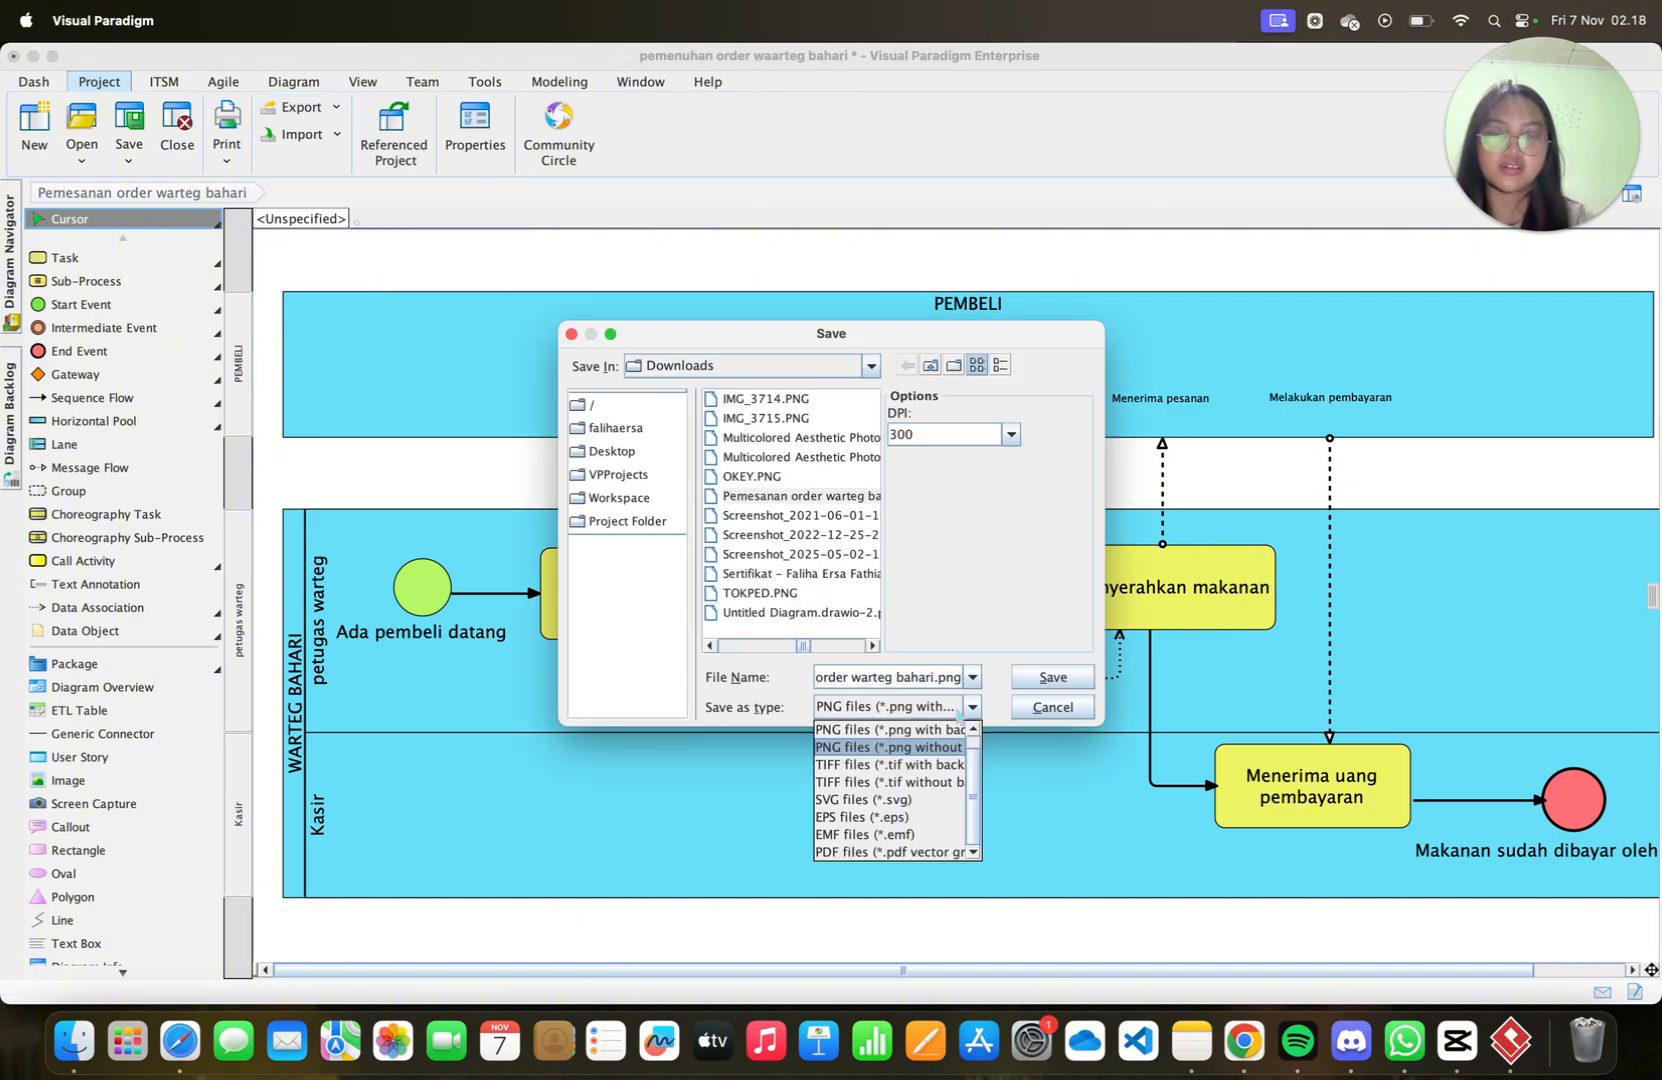
{"action": "left_click", "coordinate": [897, 728]}
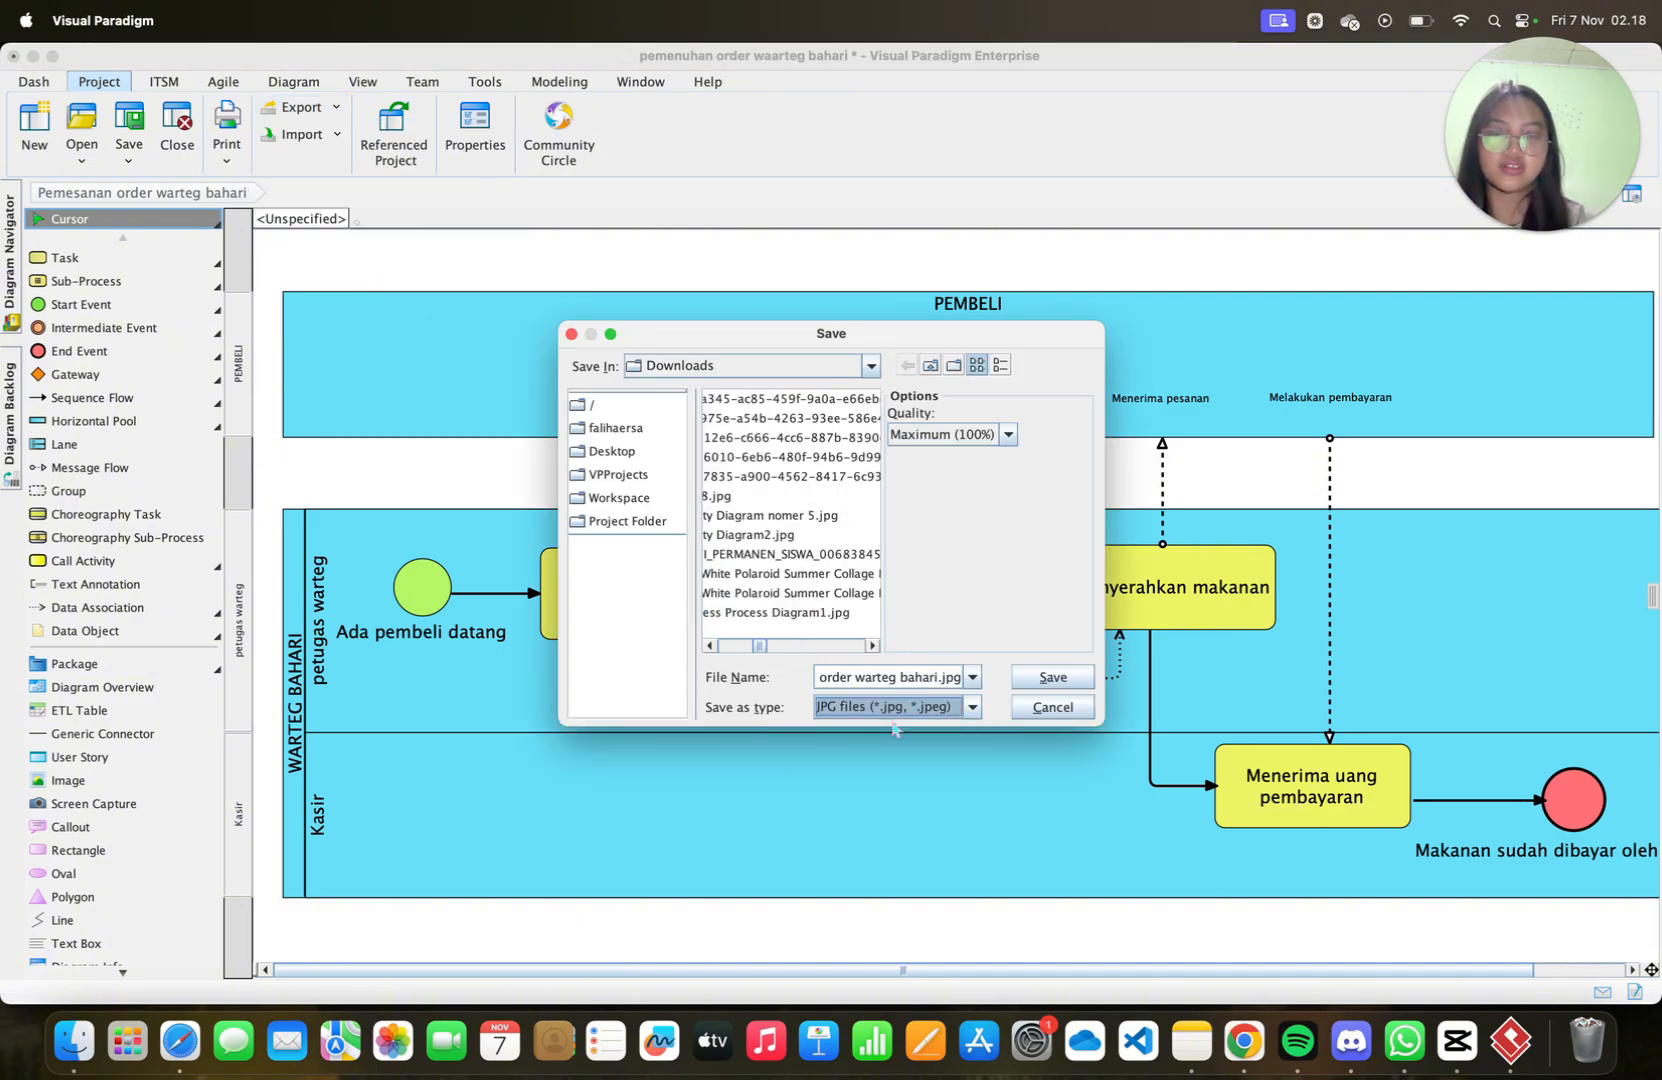
{"action": "left_click", "coordinate": [1052, 677]}
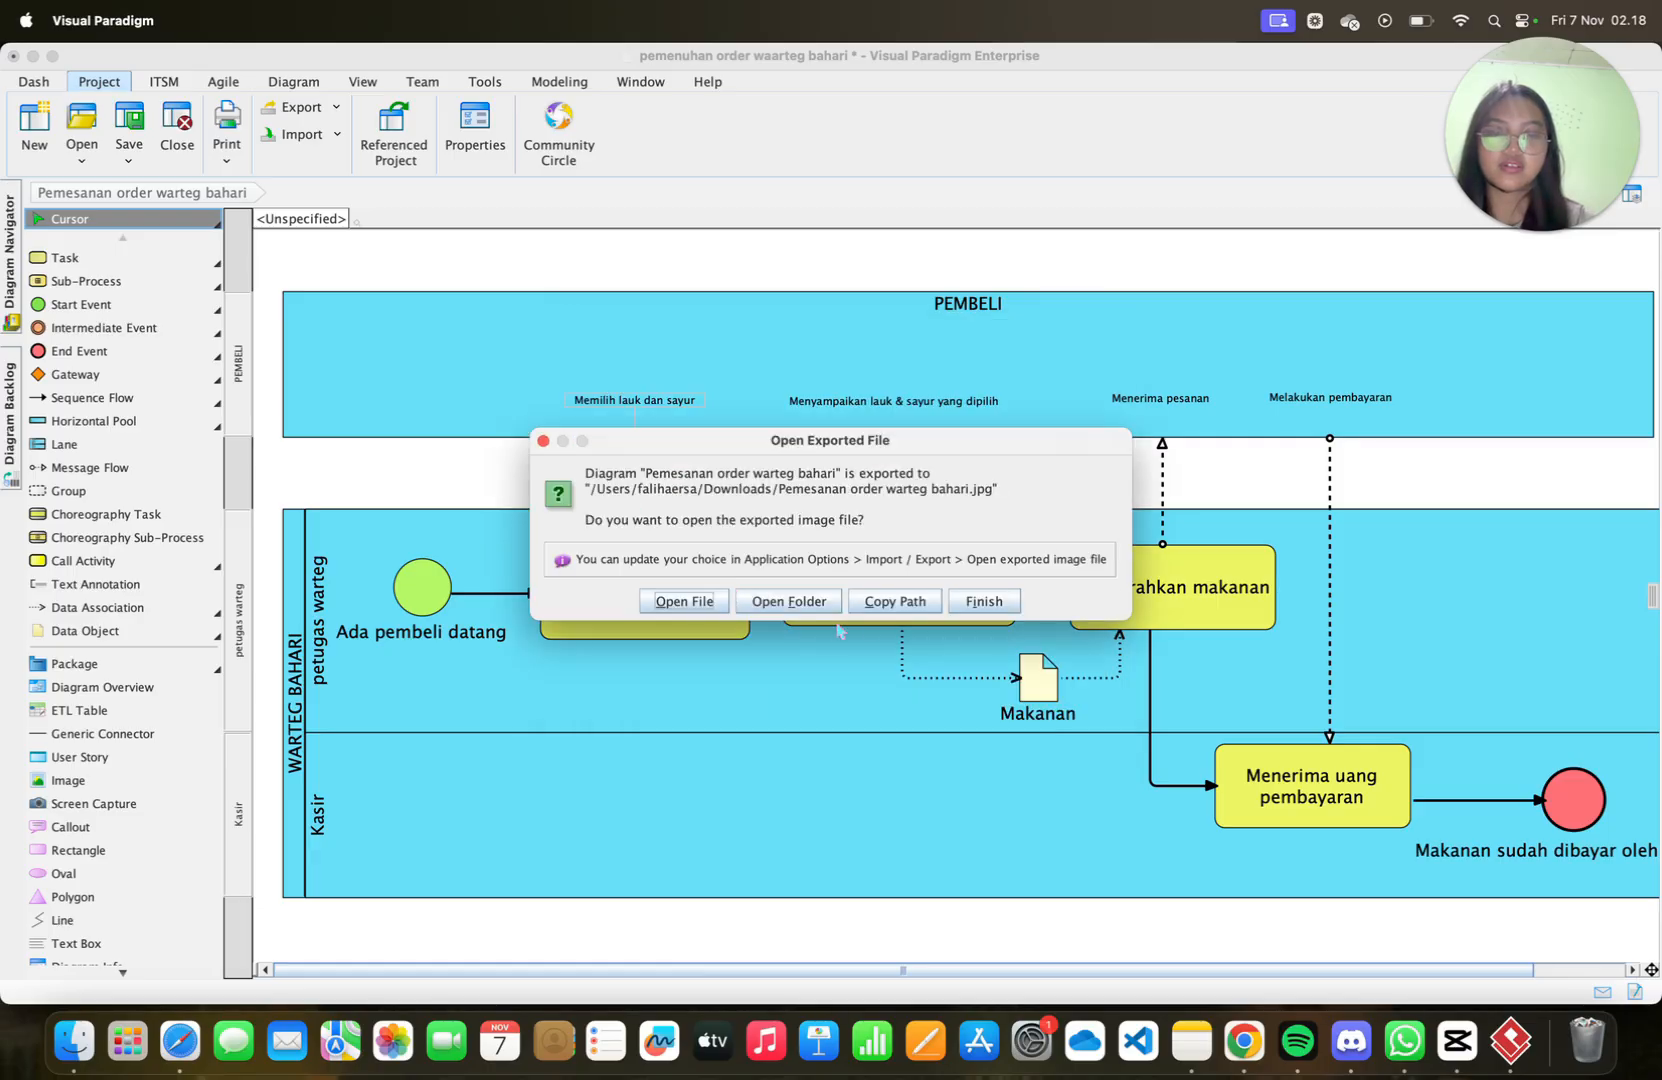
{"action": "left_click", "coordinate": [758, 612]}
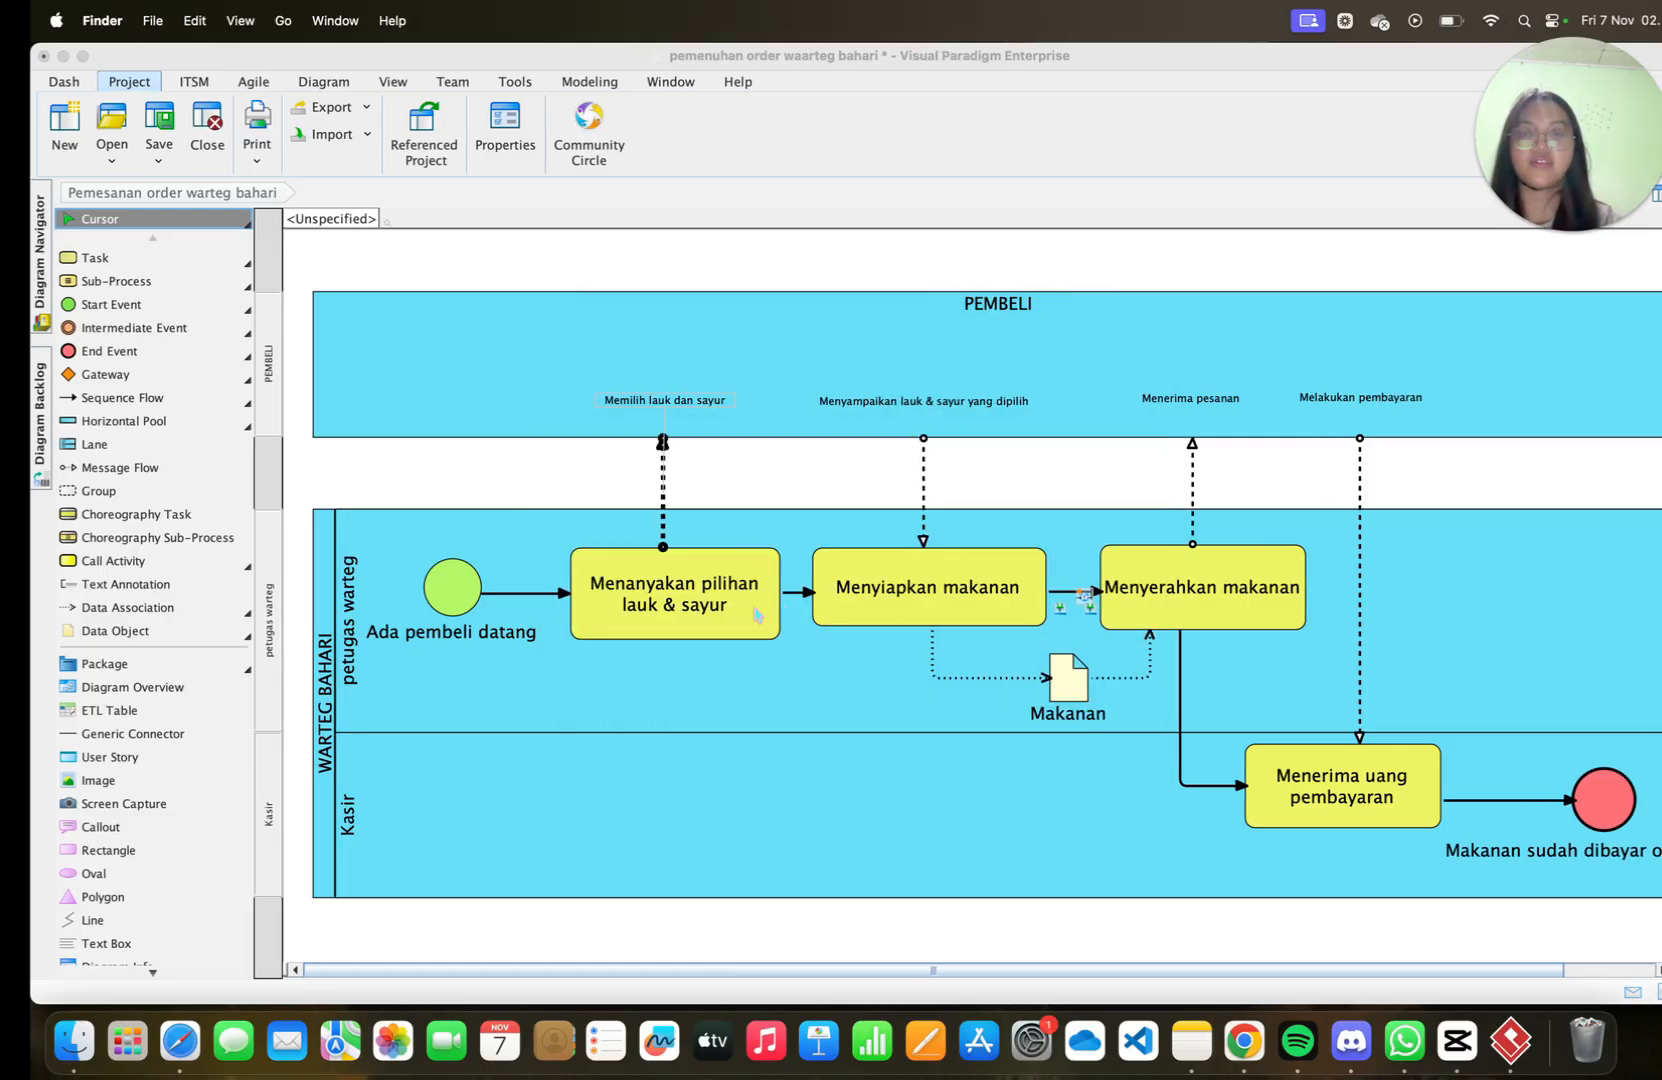